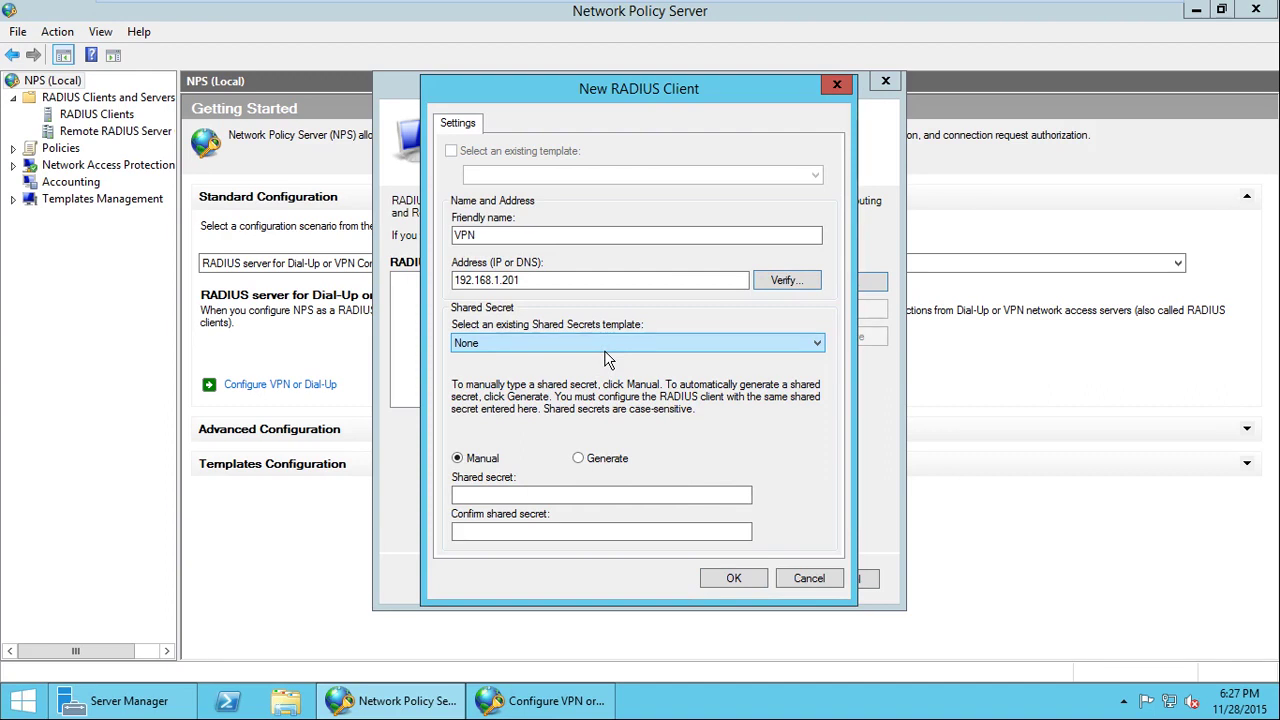
# Step: Leave the server virtual machine's full-screen view, with the VPN client at 192.168.1.201 entered
pyautogui.click(924, 40)
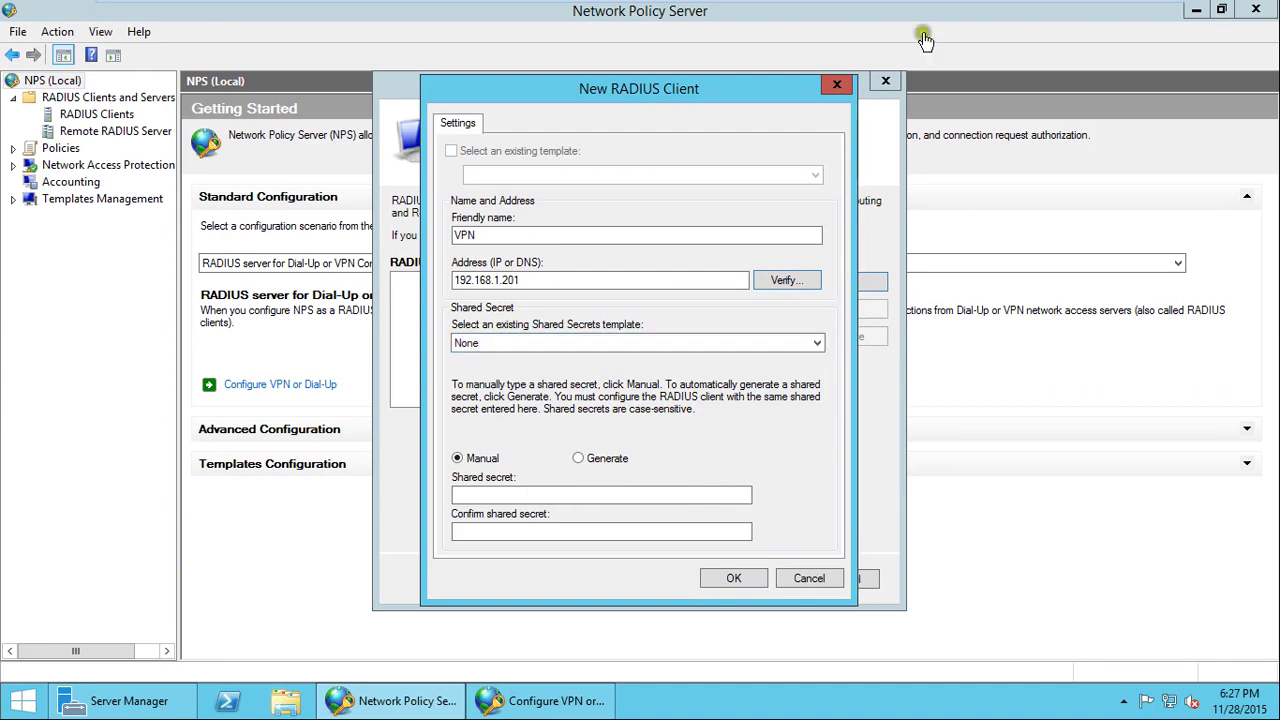
pyautogui.click(1122, 25)
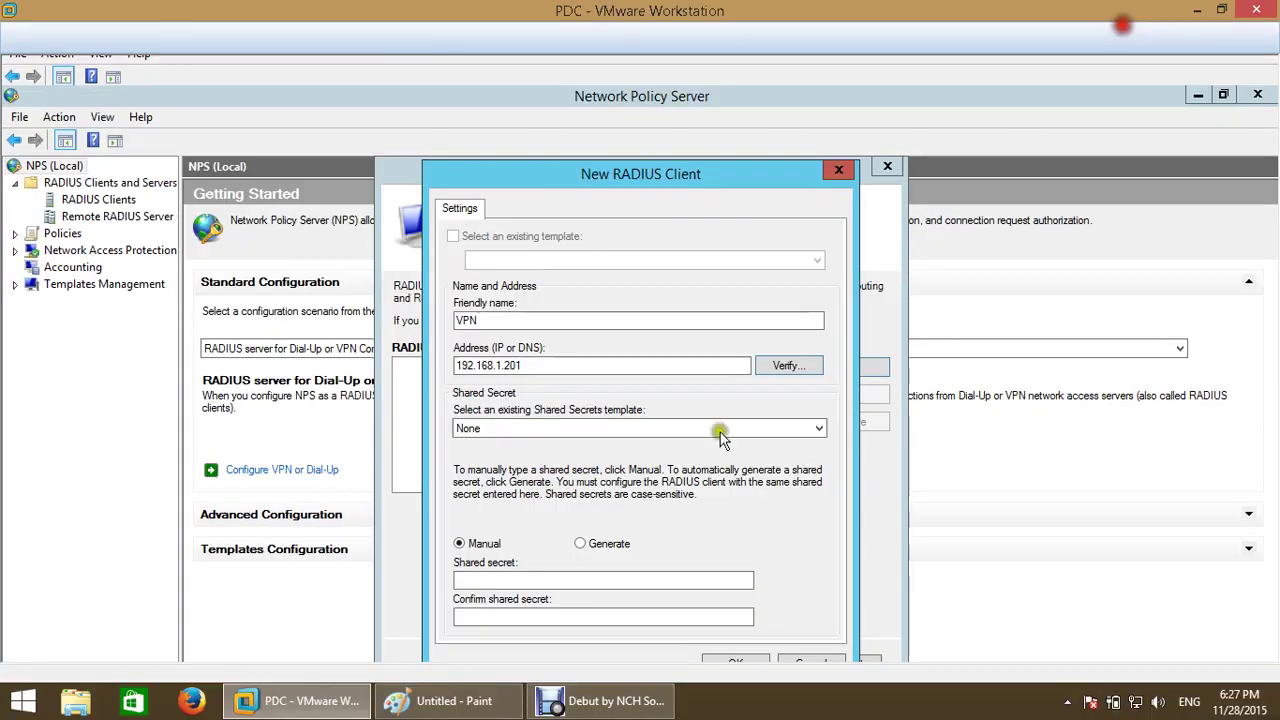
# Step: Add the label 'Key' below the switch in the Paint network diagram, then return to the server VM
pyautogui.click(453, 700)
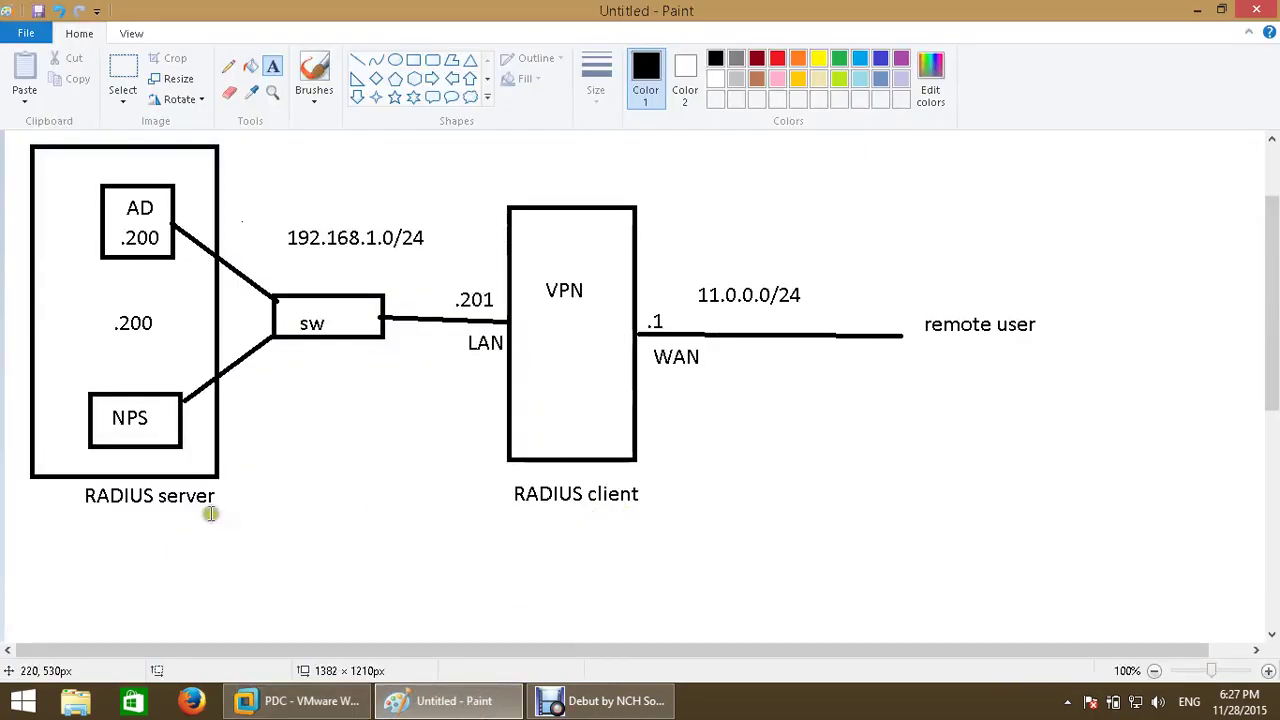
pyautogui.click(311, 467)
pyautogui.write('Key')
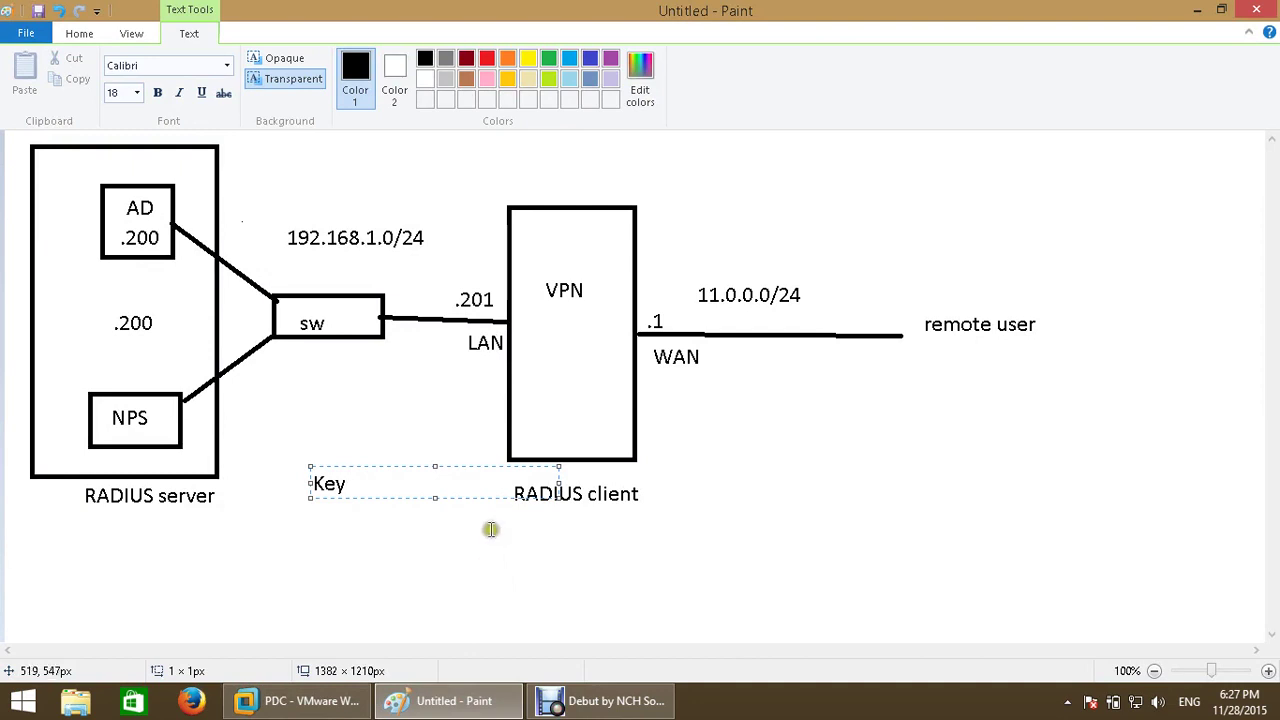
pyautogui.click(534, 521)
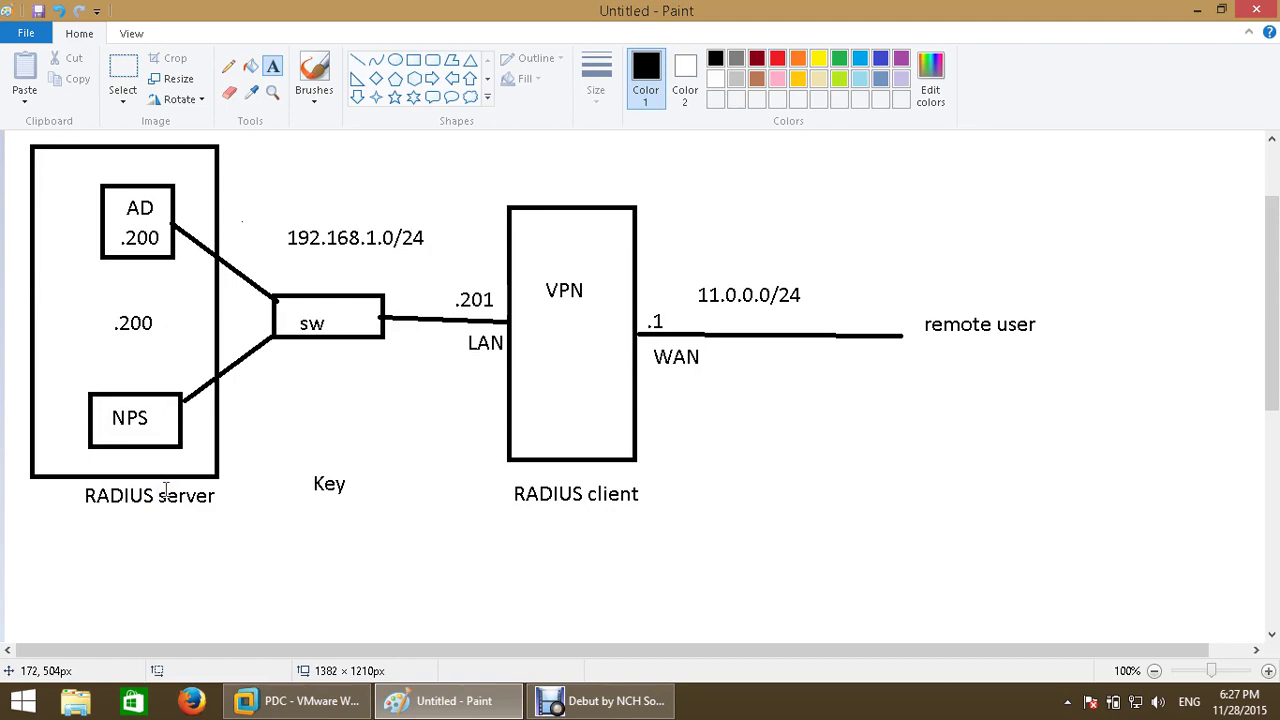
pyautogui.click(290, 703)
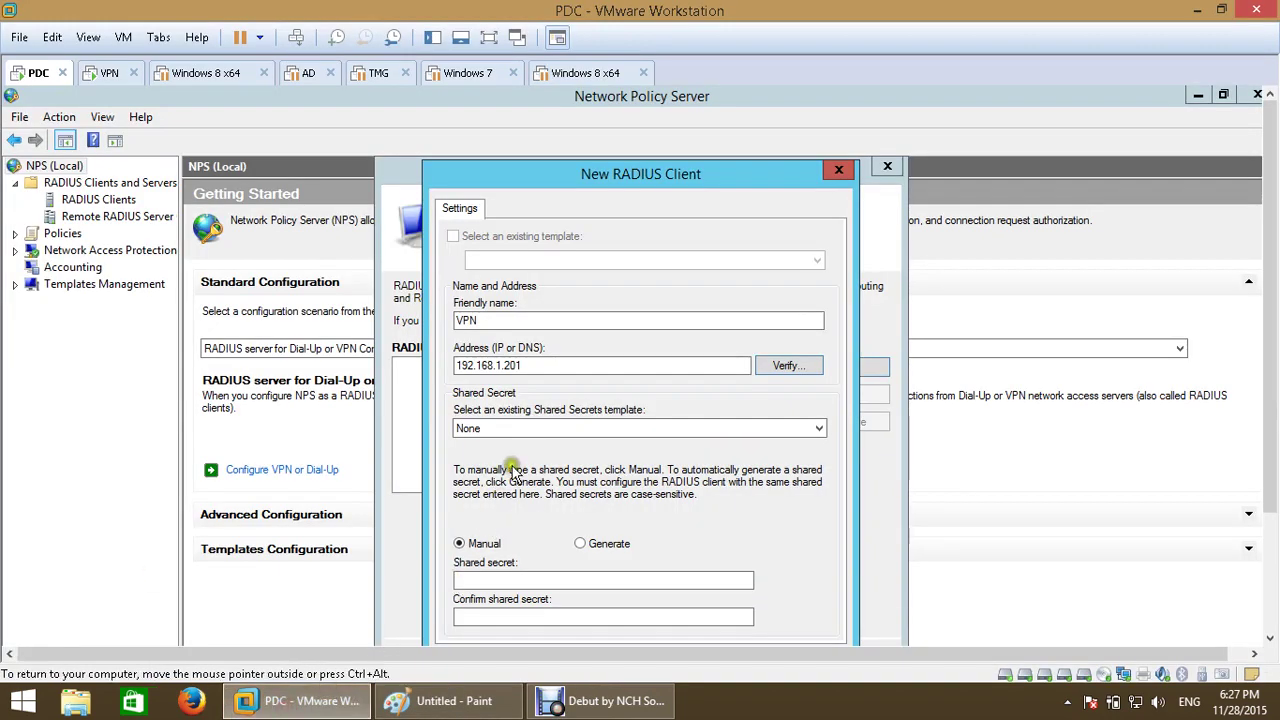
# Step: Enter the VPN client's shared secret manually and confirm it in the second field
pyautogui.hotkey('ctrl', 'alt', 'Return')
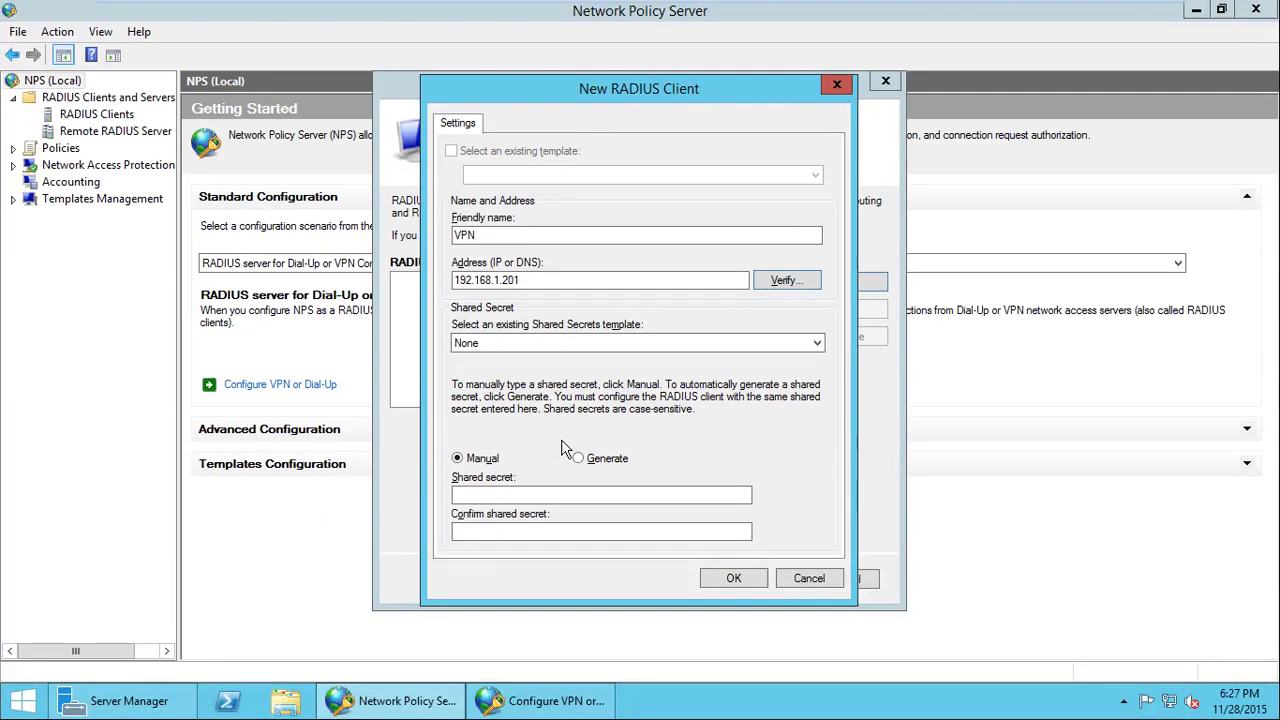
pyautogui.click(486, 497)
pyautogui.click(476, 495)
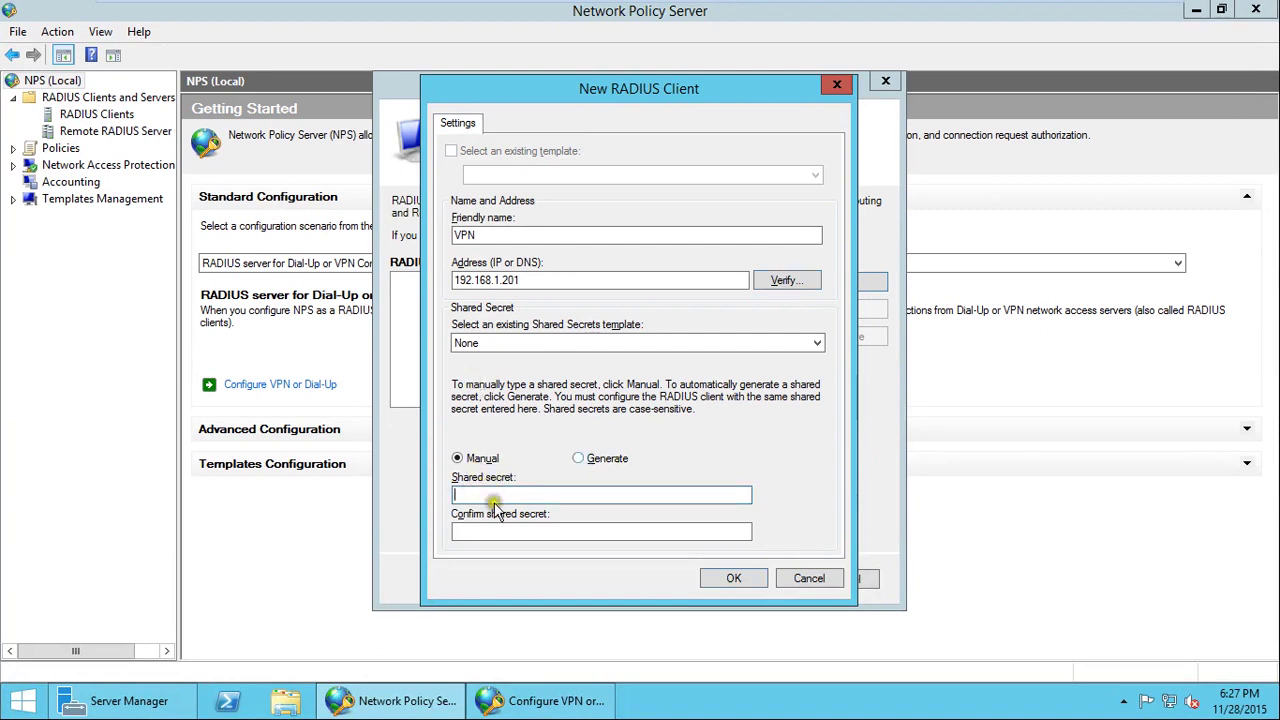
pyautogui.press('Tab')
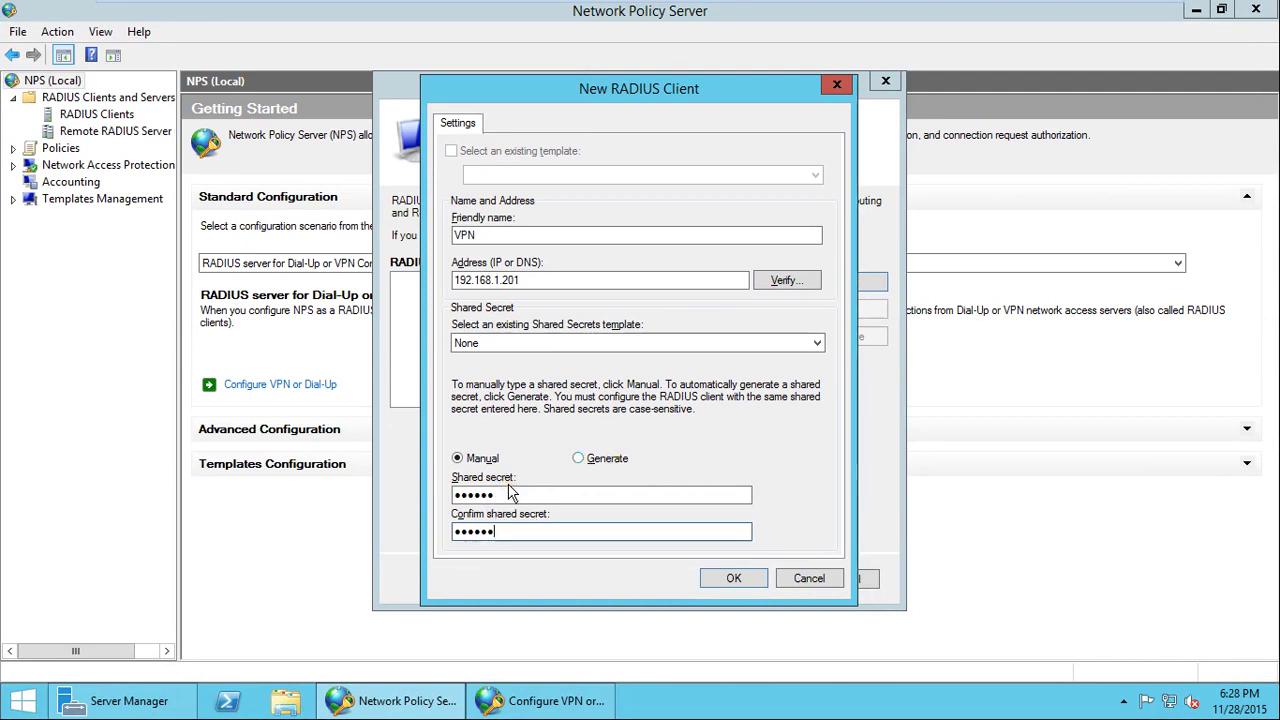
# Step: Keep the shared secret template at None and accept the new RADIUS client
pyautogui.click(595, 345)
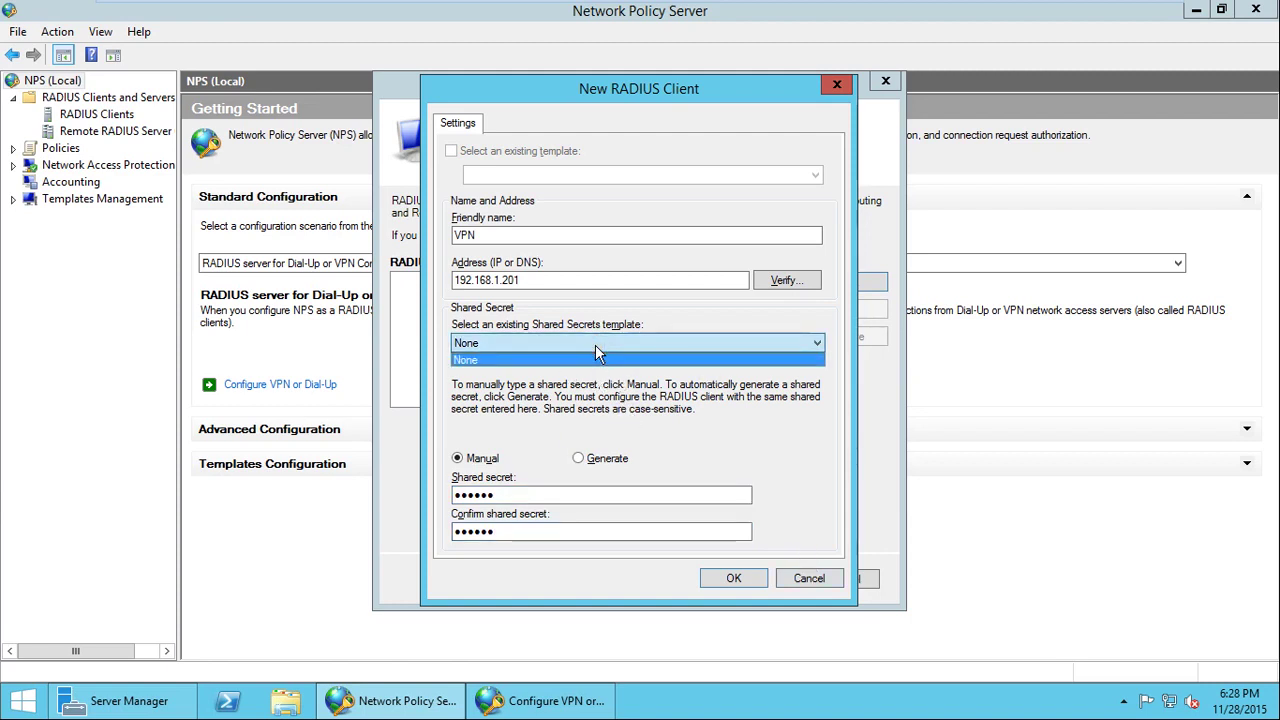
pyautogui.click(600, 343)
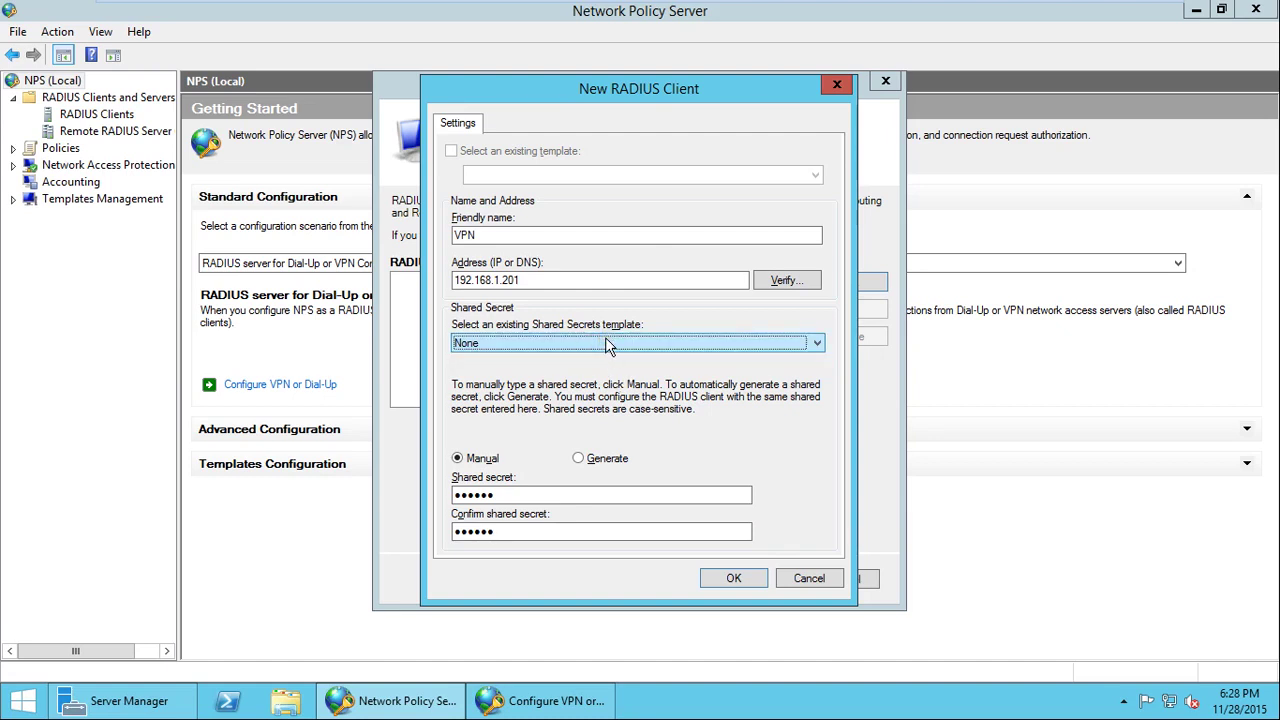
pyautogui.click(749, 583)
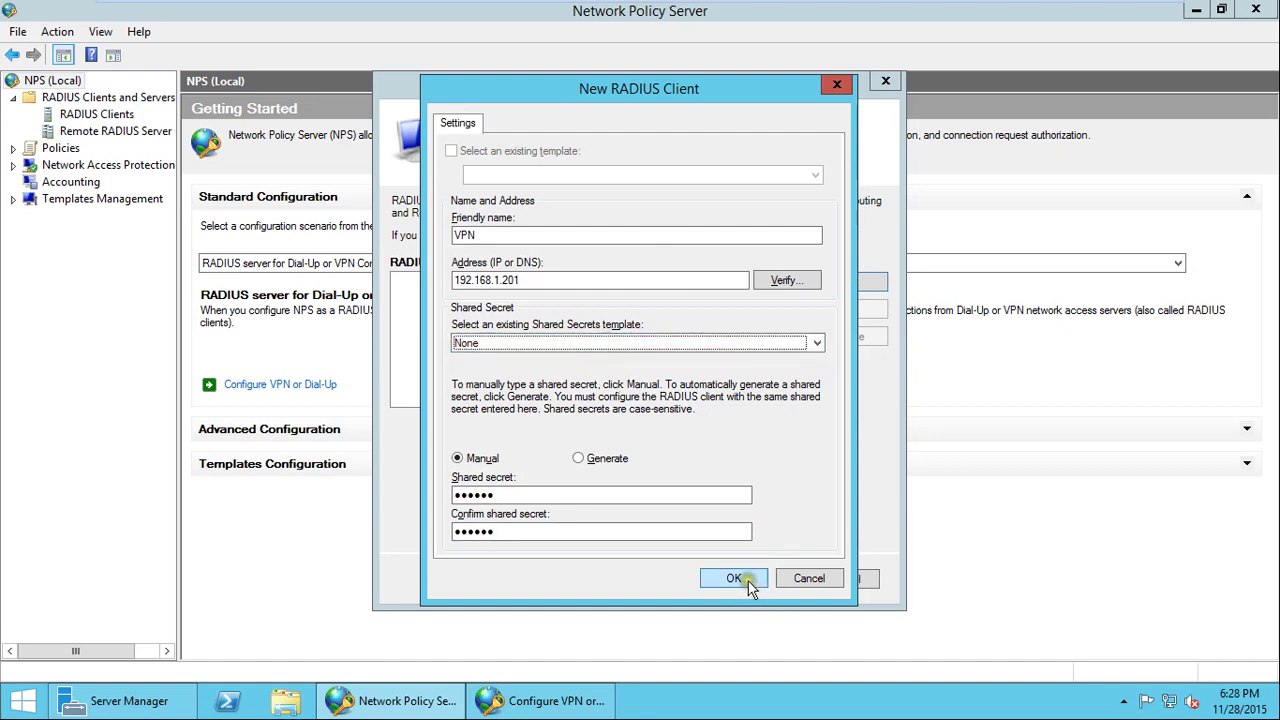
# Step: Save the VPN RADIUS client and move past MS-CHAPv2 authentication to Specify User Groups
pyautogui.click(749, 583)
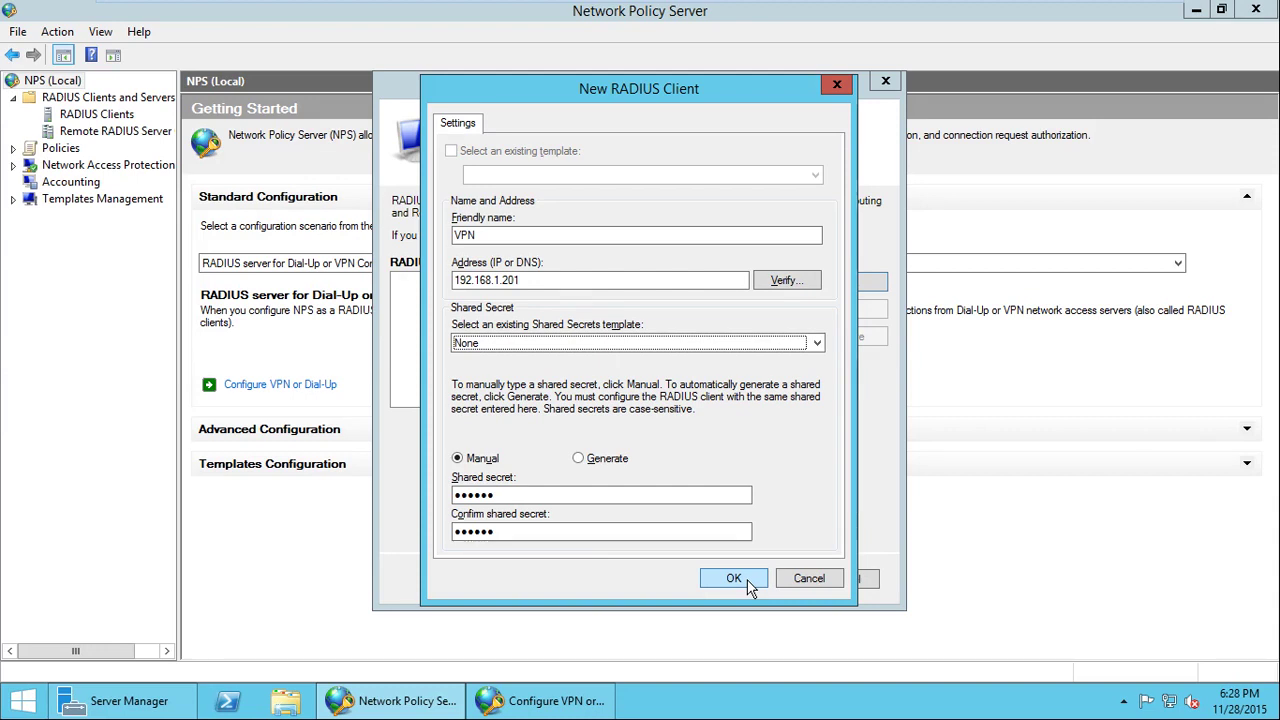
pyautogui.click(748, 582)
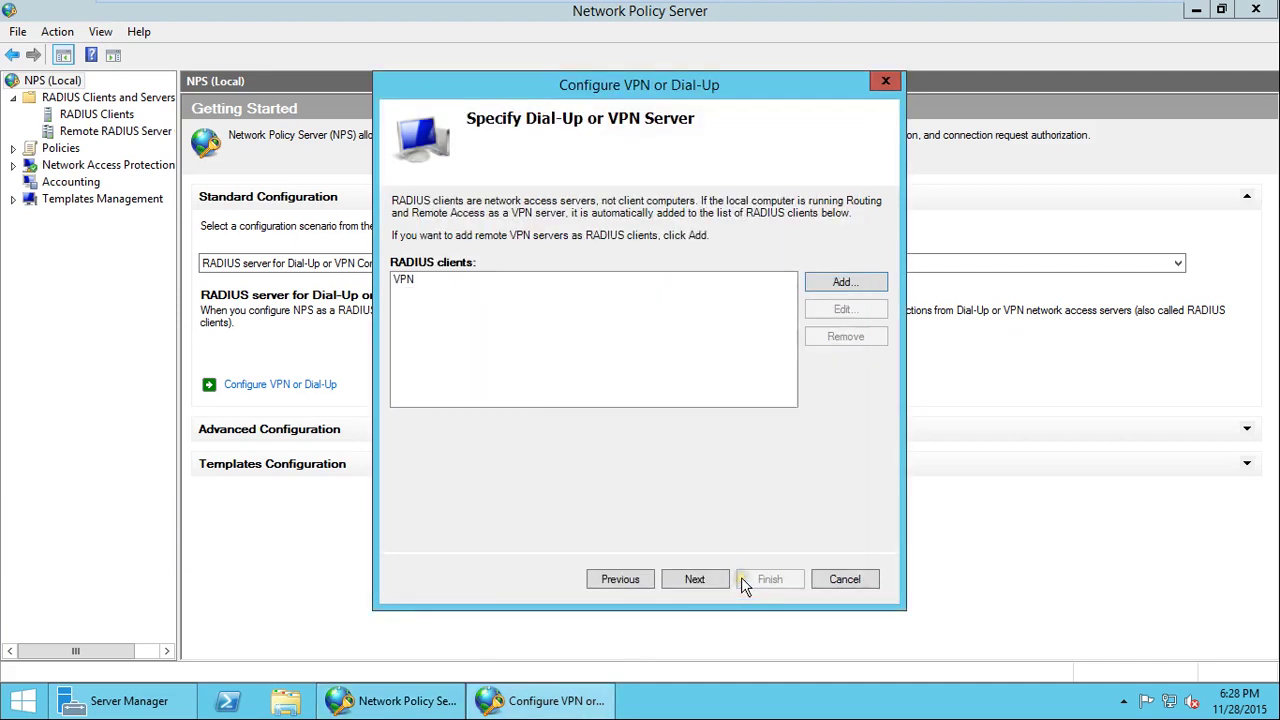
pyautogui.click(705, 588)
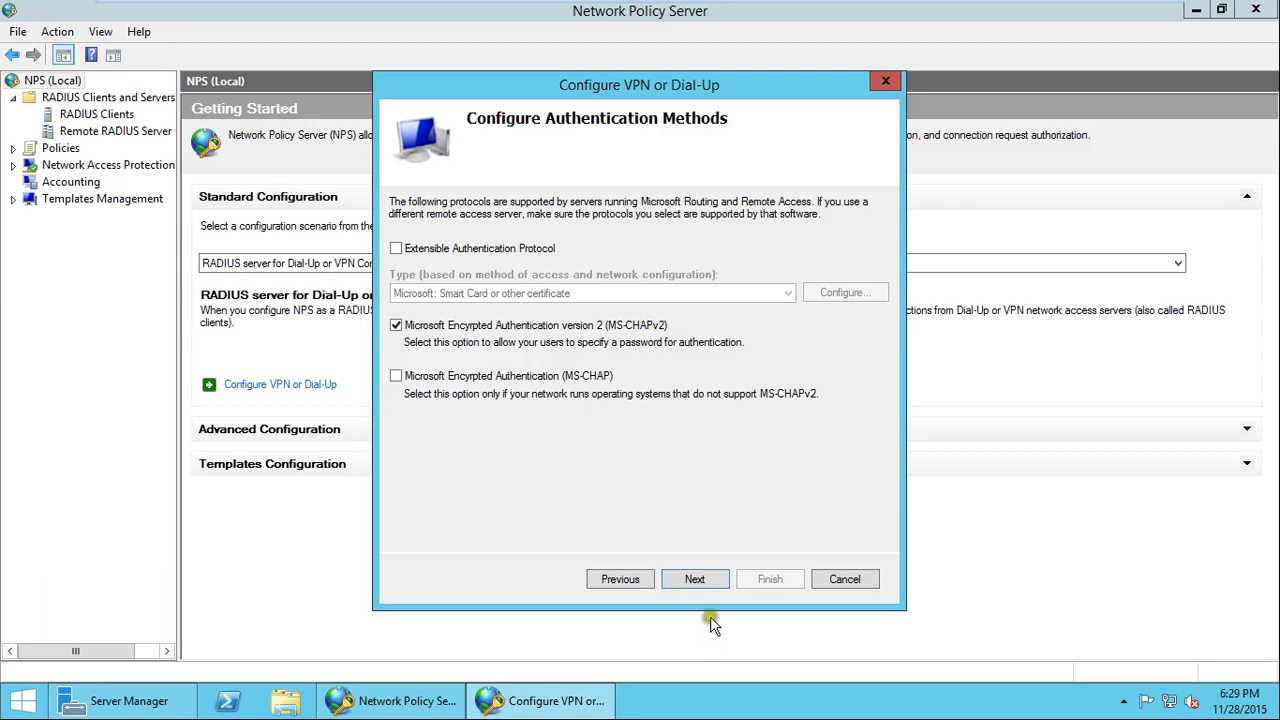
pyautogui.click(704, 578)
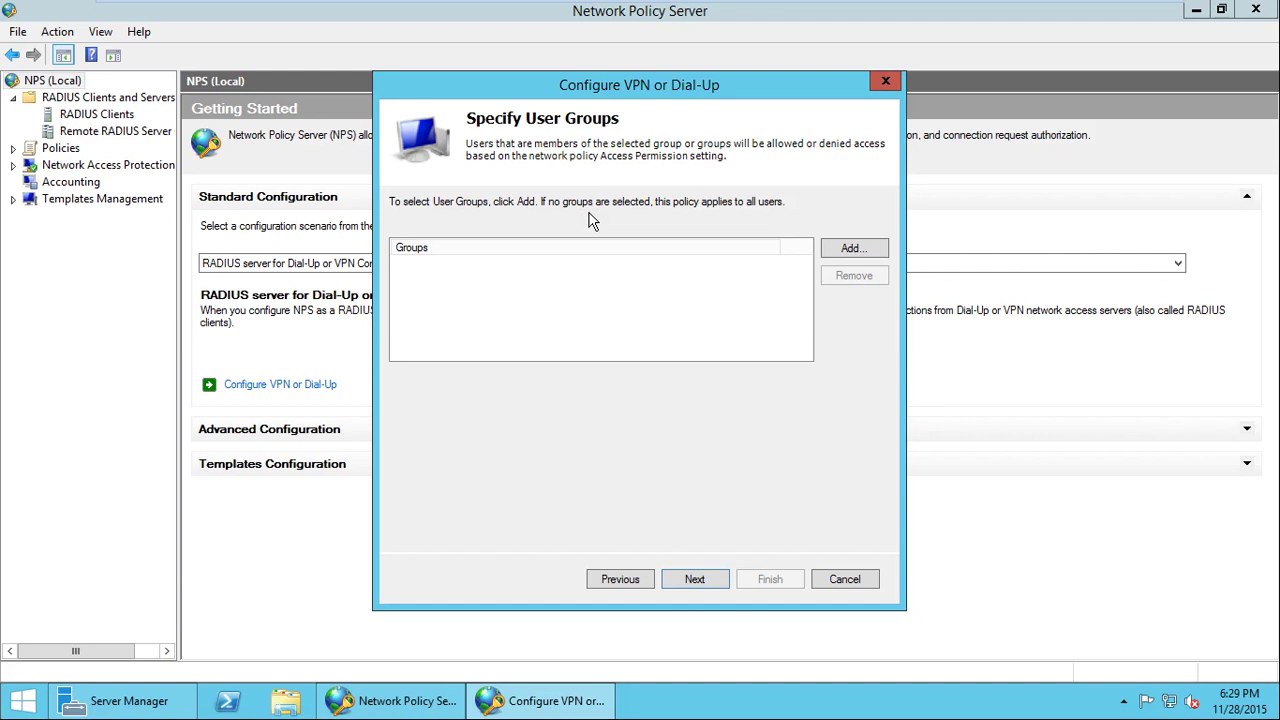
pyautogui.click(142, 700)
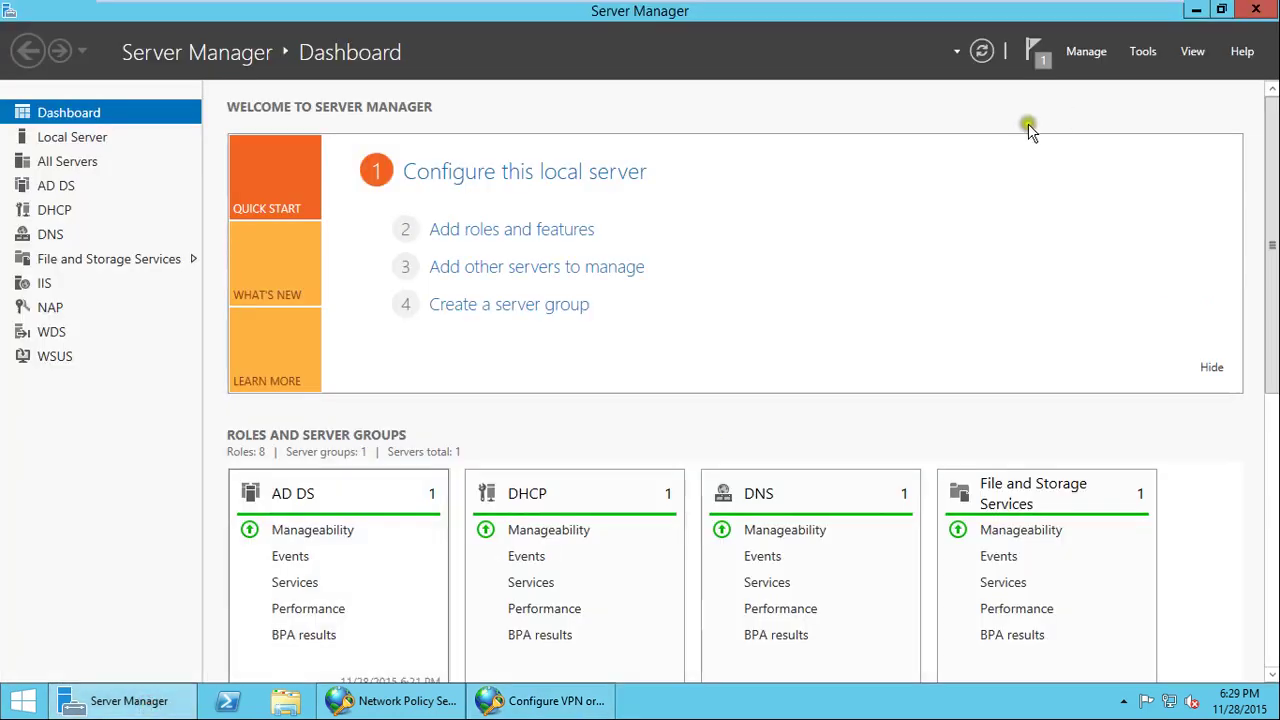
# Step: Set the first sales user's dial-in access to 'Control access through NPS Network Policy' and save
pyautogui.click(1140, 52)
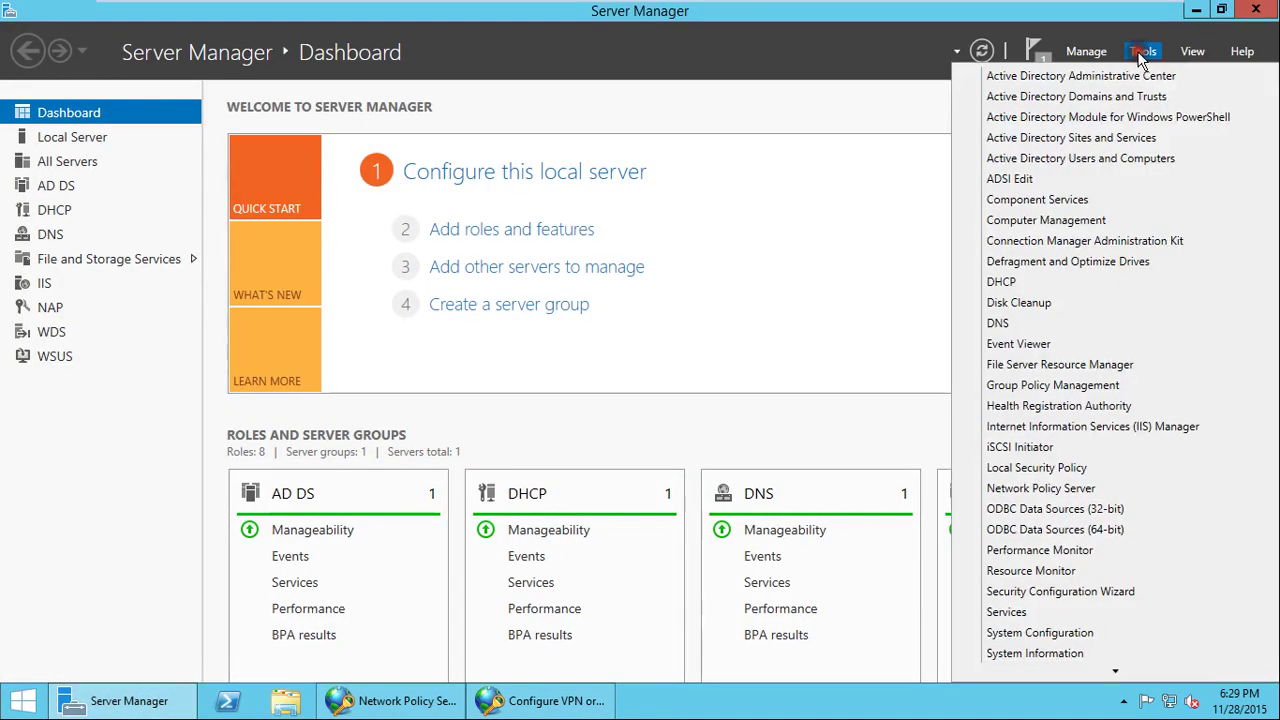
pyautogui.click(1090, 160)
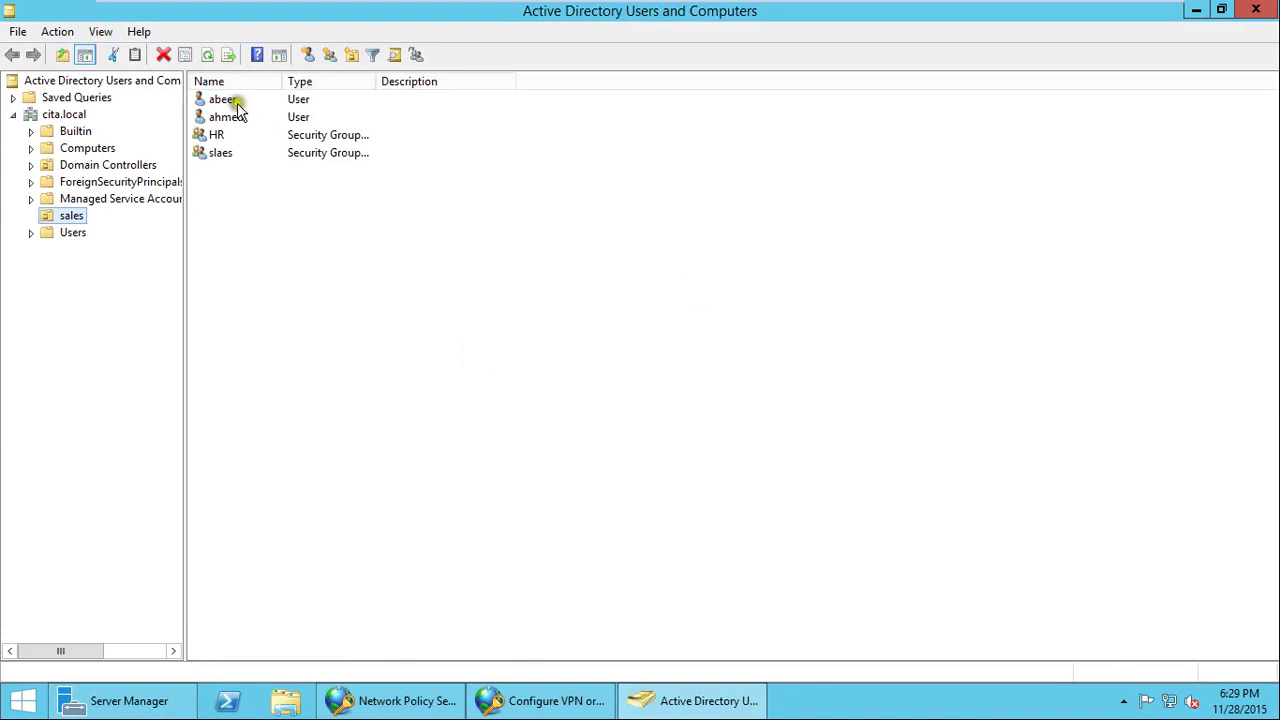
pyautogui.doubleClick(228, 100)
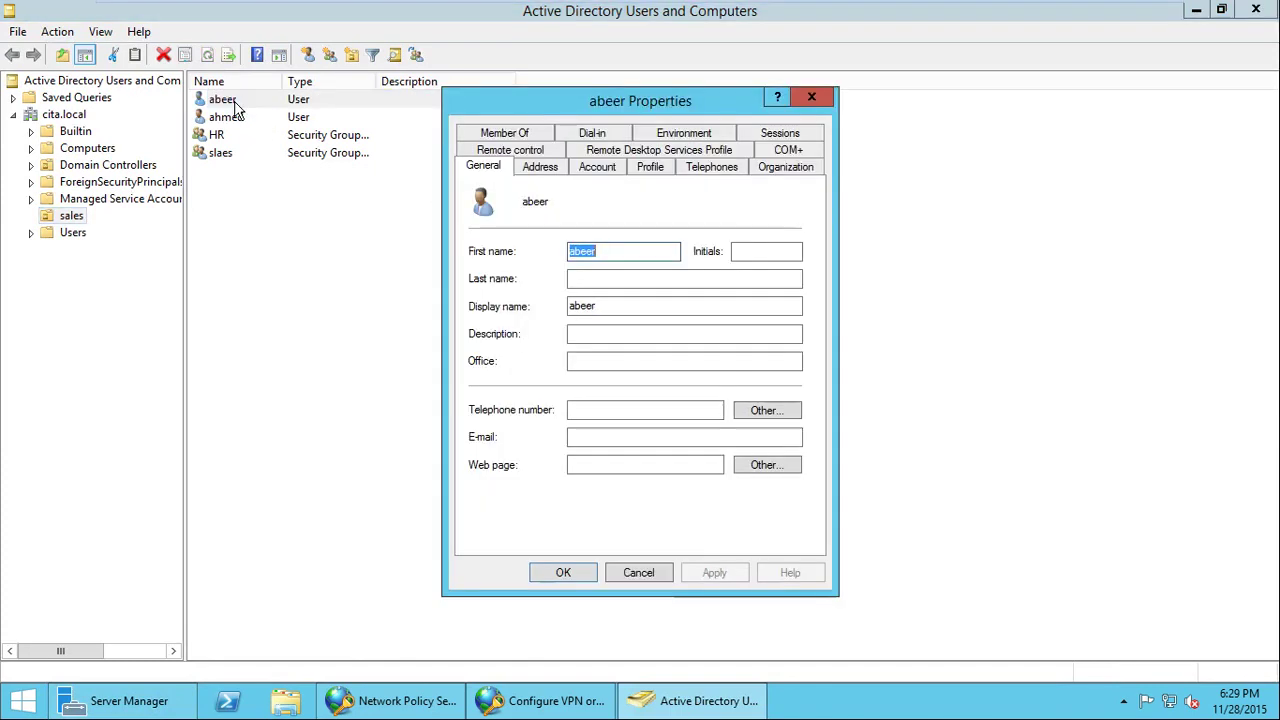
pyautogui.click(590, 133)
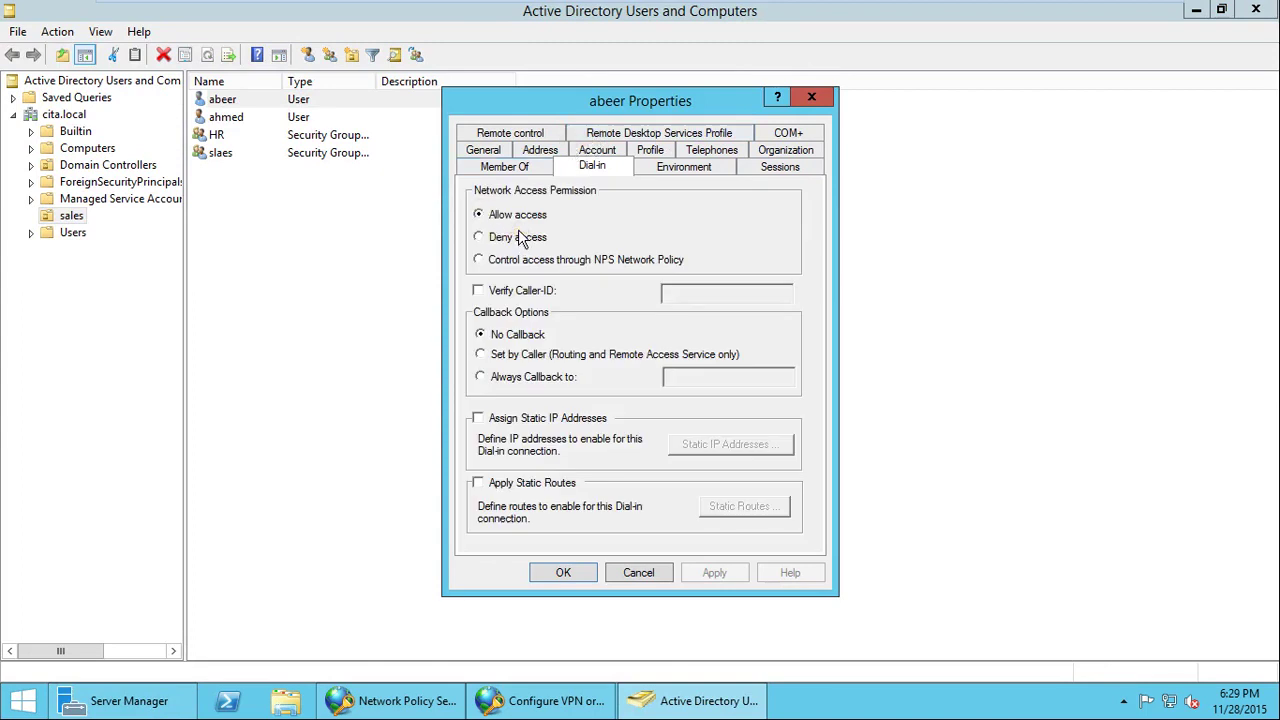
pyautogui.click(492, 240)
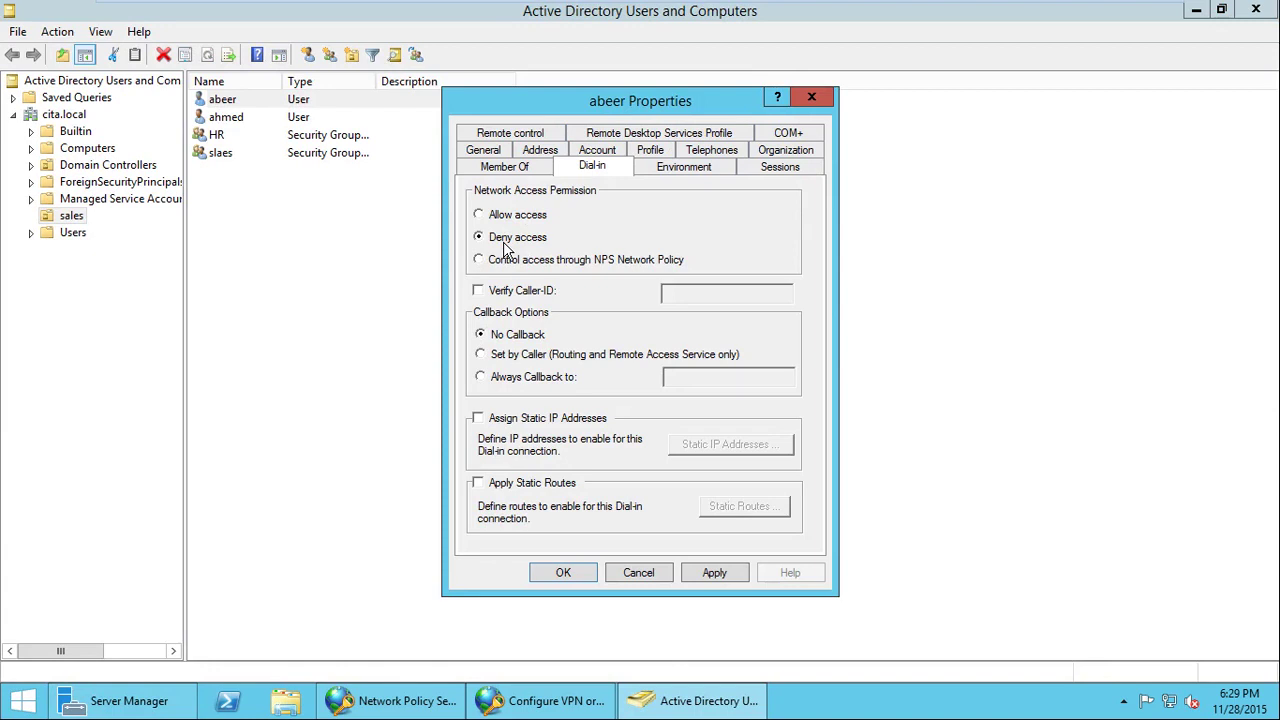
pyautogui.click(503, 262)
pyautogui.click(636, 272)
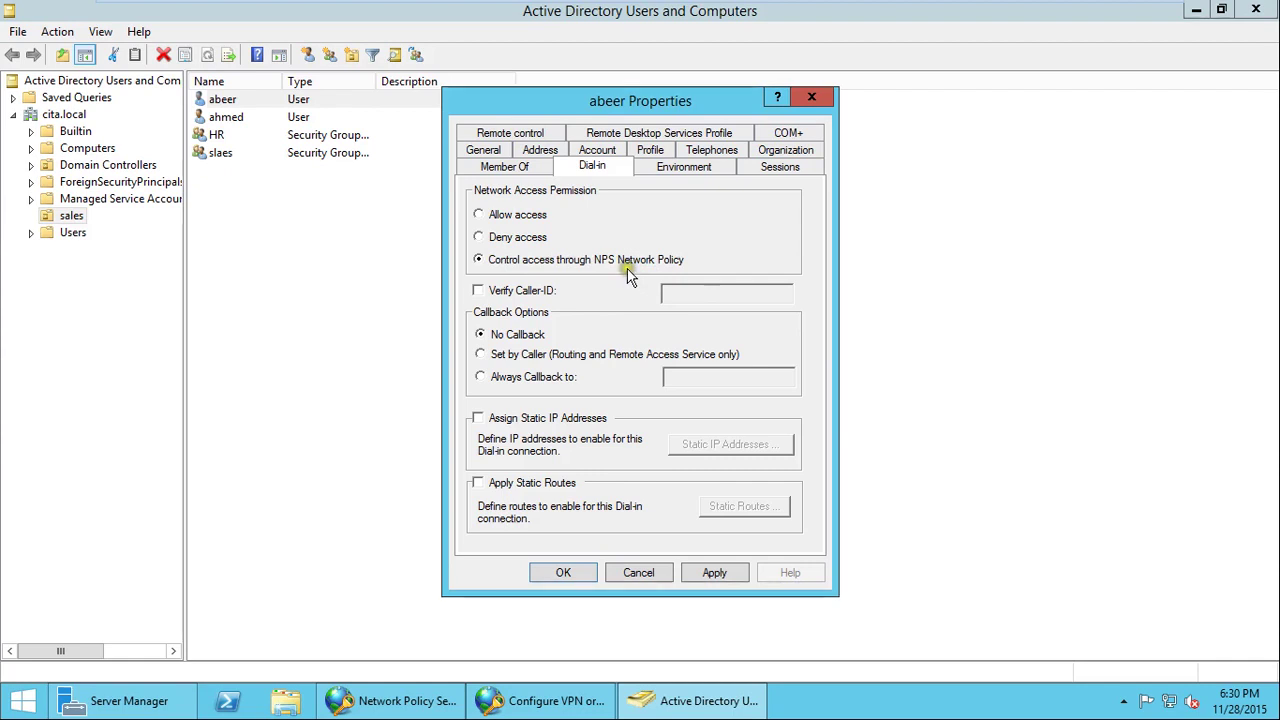
pyautogui.click(578, 577)
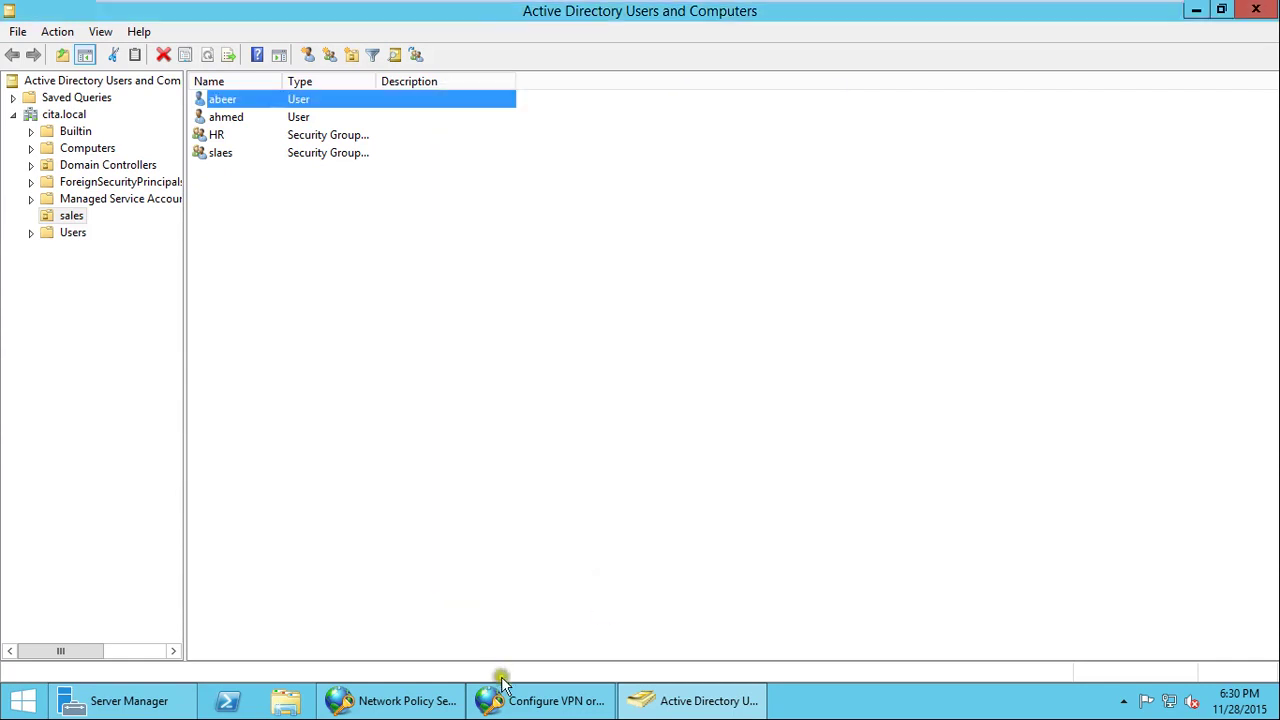
# Step: Back in the VPN wizard, leave the user groups list empty so the policy covers all users
pyautogui.click(548, 704)
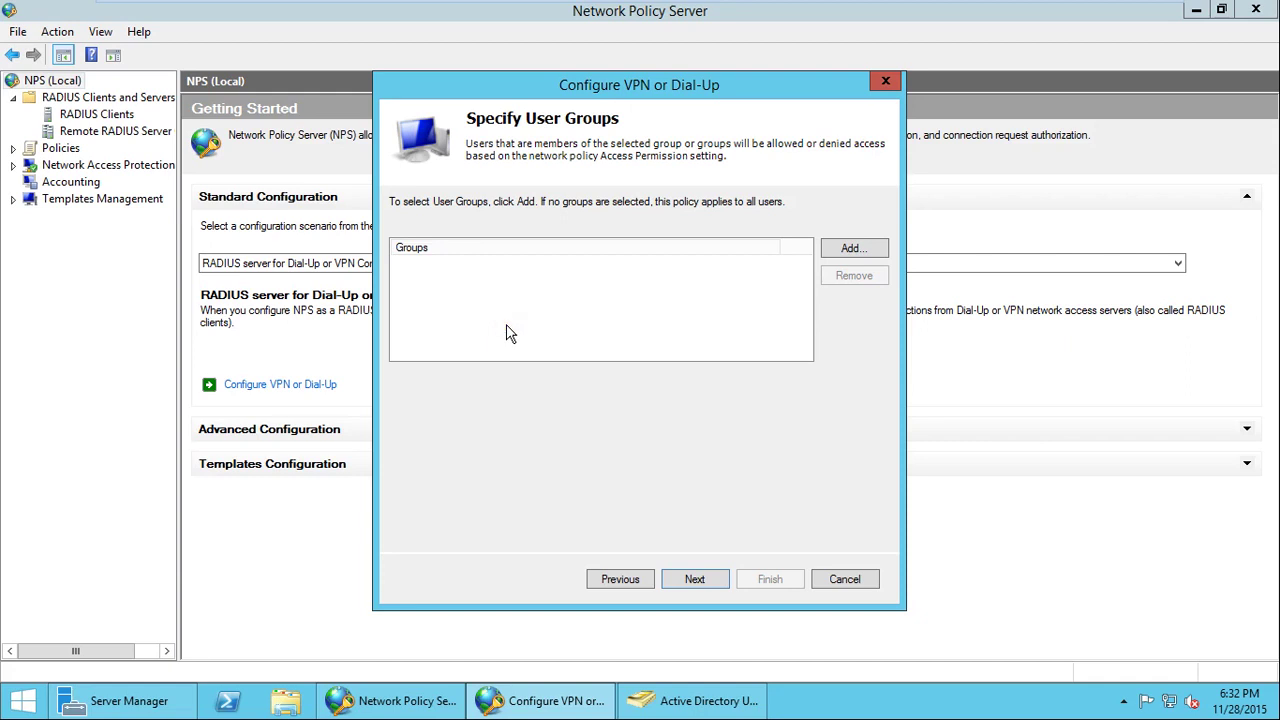
pyautogui.click(850, 248)
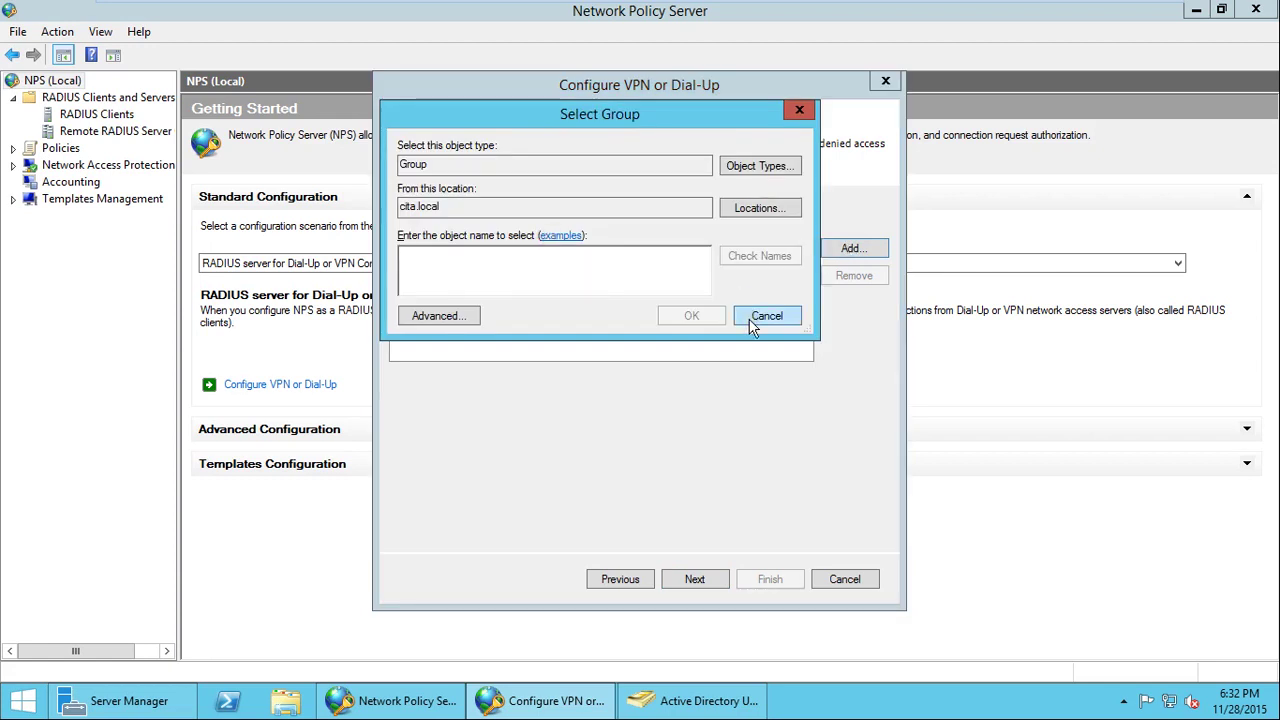
pyautogui.click(765, 316)
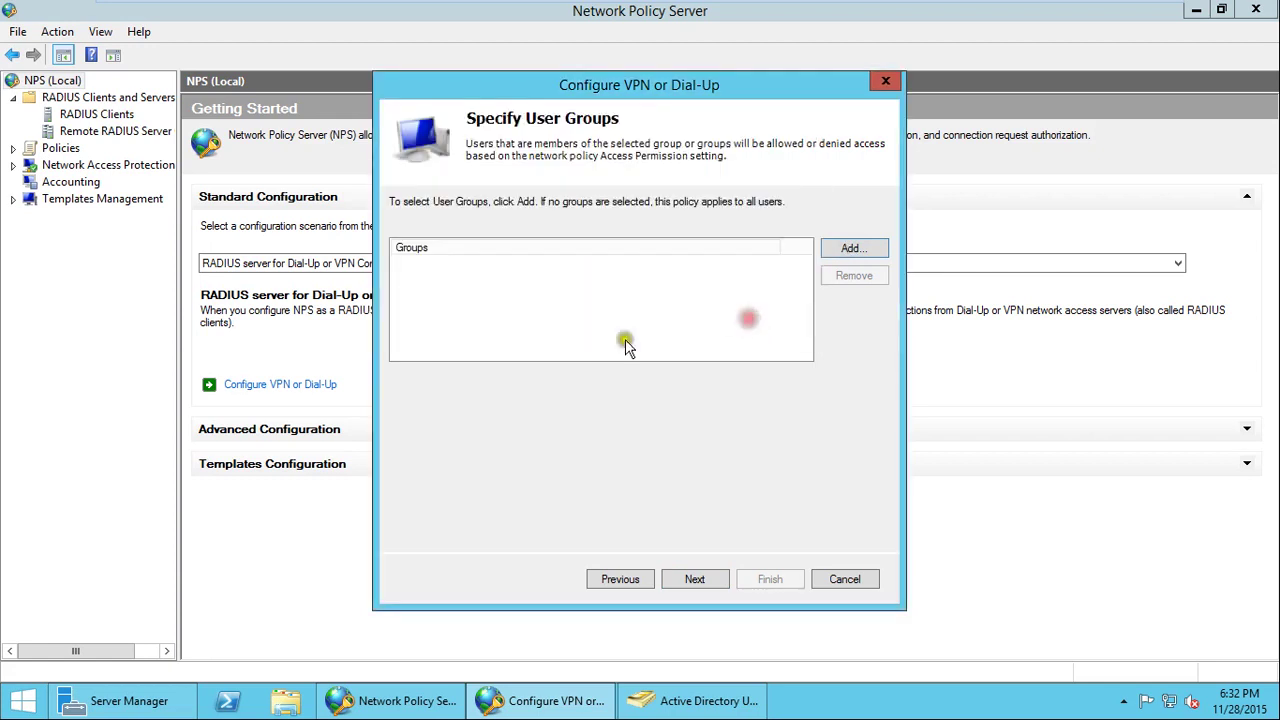
# Step: Advance to Specify IP Filters and open the IPv4 inbound filters
pyautogui.click(696, 579)
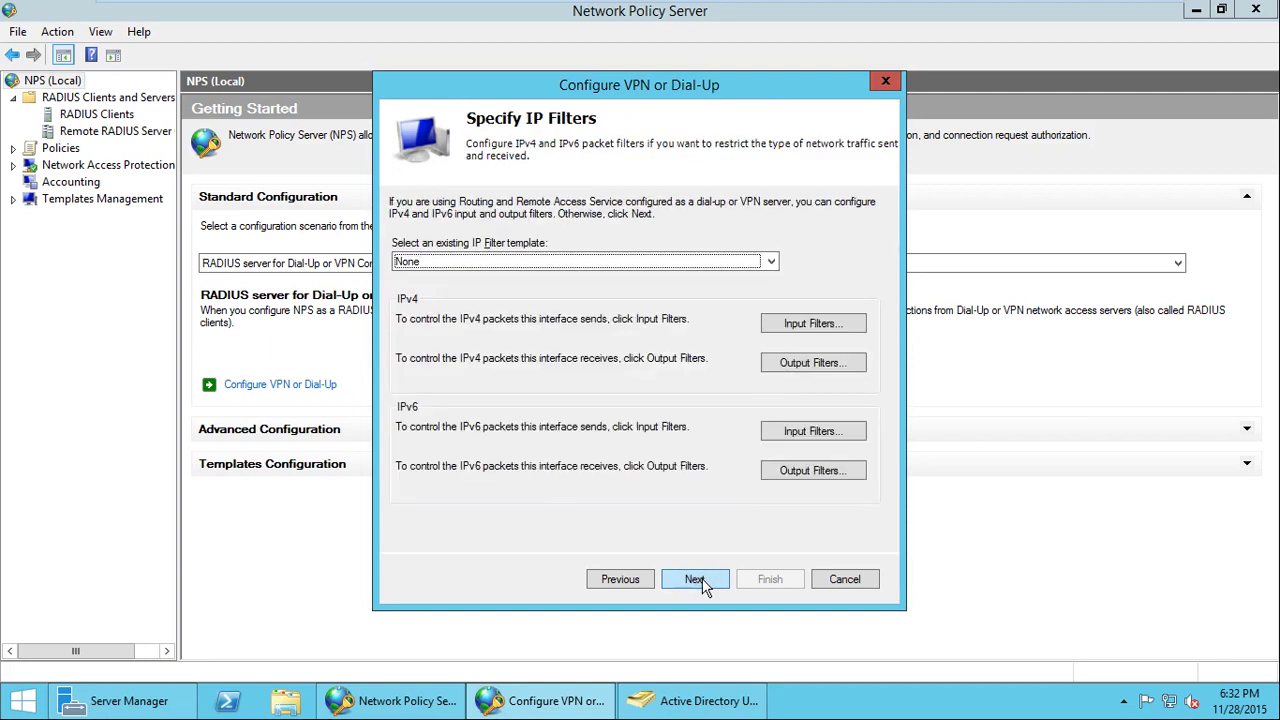
pyautogui.click(800, 356)
pyautogui.click(800, 333)
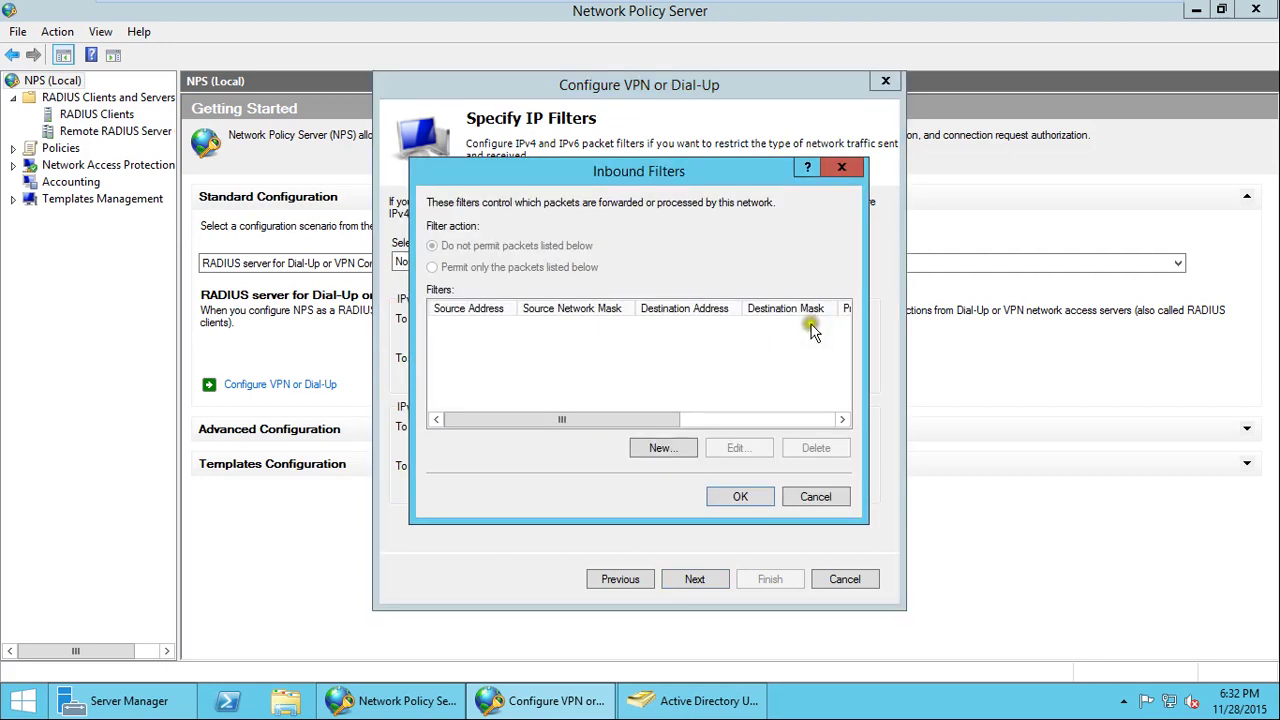
# Step: Discard the new destination-network filter and close the inbound filter list with no filters
pyautogui.click(684, 448)
pyautogui.click(478, 288)
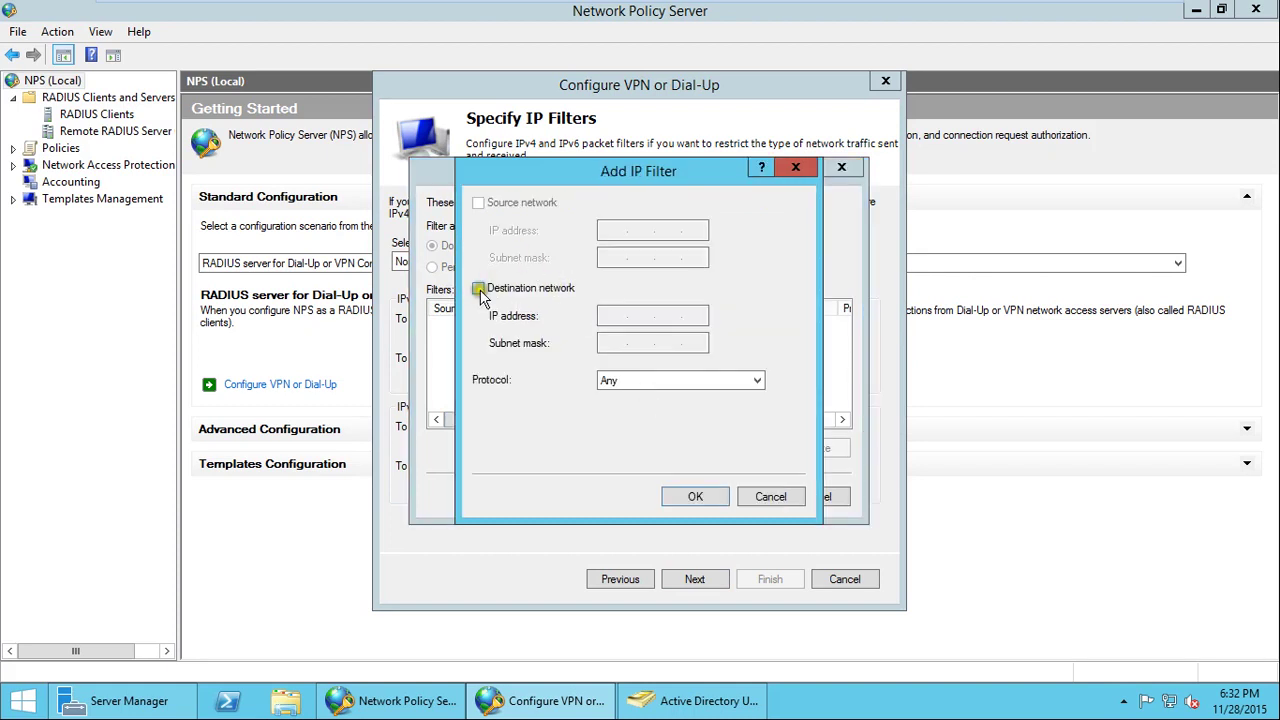
pyautogui.click(619, 341)
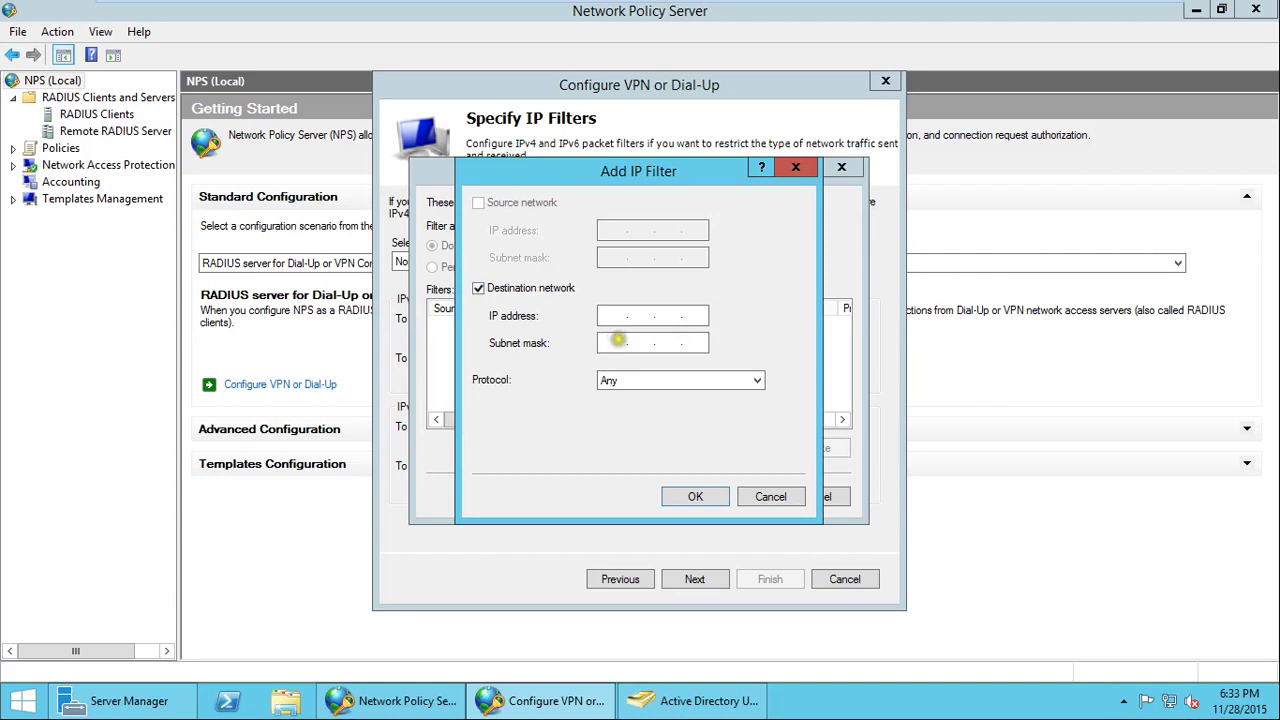
pyautogui.click(626, 395)
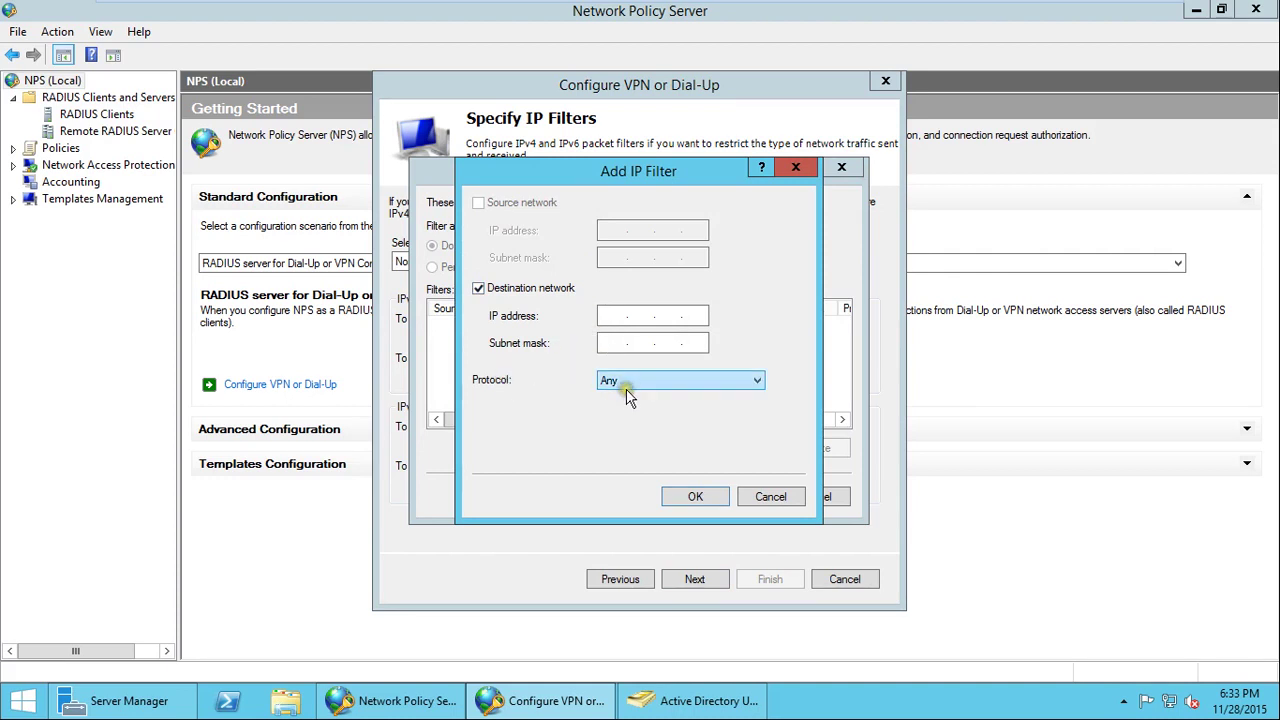
pyautogui.click(776, 499)
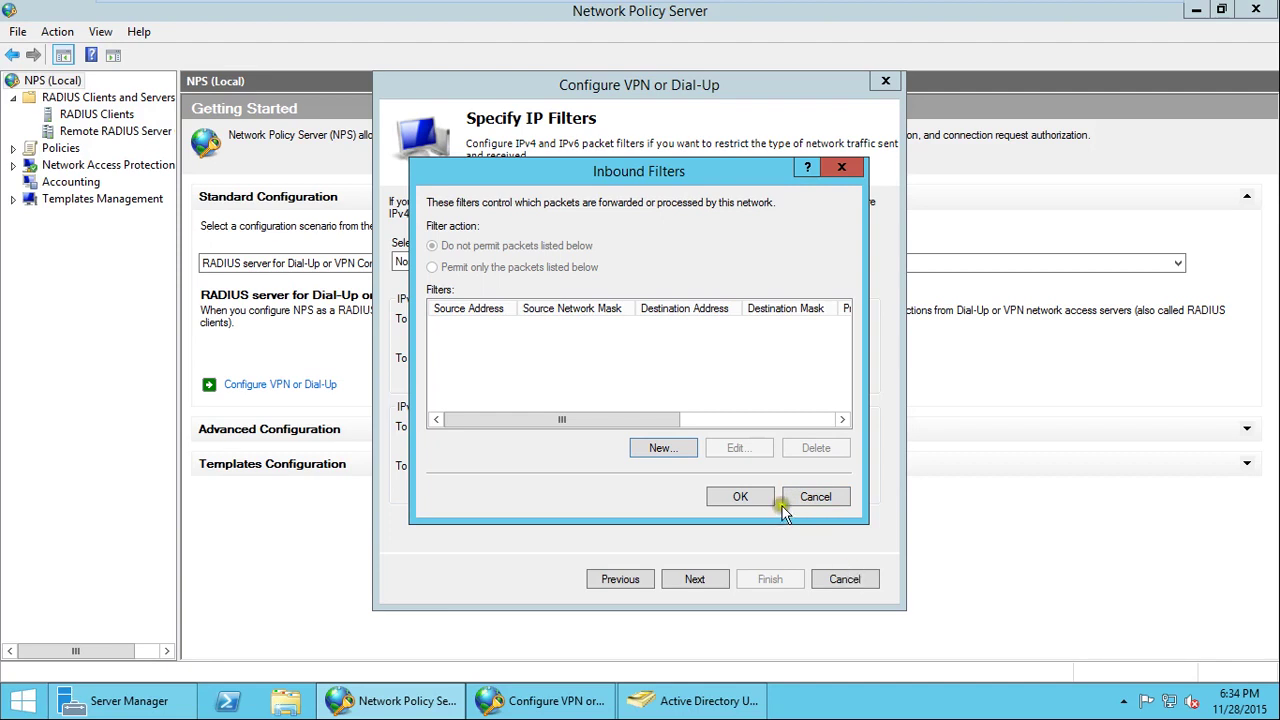
pyautogui.click(808, 494)
# Step: Keep basic, strong and strongest MPPE encryption allowed and advance to the realm name step
pyautogui.click(703, 584)
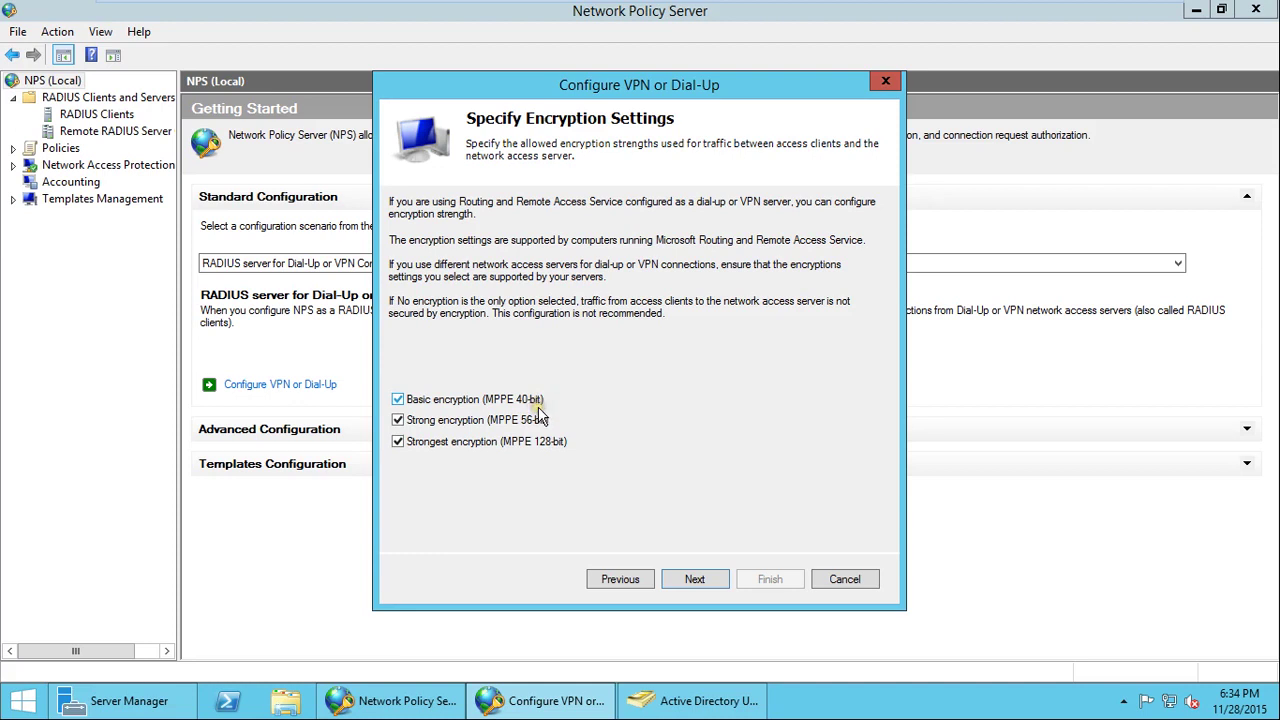
pyautogui.click(692, 579)
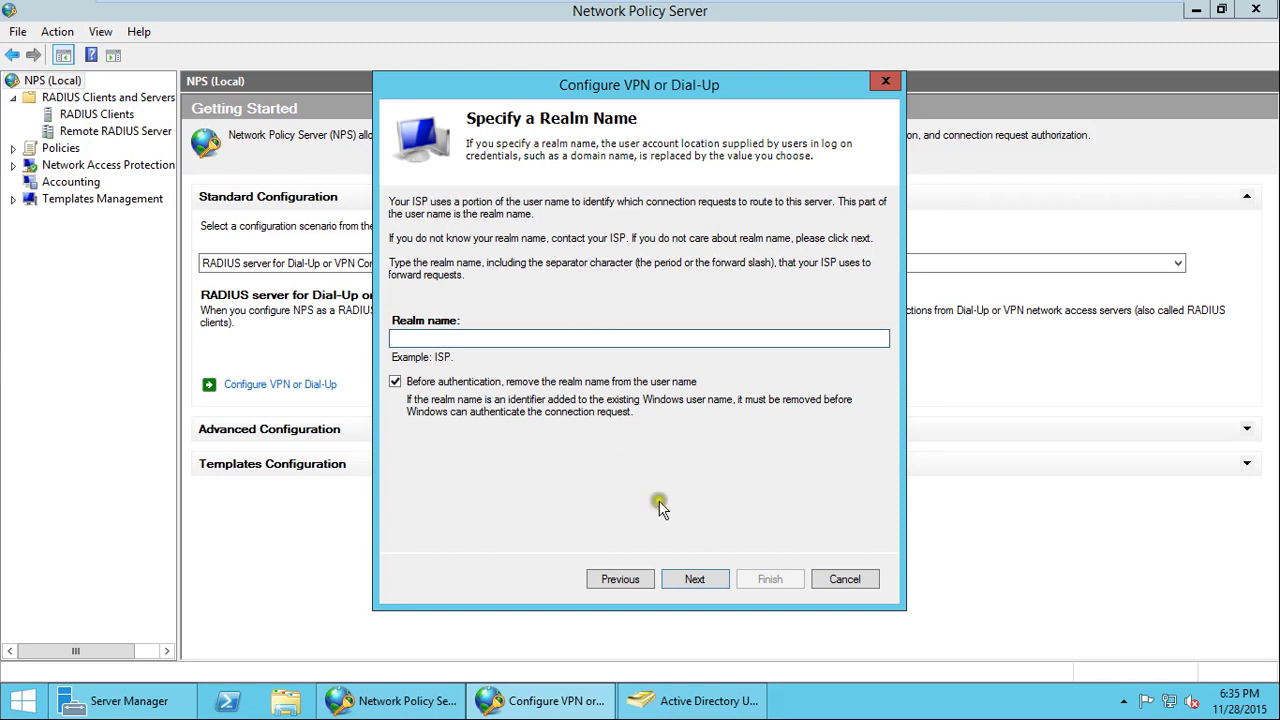
# Step: Leave the realm name blank and finish the wizard, creating the VPN client and policies
pyautogui.click(716, 580)
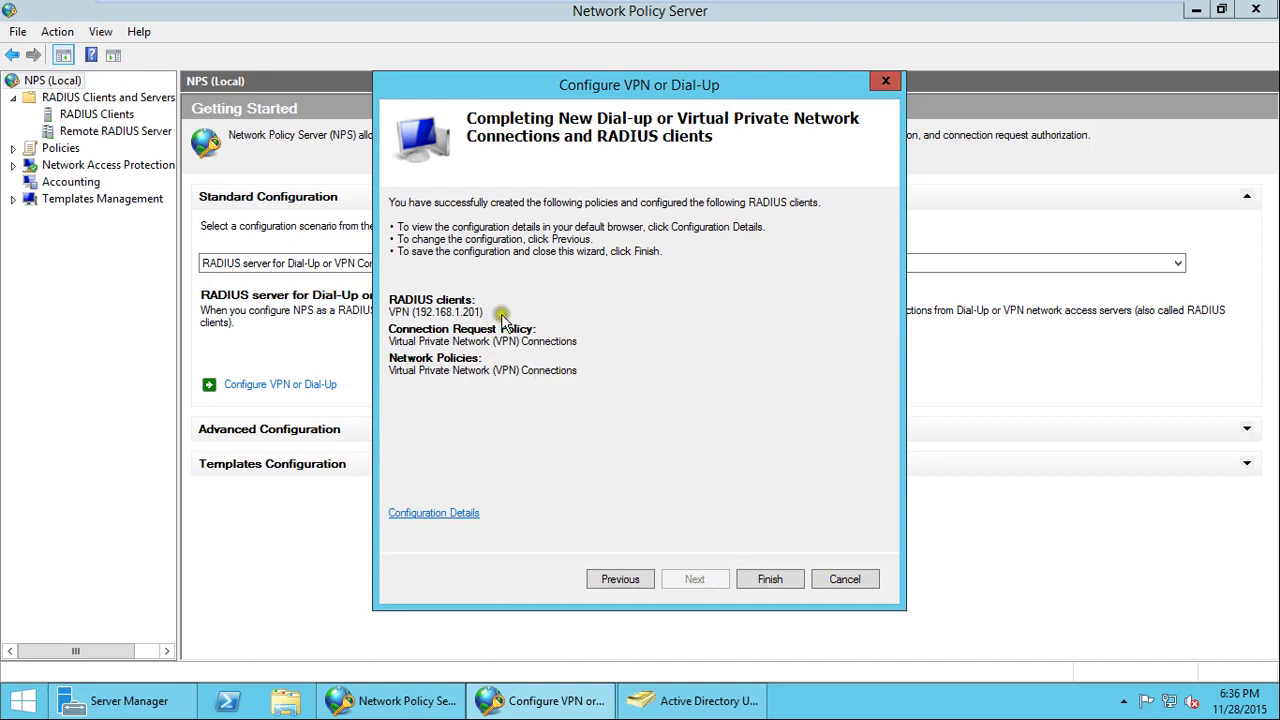
pyautogui.click(770, 580)
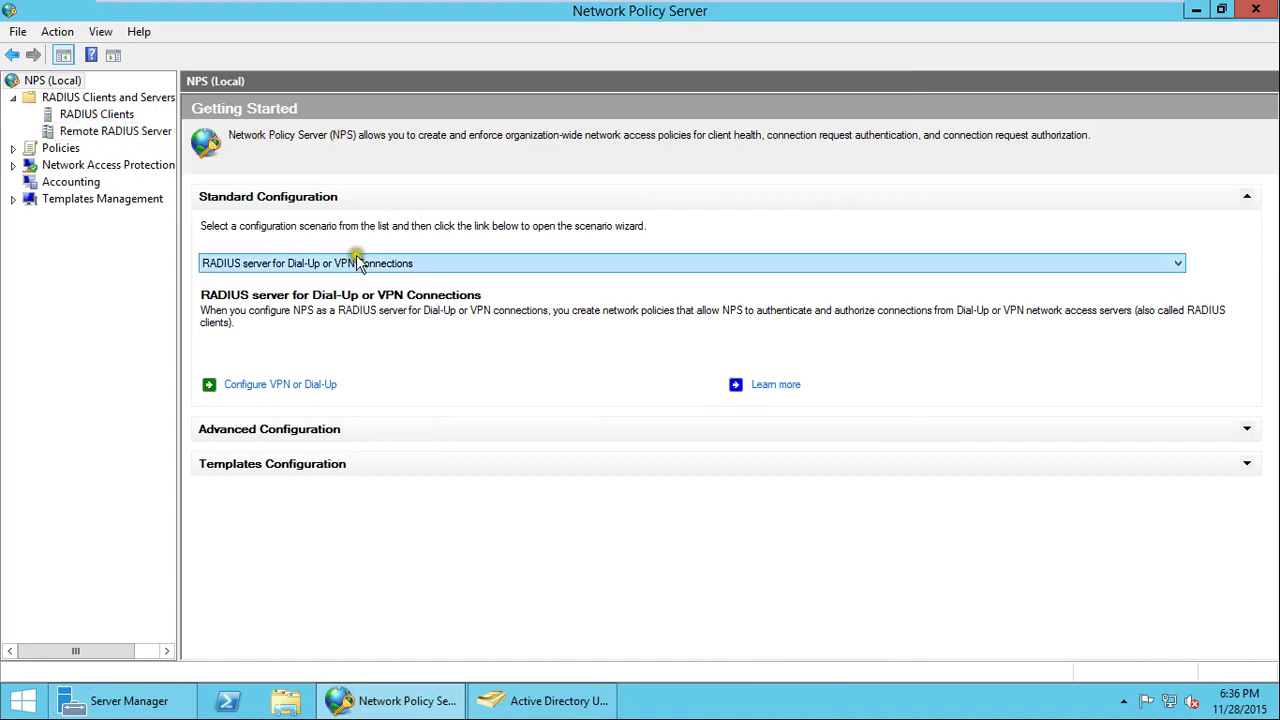
# Step: Show the RADIUS Clients list and select the second, duplicate VPN entry
pyautogui.click(97, 115)
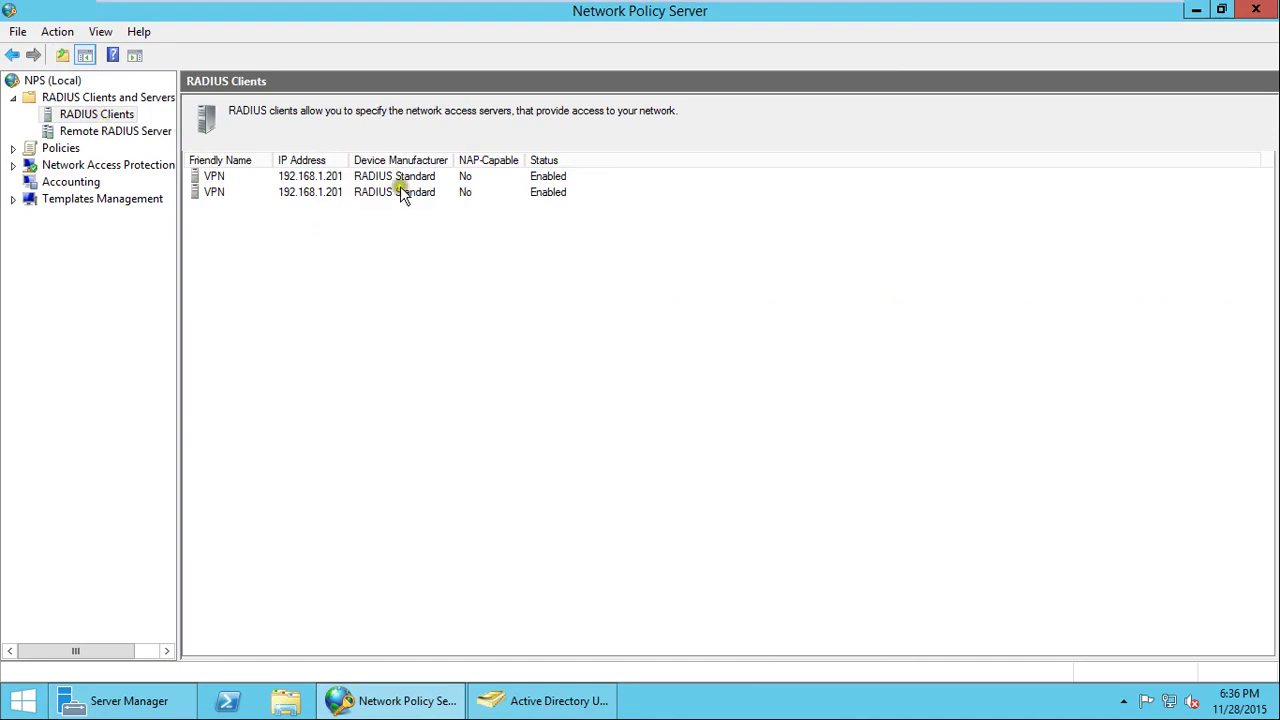
pyautogui.click(347, 198)
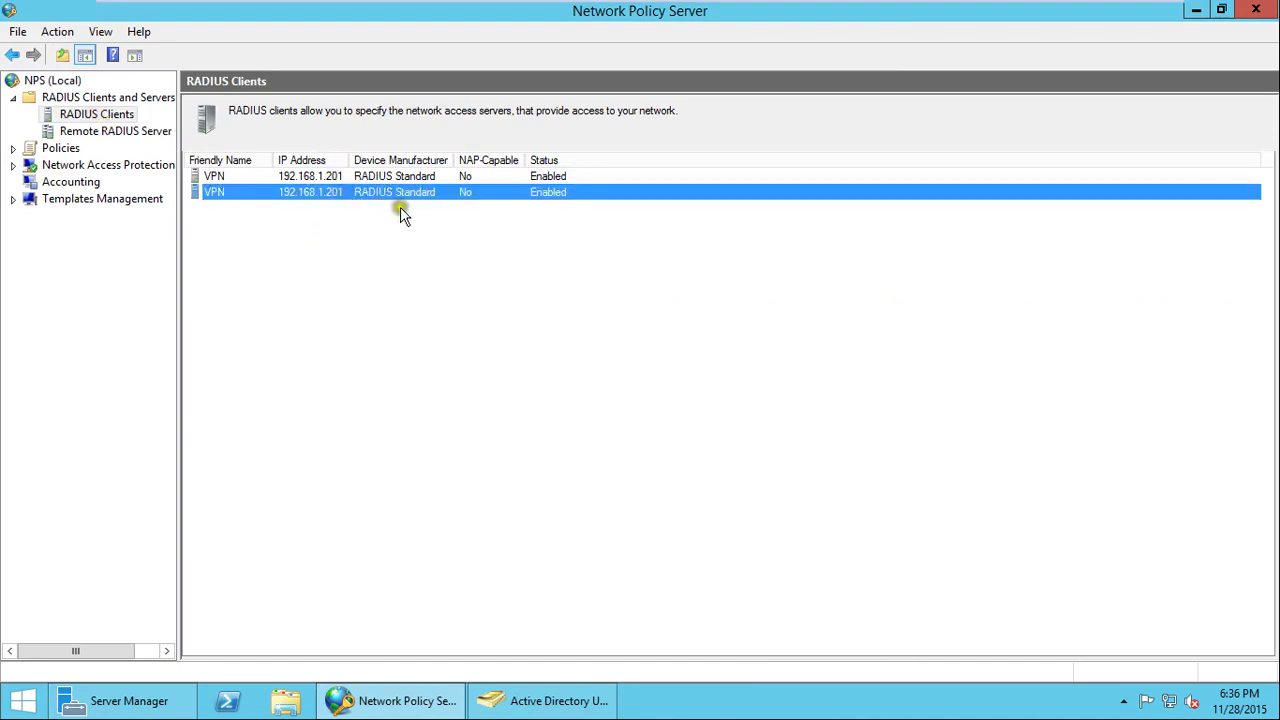
pyautogui.rightClick(302, 198)
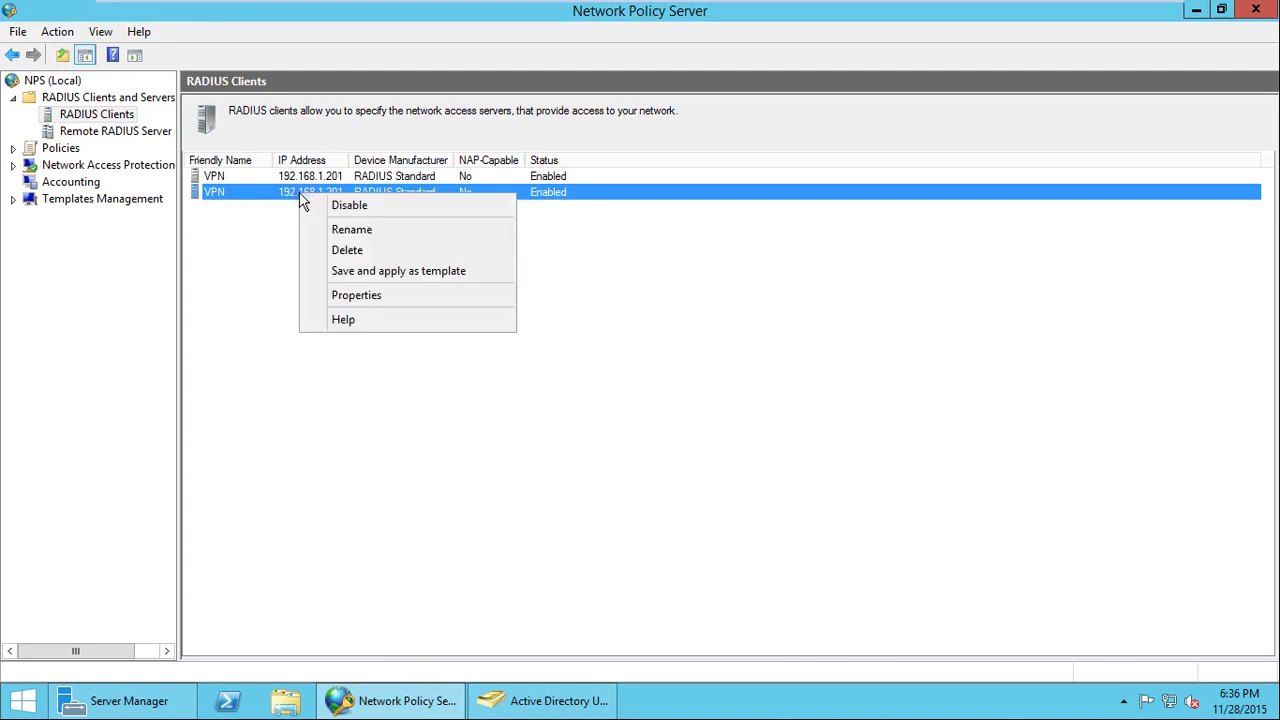
pyautogui.click(266, 237)
pyautogui.click(395, 309)
pyautogui.click(226, 180)
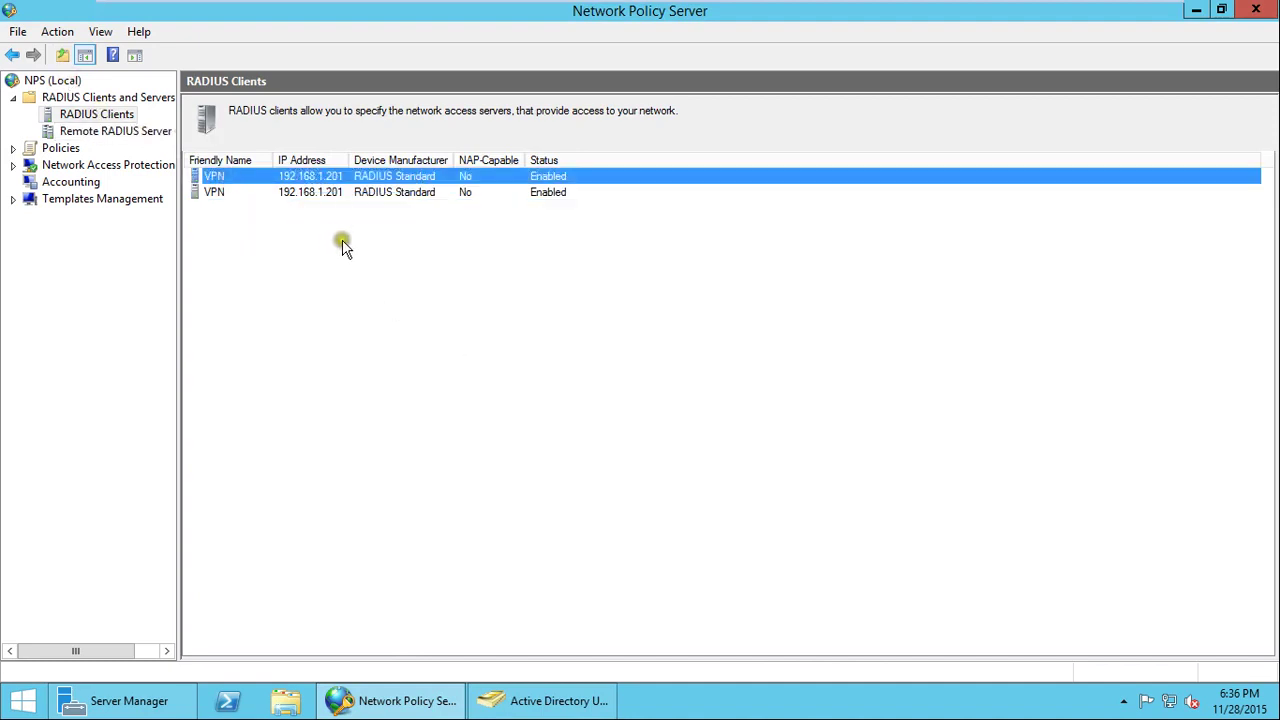
pyautogui.click(379, 195)
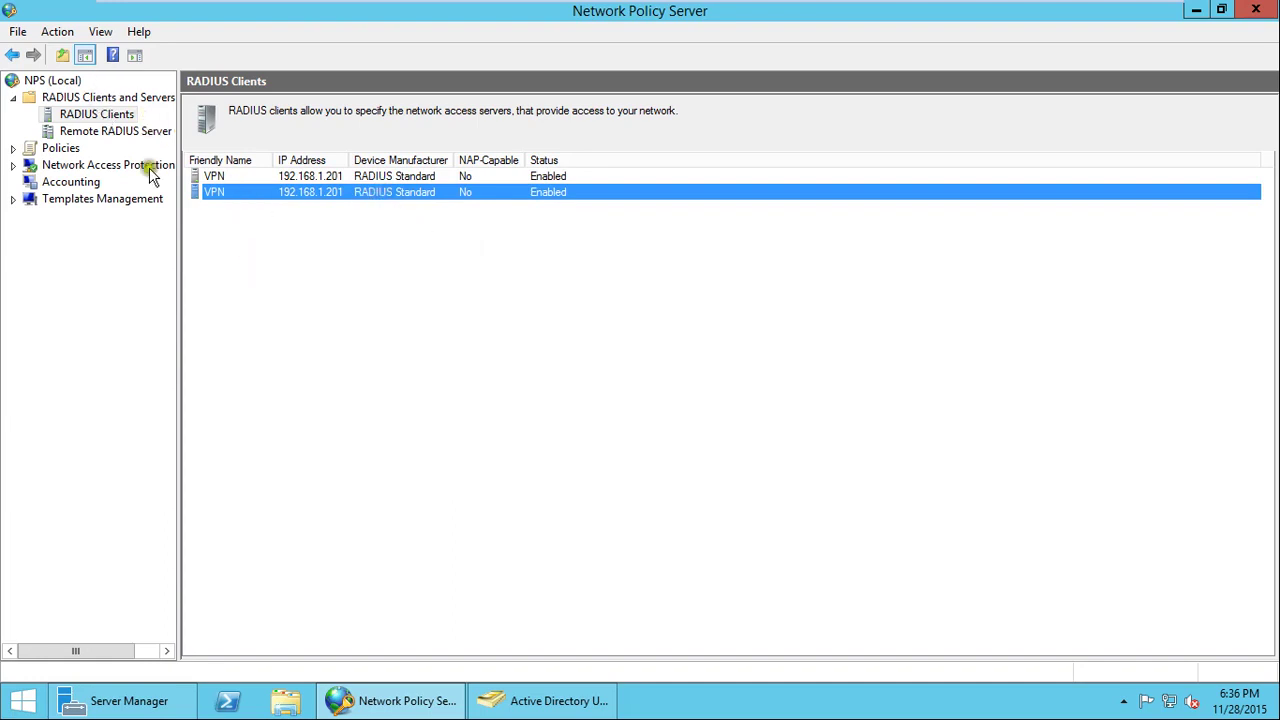
pyautogui.click(82, 116)
pyautogui.rightClick(82, 117)
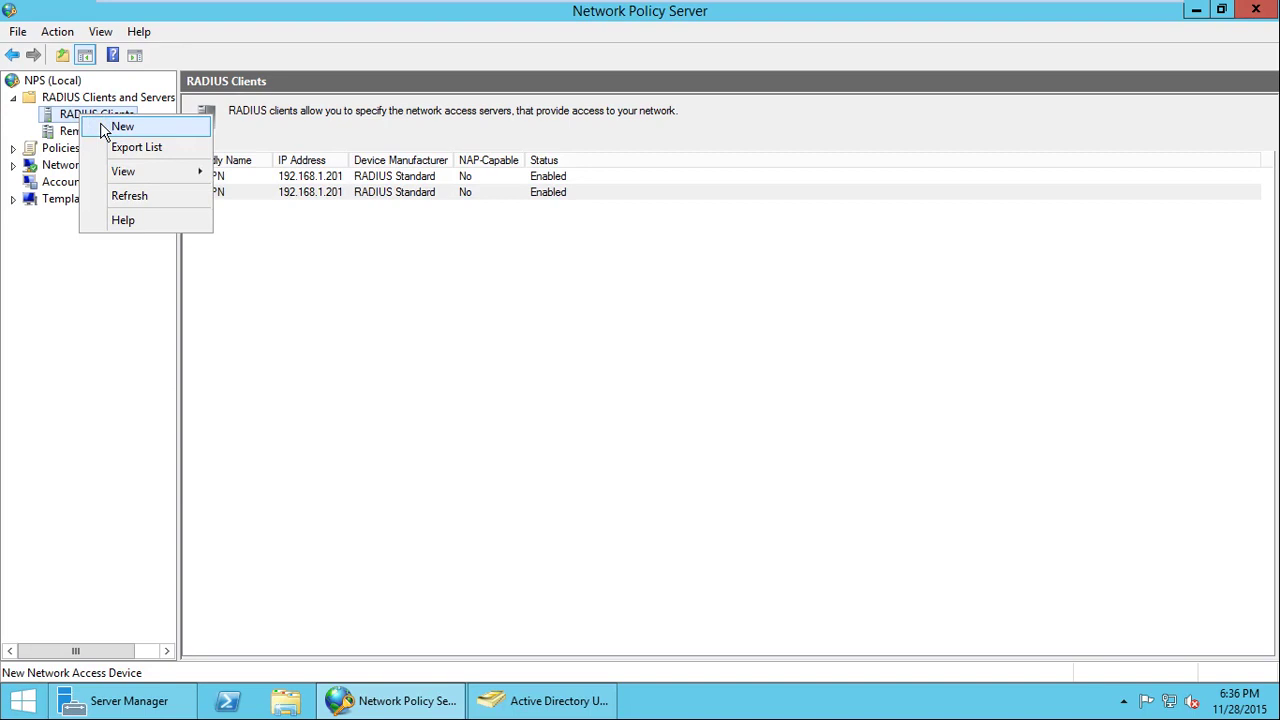
pyautogui.click(349, 197)
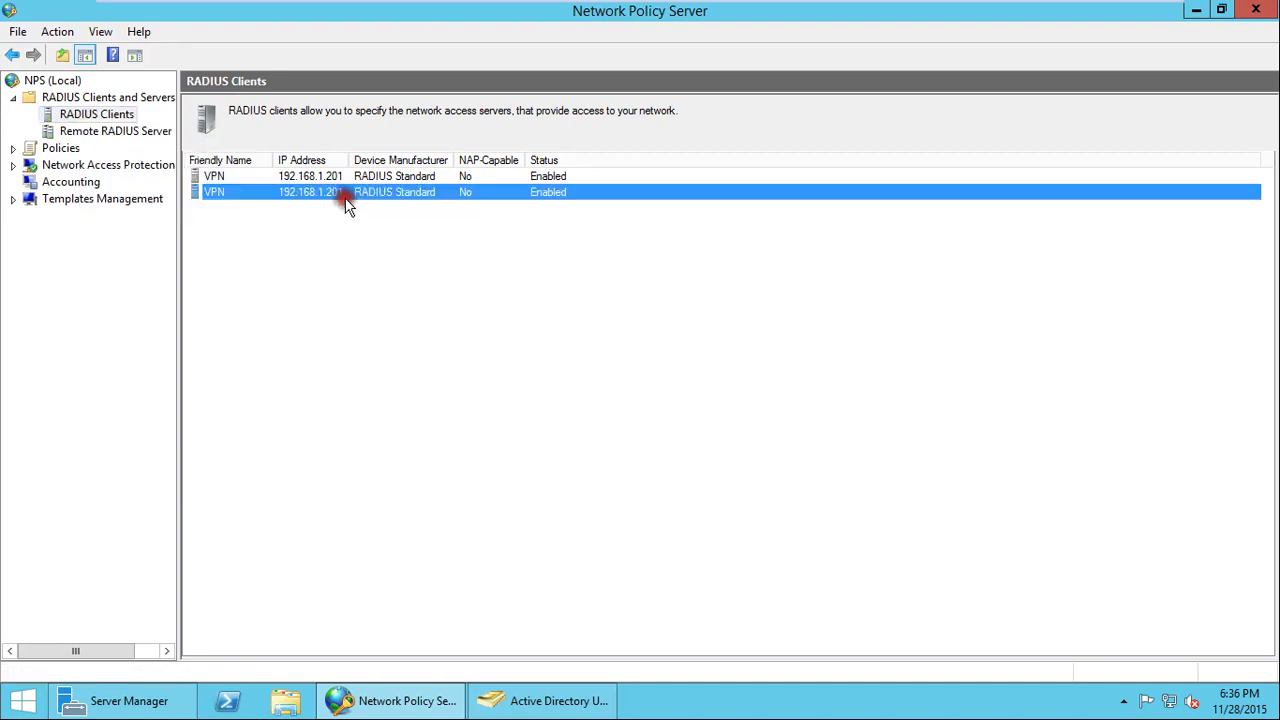
# Step: Delete the duplicate 192.168.1.201 VPN client and confirm the deletion
pyautogui.rightClick(229, 198)
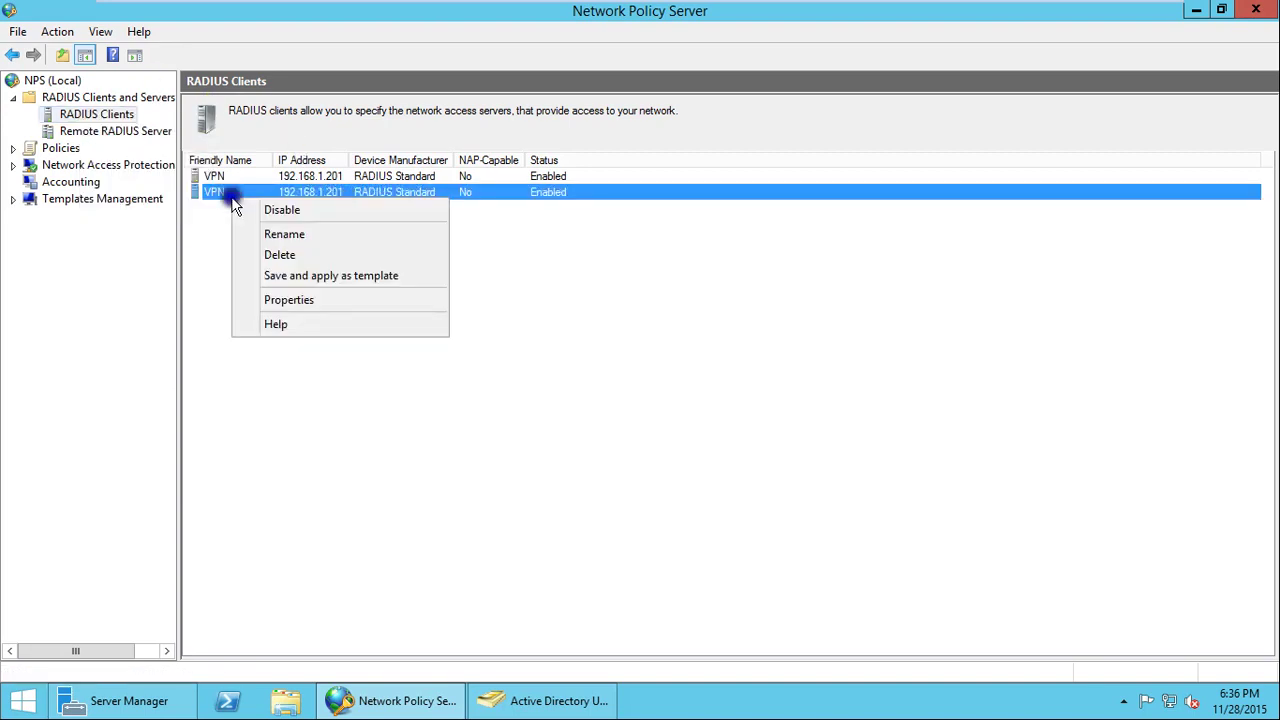
pyautogui.click(298, 256)
pyautogui.click(655, 391)
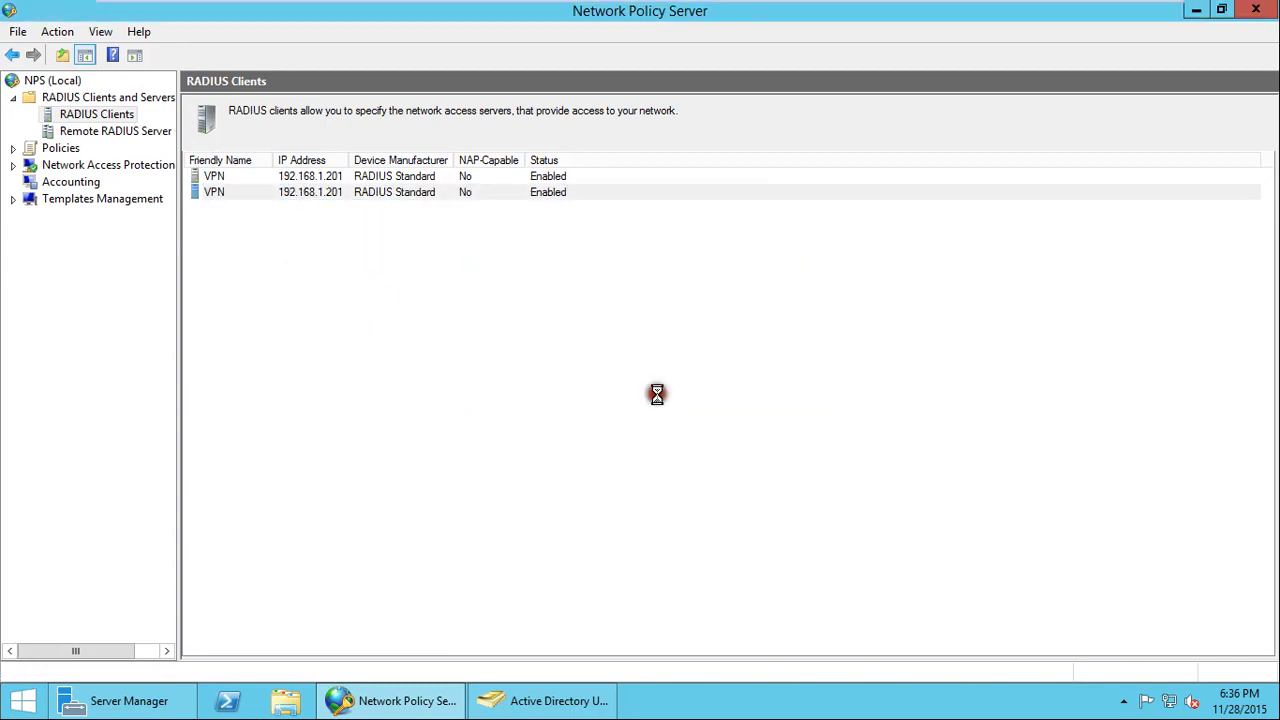
# Step: Open the RADIUS Clients node's actions to start a new RADIUS client
pyautogui.click(350, 300)
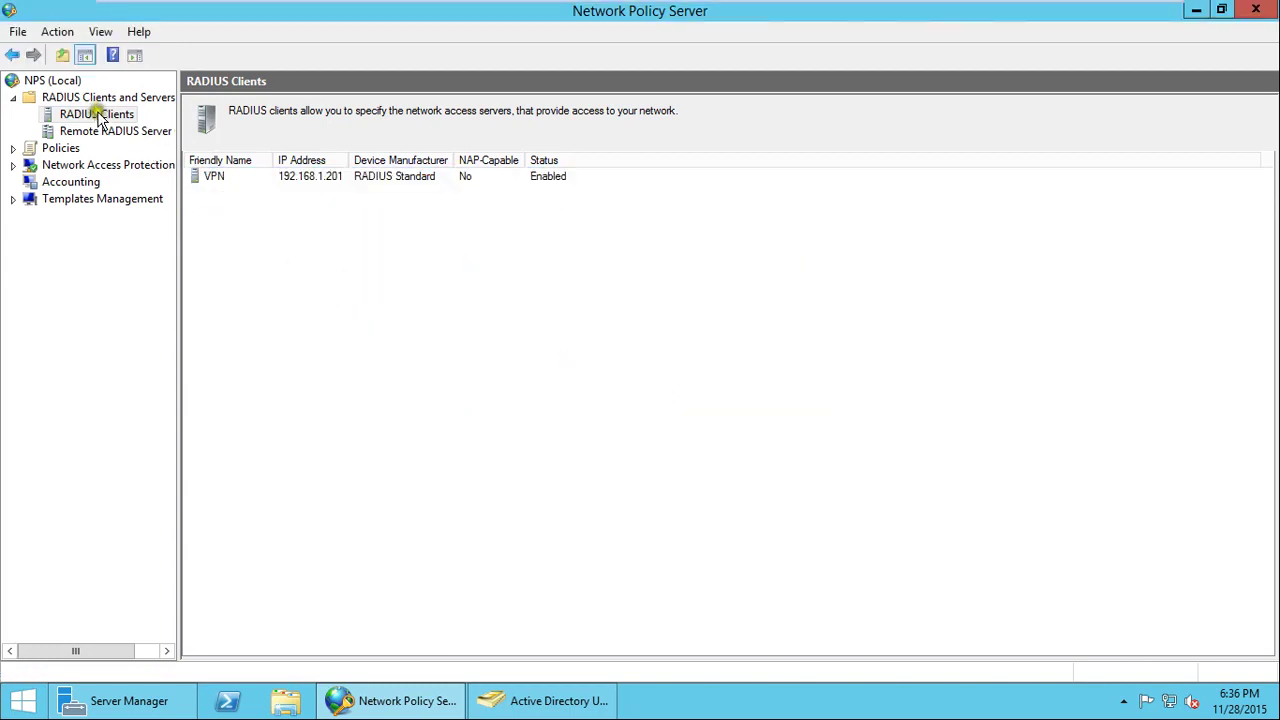
pyautogui.rightClick(100, 117)
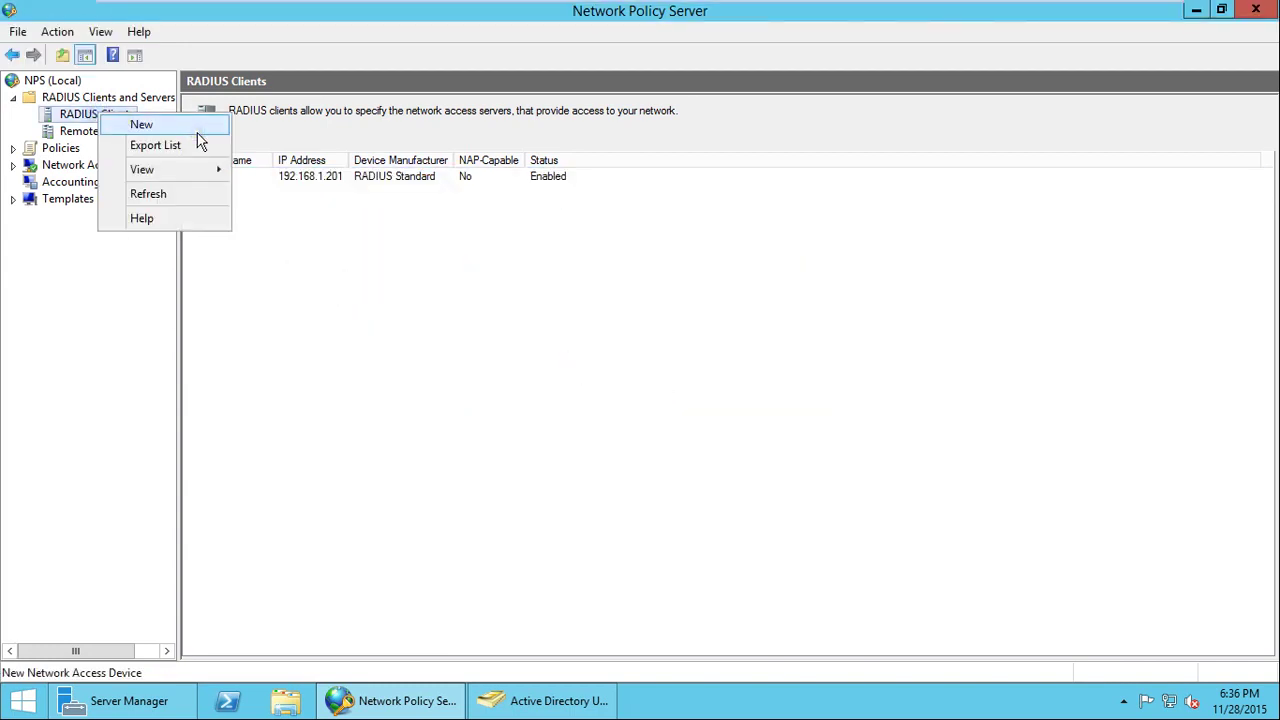
pyautogui.click(290, 310)
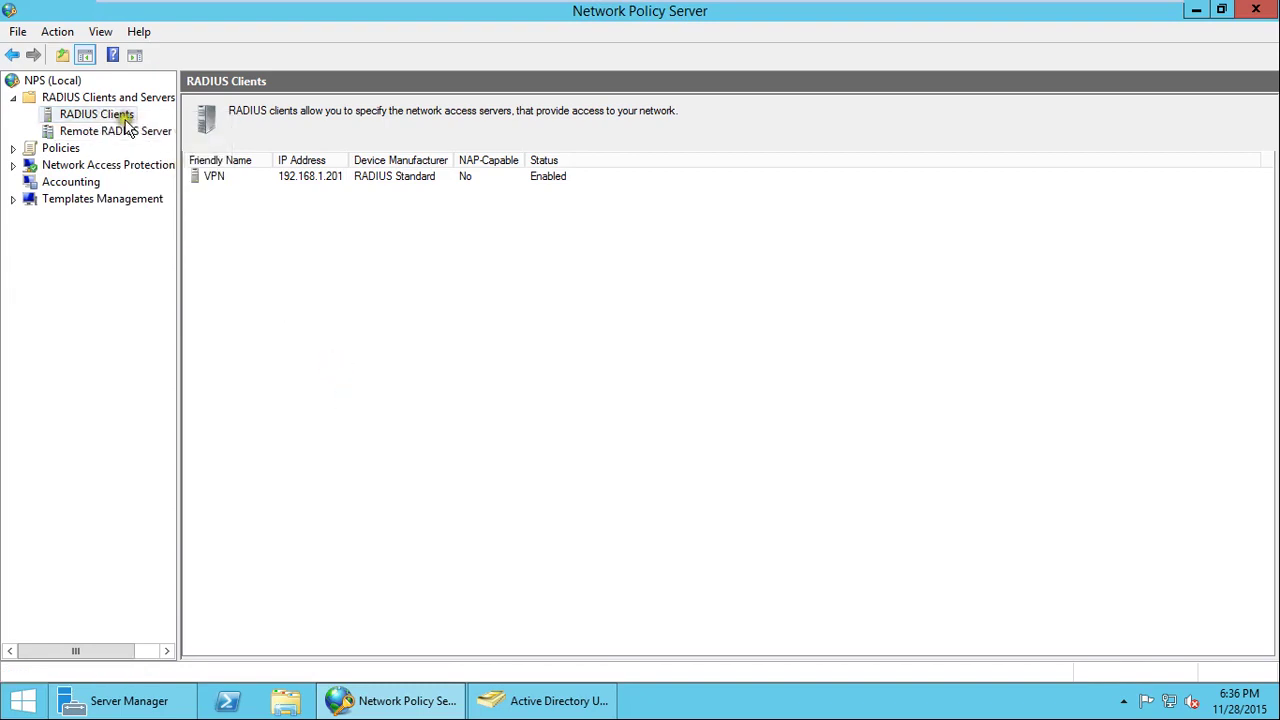
pyautogui.rightClick(126, 115)
# Step: Cancel the New RADIUS Client dialog unused and view the empty Remote RADIUS Server Groups list
pyautogui.click(163, 128)
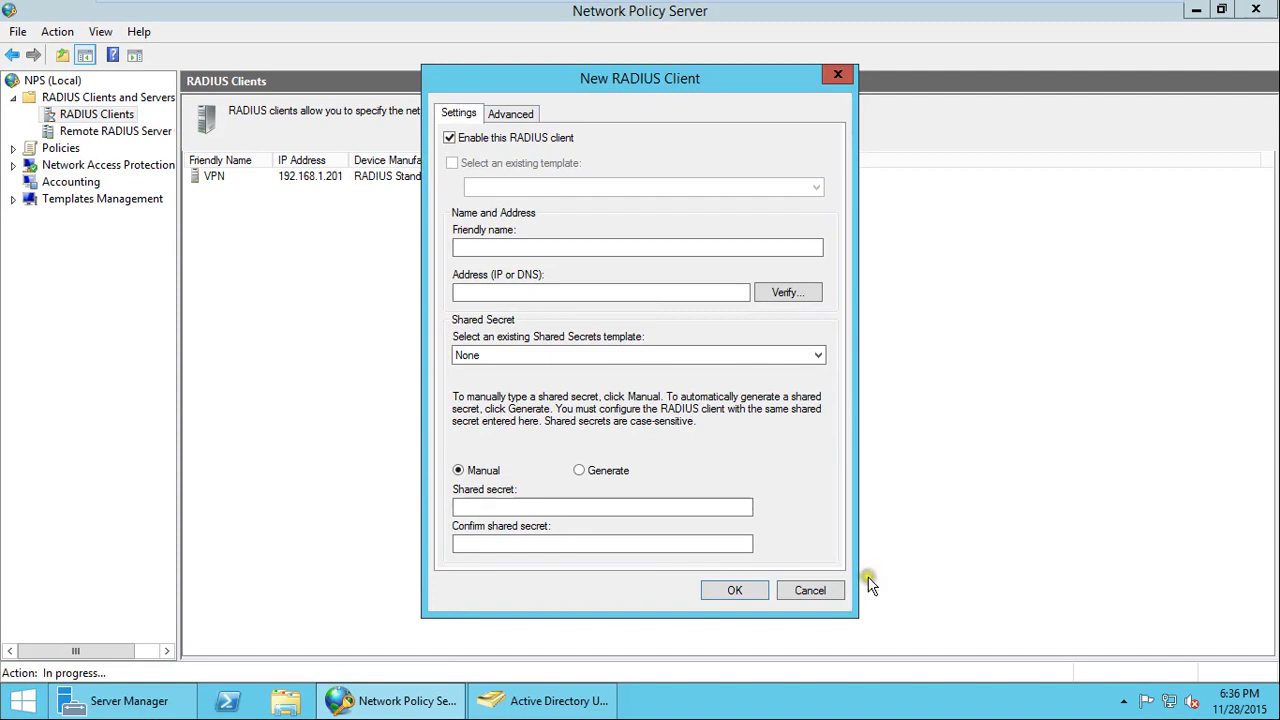
pyautogui.click(800, 591)
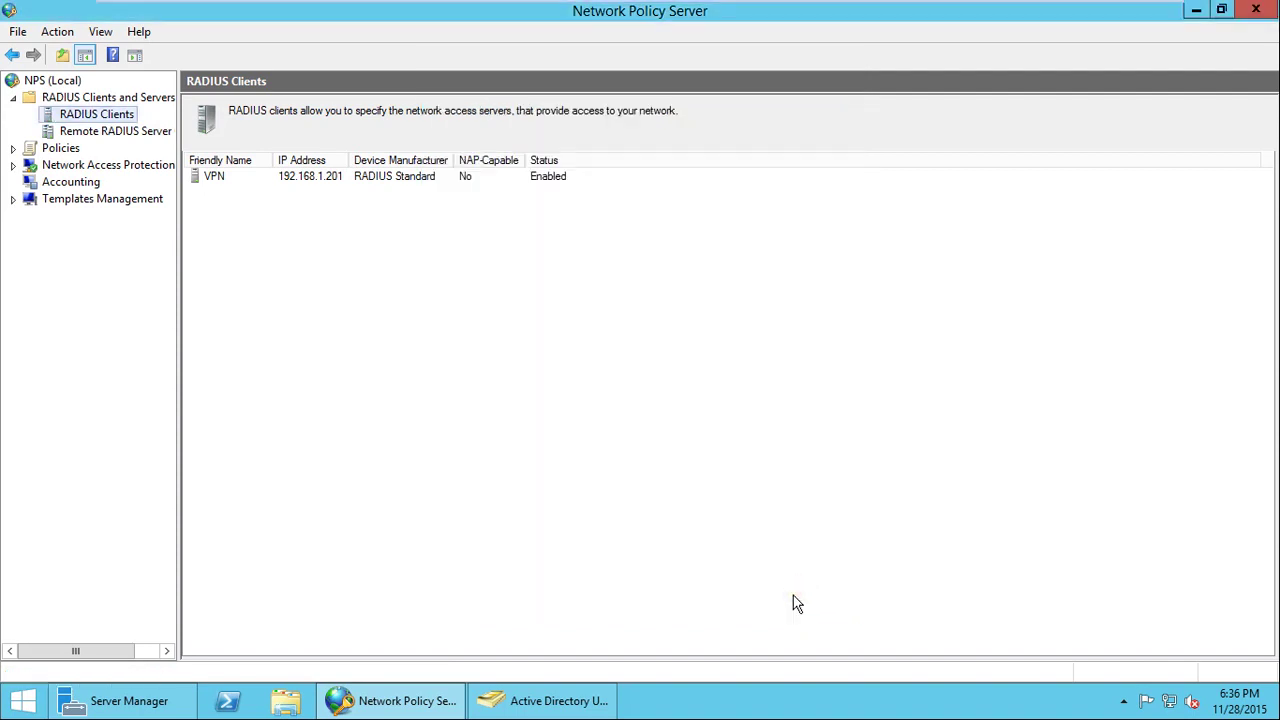
pyautogui.click(104, 138)
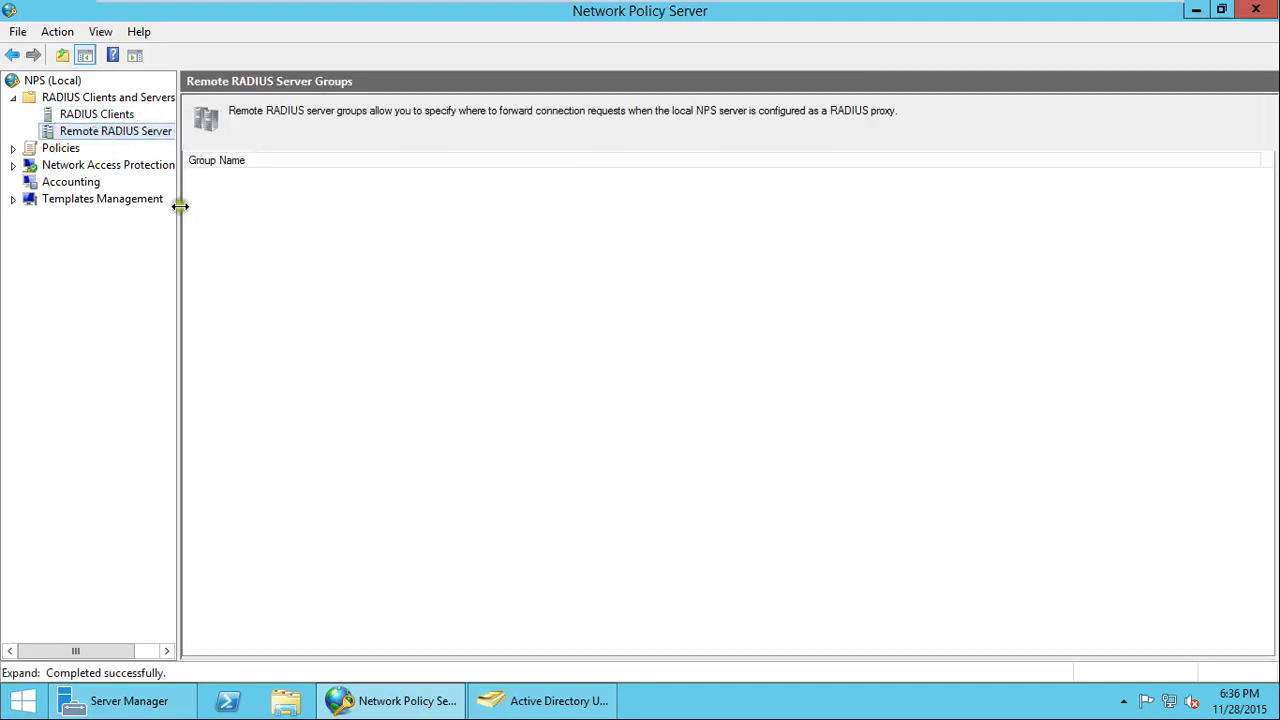
pyautogui.moveTo(177, 203); pyautogui.dragTo(229, 211)
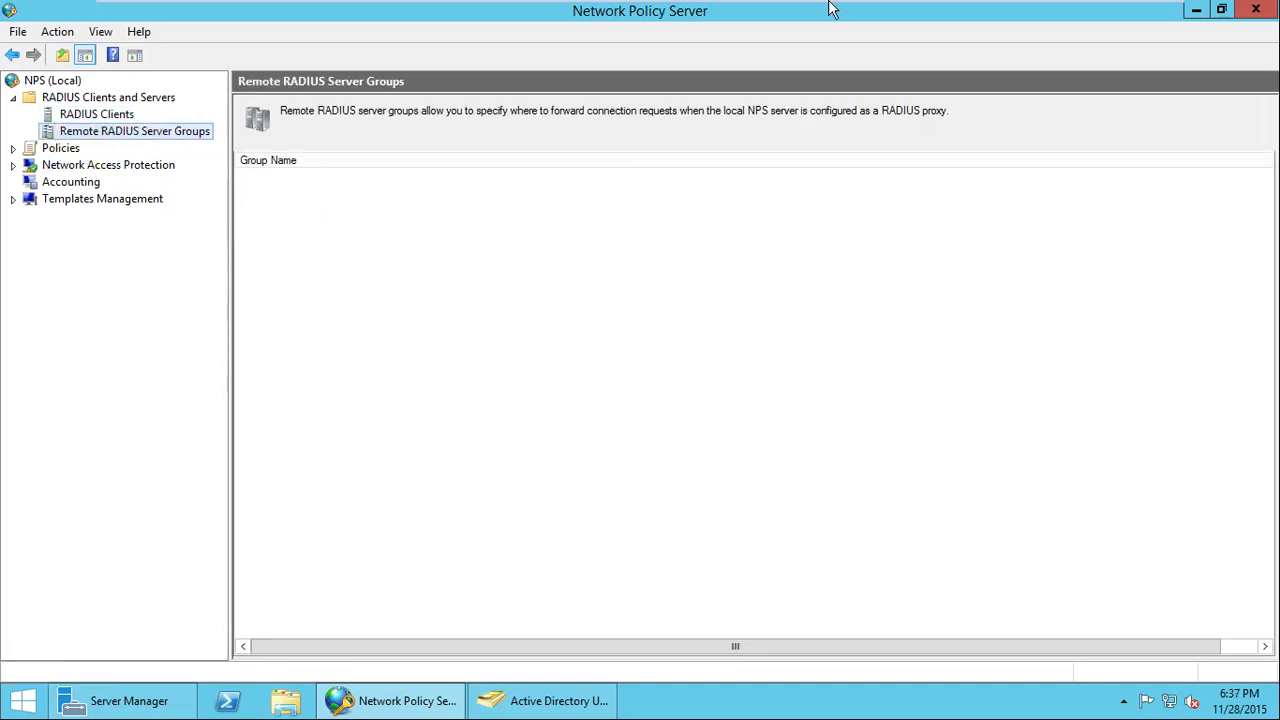
# Step: Leave the virtual machine's full-screen view and bring the Paint network diagram forward
pyautogui.moveTo(803, 20)
pyautogui.click(1140, 13)
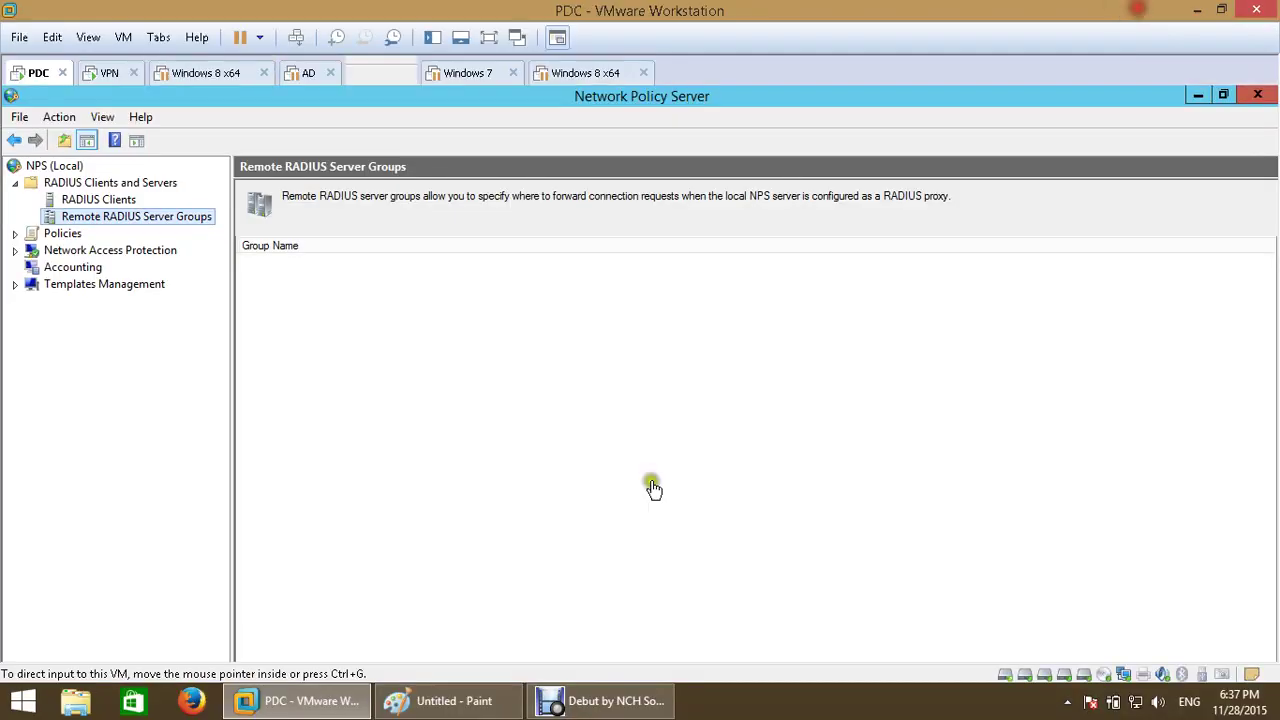
pyautogui.click(428, 705)
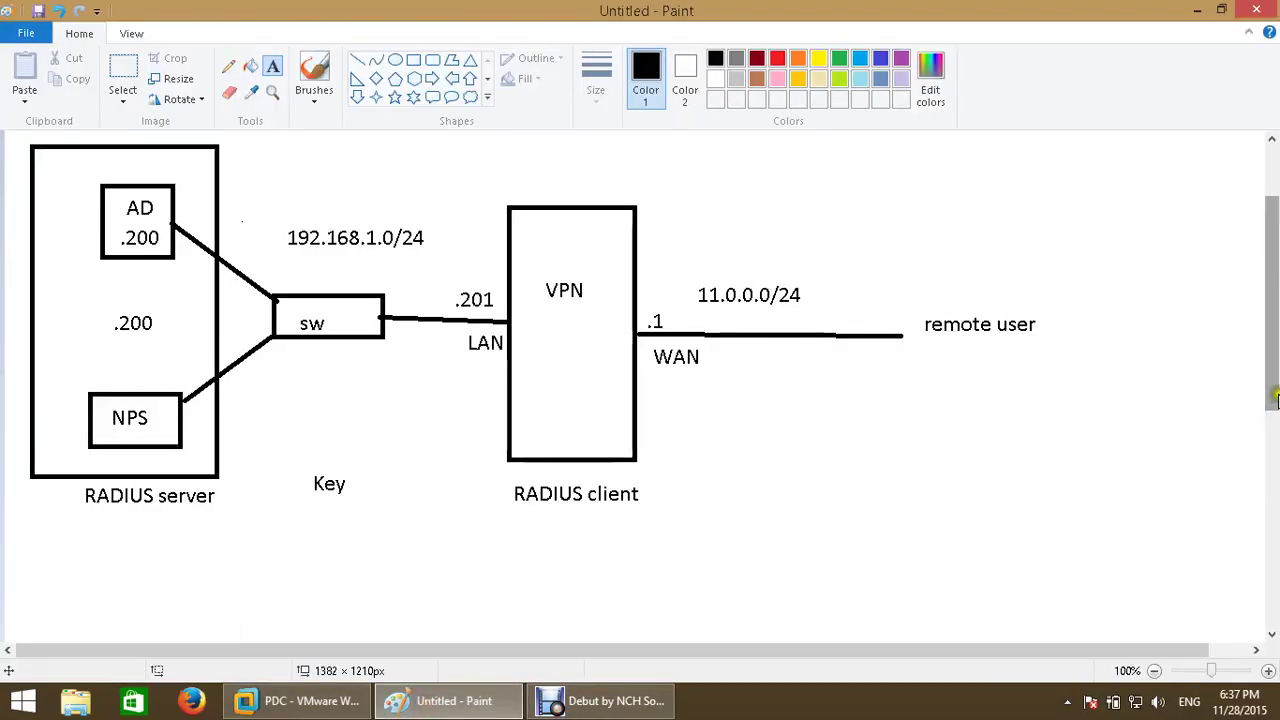
pyautogui.moveTo(1276, 400); pyautogui.dragTo(1276, 464)
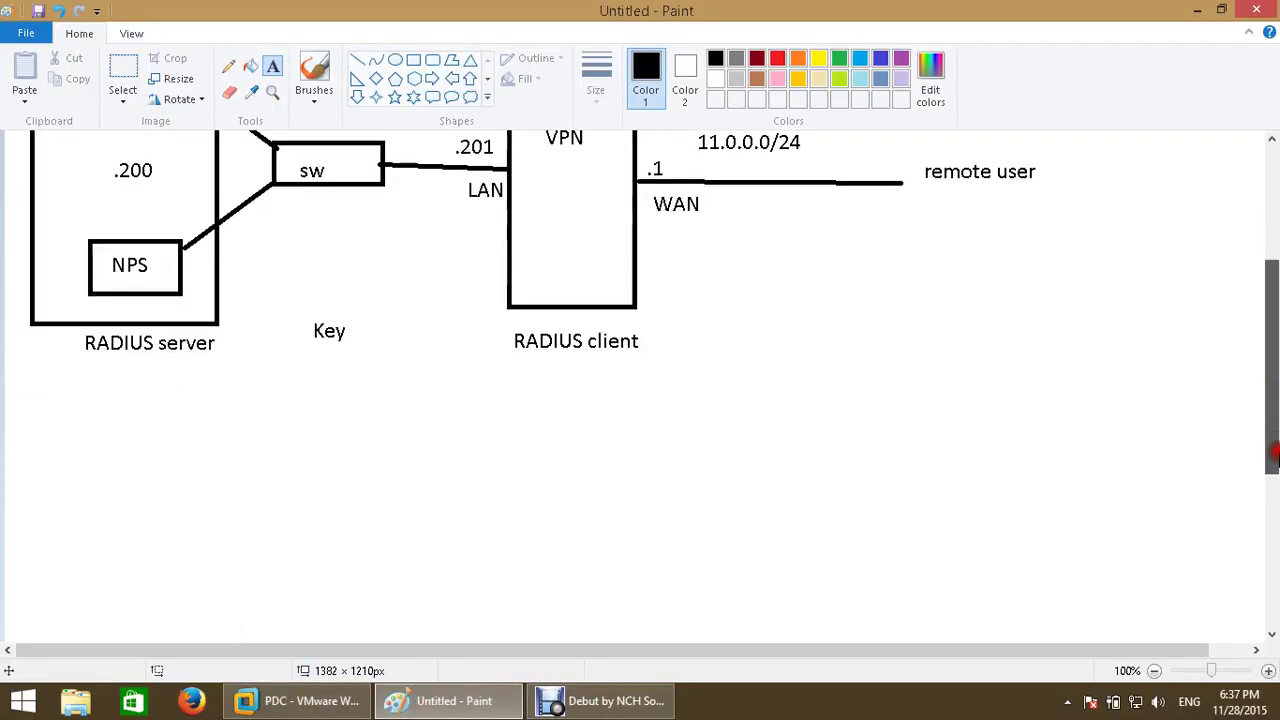
pyautogui.click(274, 67)
pyautogui.click(89, 388)
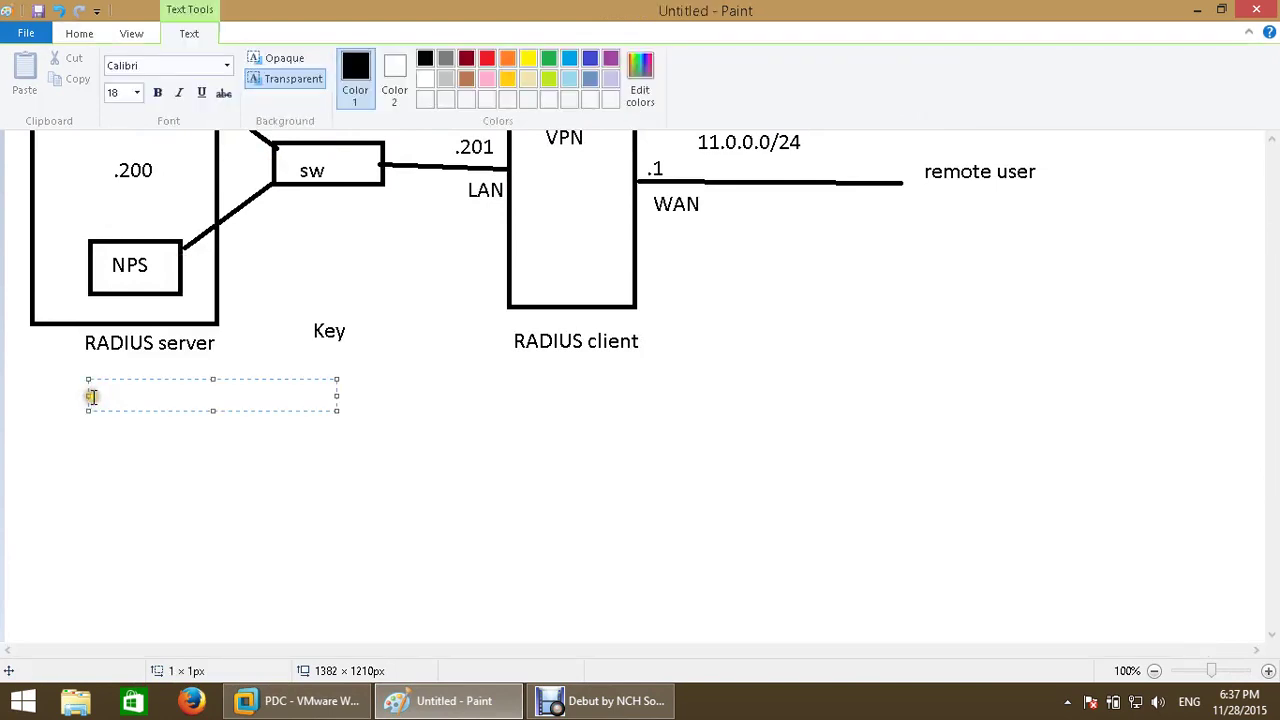
pyautogui.click(485, 478)
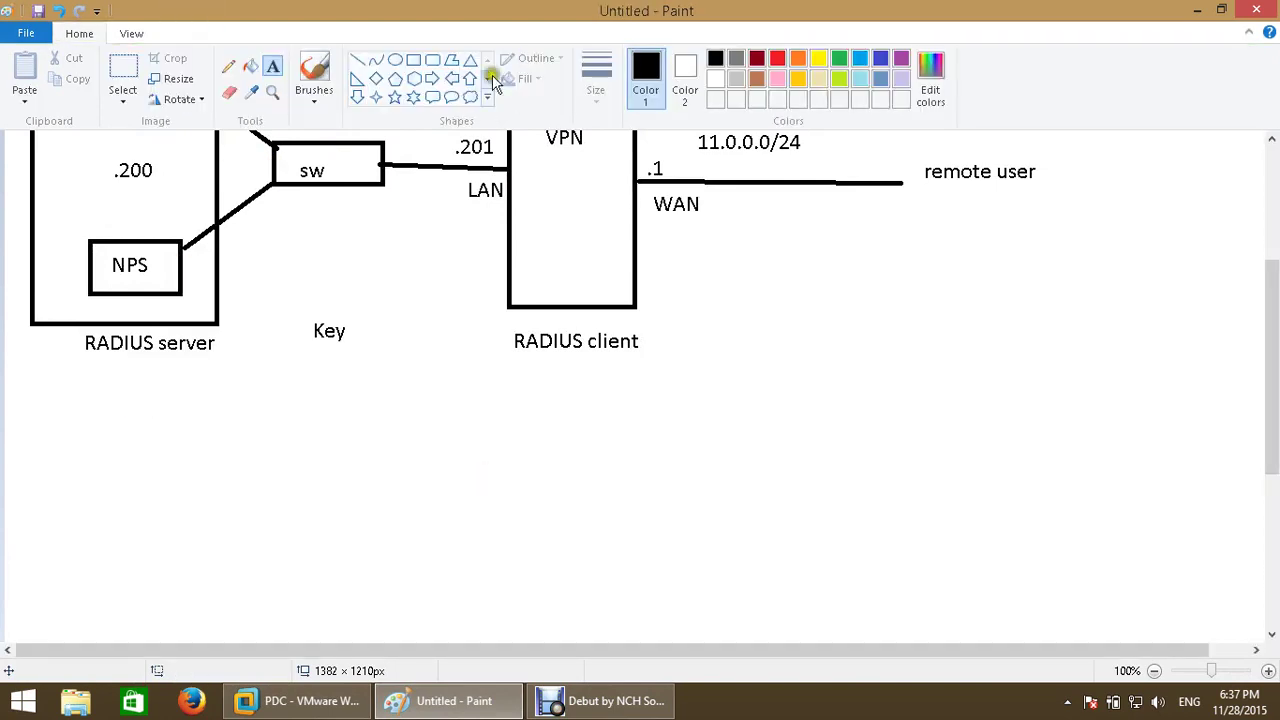
# Step: Draw a rectangle below the RADIUS server and label it NPS2
pyautogui.click(416, 64)
pyautogui.moveTo(77, 383); pyautogui.dragTo(189, 447)
pyautogui.click(273, 67)
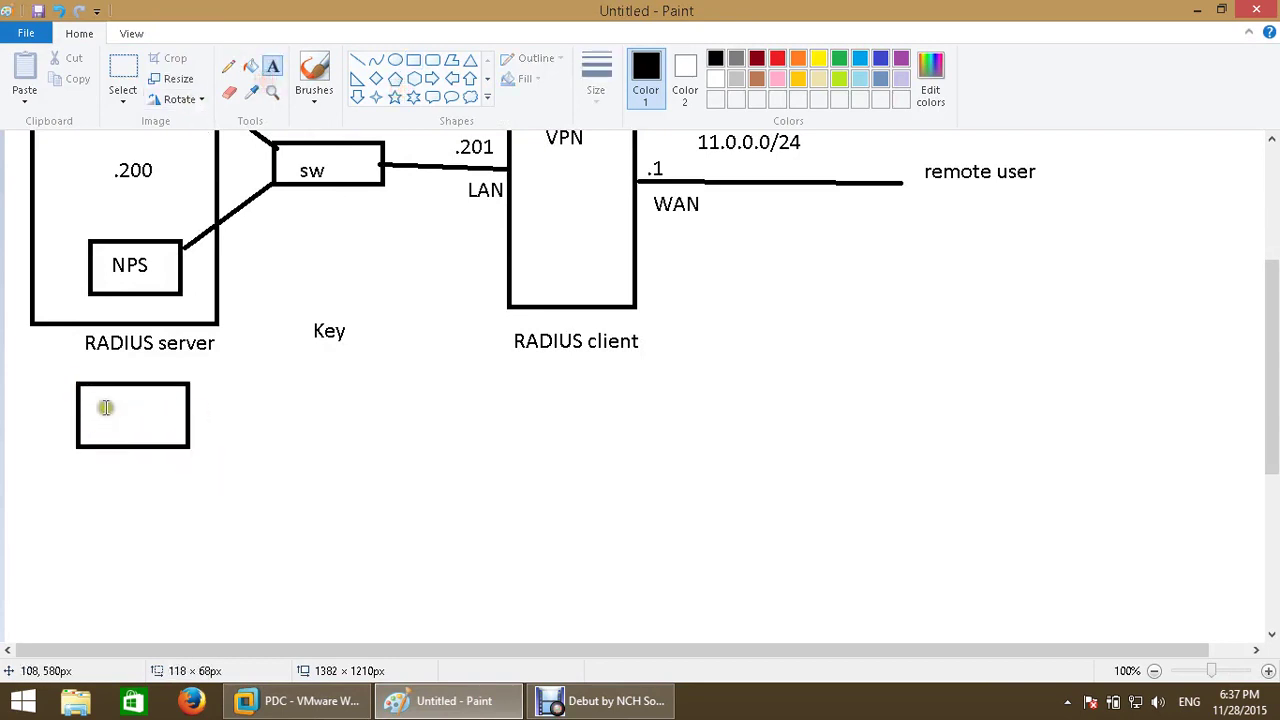
pyautogui.click(105, 404)
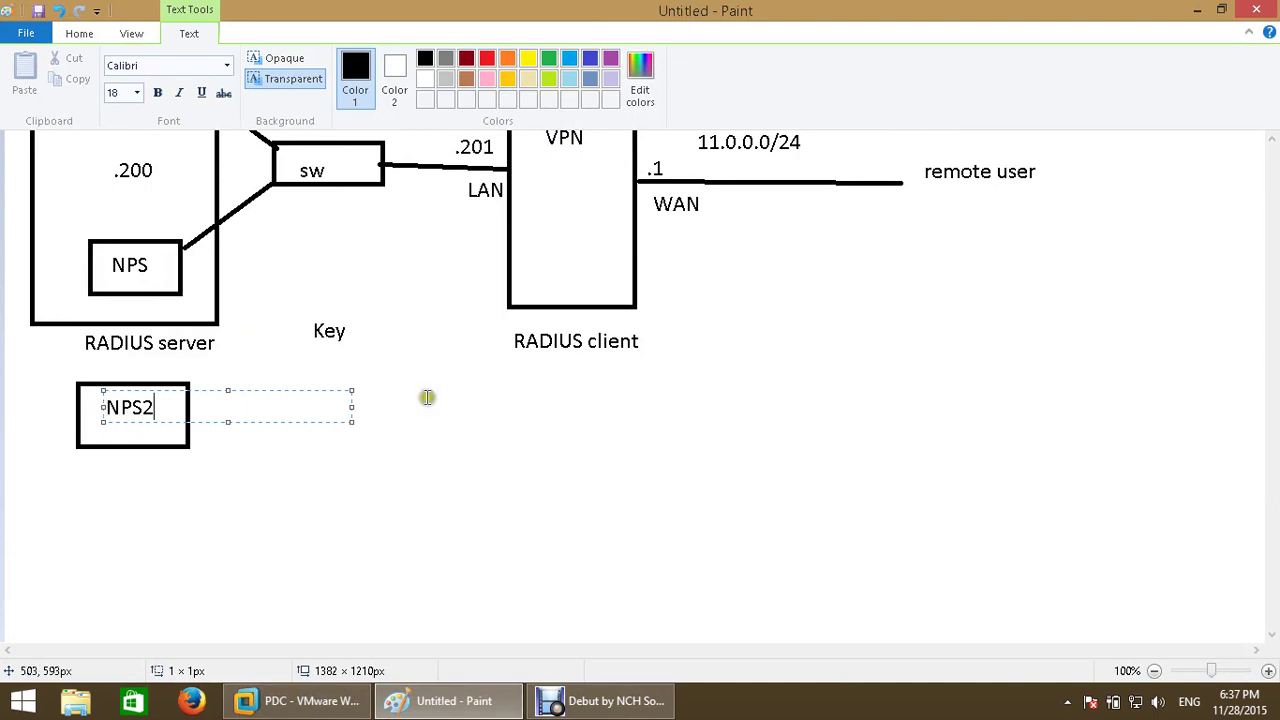
pyautogui.click(580, 446)
pyautogui.moveTo(1271, 414); pyautogui.dragTo(1266, 391)
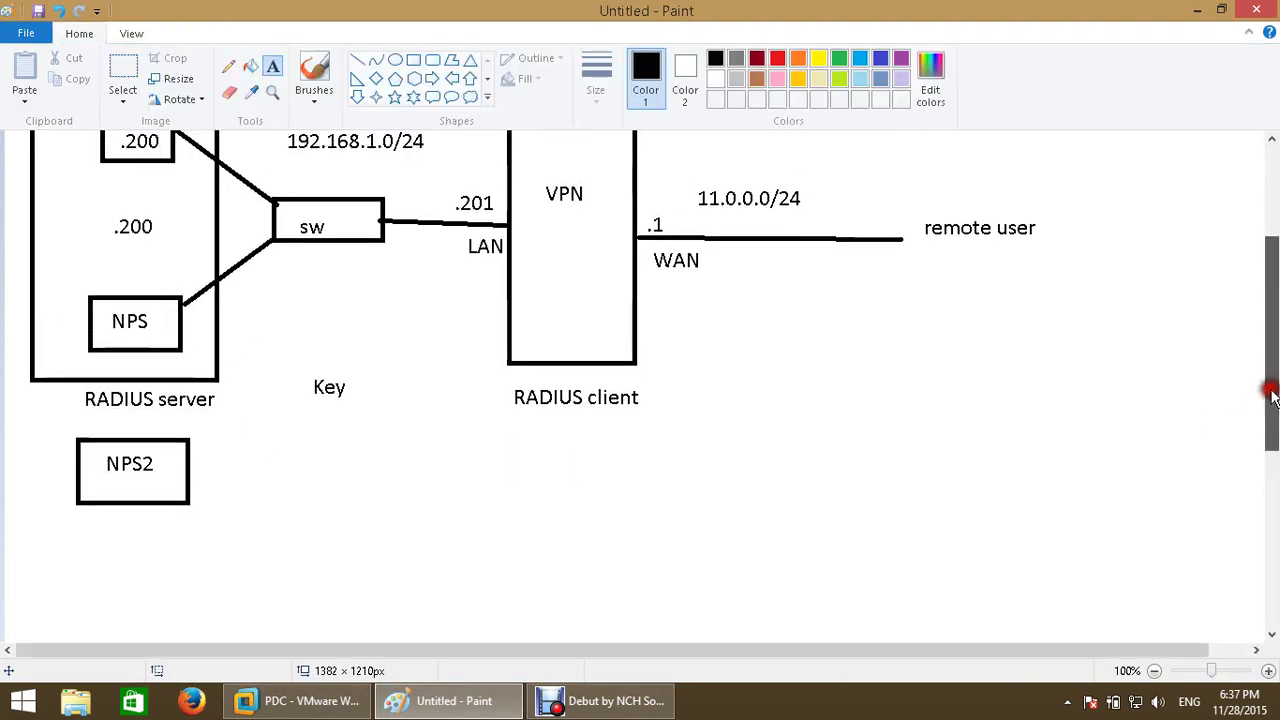
pyautogui.click(233, 68)
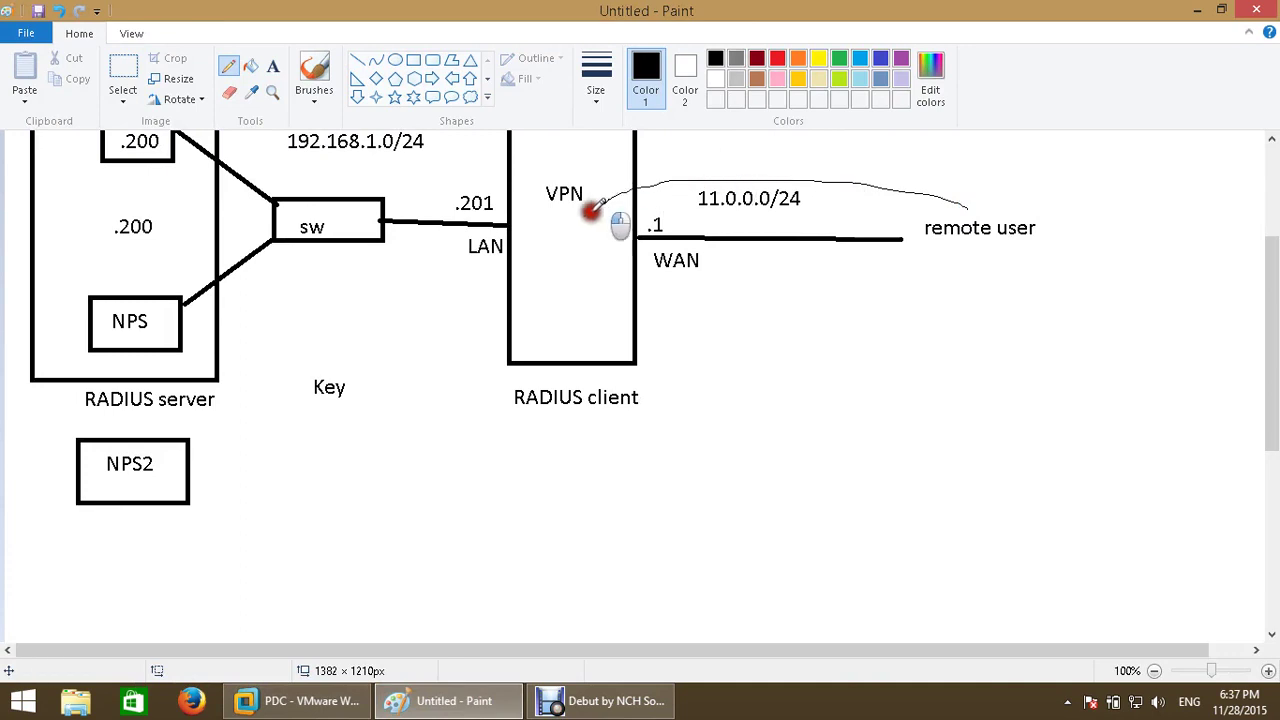
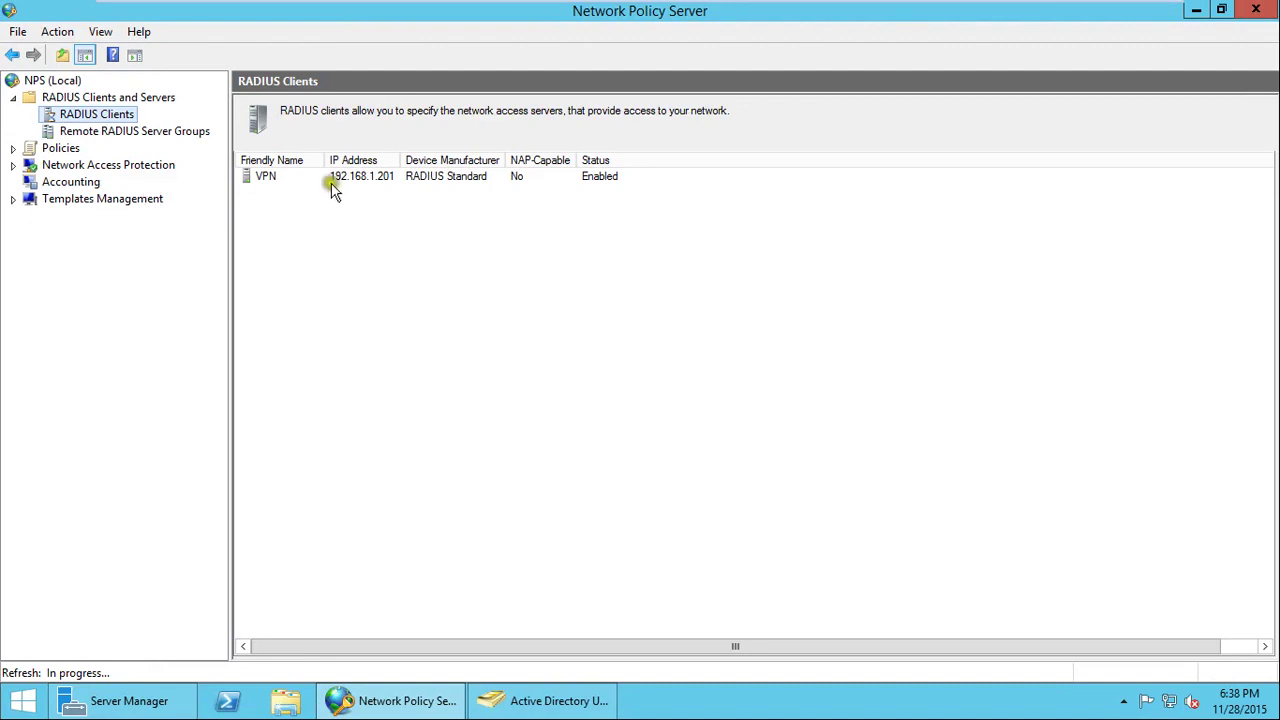
# Step: Check the RADIUS Clients list, glancing at Remote RADIUS Server Groups, and confirm it is empty
pyautogui.click(105, 115)
pyautogui.click(133, 134)
pyautogui.click(112, 115)
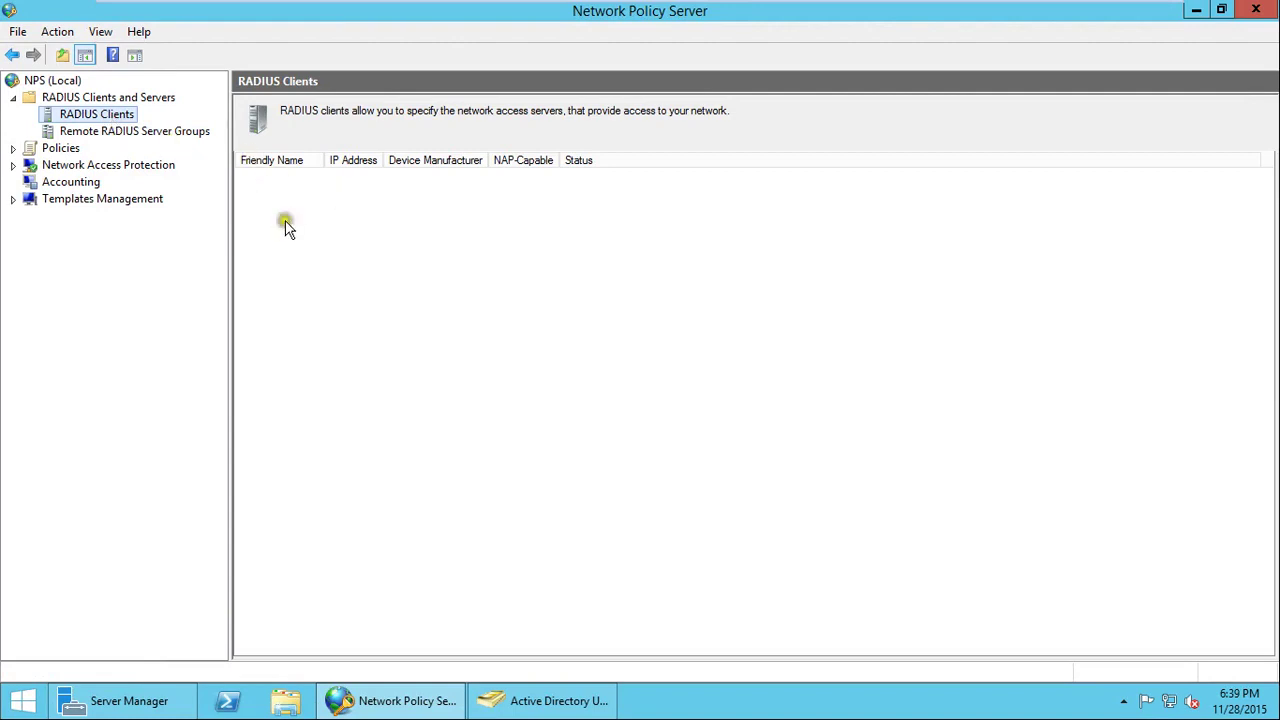
# Step: Start the Configure VPN or Dial-Up wizard with VPN Connections selected
pyautogui.click(64, 81)
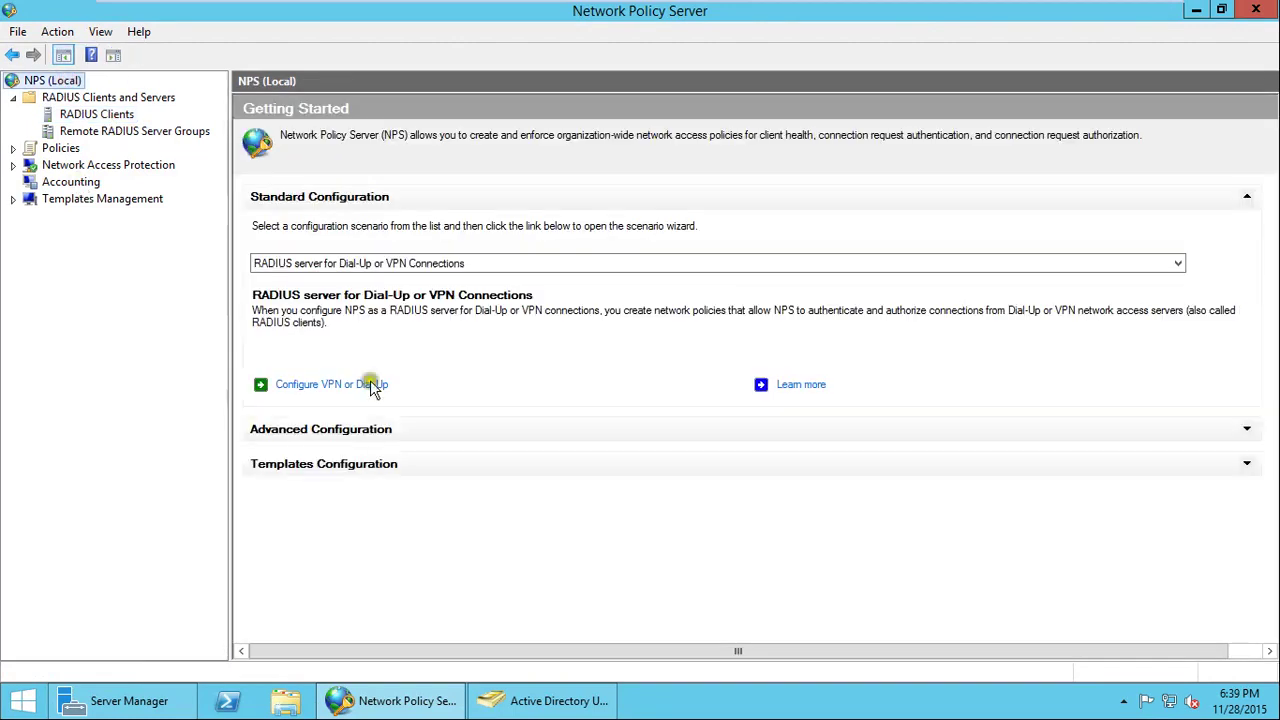
pyautogui.click(361, 390)
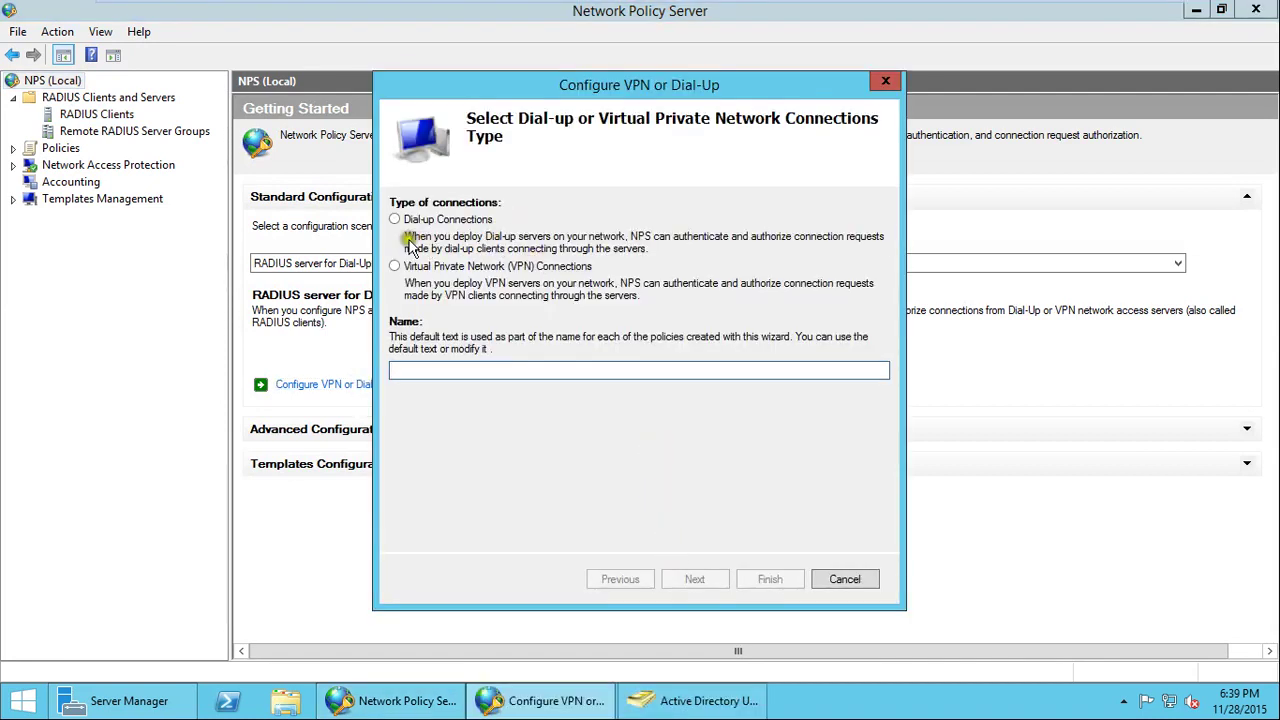
pyautogui.click(424, 268)
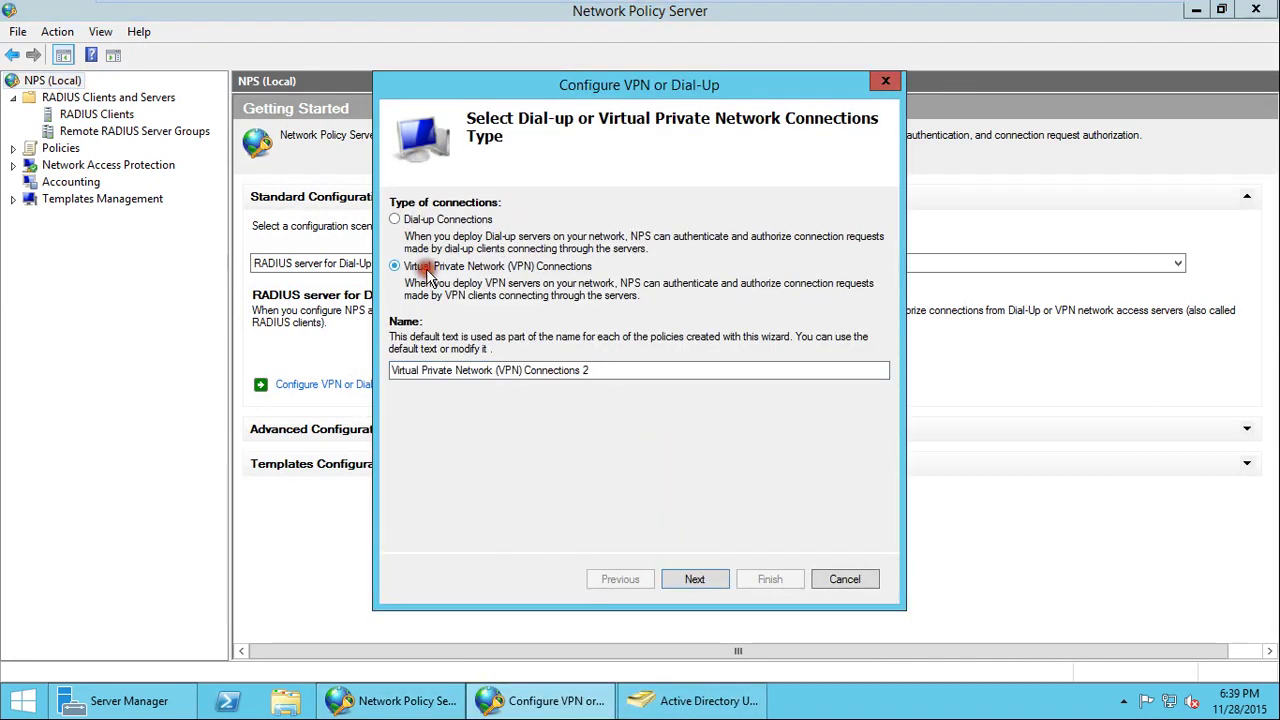
pyautogui.click(712, 582)
# Step: Add a RADIUS client named VPN at 192.168.1.201 with a manually entered shared secret
pyautogui.click(848, 288)
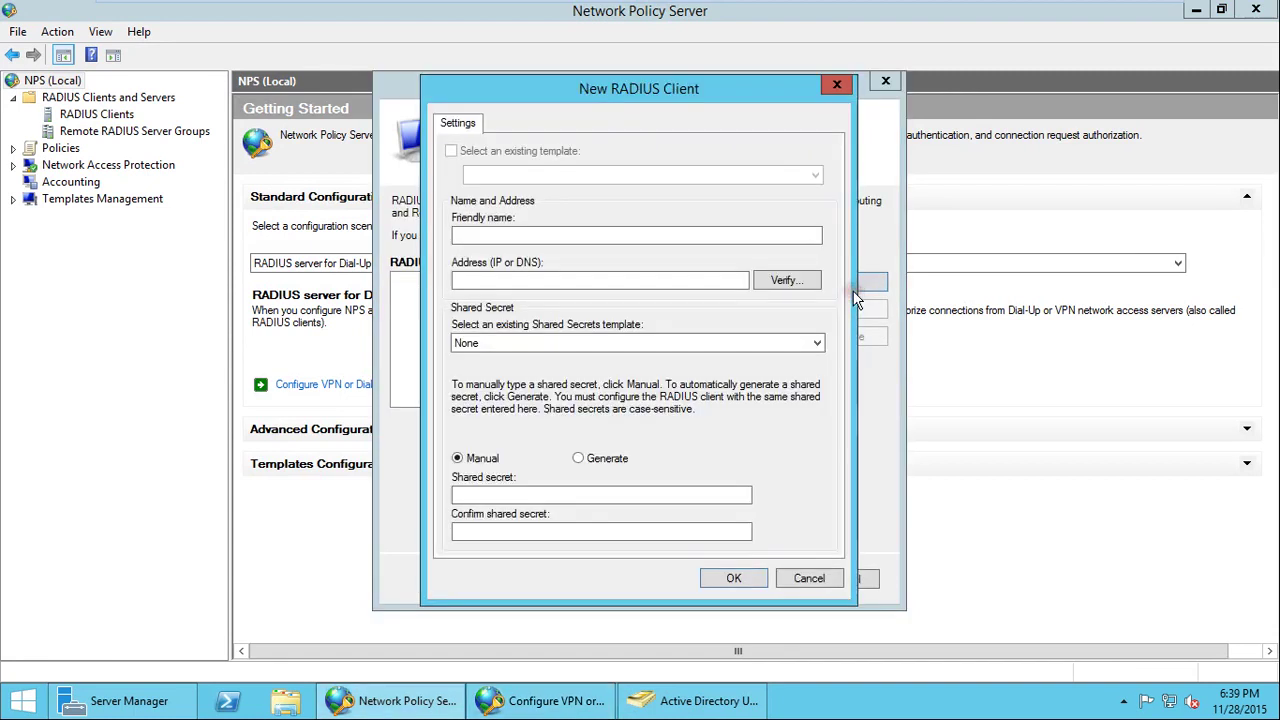
pyautogui.click(531, 236)
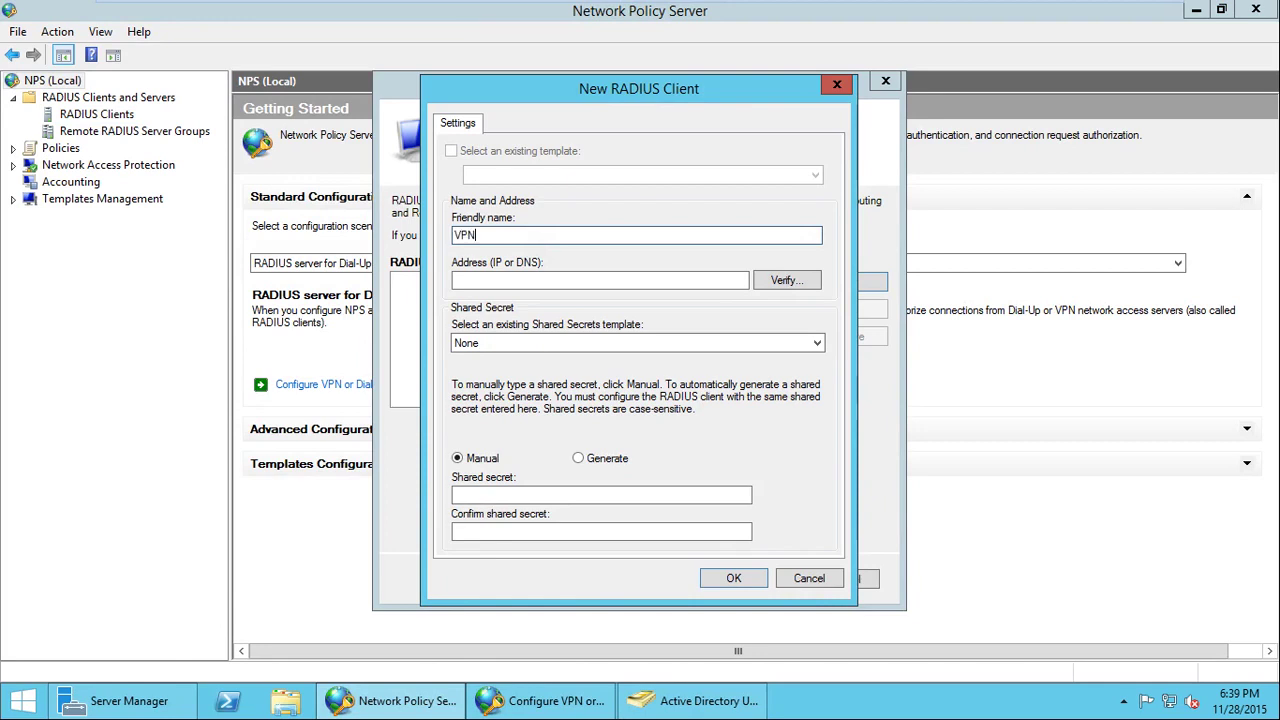
pyautogui.click(688, 276)
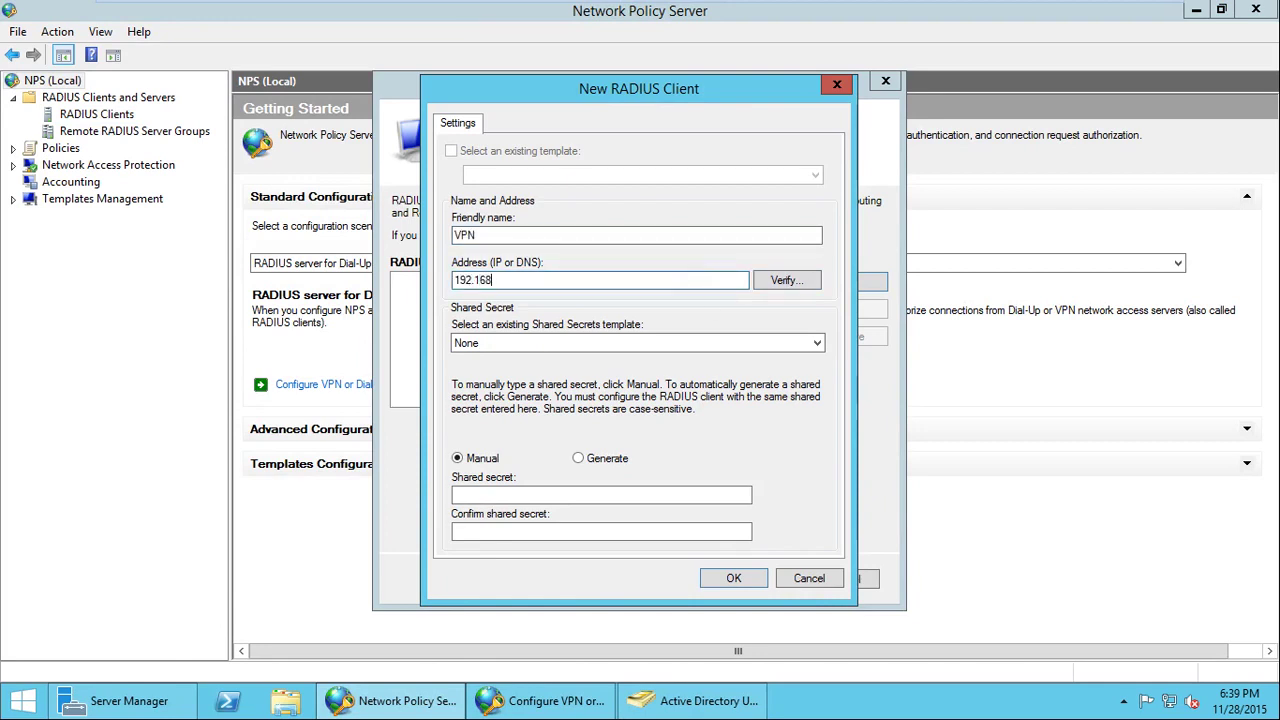
pyautogui.click(784, 280)
pyautogui.click(772, 261)
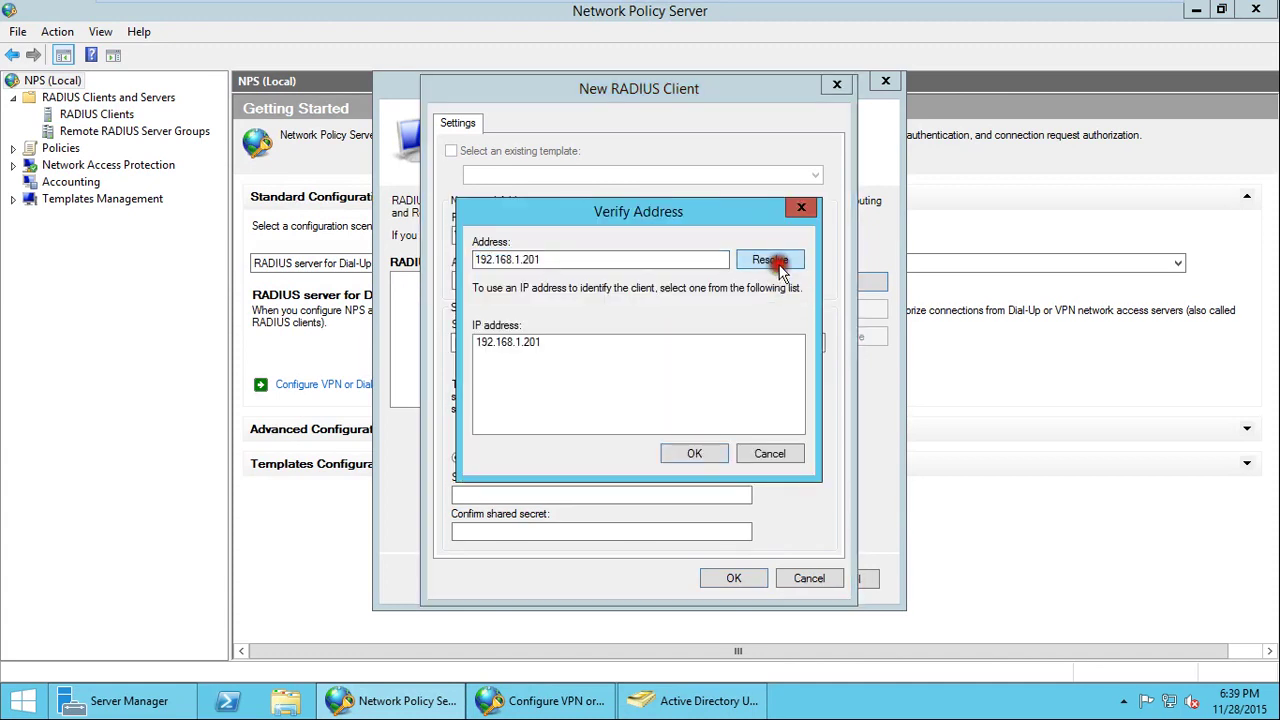
pyautogui.click(694, 452)
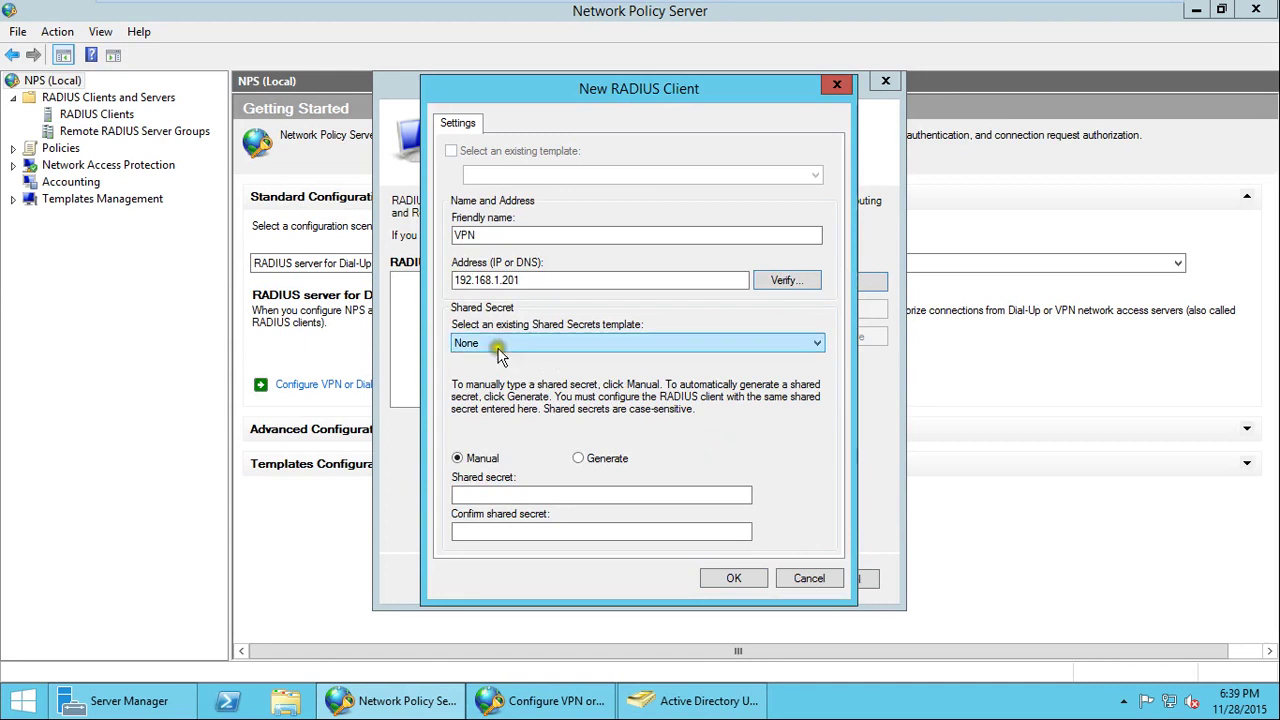
pyautogui.click(558, 490)
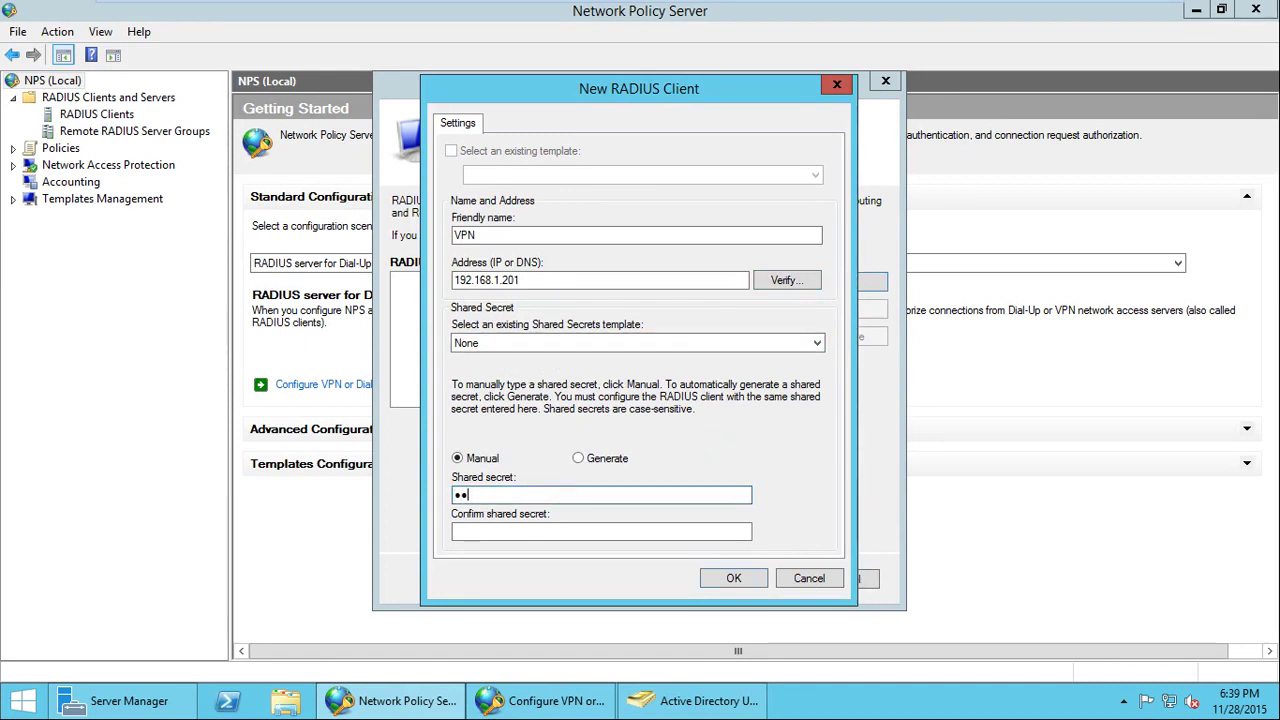
pyautogui.press('Tab')
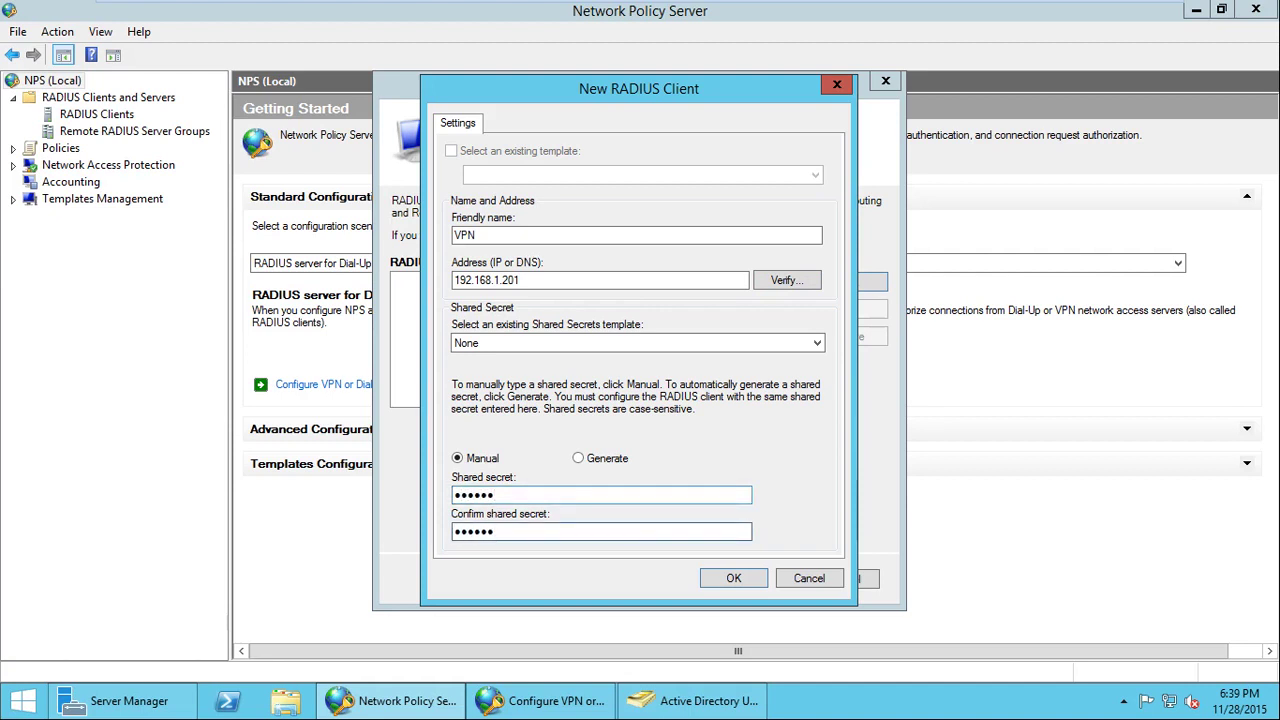
# Step: Save the VPN client, finish the wizard keeping MS-CHAPv2 and defaults, and view RADIUS Clients
pyautogui.click(729, 578)
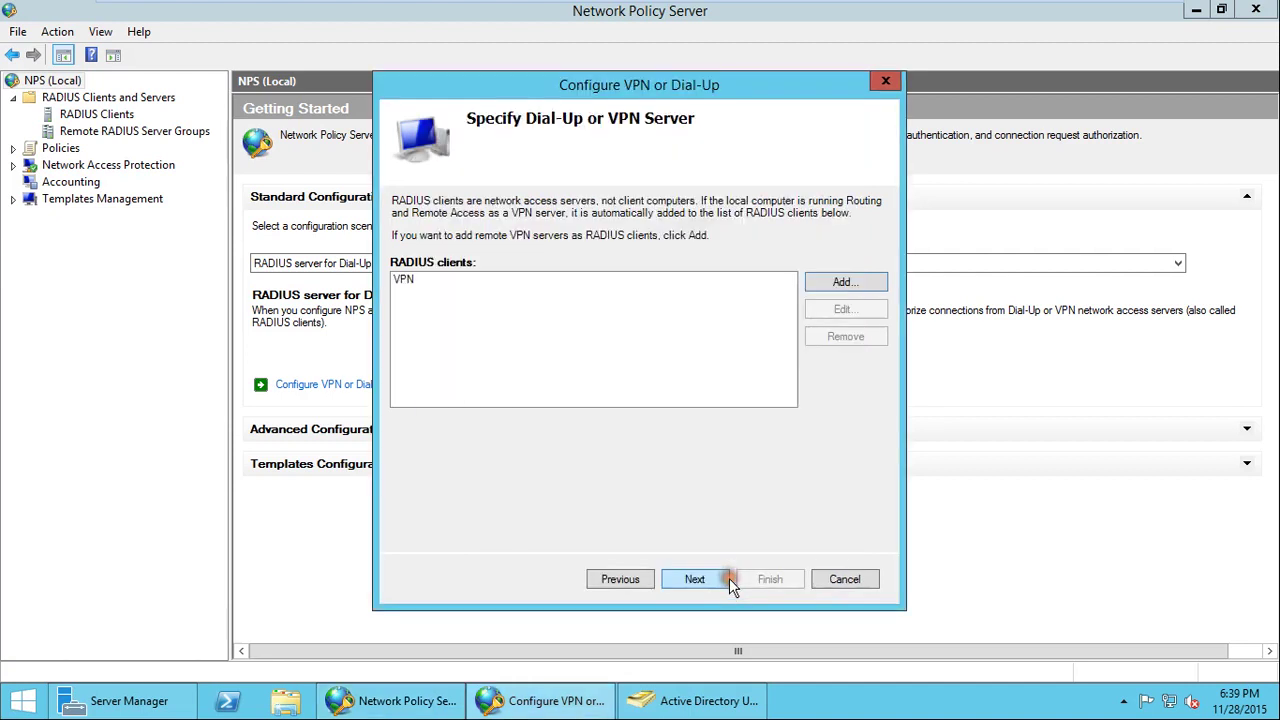
pyautogui.click(725, 580)
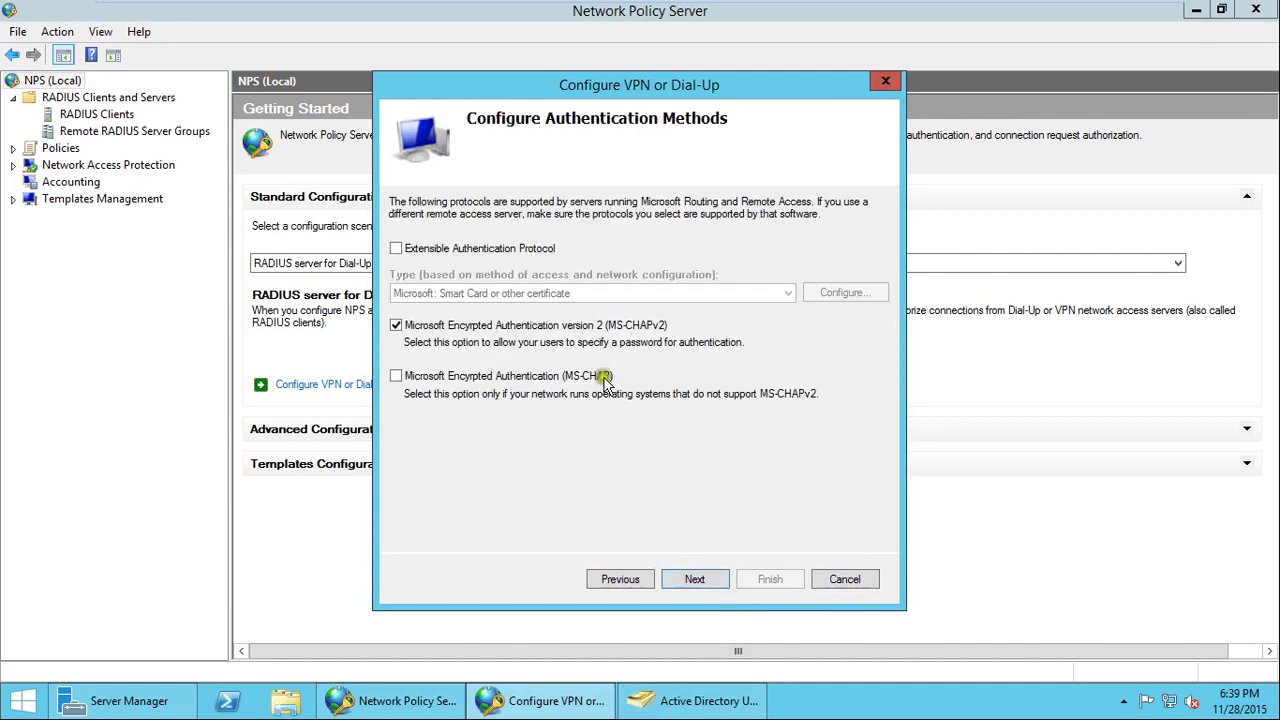
pyautogui.click(714, 580)
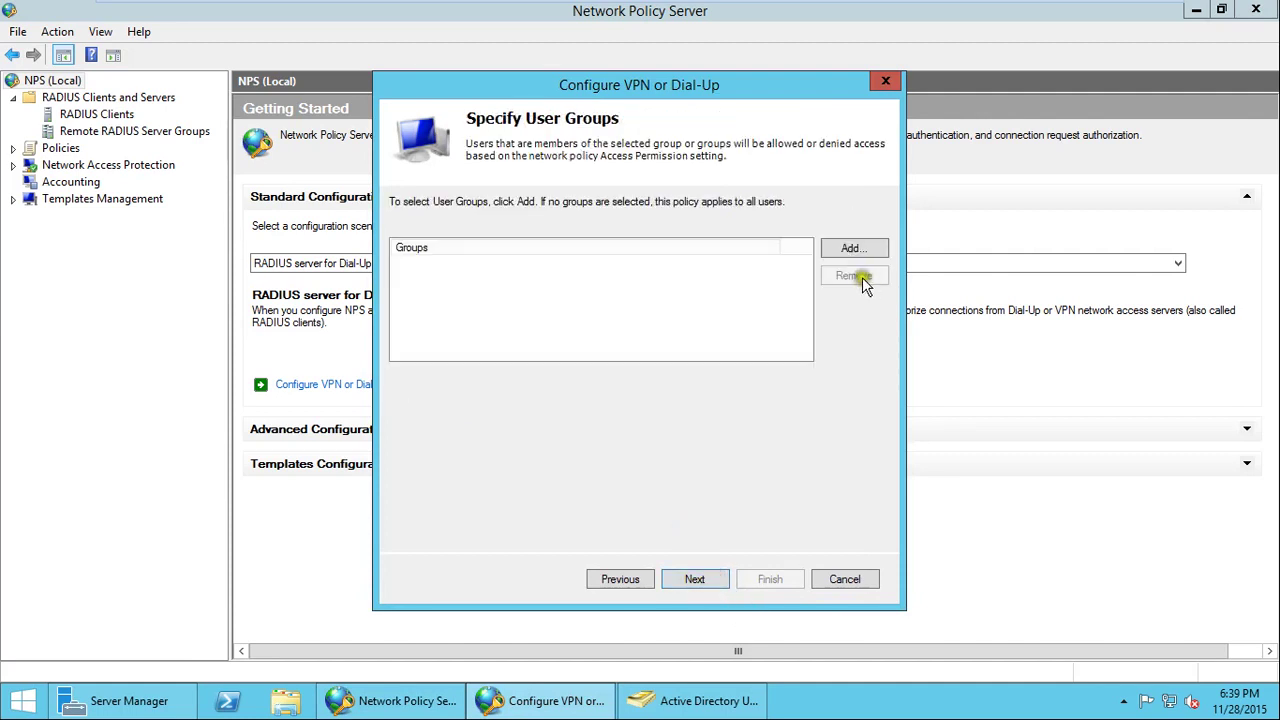
pyautogui.click(720, 580)
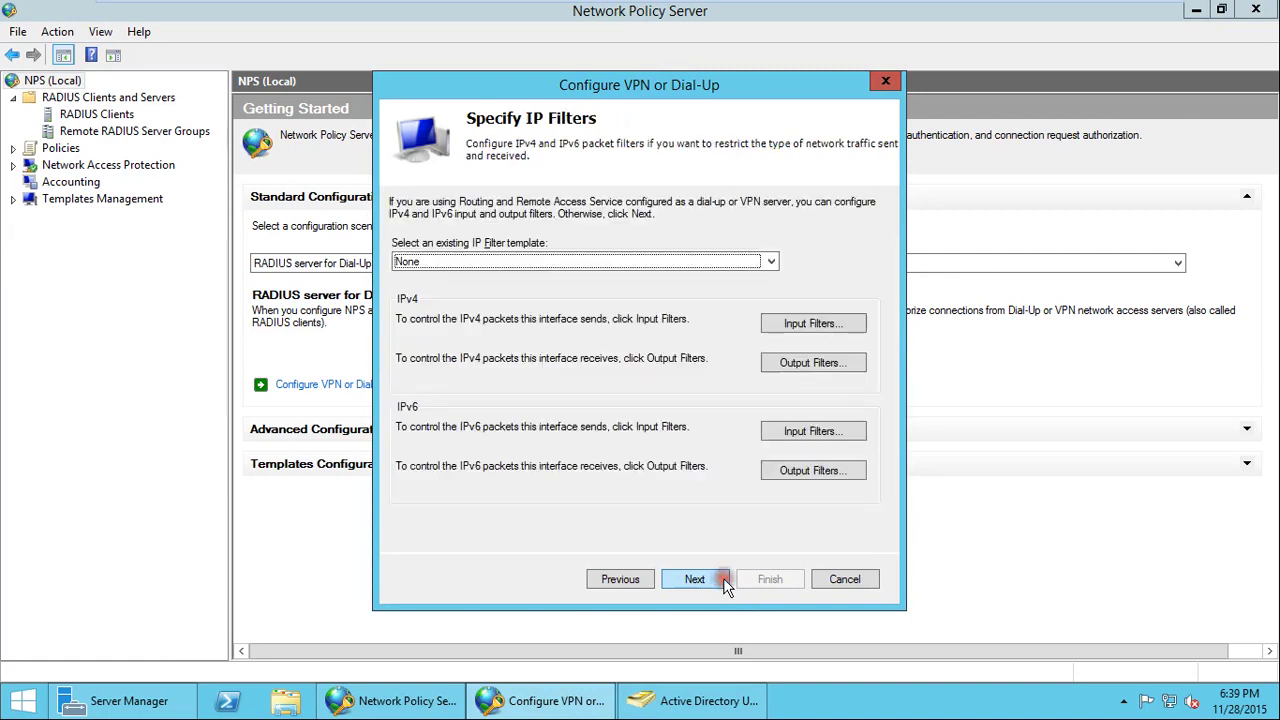
pyautogui.click(724, 582)
pyautogui.click(724, 582)
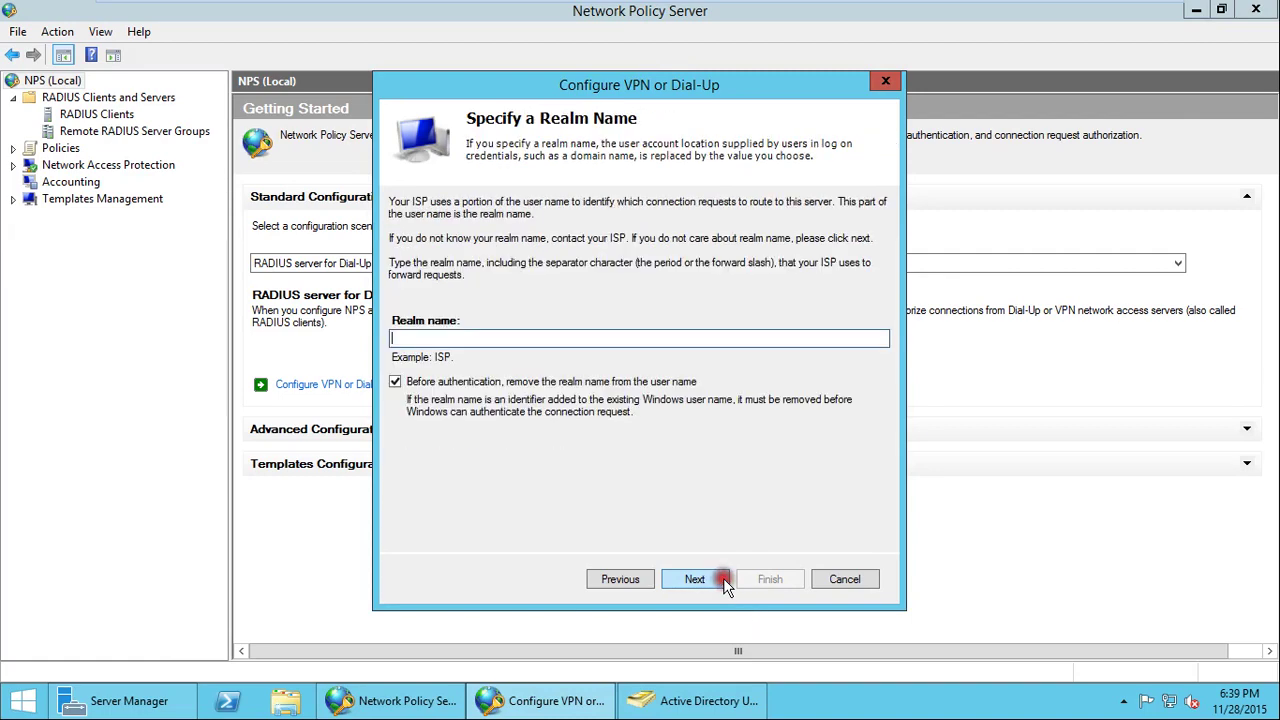
pyautogui.click(727, 585)
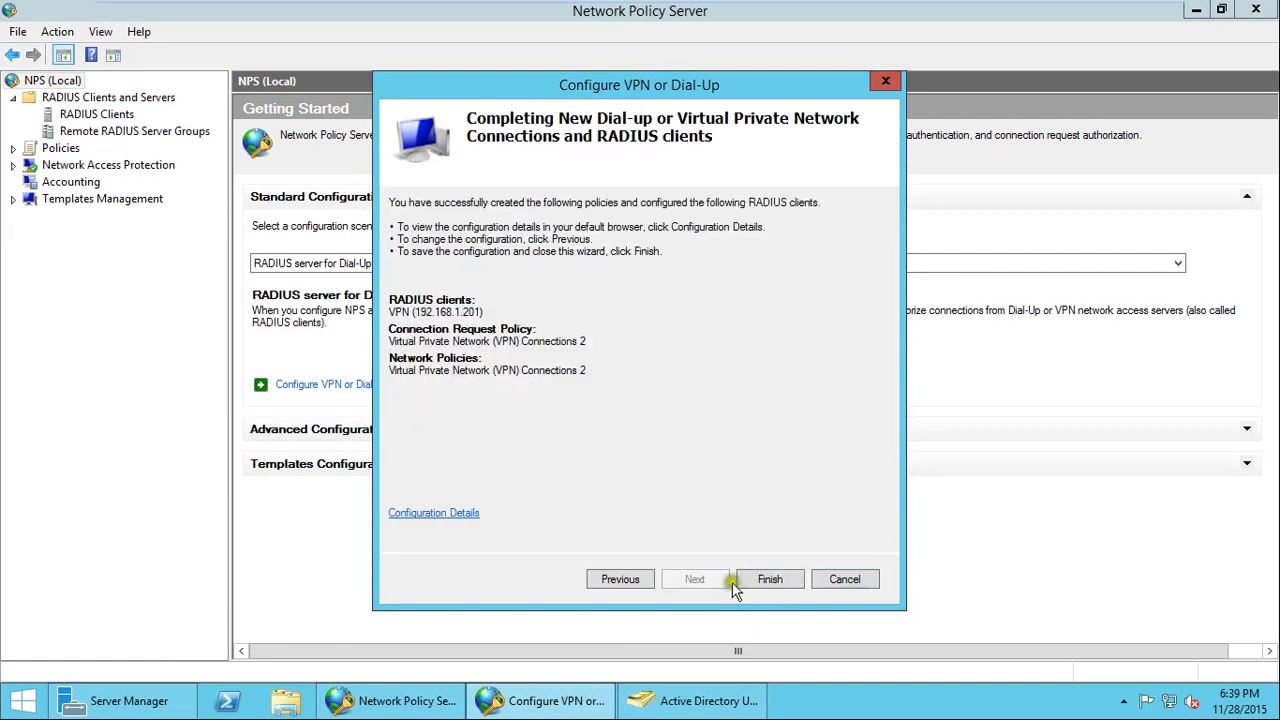
pyautogui.click(770, 581)
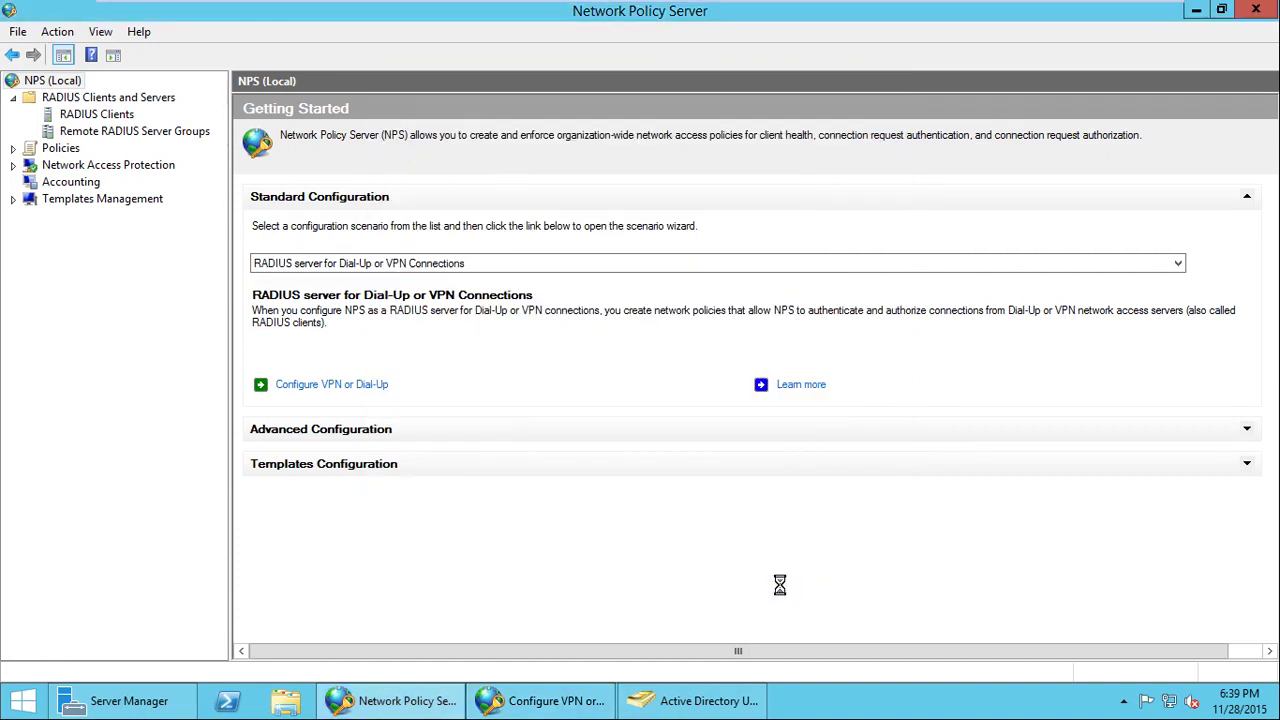
pyautogui.click(113, 114)
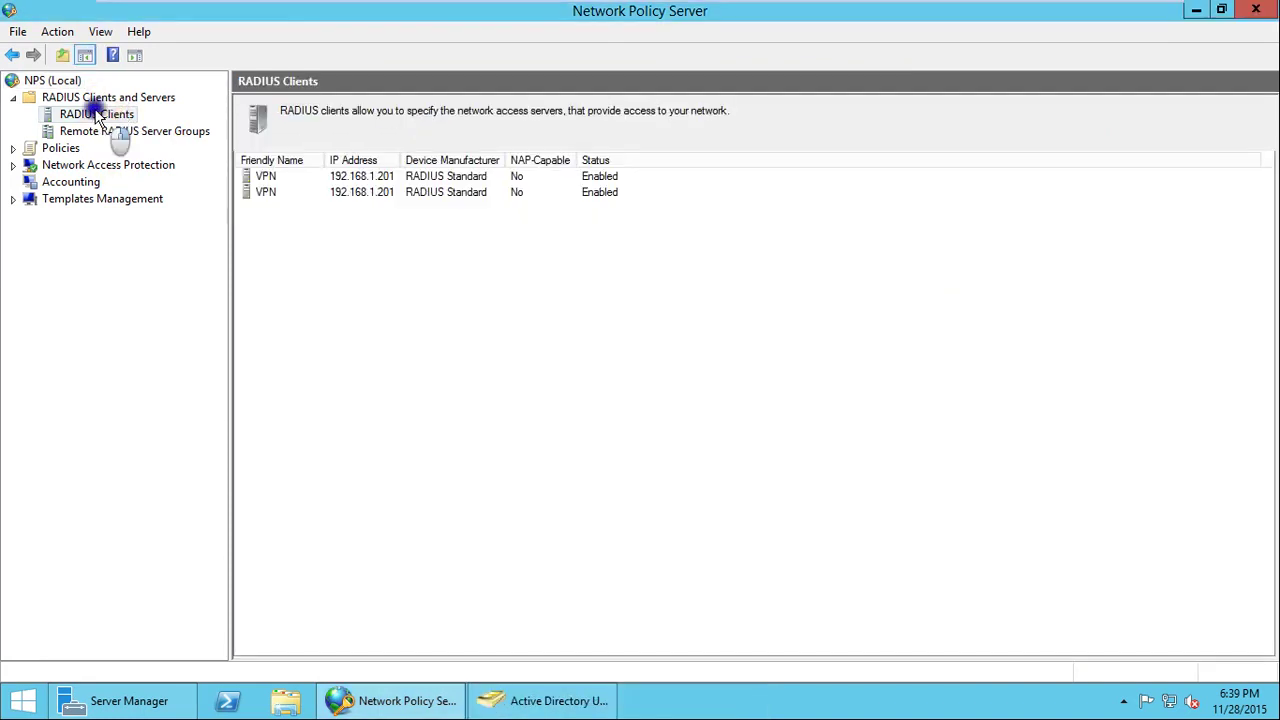
# Step: Refresh RADIUS Clients and inspect the single VPN entry at 192.168.1.201
pyautogui.rightClick(96, 114)
pyautogui.click(190, 190)
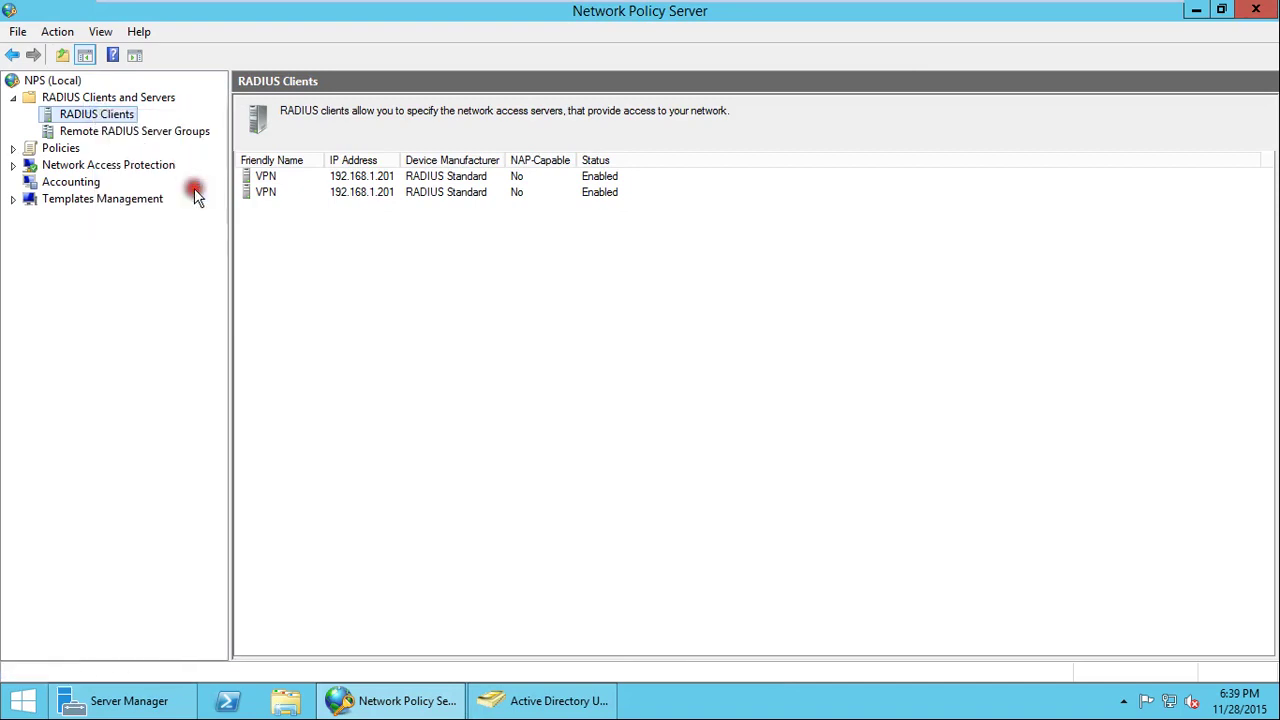
pyautogui.click(617, 203)
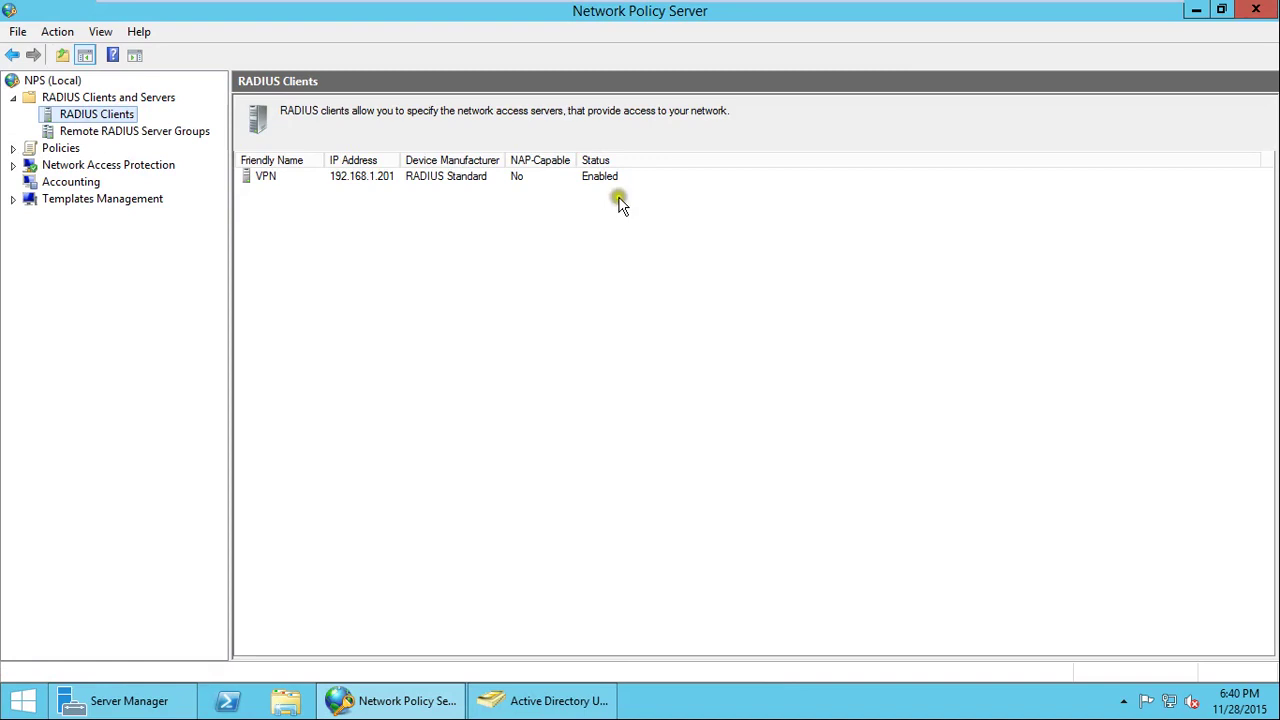
pyautogui.click(559, 179)
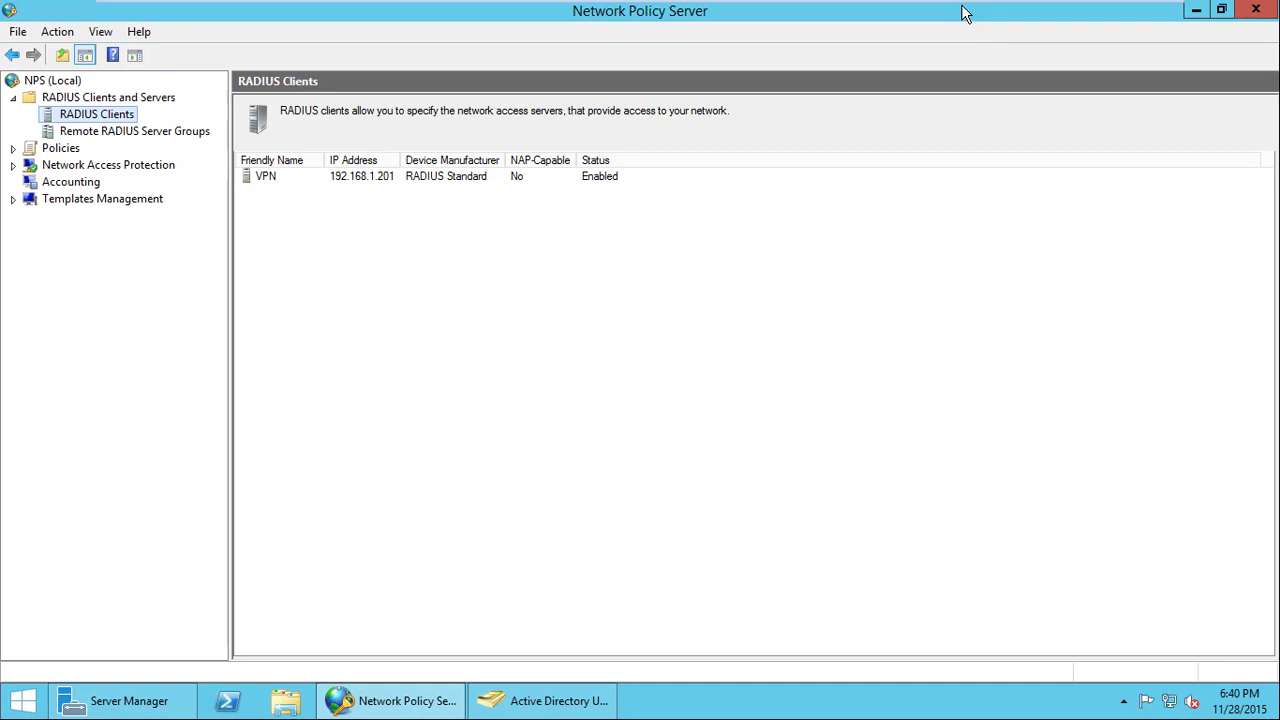
# Step: Switch to the VPN virtual machine and sign in with the administrator password
pyautogui.moveTo(1048, 6)
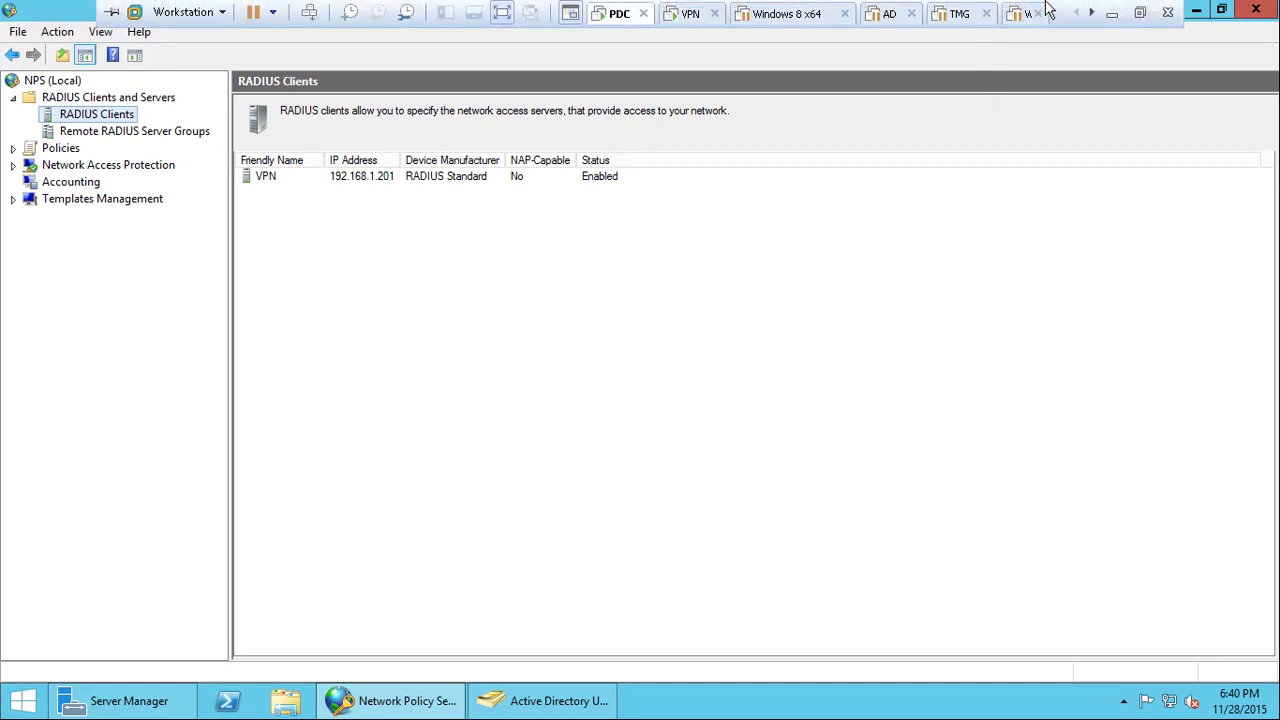
pyautogui.click(686, 14)
pyautogui.click(760, 568)
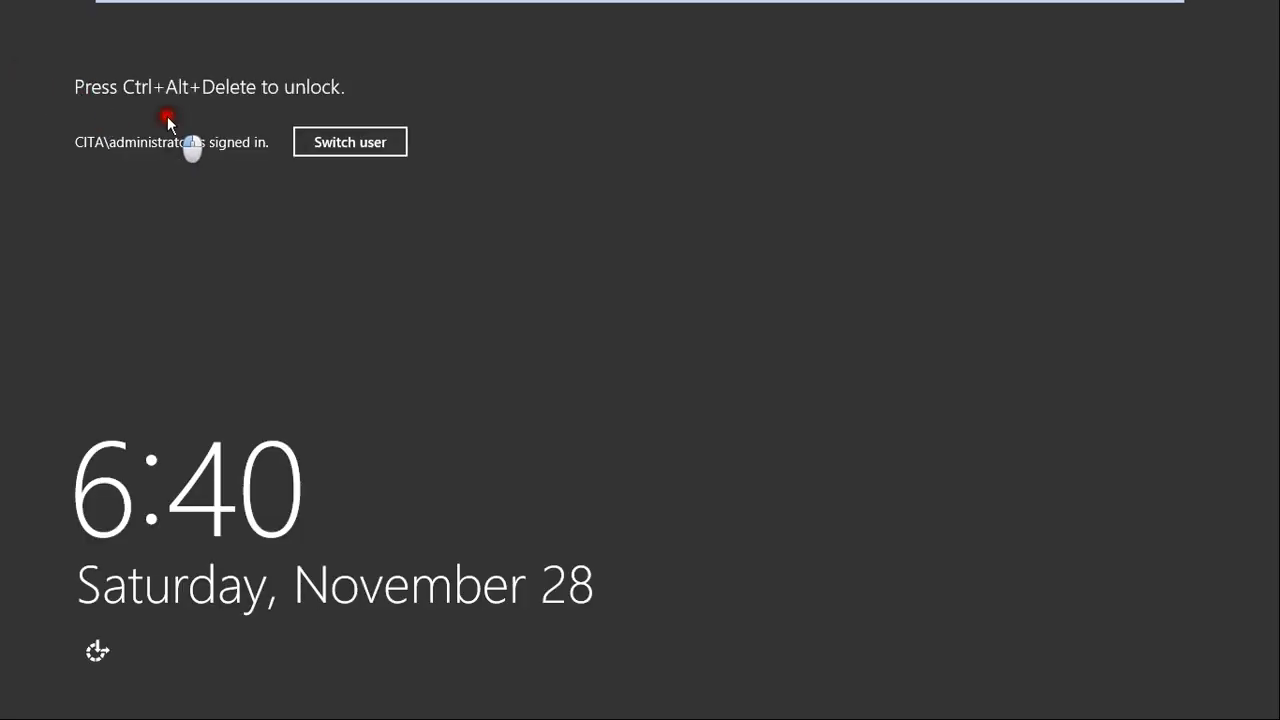
pyautogui.hotkey('ctrl', 'alt', 'Delete')
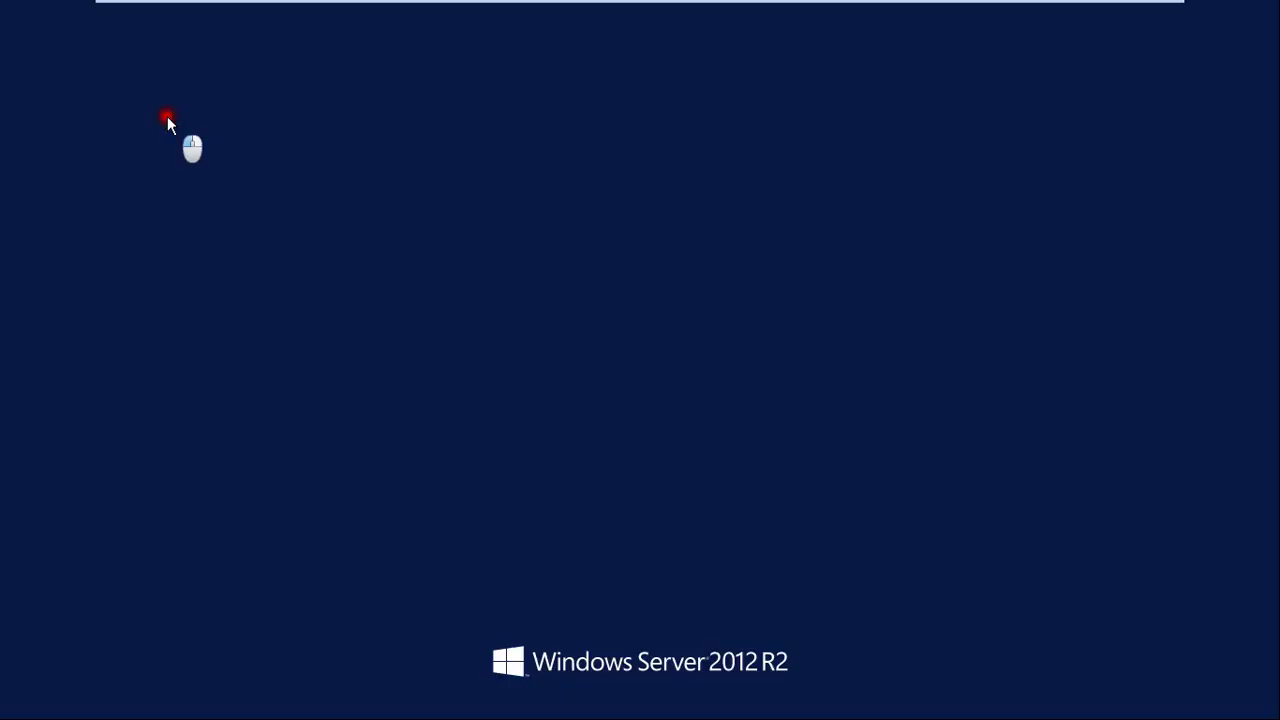
pyautogui.click(681, 249)
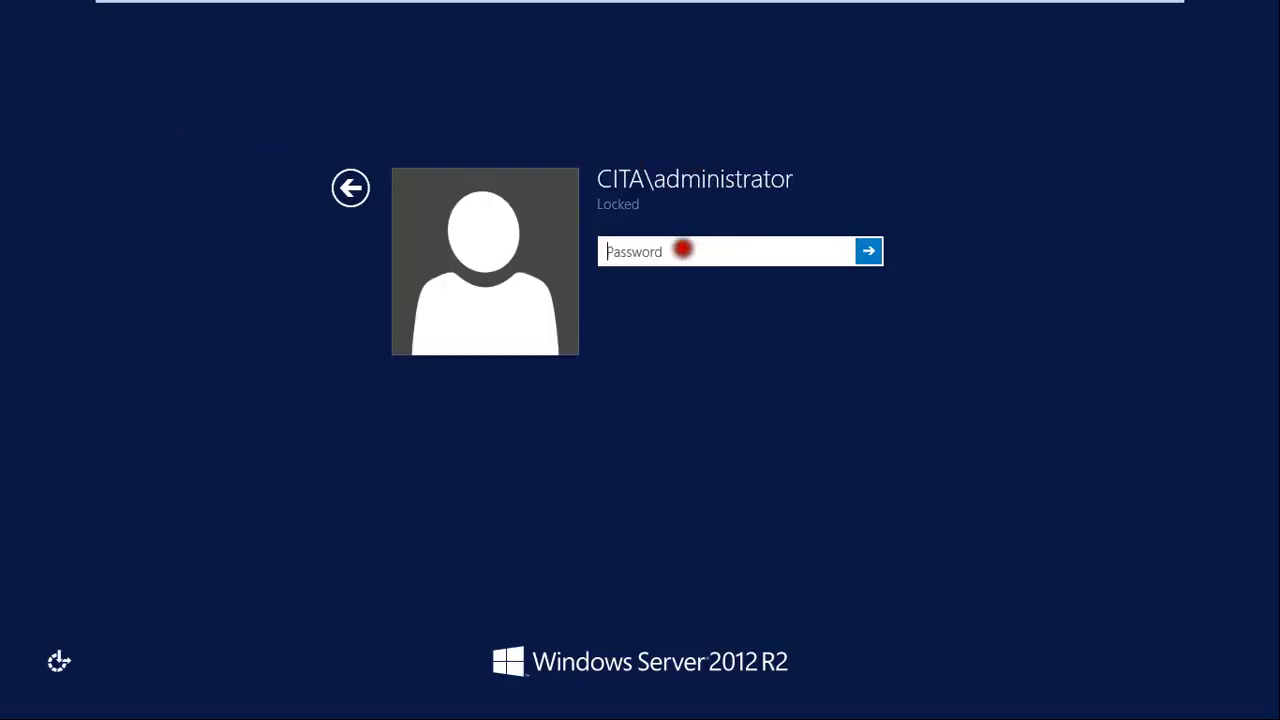
pyautogui.write('•••')
pyautogui.press('Return')
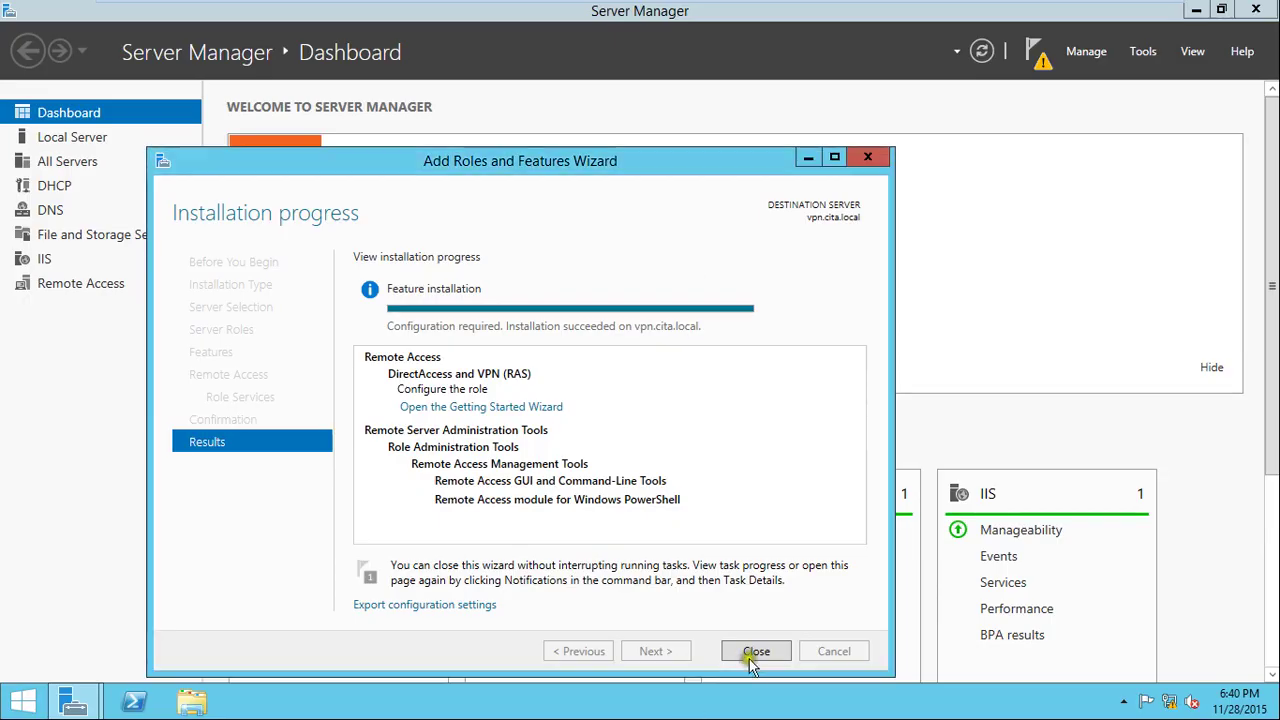
# Step: Close the completed role wizard and launch Routing and Remote Access from Tools
pyautogui.click(751, 655)
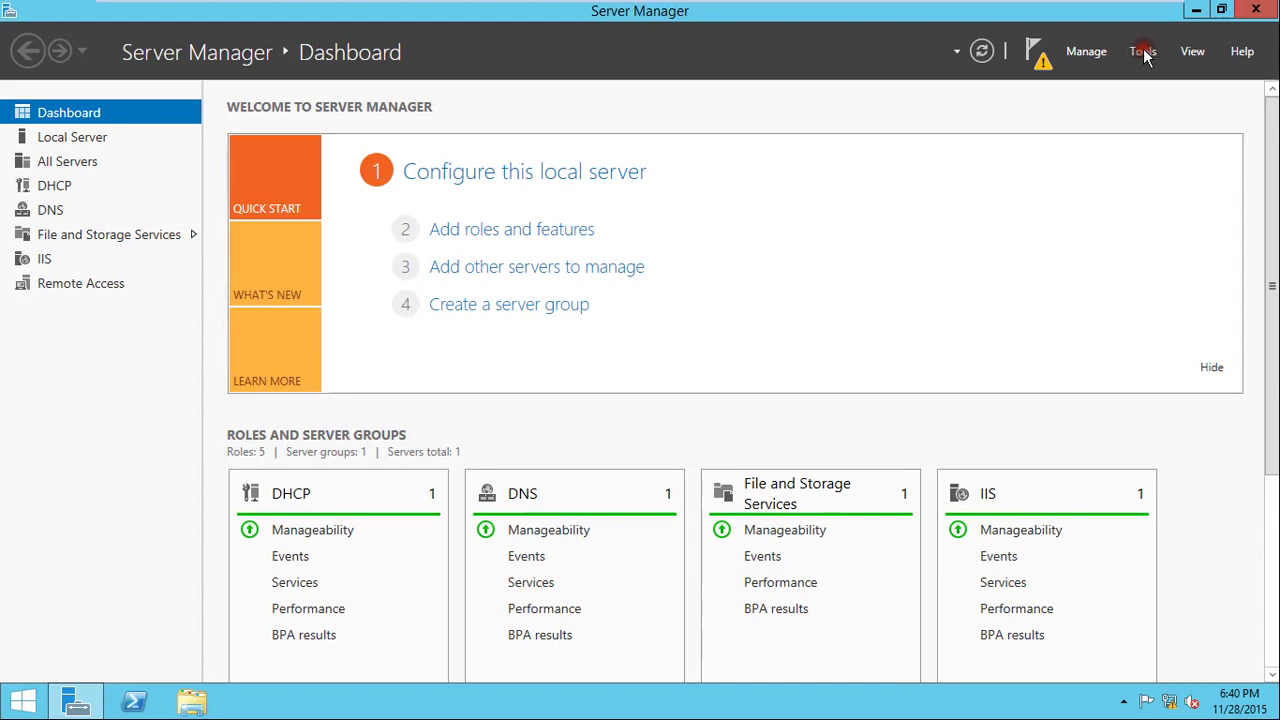
pyautogui.click(1145, 54)
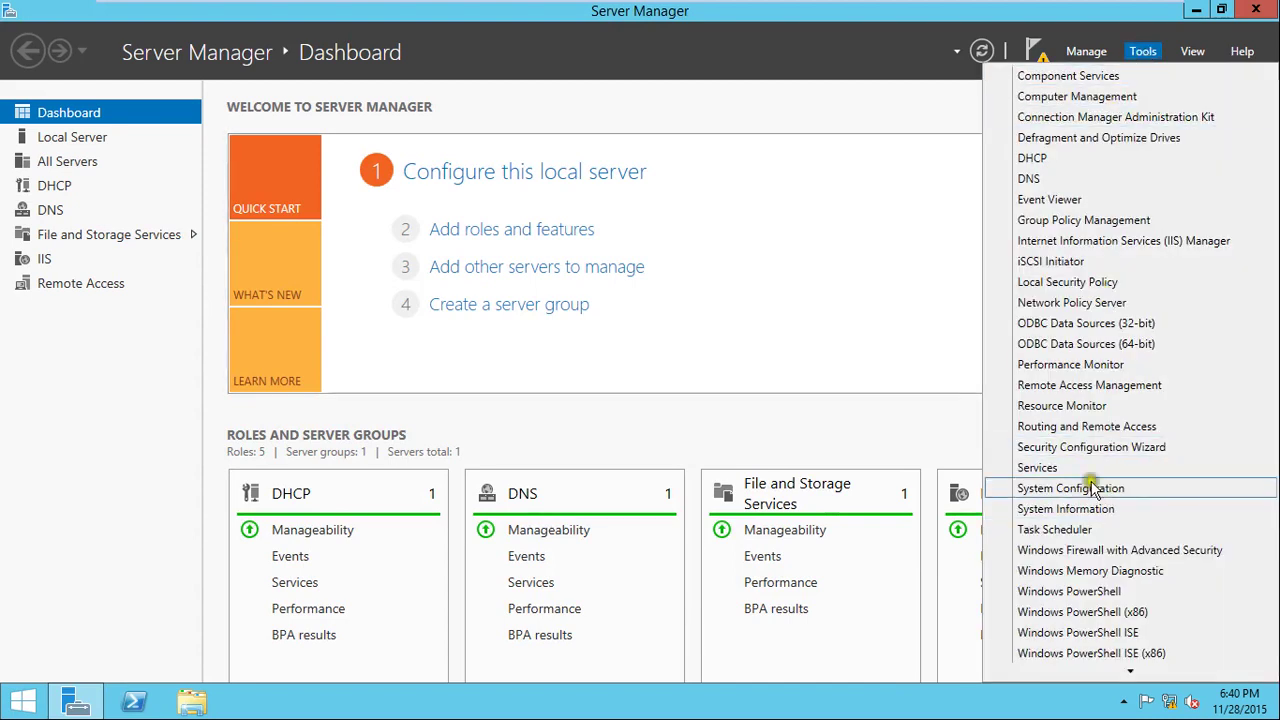
pyautogui.click(1118, 427)
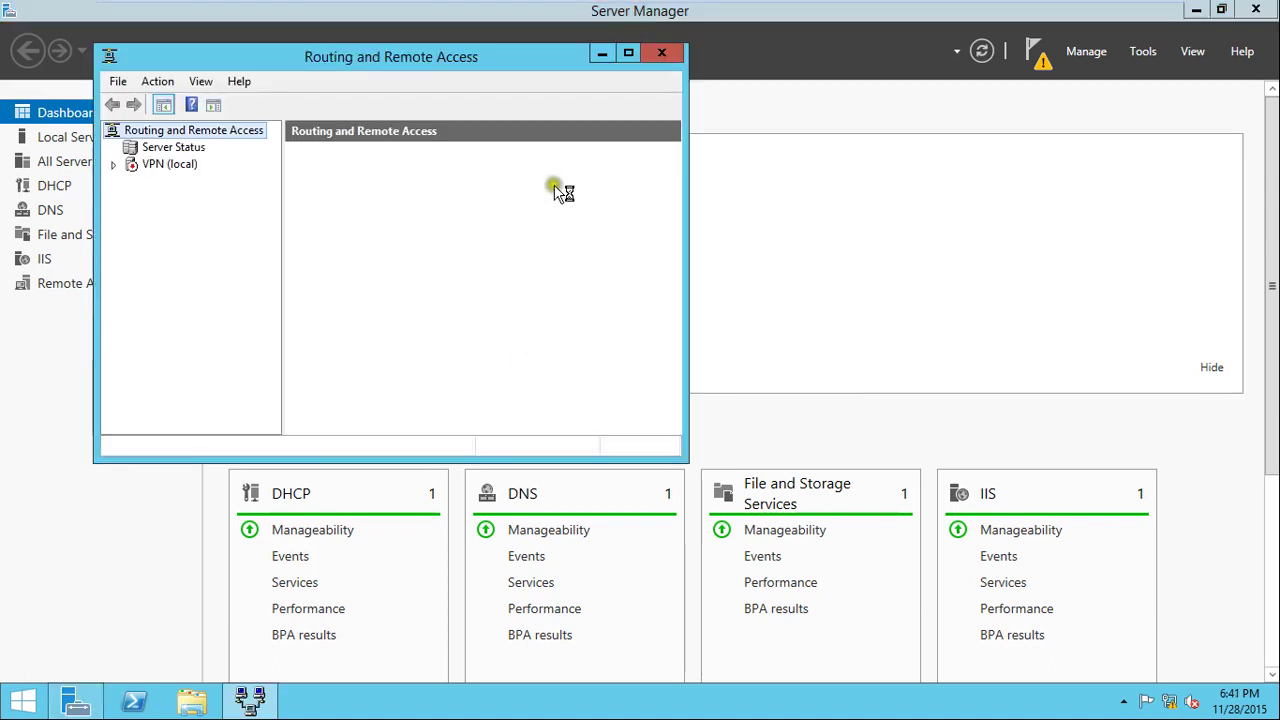
# Step: Maximize the console and start Configure and Enable on VPN (local) with Remote access
pyautogui.click(628, 52)
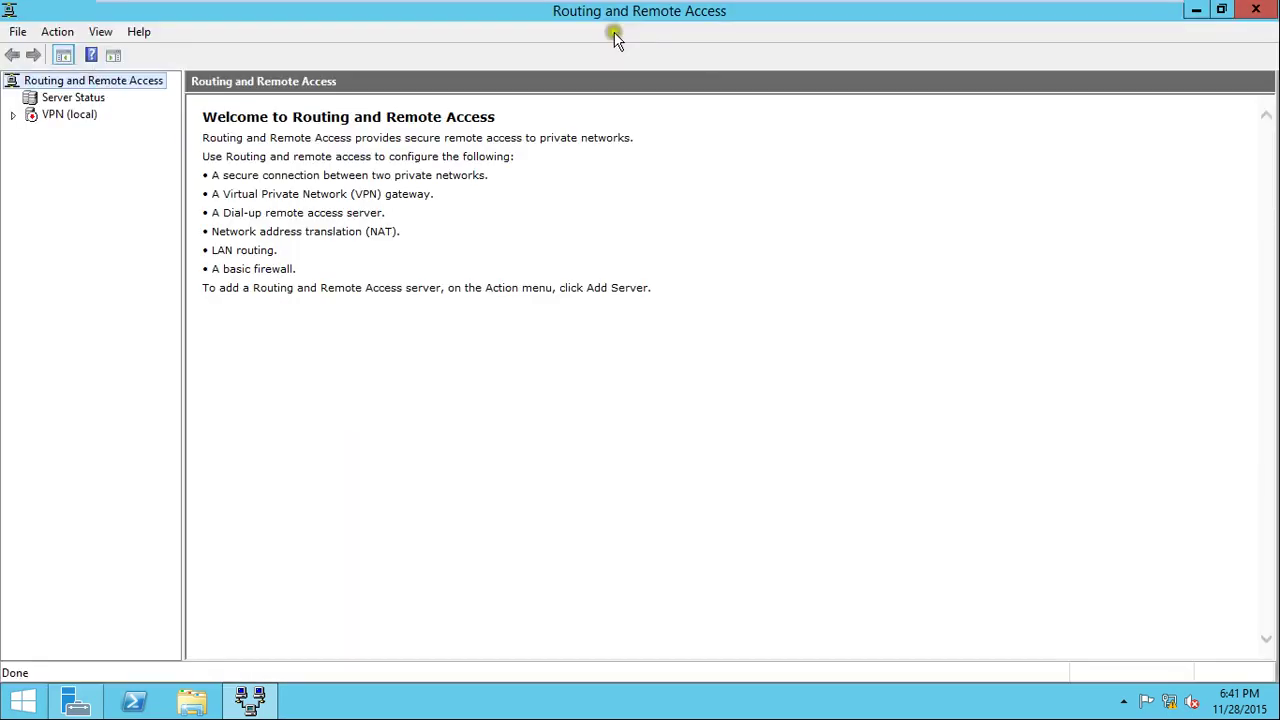
pyautogui.click(13, 115)
pyautogui.rightClick(82, 115)
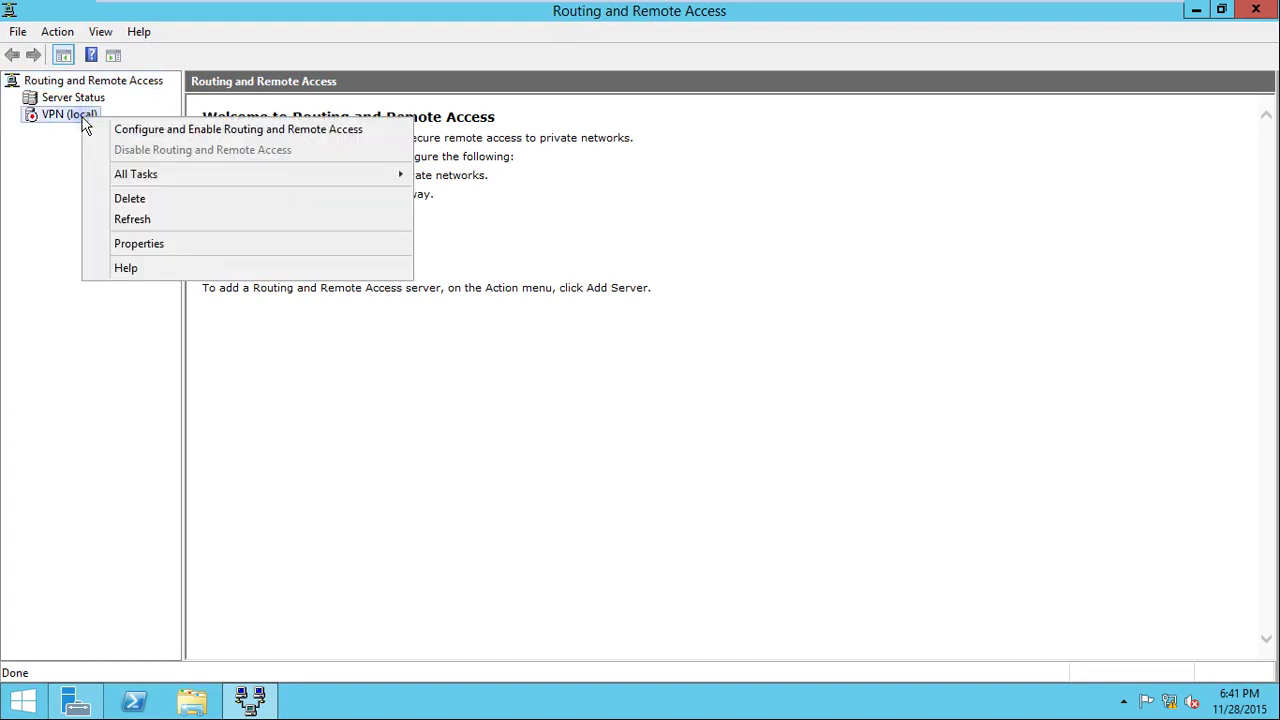
pyautogui.click(148, 133)
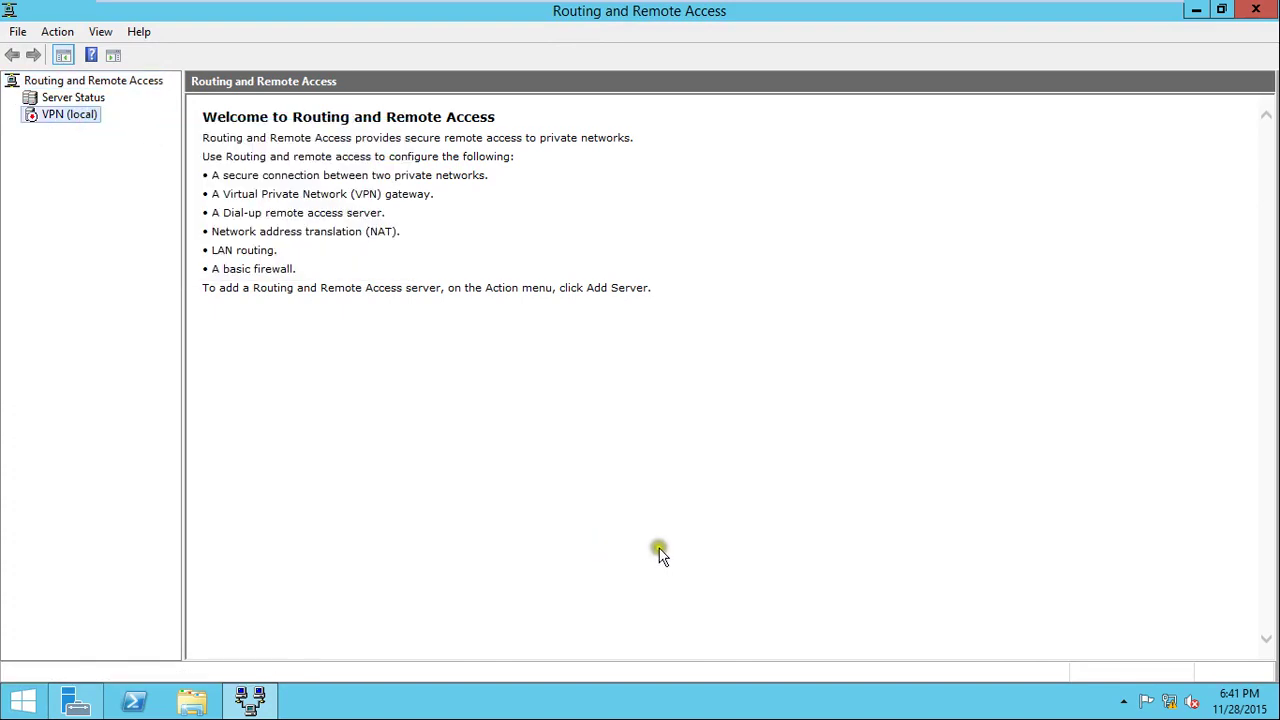
pyautogui.click(765, 513)
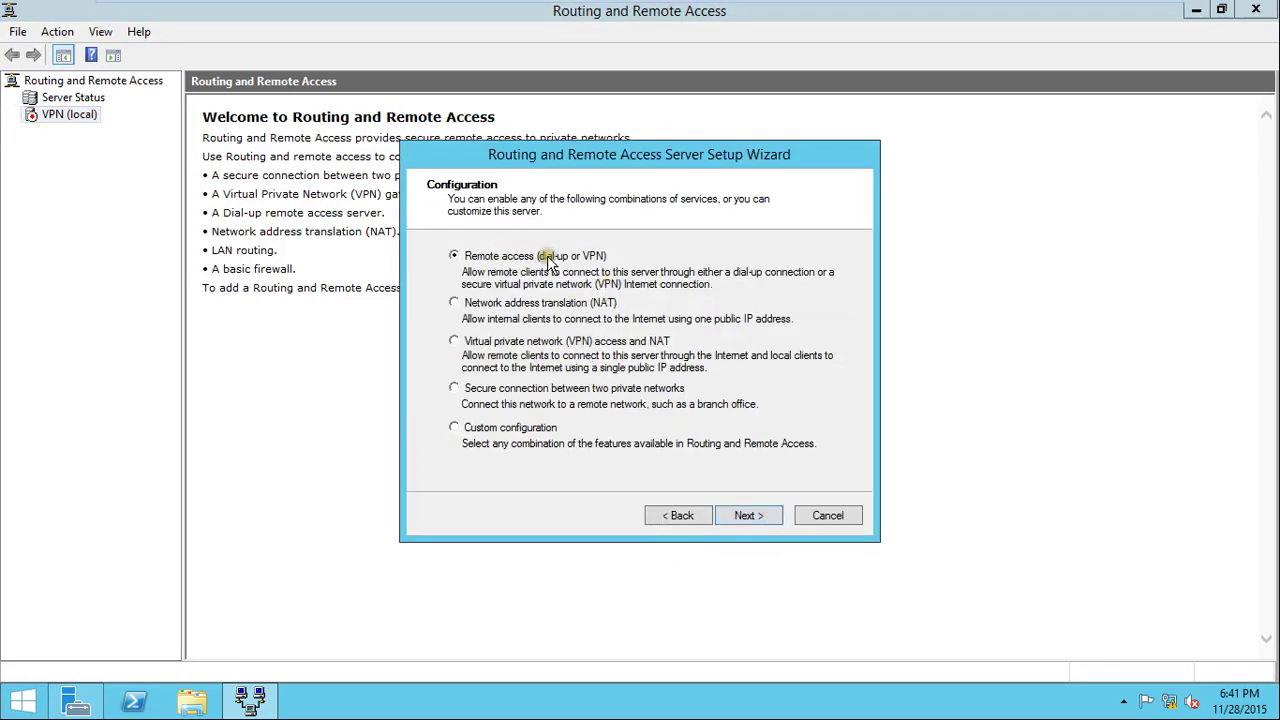
pyautogui.click(748, 515)
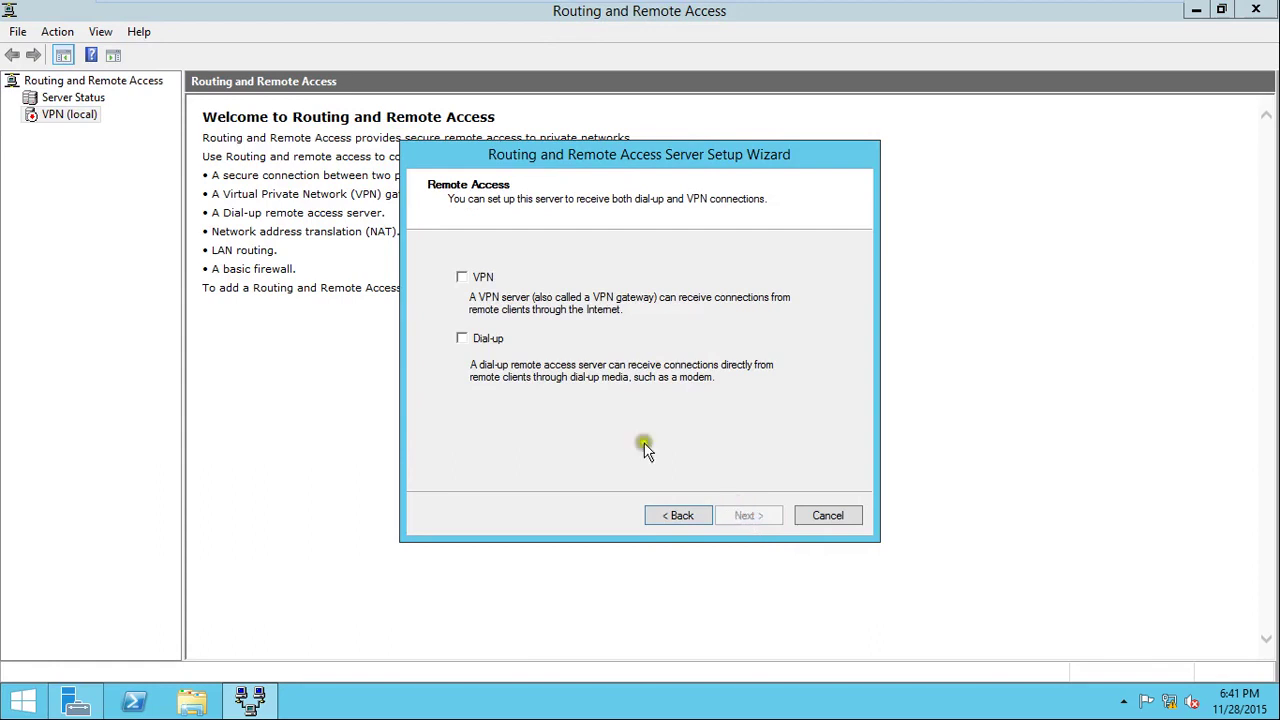
# Step: Enable VPN, choose WAN as the Internet interface, and turn off static packet filters
pyautogui.click(478, 277)
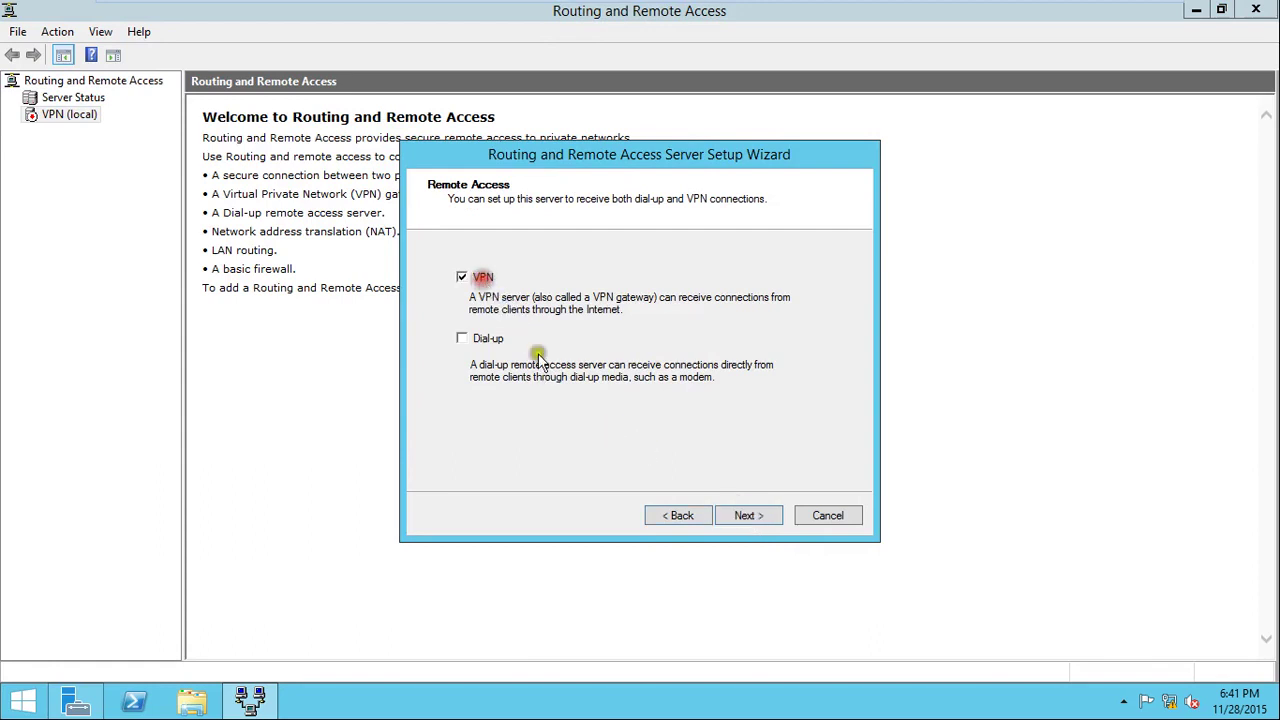
pyautogui.click(765, 516)
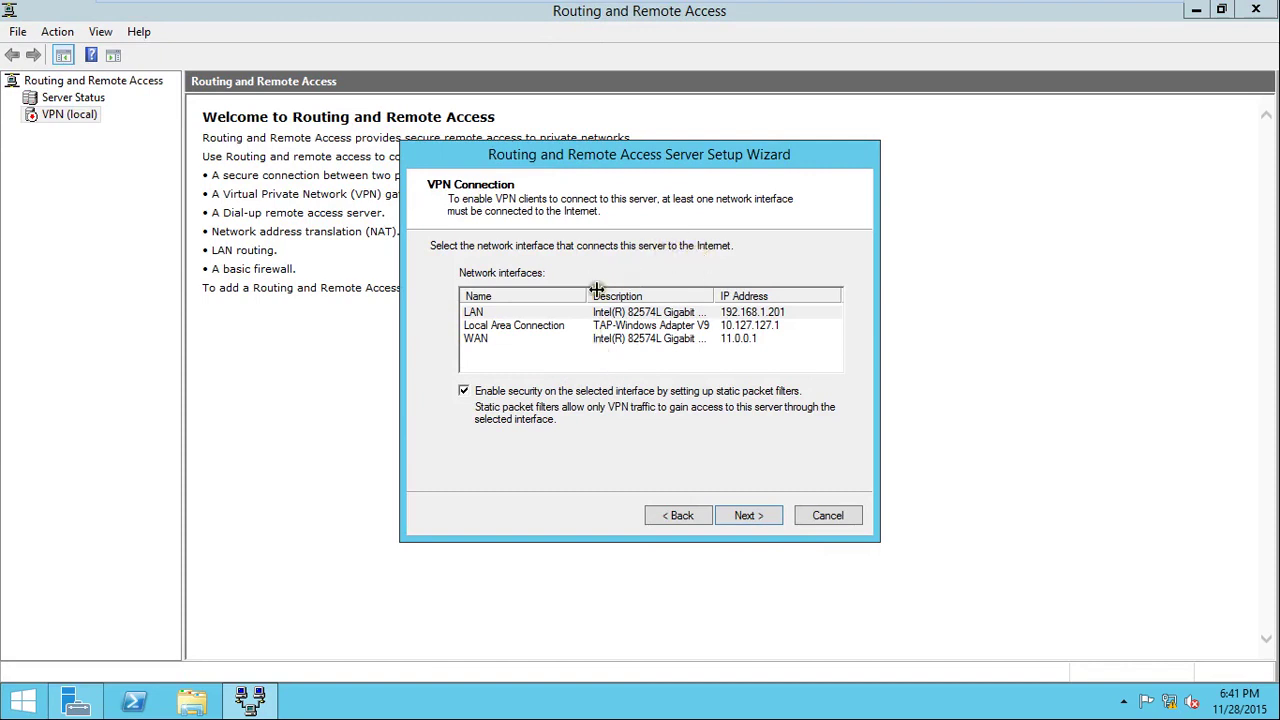
pyautogui.click(477, 340)
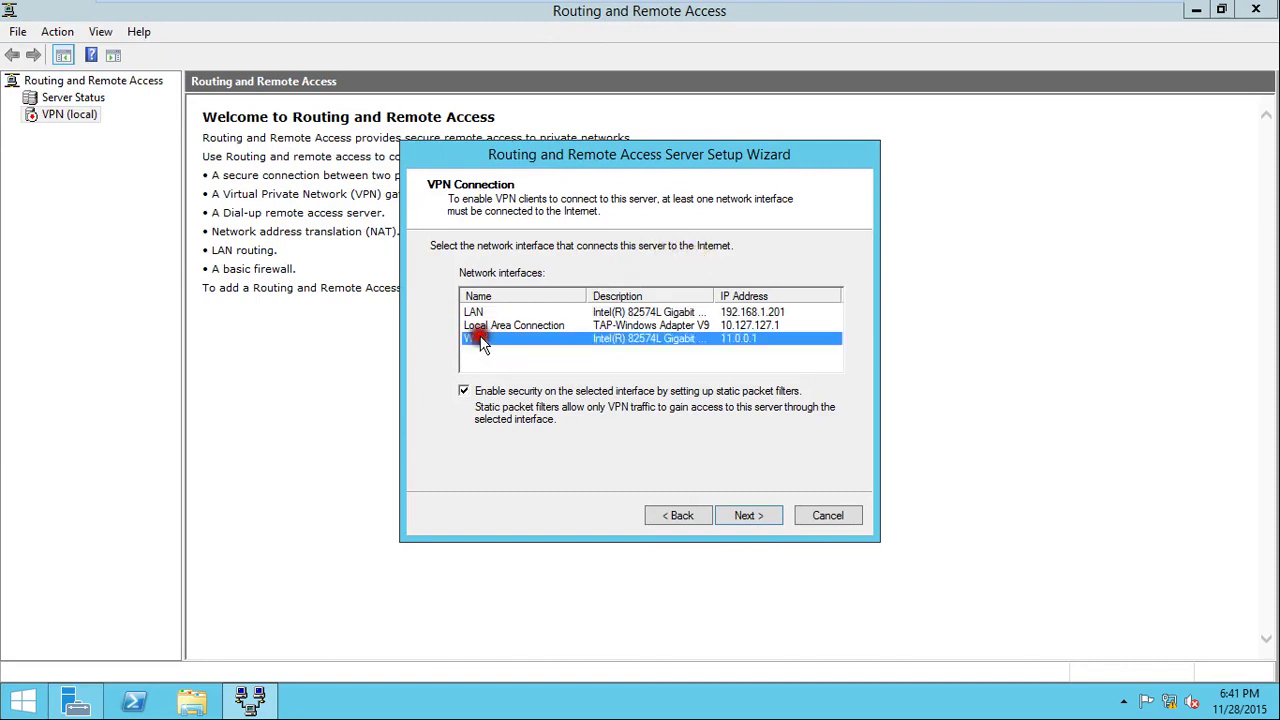
pyautogui.click(466, 396)
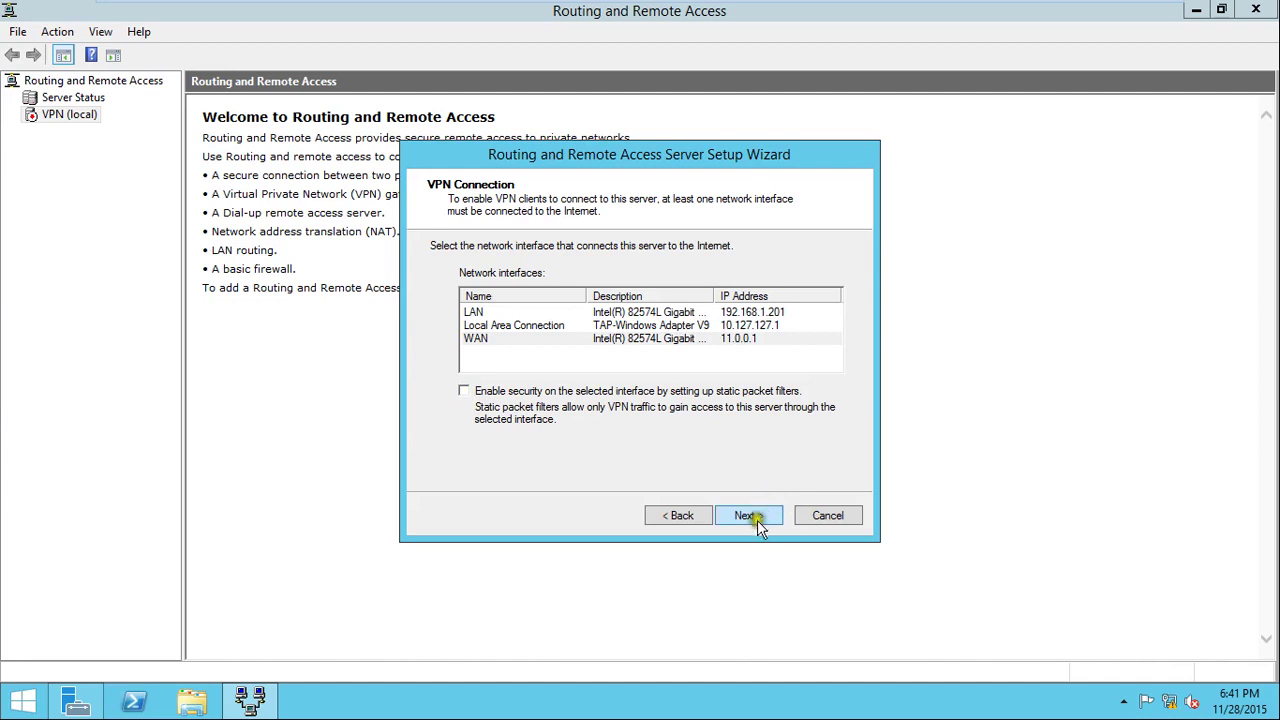
pyautogui.click(755, 519)
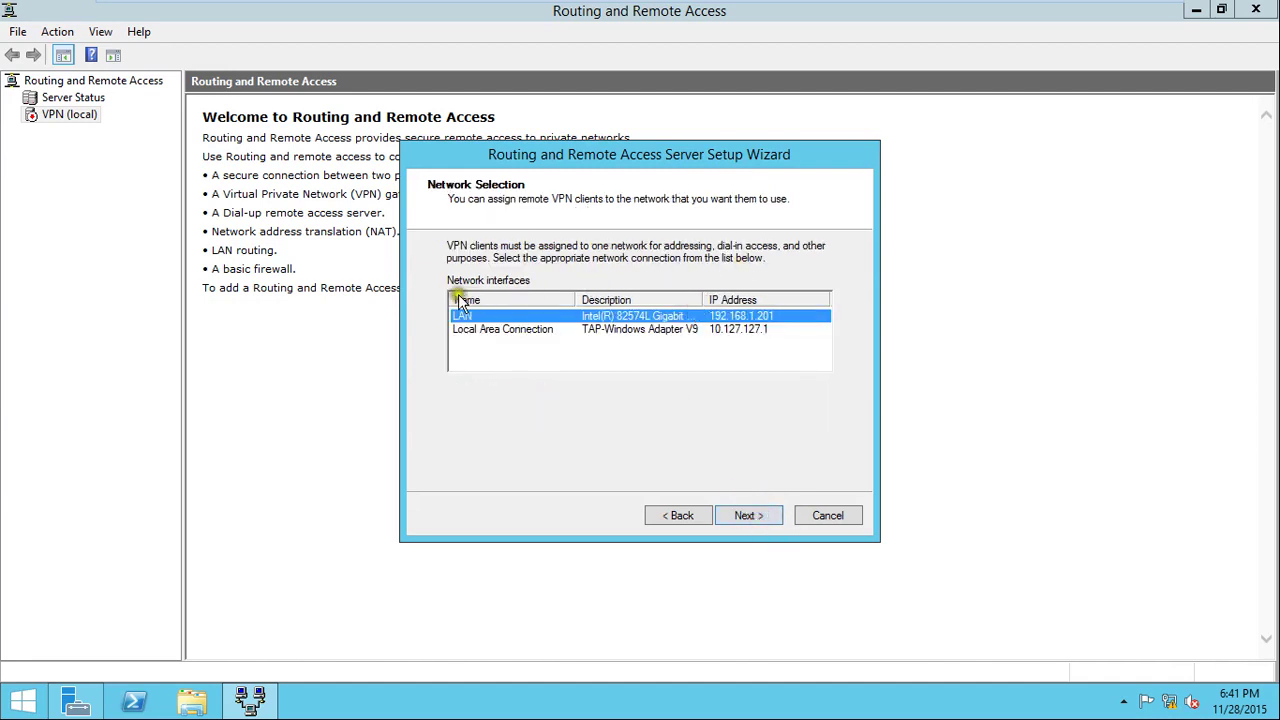
# Step: Use LAN for VPN clients and assign their addresses from a specified range
pyautogui.click(741, 519)
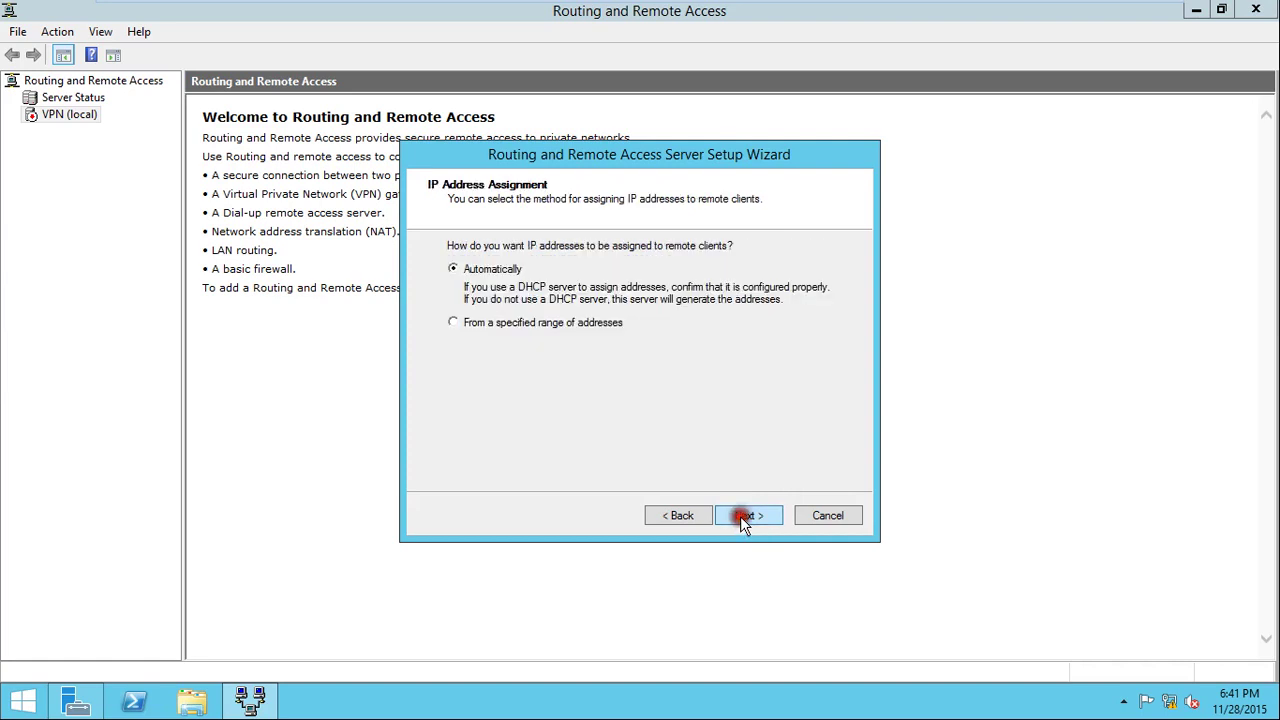
pyautogui.click(489, 322)
pyautogui.click(757, 515)
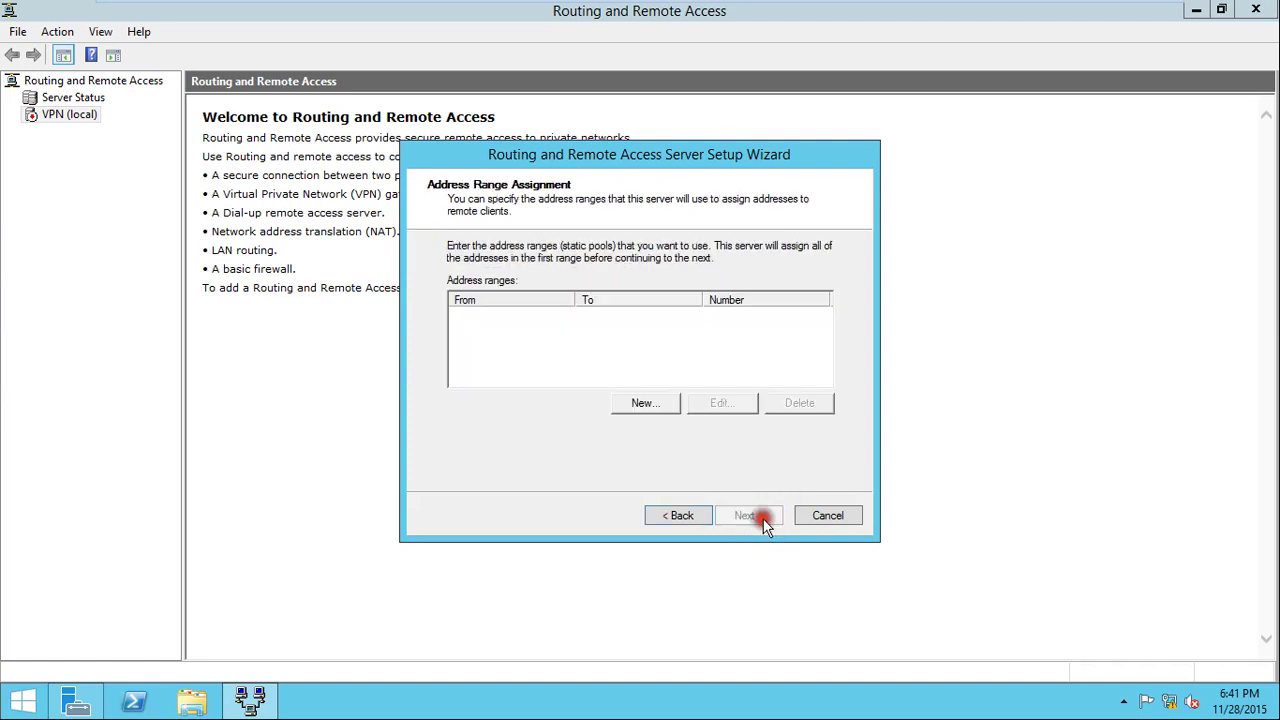
# Step: Add a new address range of 192.168.2.20 to 192.168.2.30
pyautogui.click(646, 402)
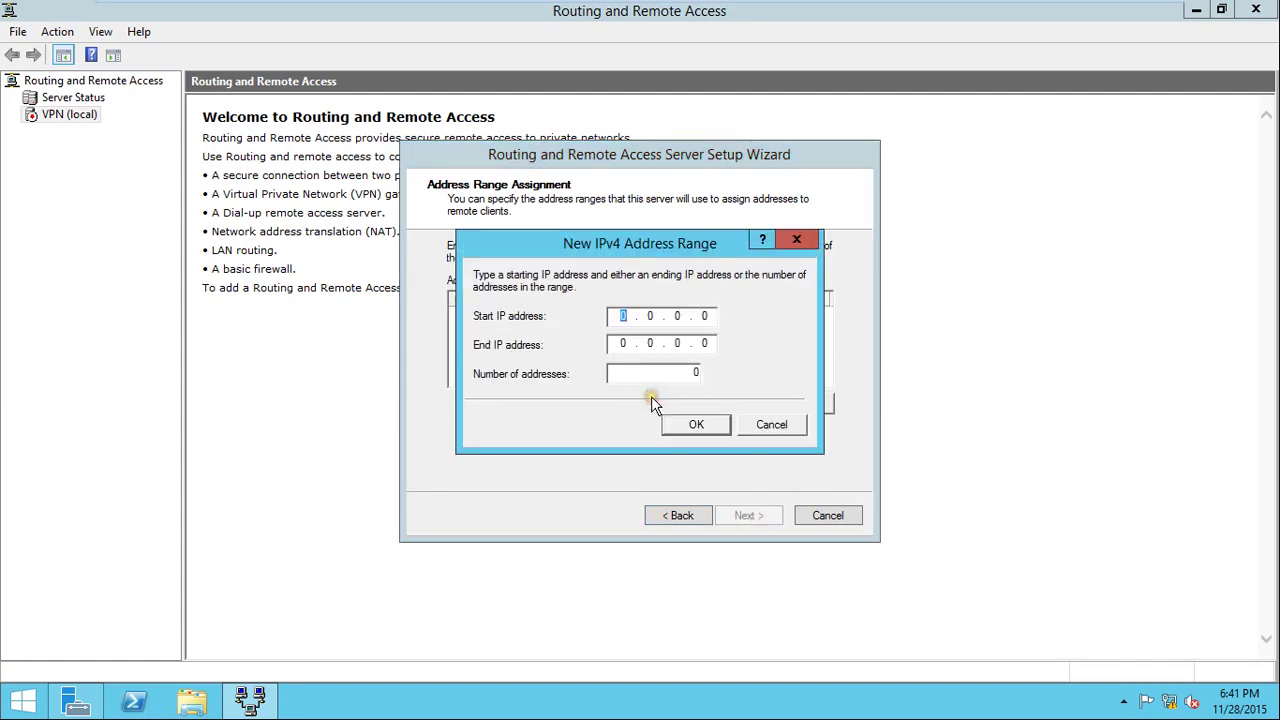
pyautogui.press('End')
pyautogui.click(620, 316)
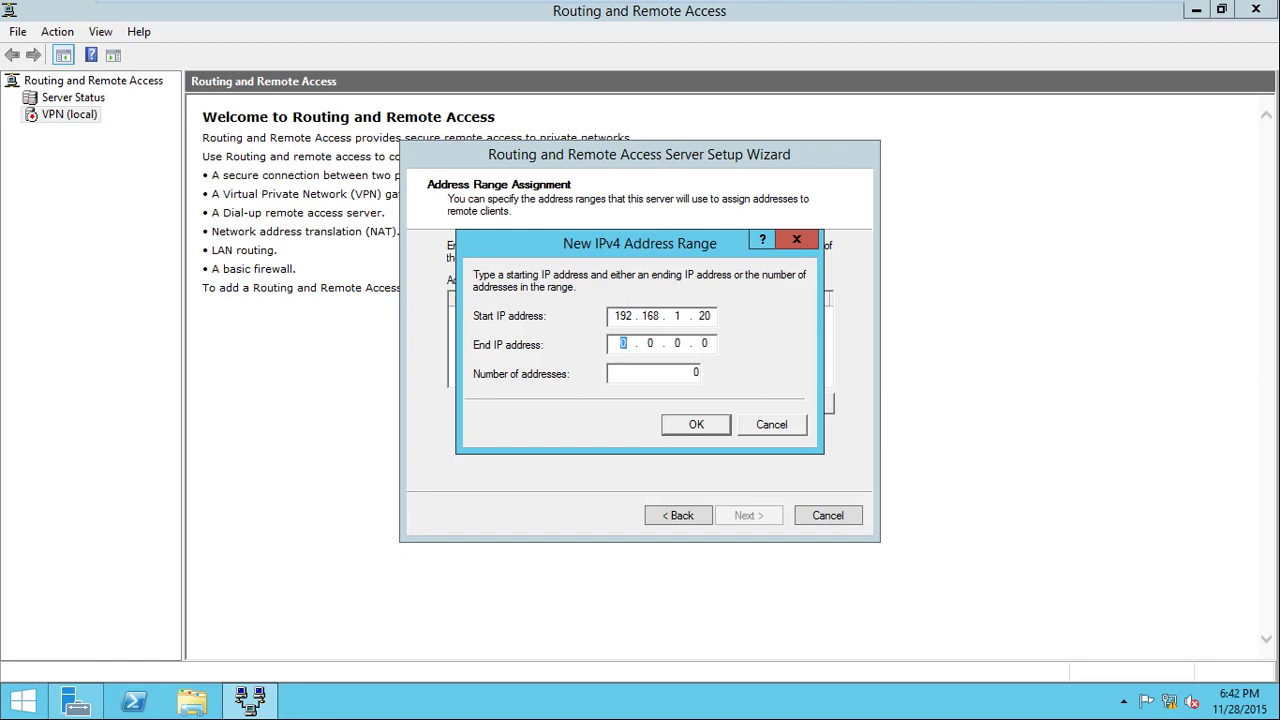
pyautogui.click(680, 372)
pyautogui.write('1')
pyautogui.click(679, 370)
pyautogui.click(663, 314)
pyautogui.doubleClick(679, 315)
pyautogui.write('2')
pyautogui.doubleClick(678, 343)
pyautogui.write('2')
pyautogui.doubleClick(706, 373)
pyautogui.click(698, 425)
pyautogui.click(757, 517)
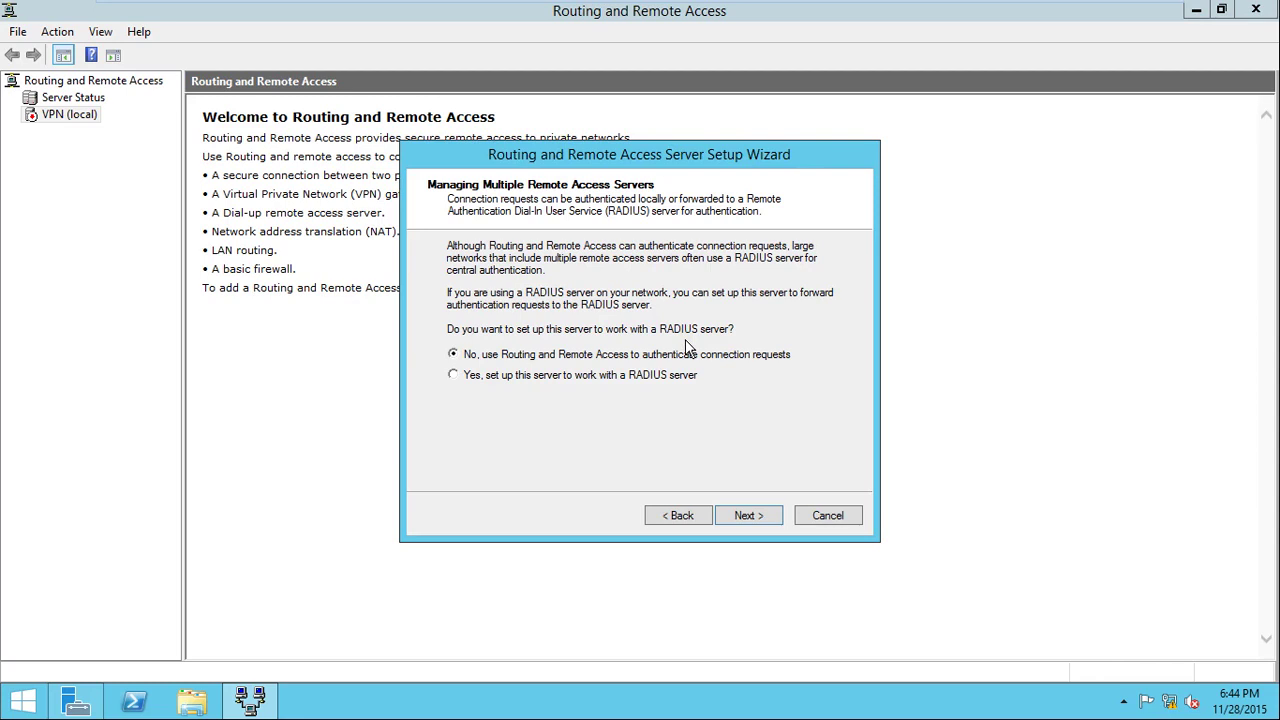
# Step: Go back and edit the range to 192.168.1.20 through 192.168.1.30
pyautogui.click(692, 512)
pyautogui.click(718, 403)
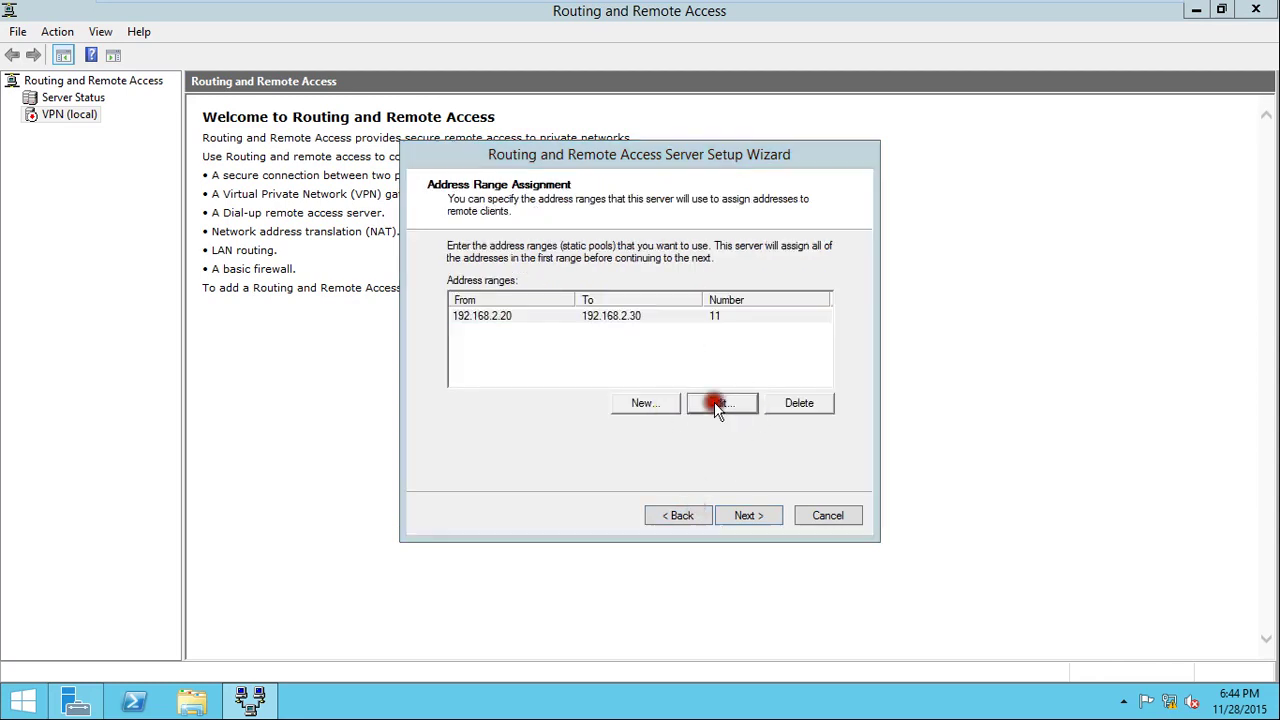
pyautogui.doubleClick(676, 316)
pyautogui.write('1')
pyautogui.click(674, 343)
pyautogui.doubleClick(674, 343)
pyautogui.write('168.1.30')
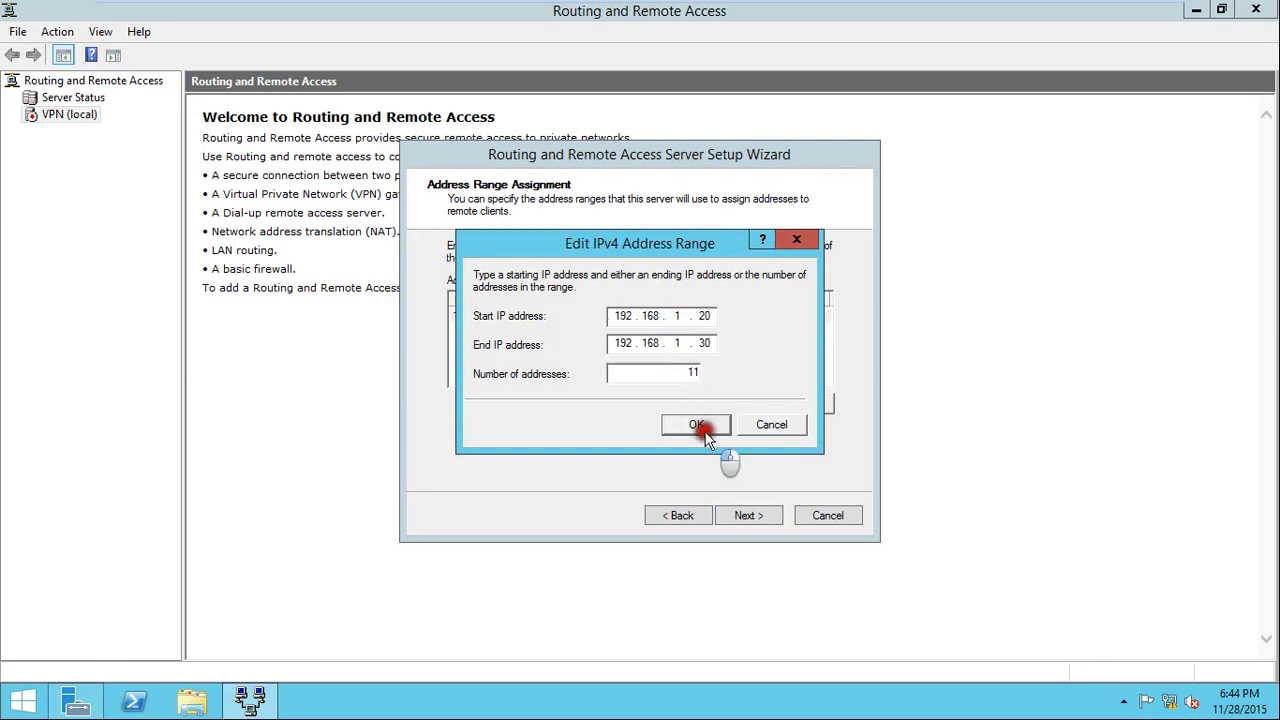
pyautogui.click(697, 425)
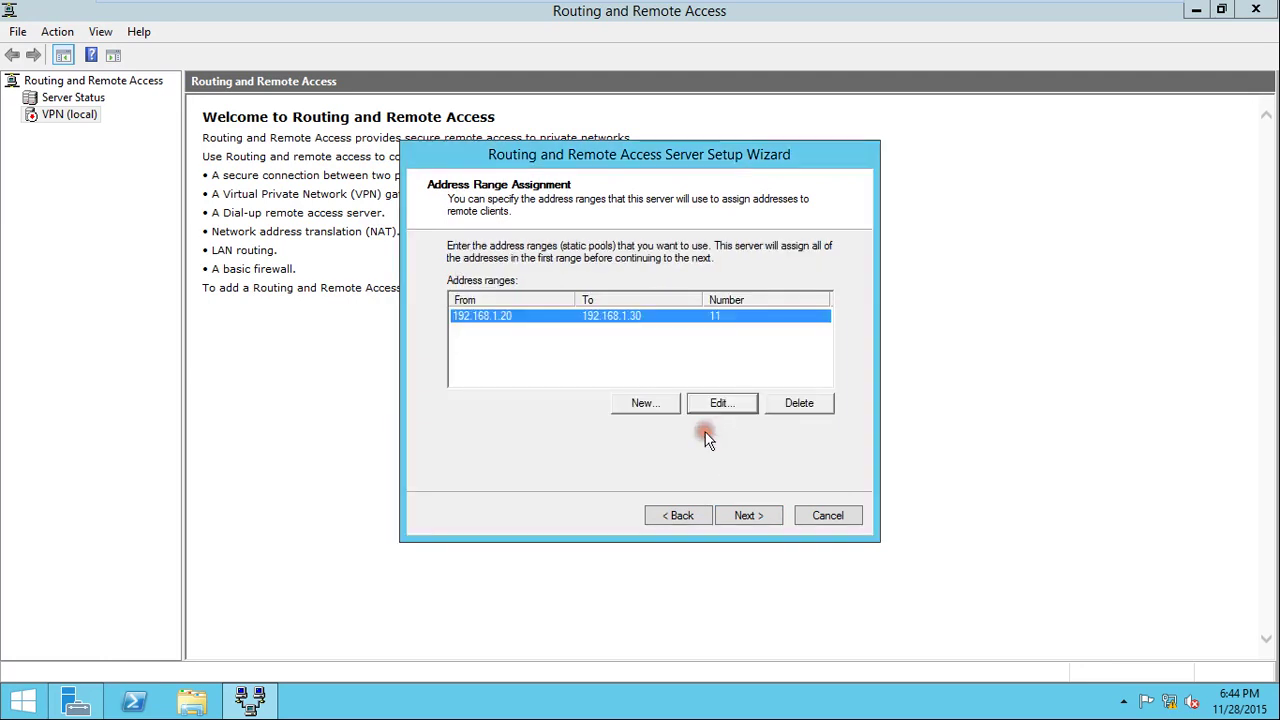
# Step: Choose to authenticate VPN connections through a RADIUS server
pyautogui.click(741, 516)
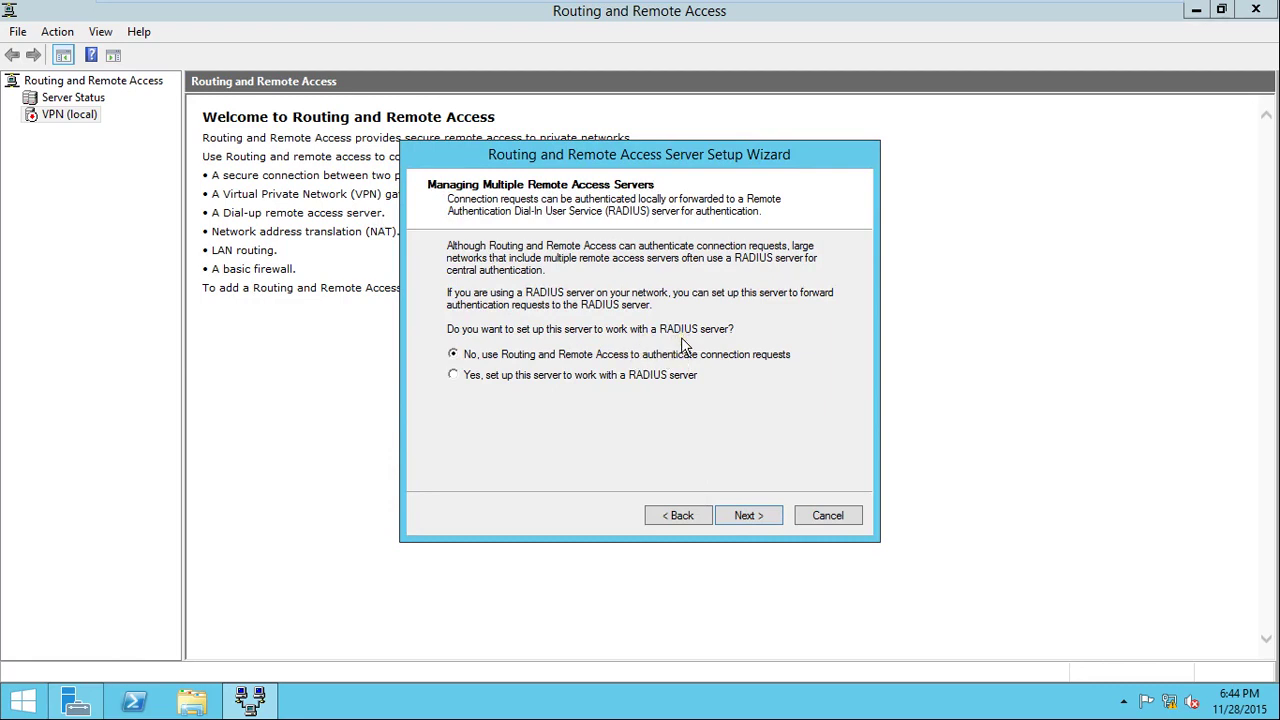
pyautogui.click(680, 342)
pyautogui.click(548, 367)
pyautogui.click(614, 337)
pyautogui.click(489, 385)
pyautogui.click(766, 518)
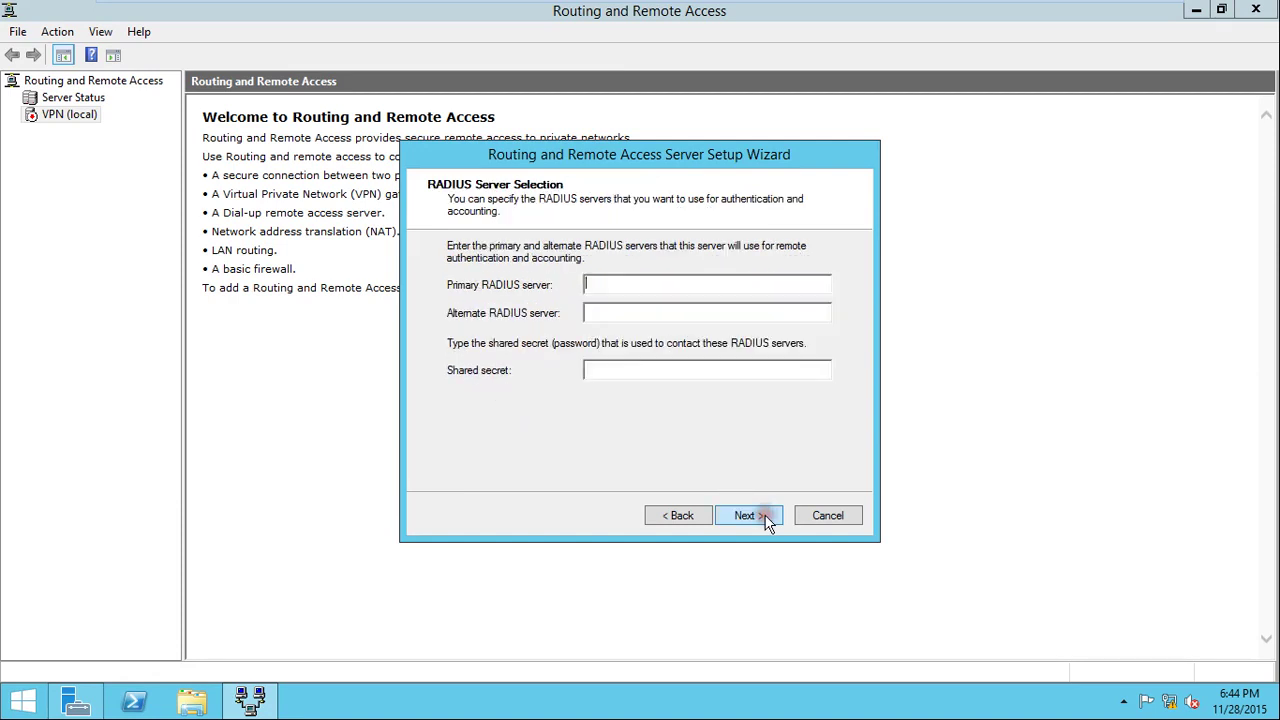
# Step: Enter primary RADIUS server 192.168.1.200 and the shared secret, then reach the summary
pyautogui.click(614, 286)
pyautogui.moveTo(450, 8)
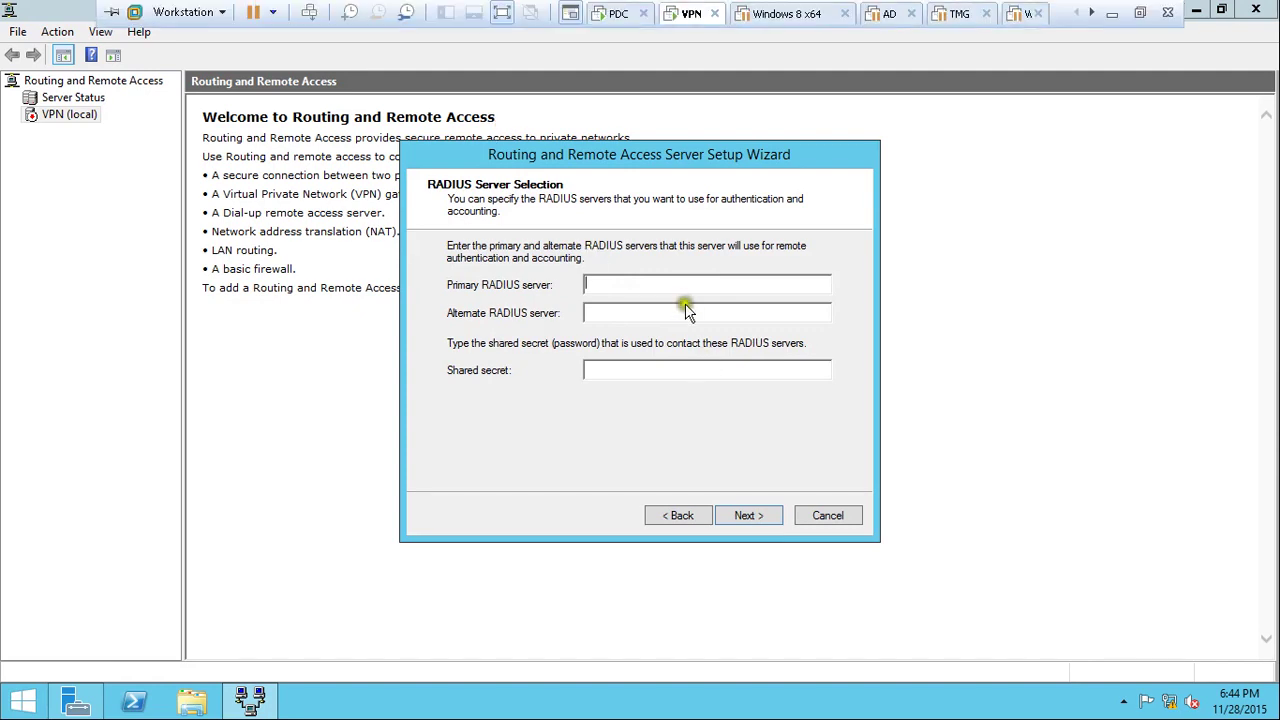
pyautogui.write('192.168.1.200')
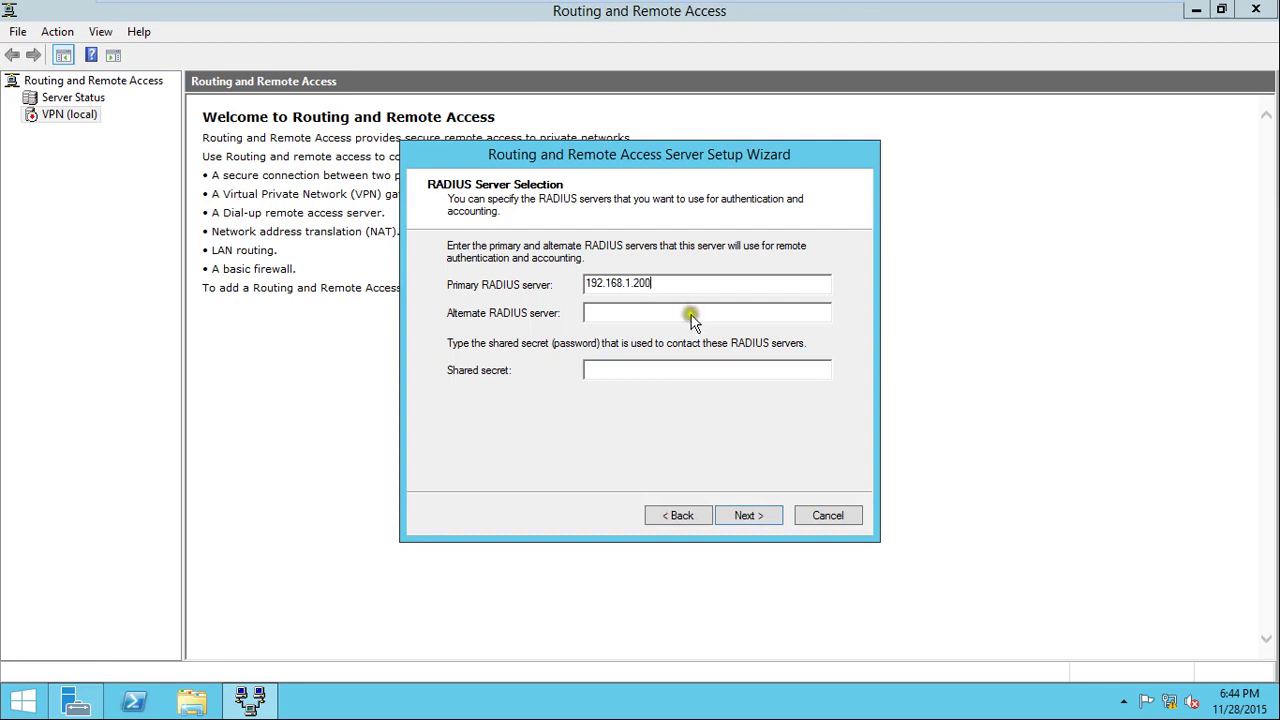
pyautogui.click(638, 312)
pyautogui.click(512, 318)
pyautogui.click(512, 318)
pyautogui.click(588, 368)
pyautogui.click(592, 367)
pyautogui.click(606, 406)
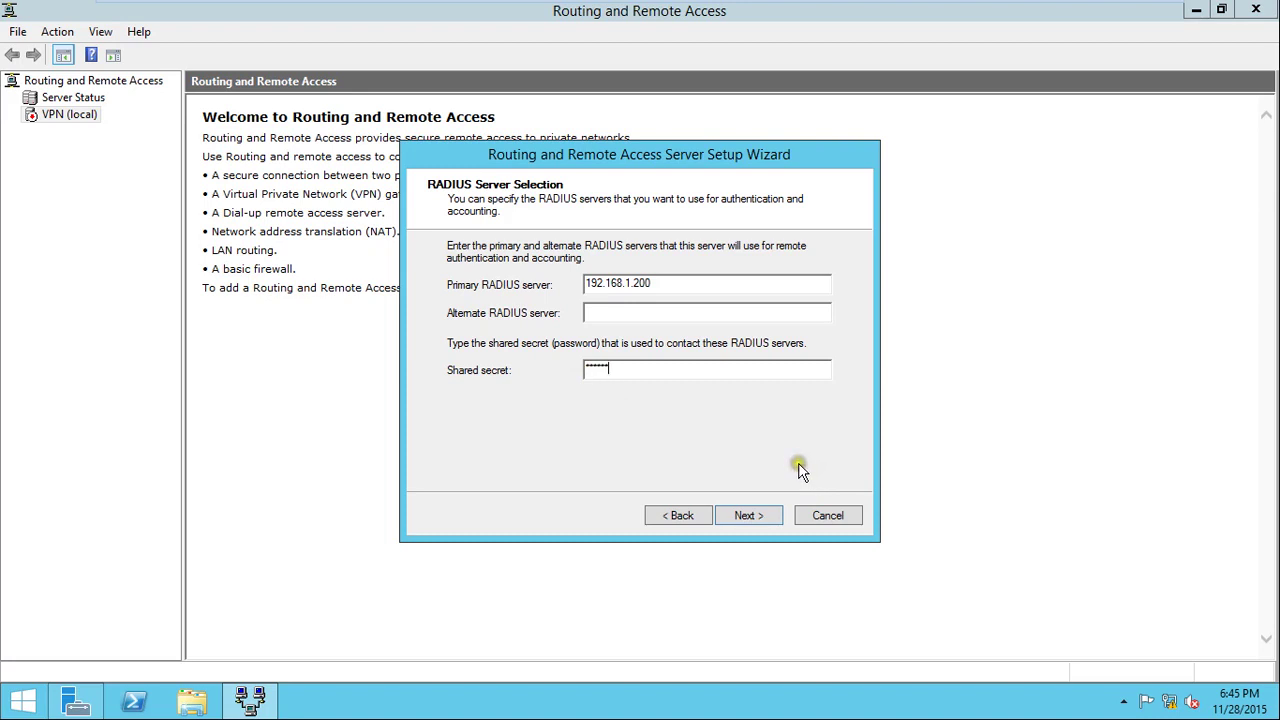
pyautogui.click(728, 516)
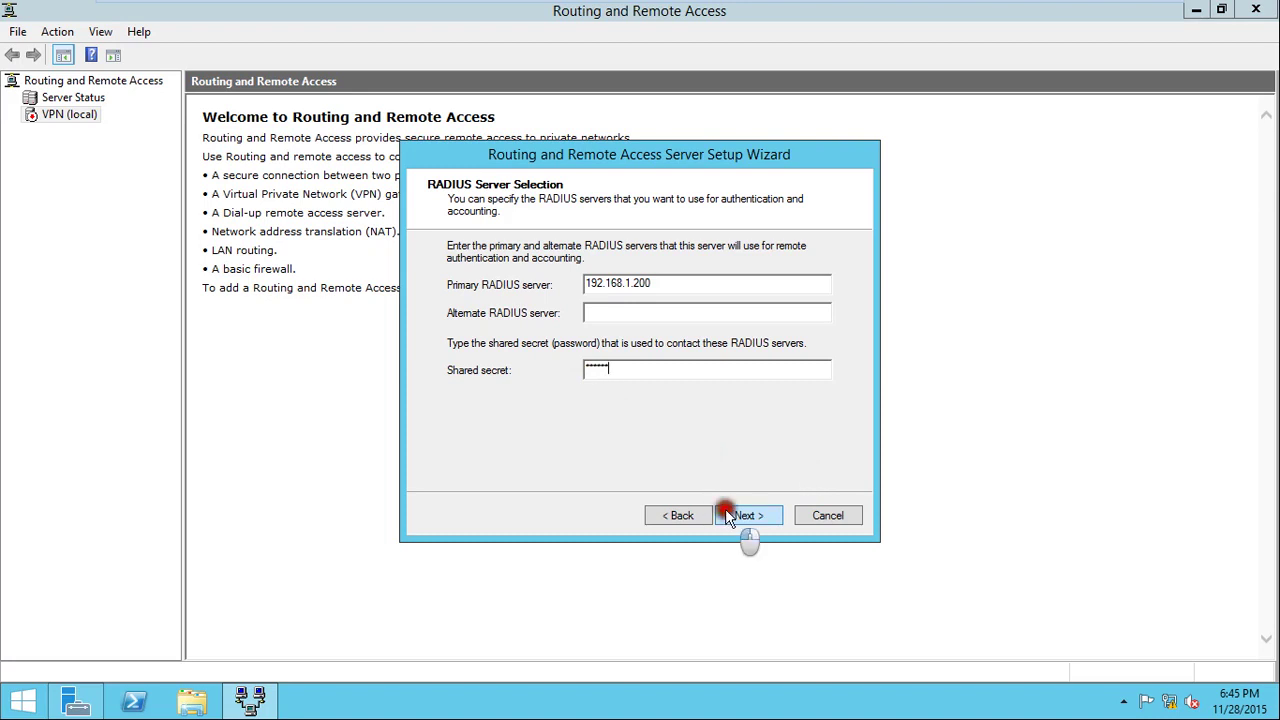
pyautogui.click(774, 516)
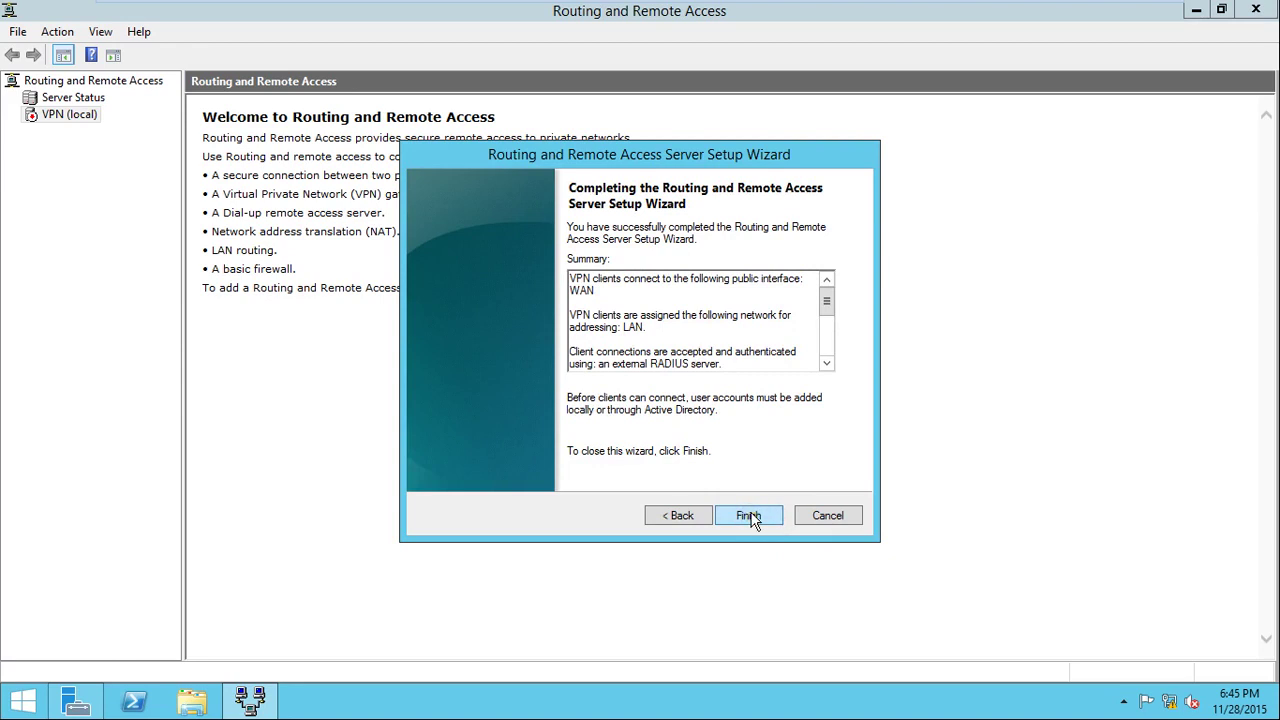
# Step: Finish the setup wizard, acknowledging the DHCP relay agent notice
pyautogui.click(750, 516)
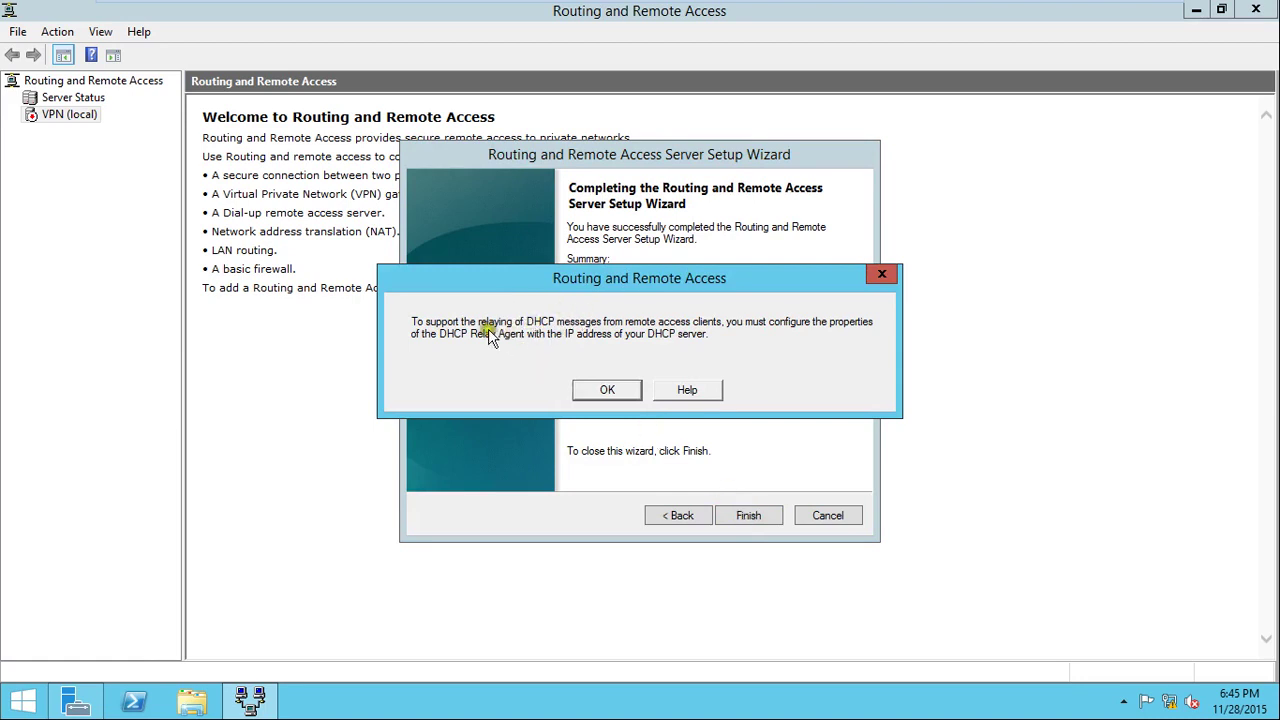
pyautogui.click(615, 392)
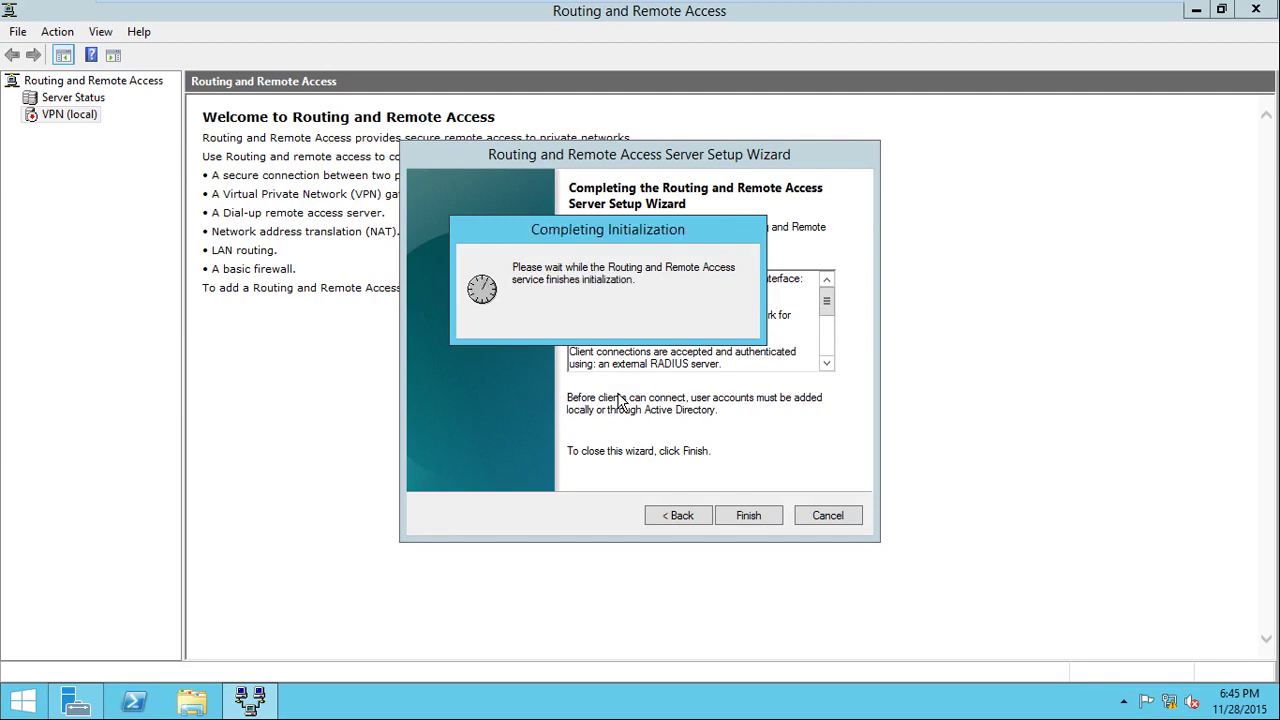
pyautogui.click(748, 515)
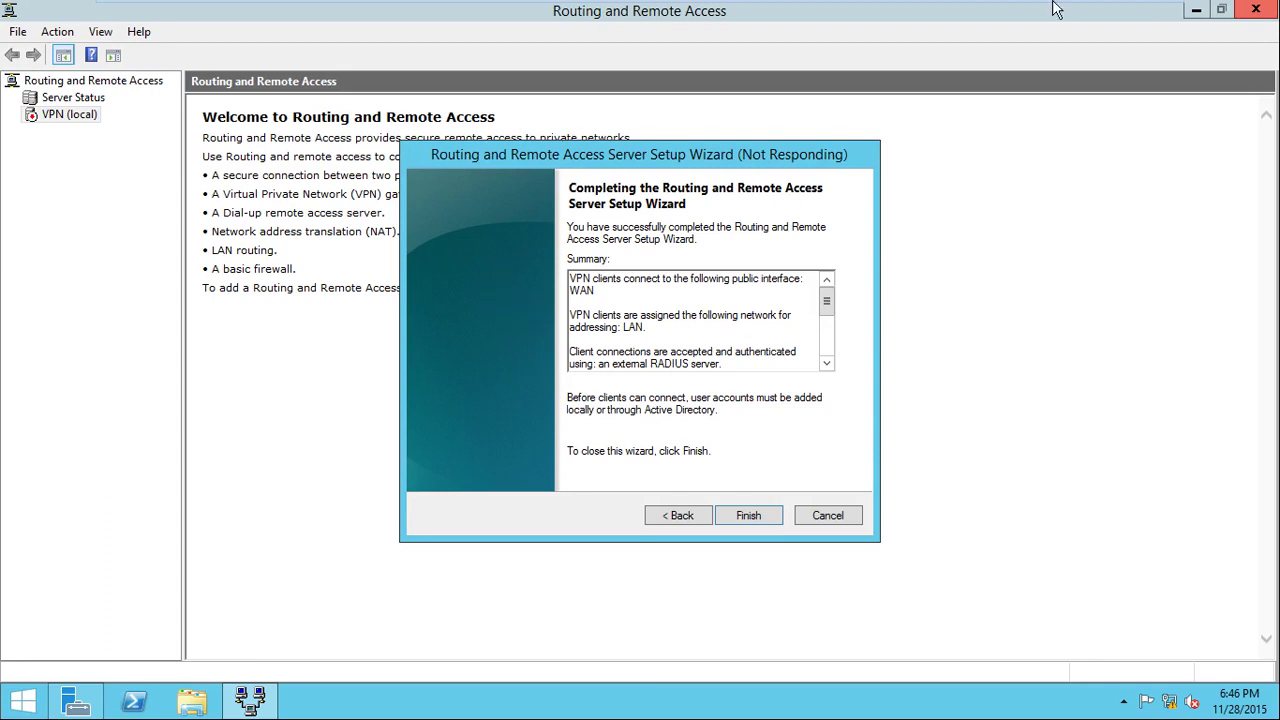
# Step: Exit the virtual machine's full-screen view and bring the screen recorder forward
pyautogui.moveTo(1055, 8)
pyautogui.click(1122, 14)
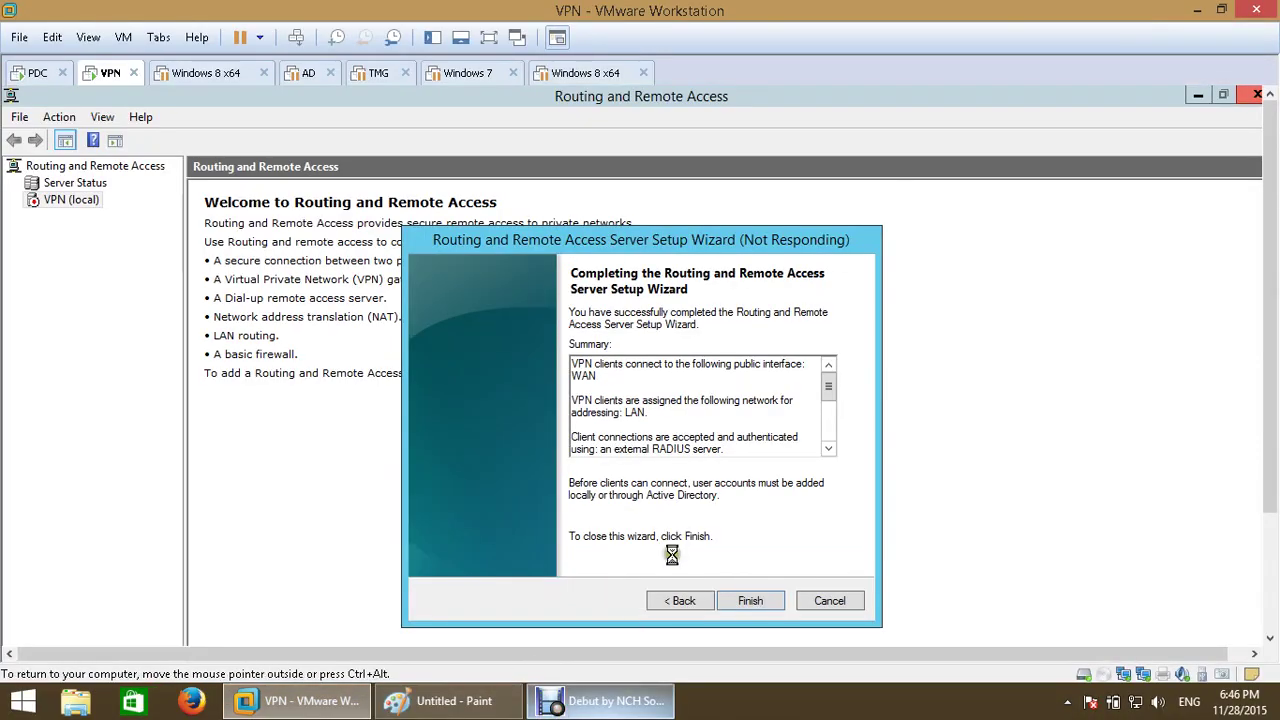
pyautogui.click(600, 700)
# Step: Open the VPN (local) server's Properties on the Security tab
pyautogui.click(443, 622)
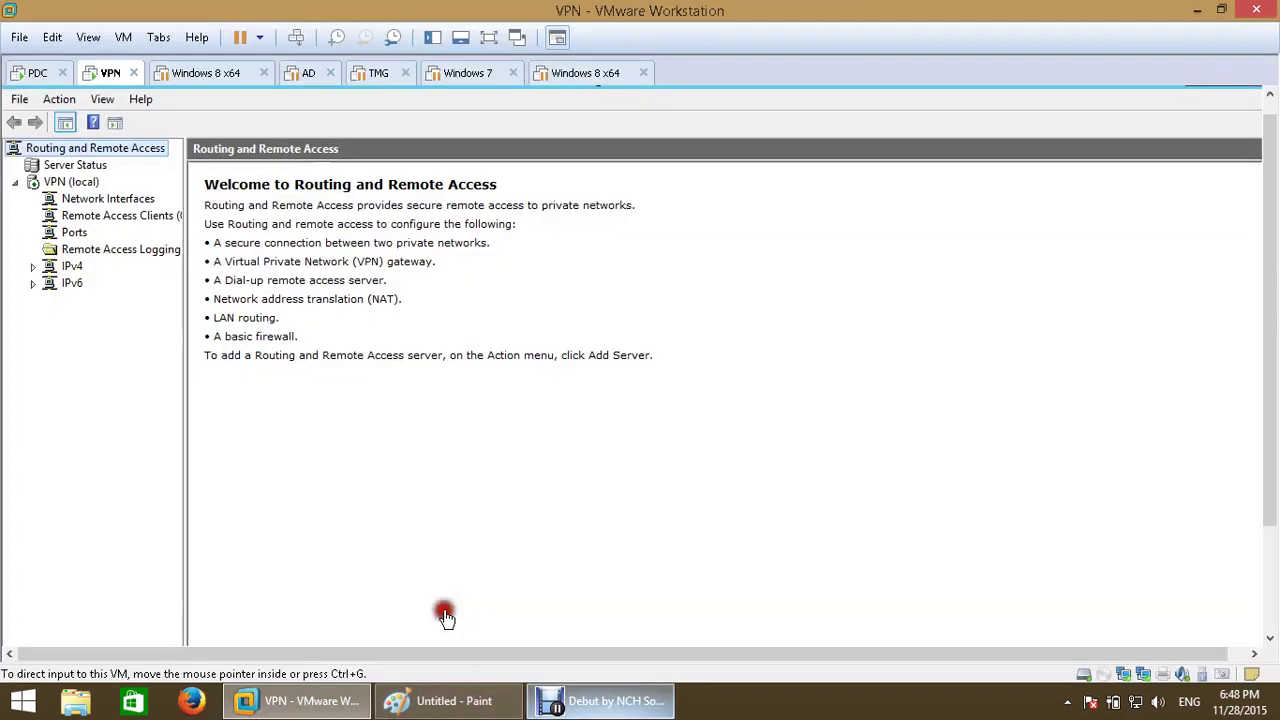
pyautogui.hotkey('ctrl', 'alt', 'Return')
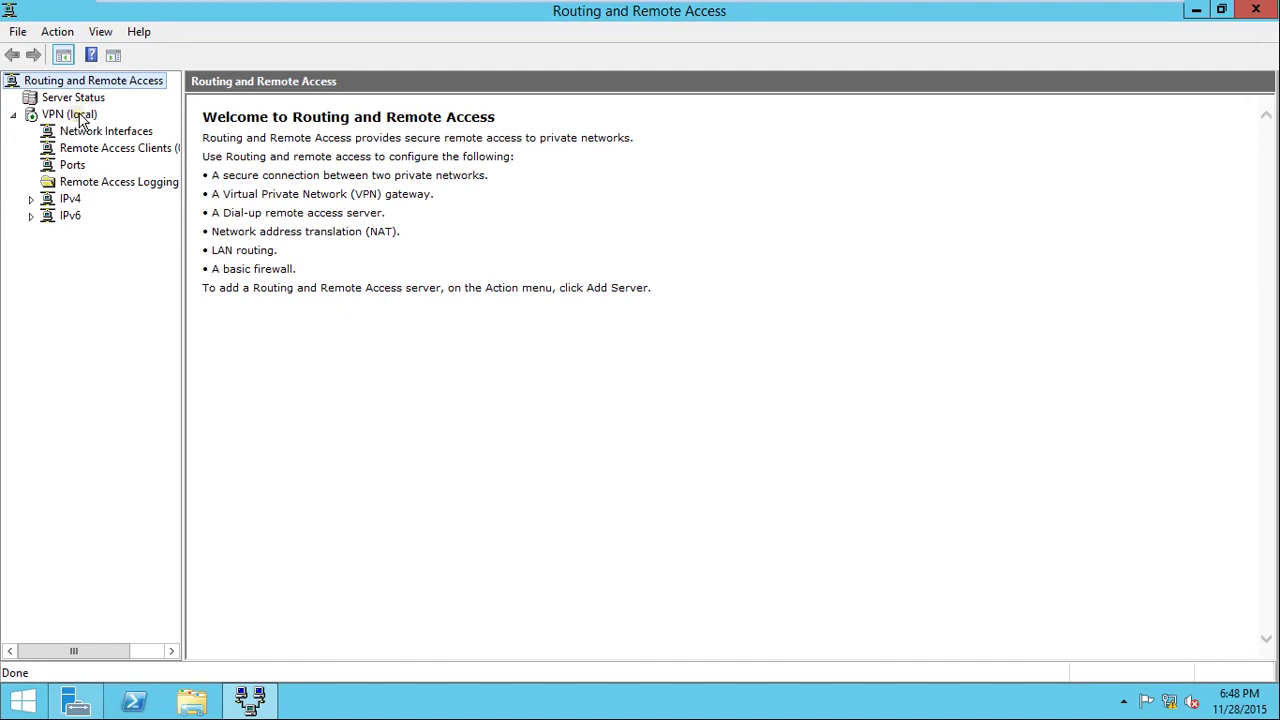
pyautogui.rightClick(78, 115)
pyautogui.click(222, 268)
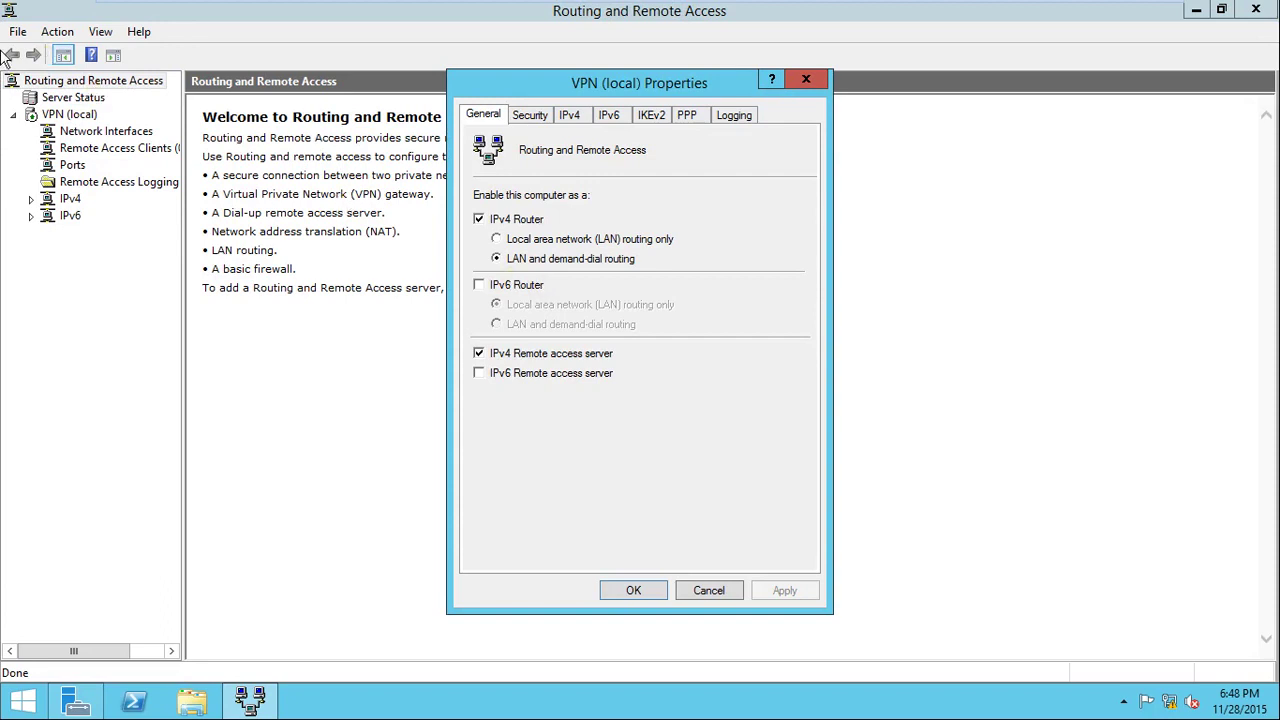
pyautogui.click(540, 116)
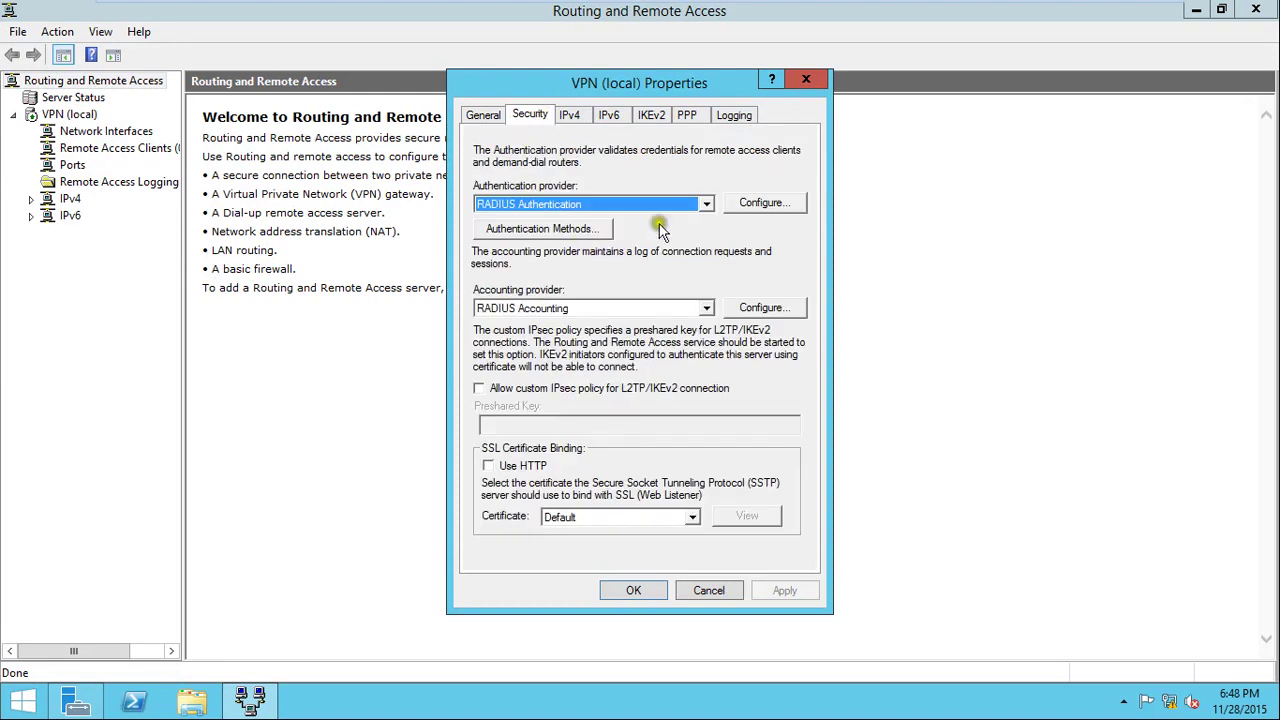
# Step: Keep RADIUS Authentication as provider and confirm RADIUS server 192.168.1.200 is listed
pyautogui.click(703, 205)
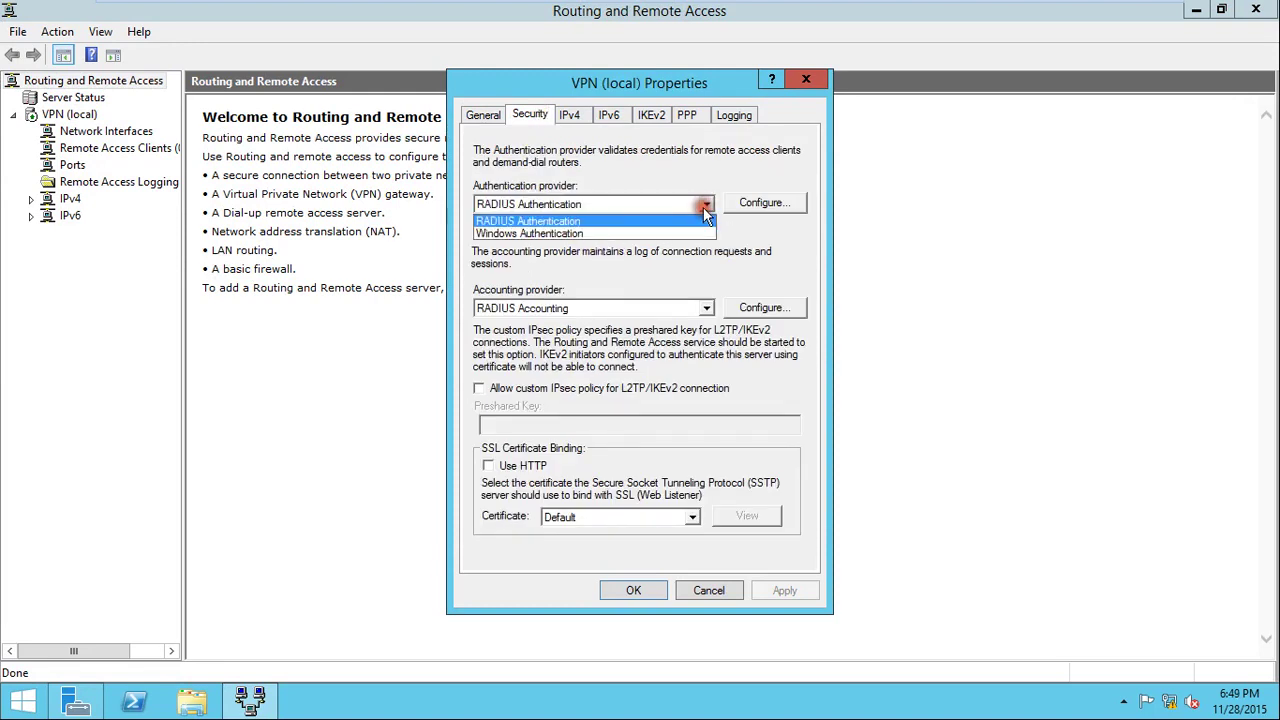
pyautogui.click(528, 224)
pyautogui.click(775, 203)
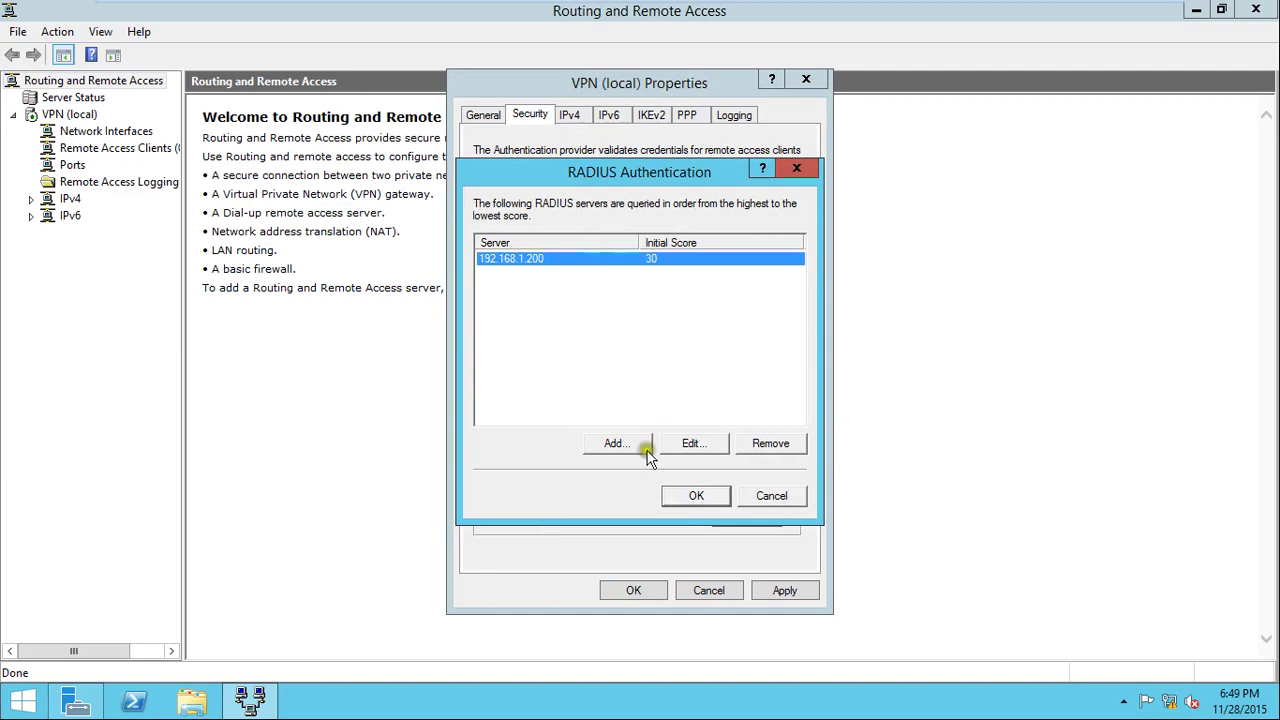
pyautogui.click(781, 500)
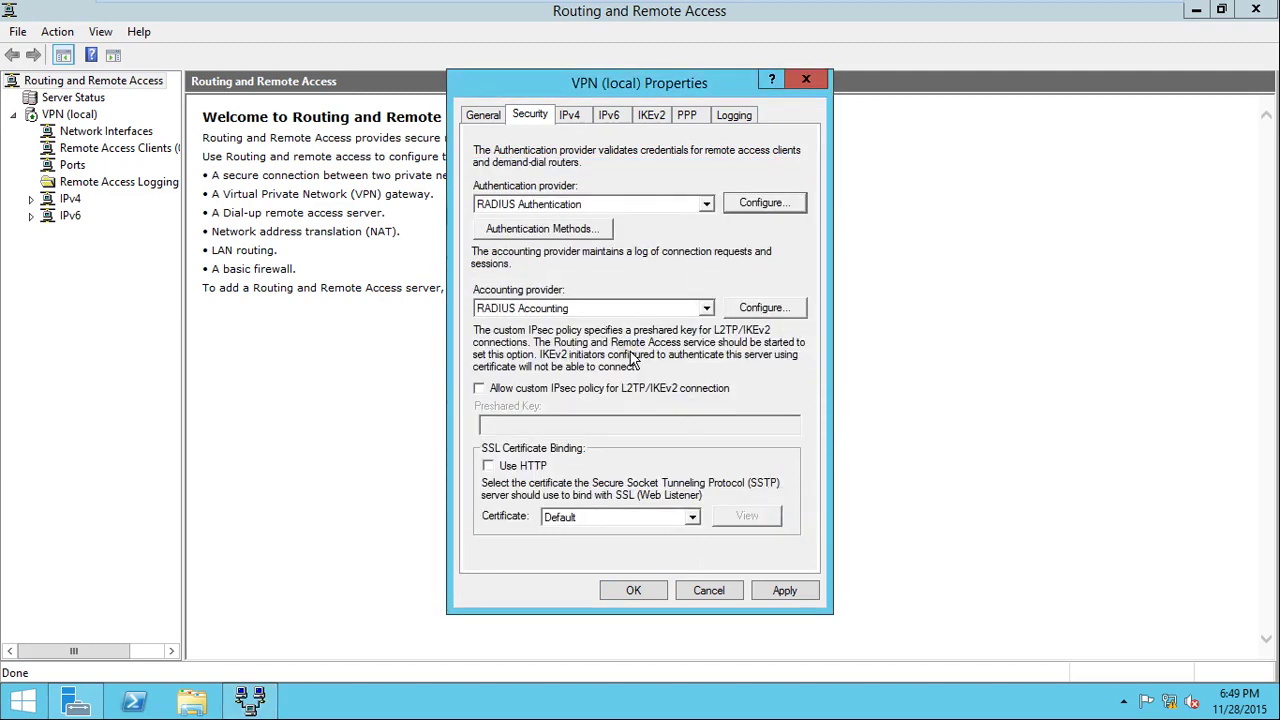
pyautogui.click(758, 206)
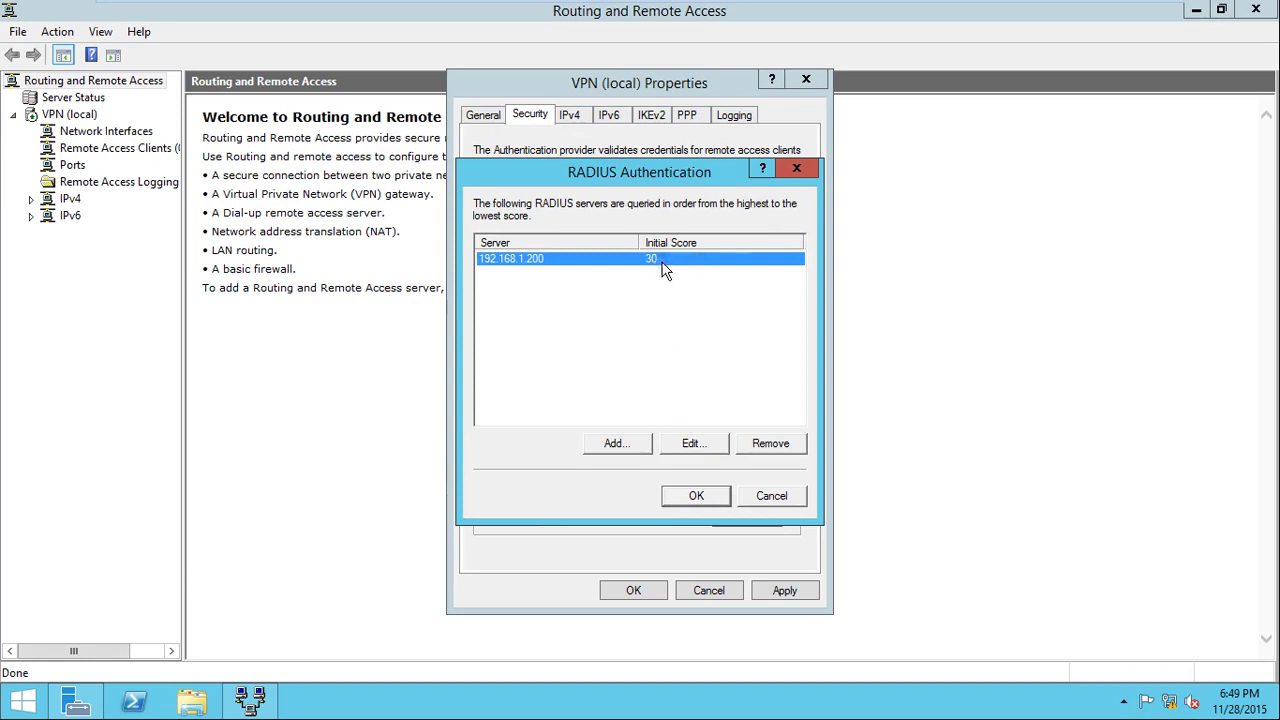
pyautogui.click(790, 505)
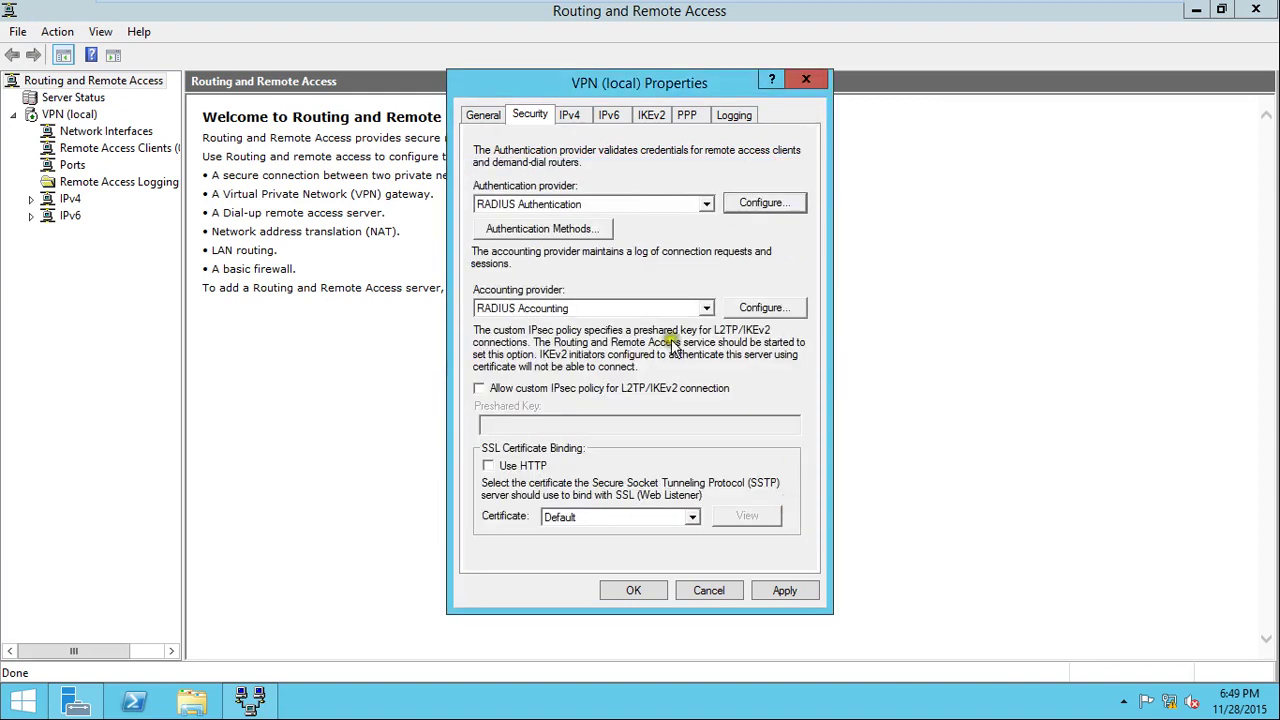
# Step: Disable EAP so only MS-CHAP v2 remains, apply, and restart the router
pyautogui.click(552, 232)
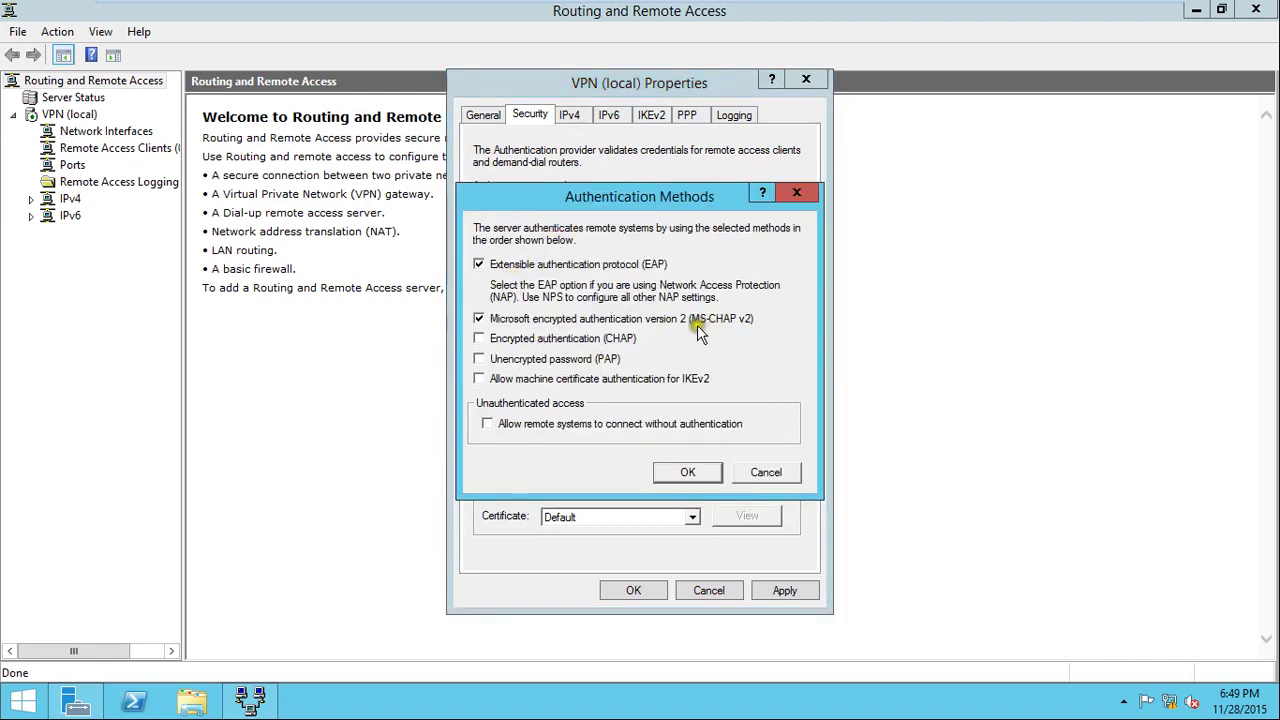
pyautogui.click(479, 264)
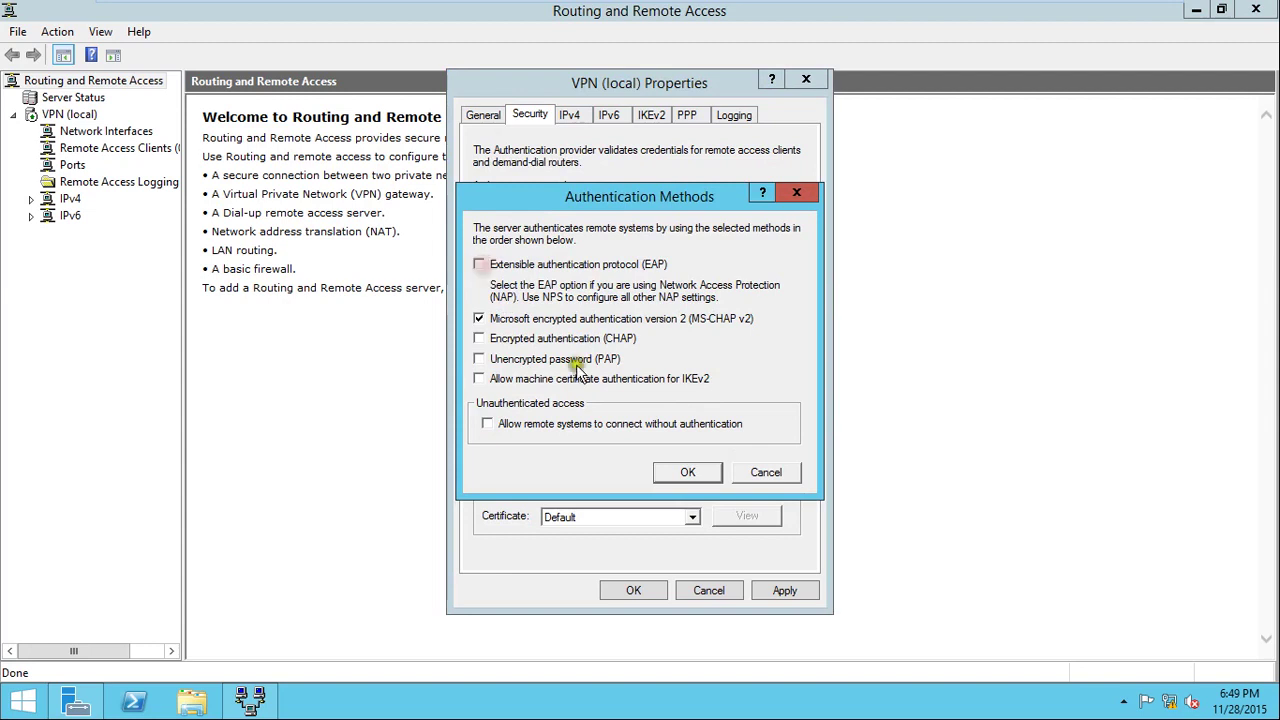
pyautogui.click(690, 473)
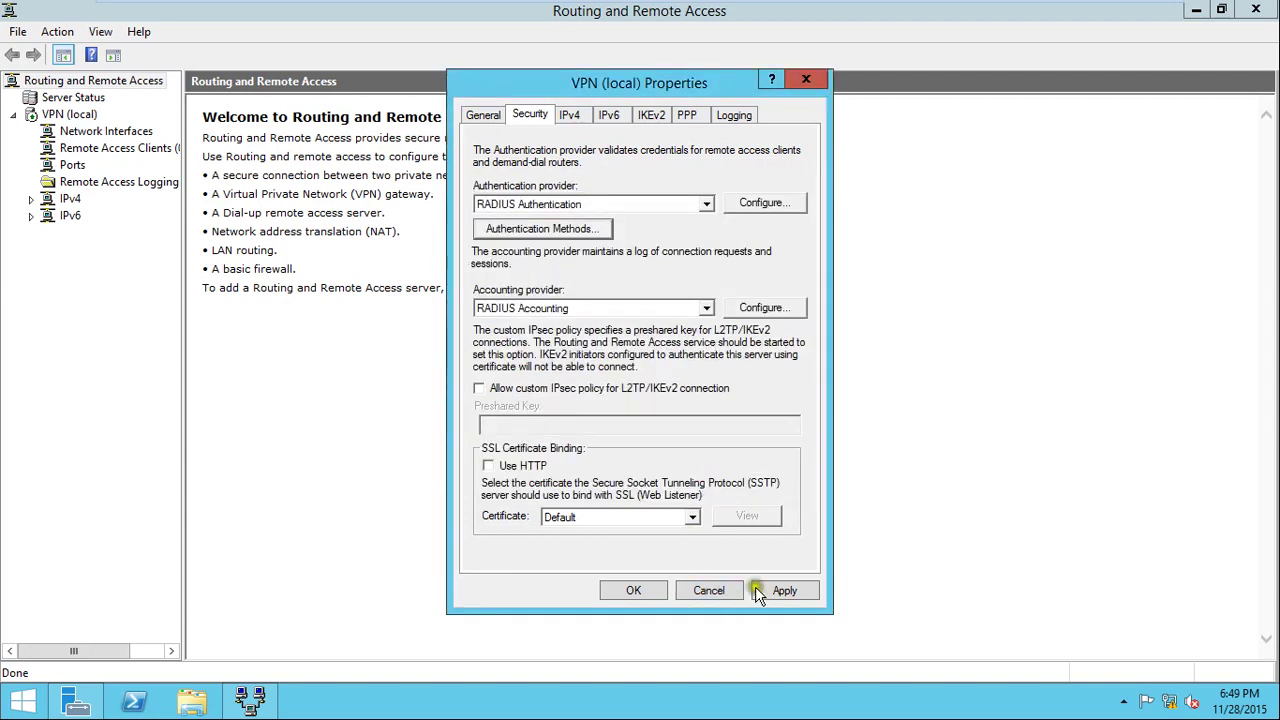
pyautogui.click(786, 590)
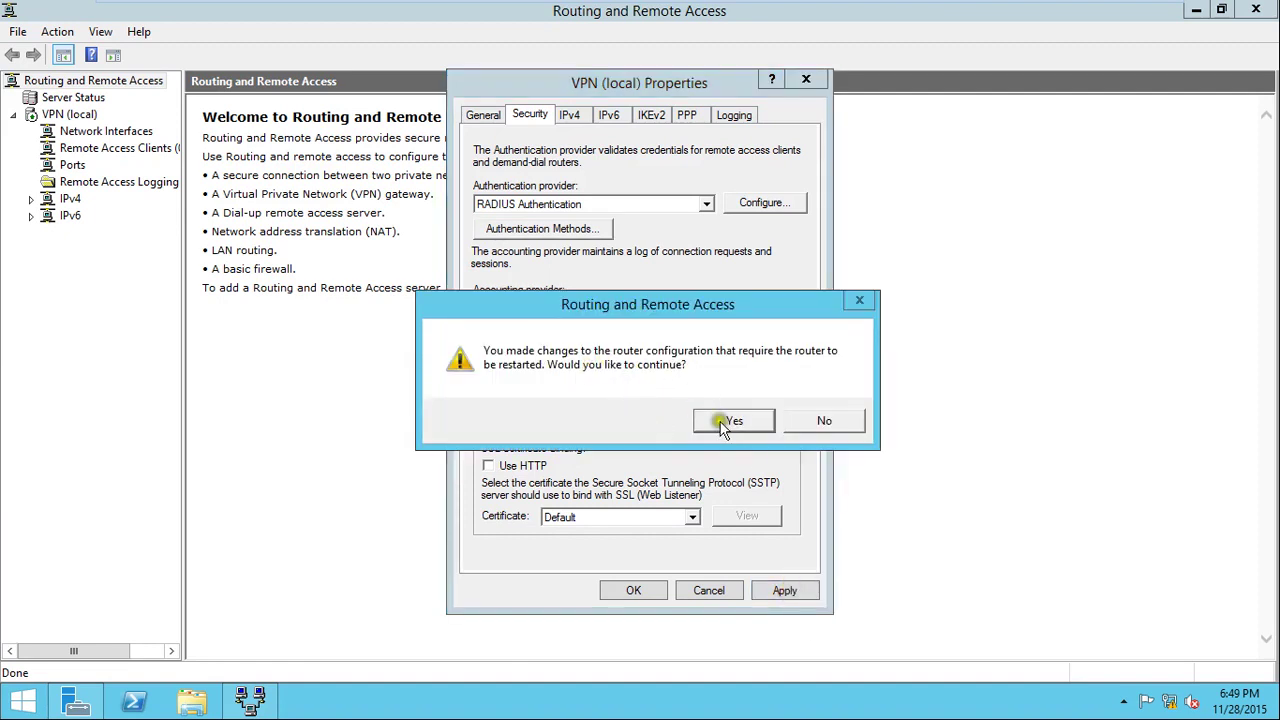
pyautogui.click(713, 421)
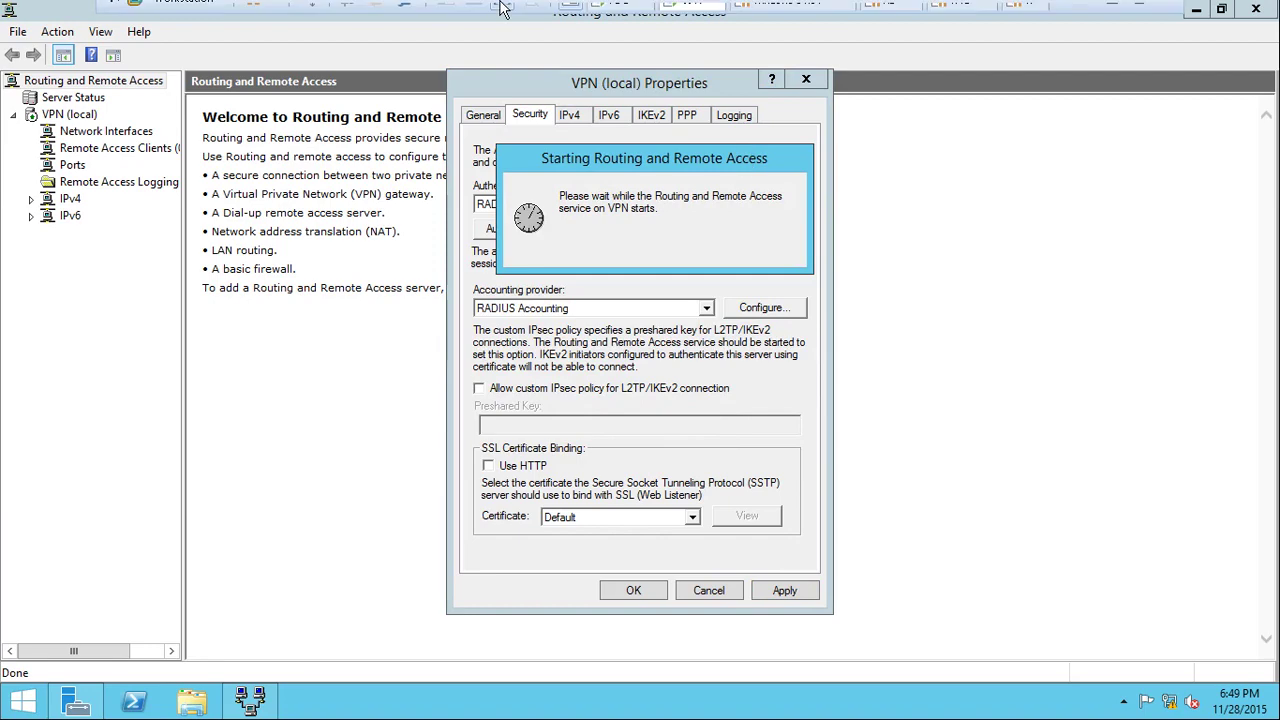
pyautogui.click(619, 14)
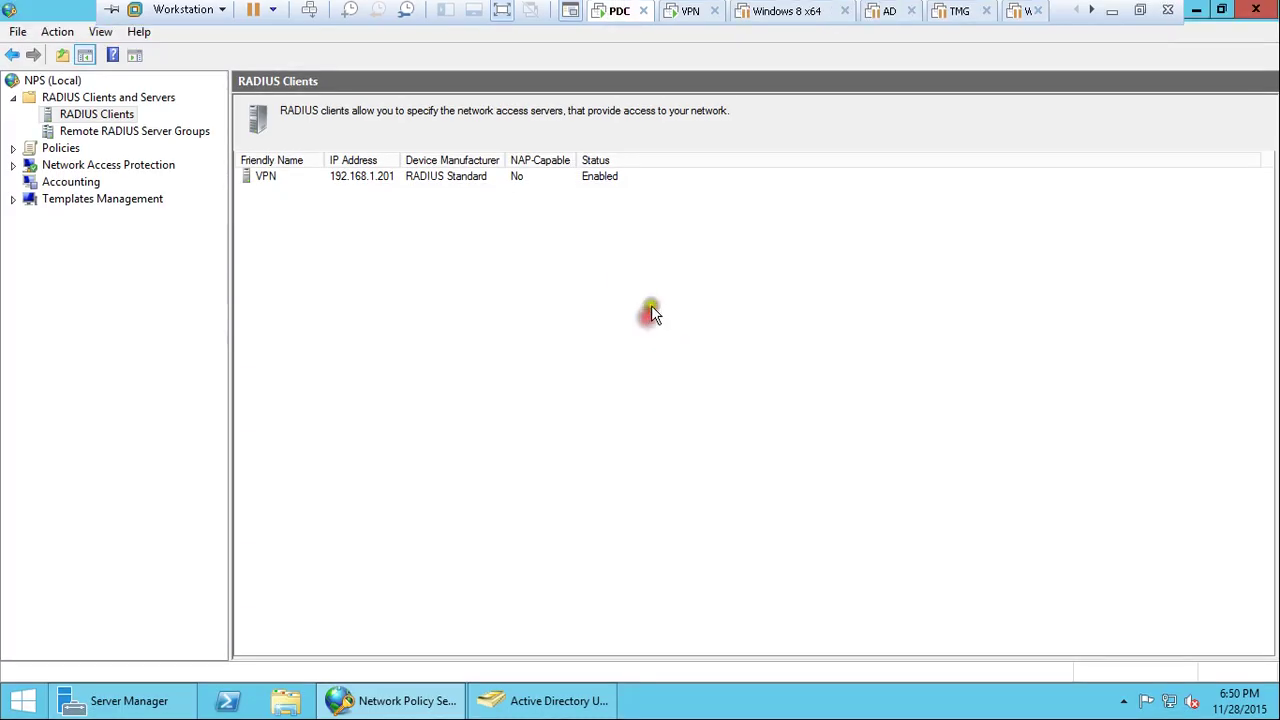
# Step: Under Policies > Network Policies, delete the duplicate VPN Connections 2 policy
pyautogui.click(13, 148)
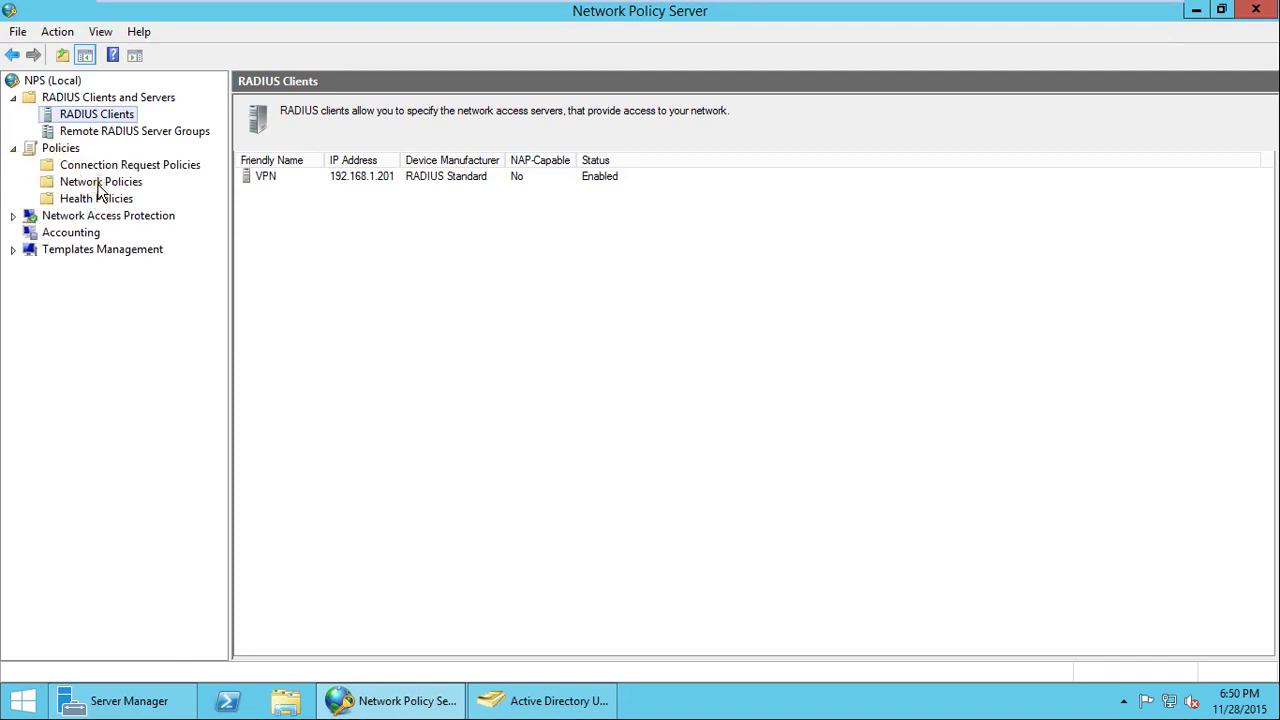
pyautogui.click(99, 184)
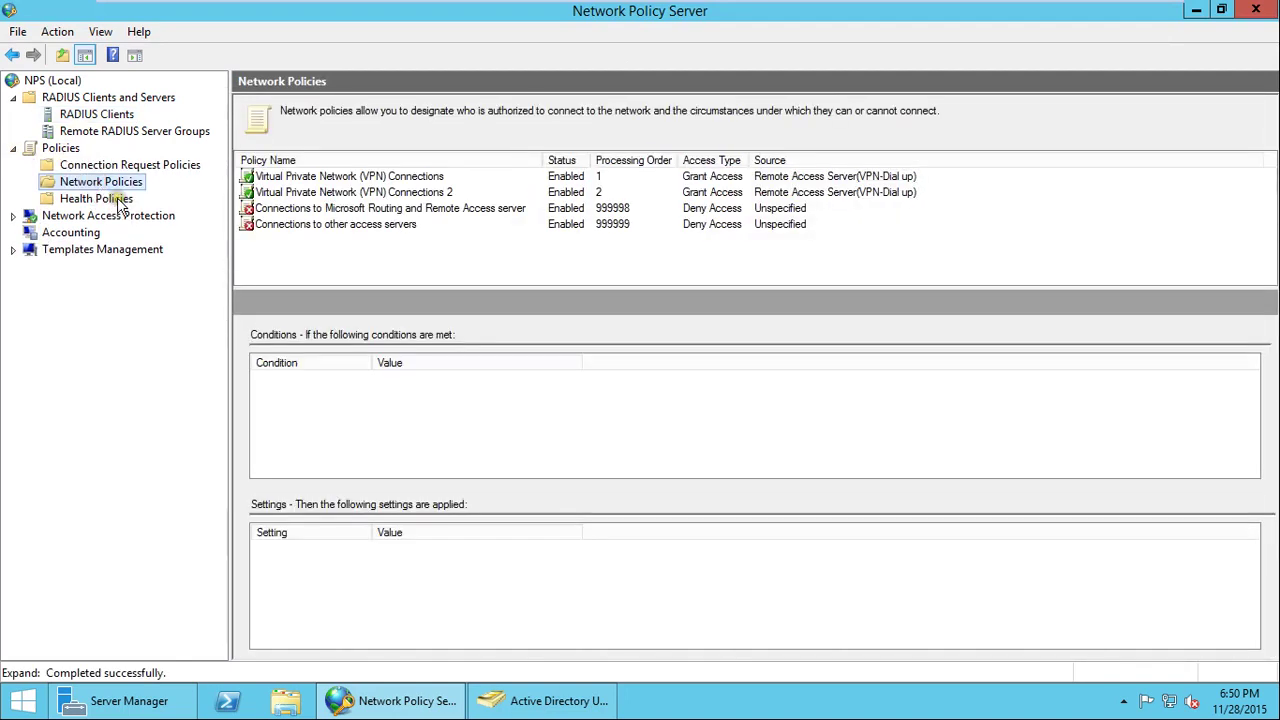
pyautogui.click(413, 200)
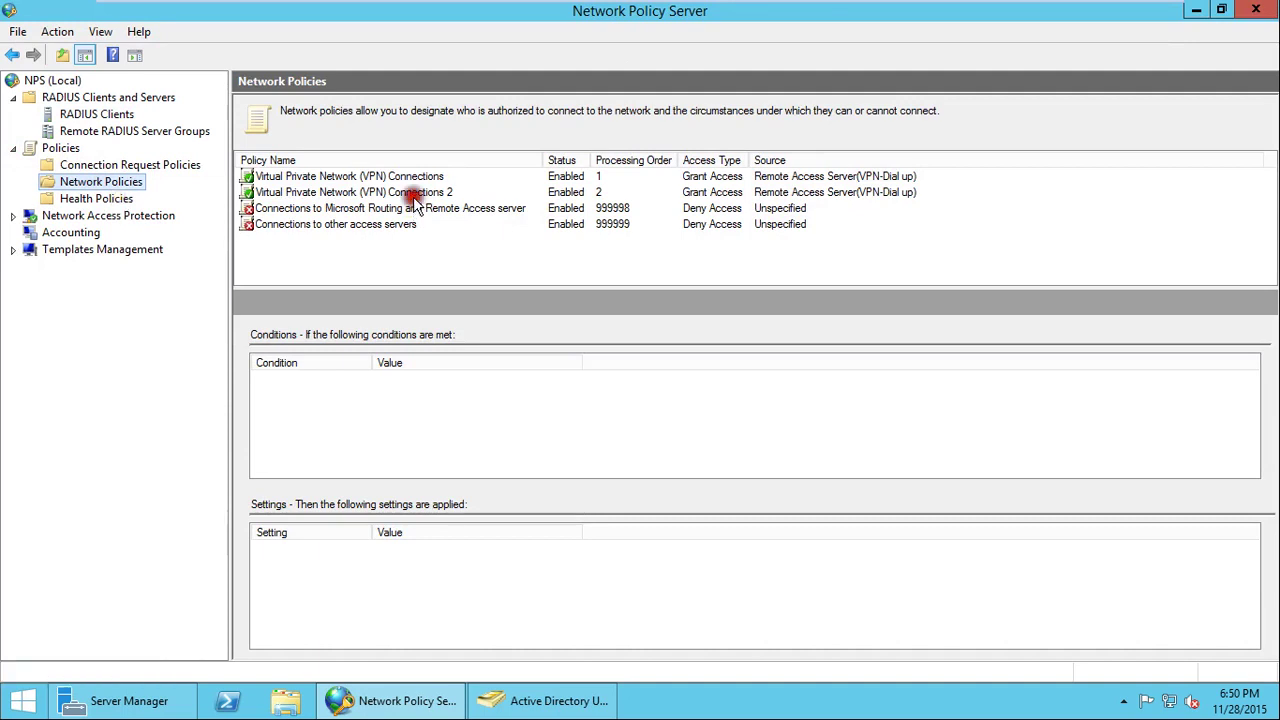
pyautogui.click(403, 175)
pyautogui.click(413, 200)
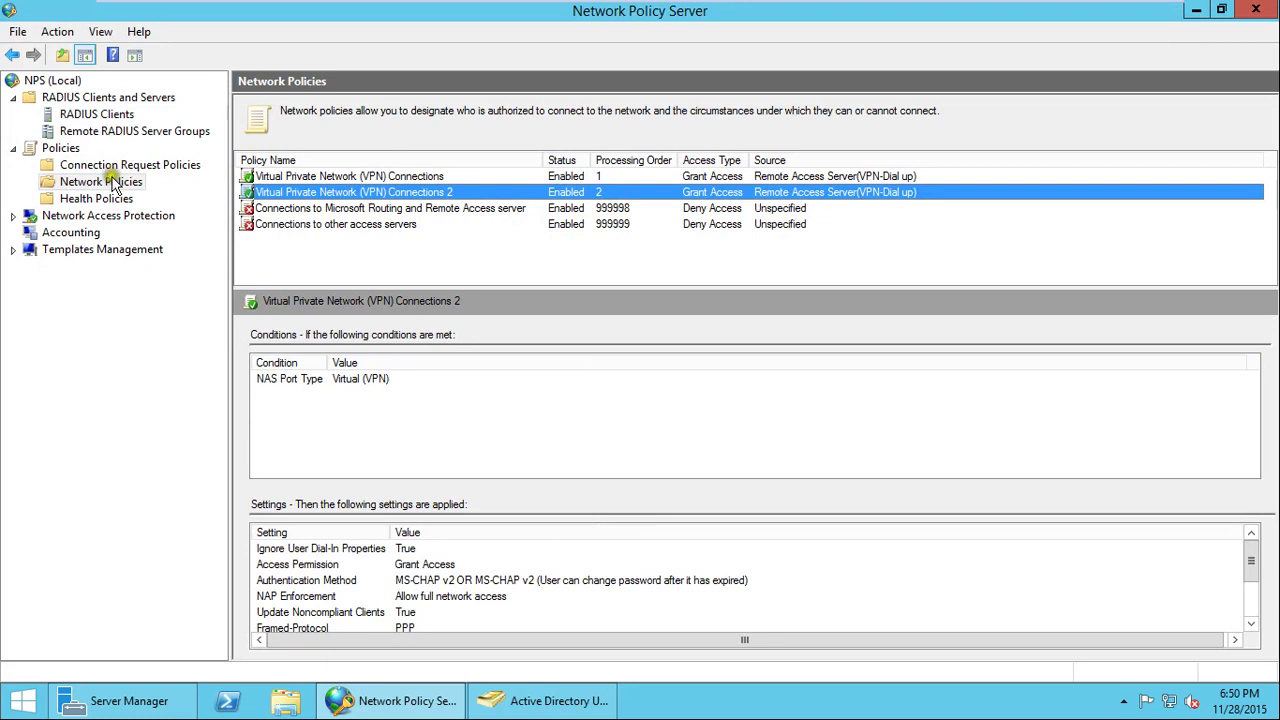
pyautogui.rightClick(415, 199)
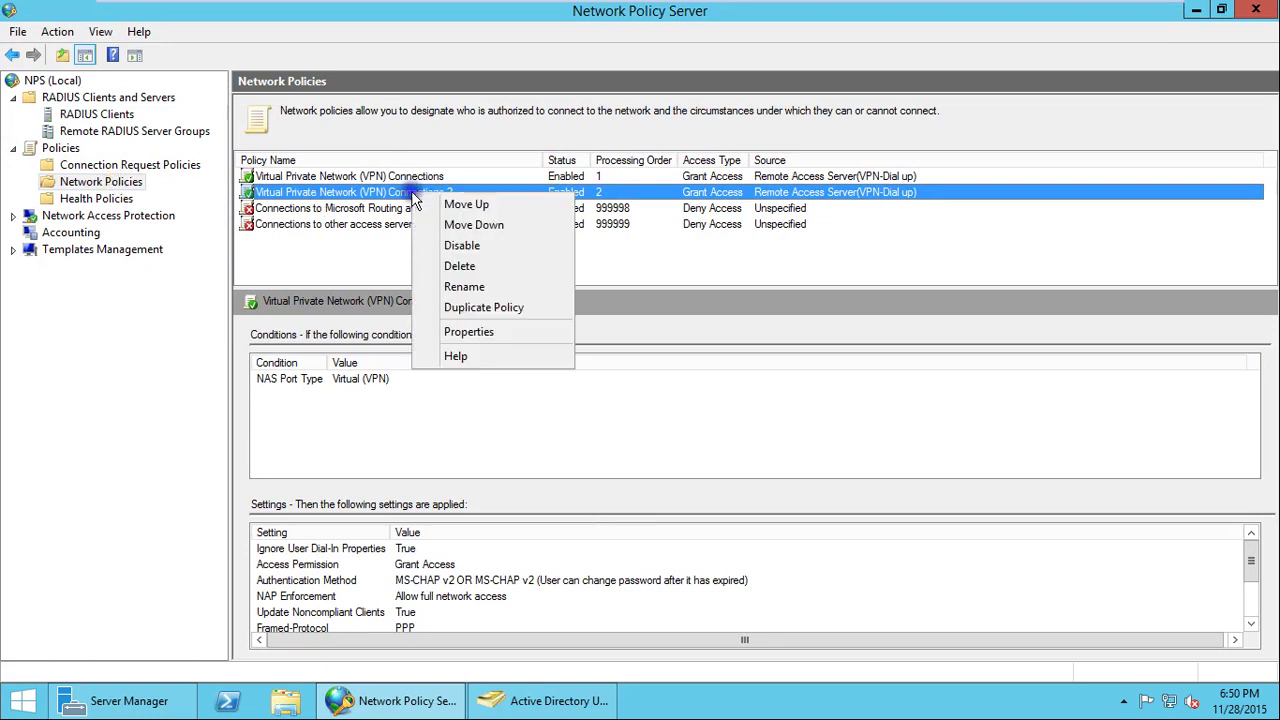
pyautogui.click(468, 265)
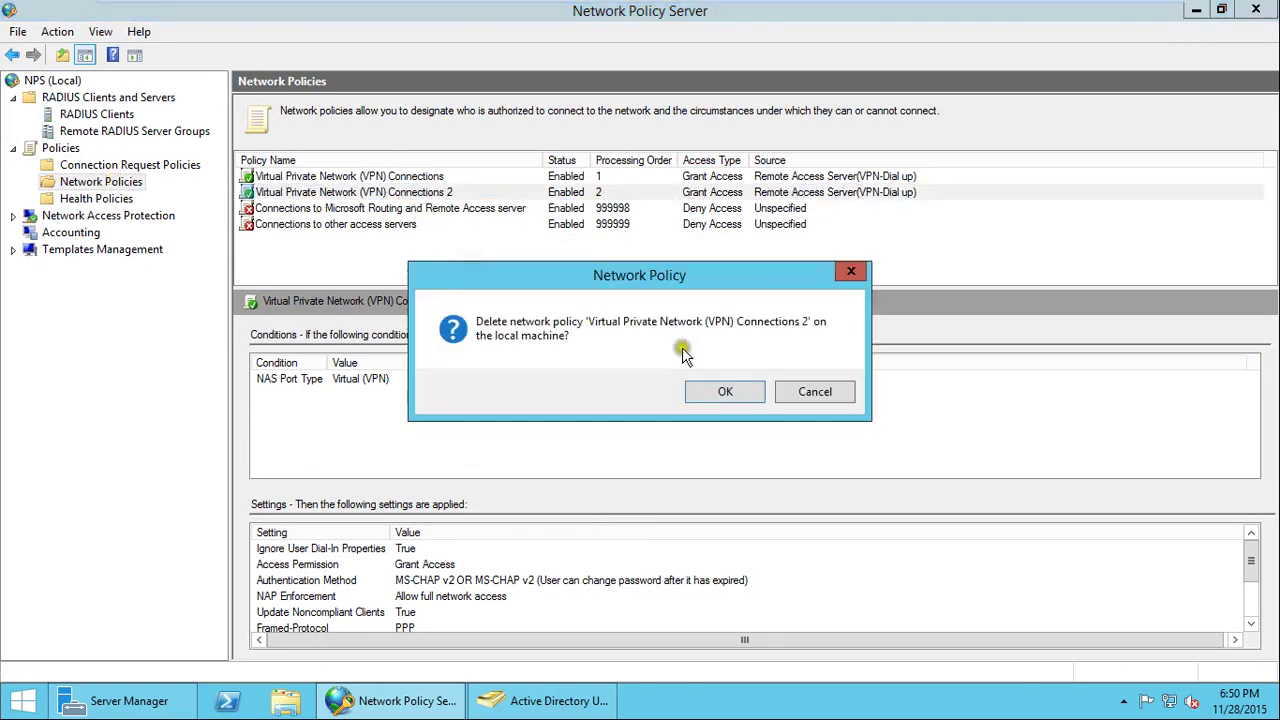
pyautogui.click(721, 396)
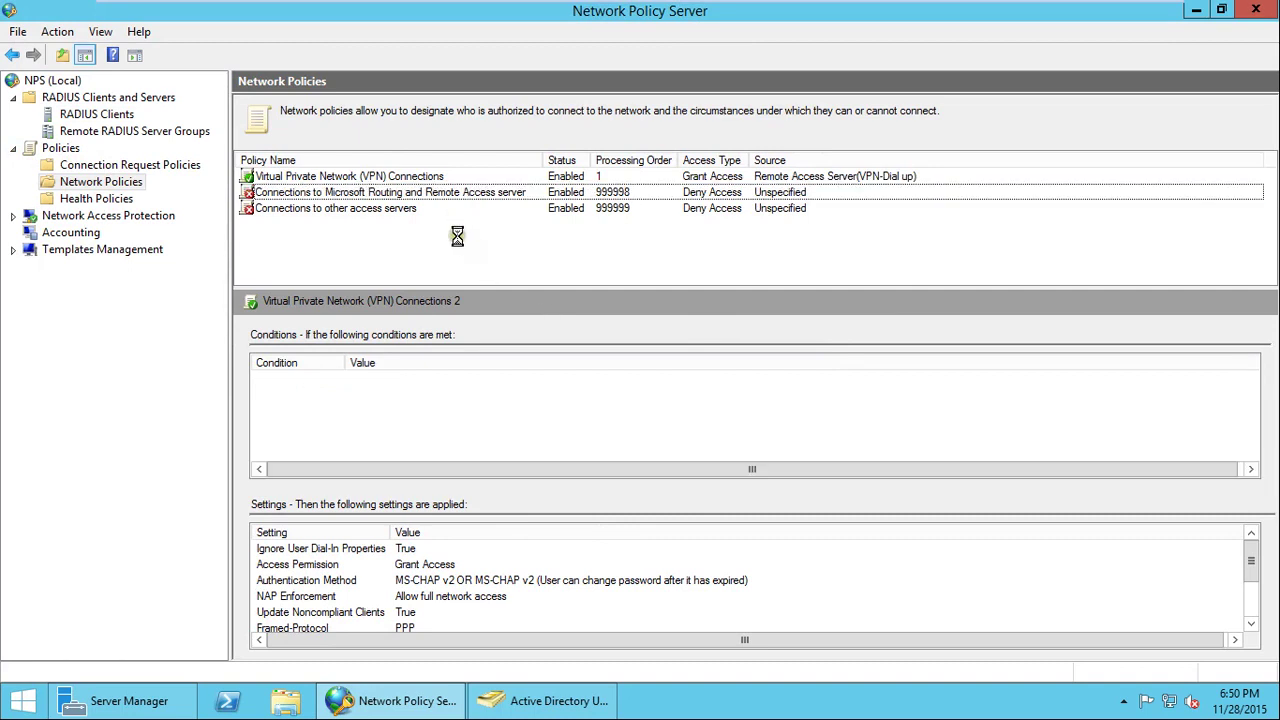
# Step: Refresh the Network Policies list and inspect each remaining policy
pyautogui.rightClick(127, 183)
pyautogui.click(216, 268)
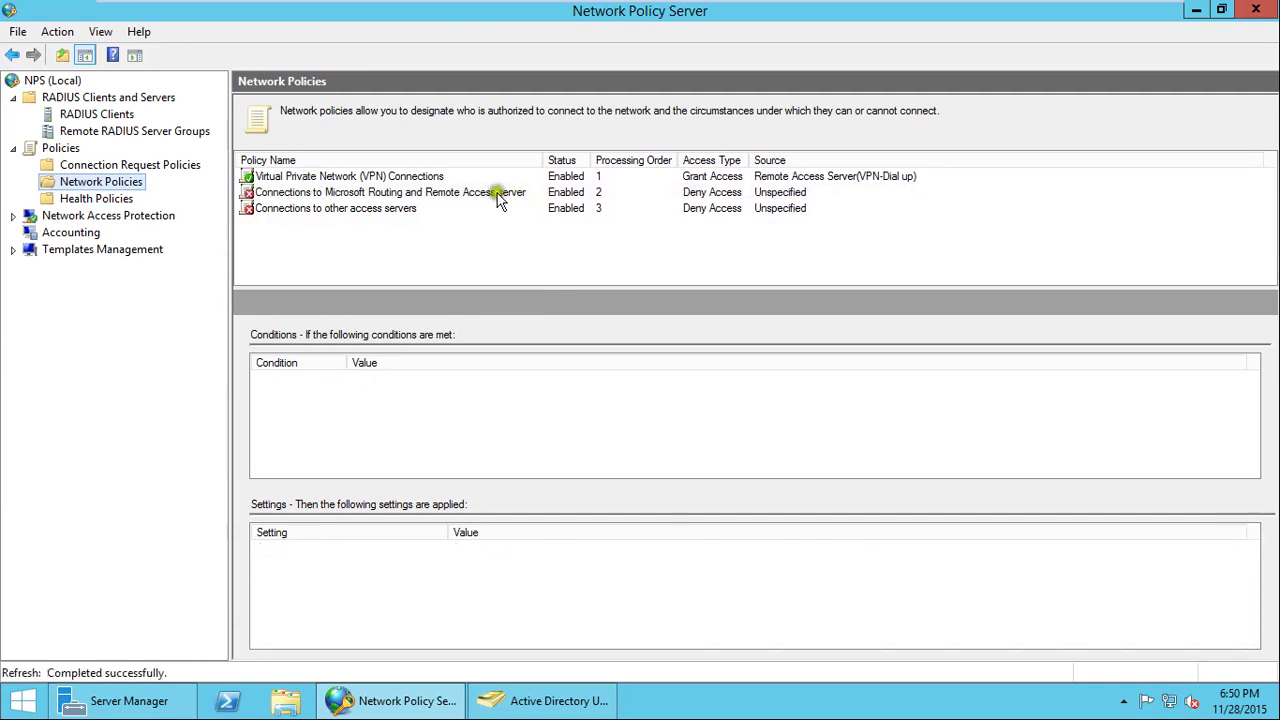
pyautogui.click(420, 195)
pyautogui.click(292, 210)
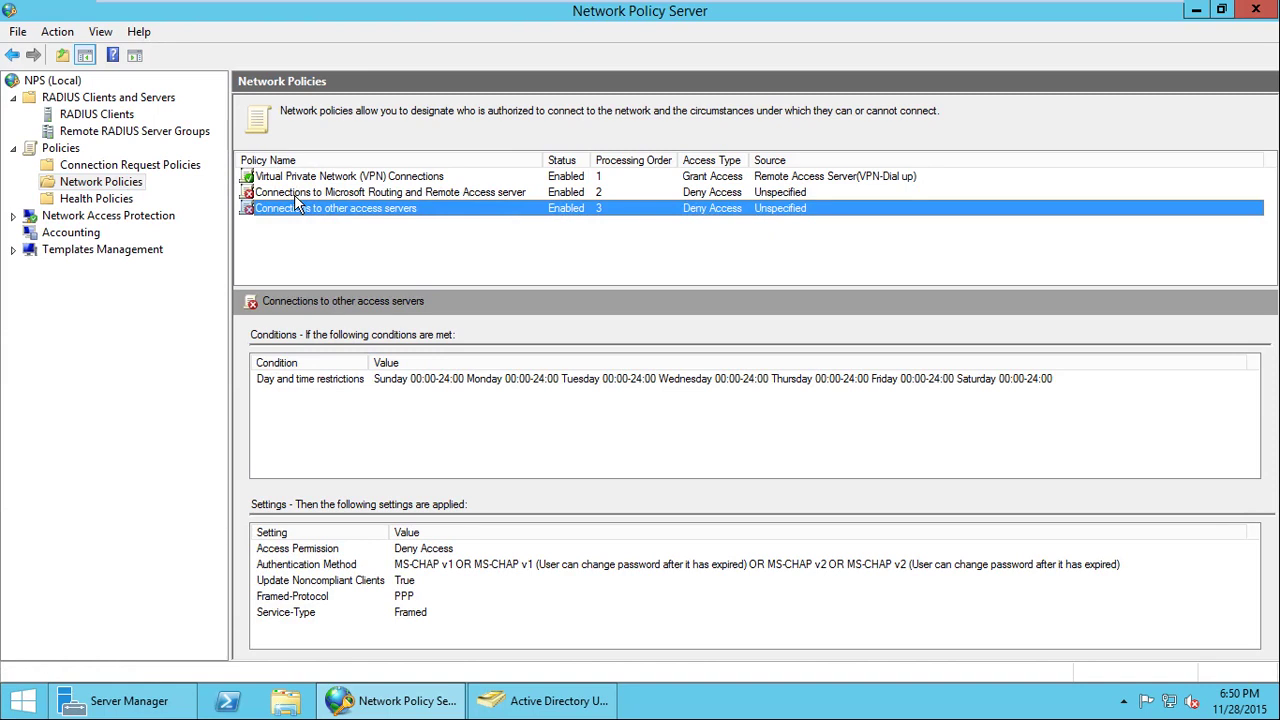
pyautogui.click(294, 194)
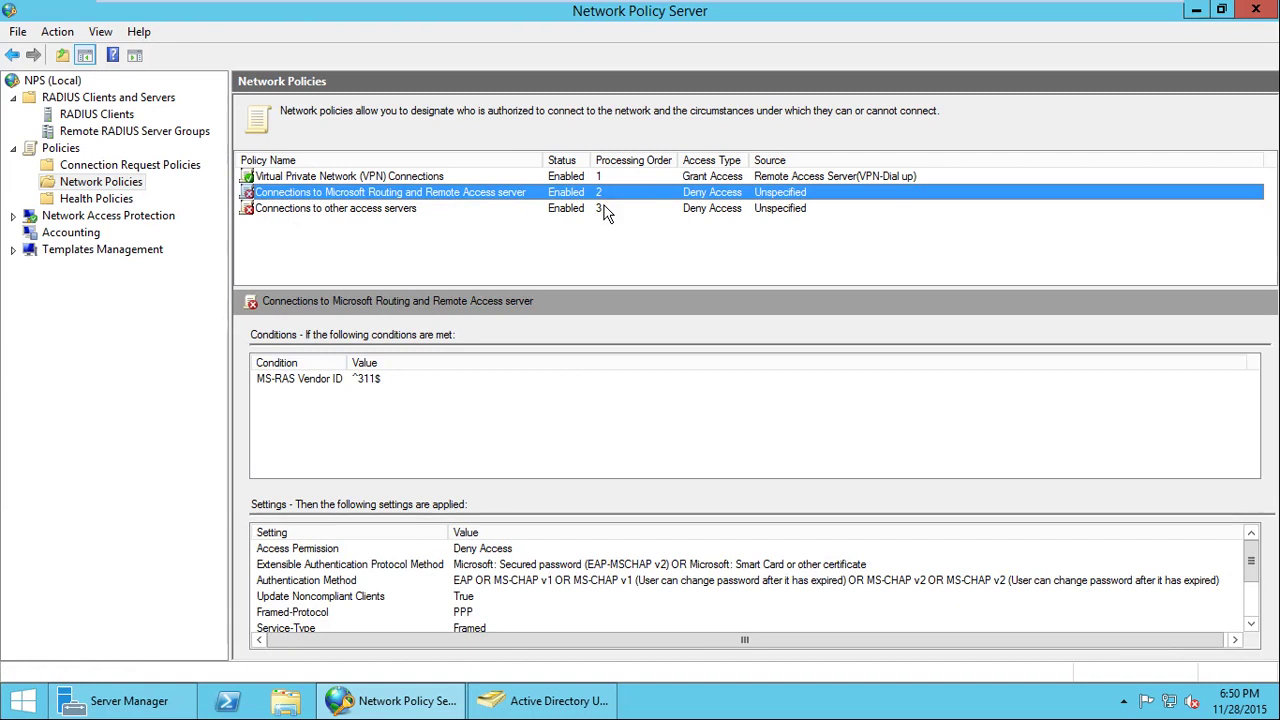
pyautogui.click(360, 176)
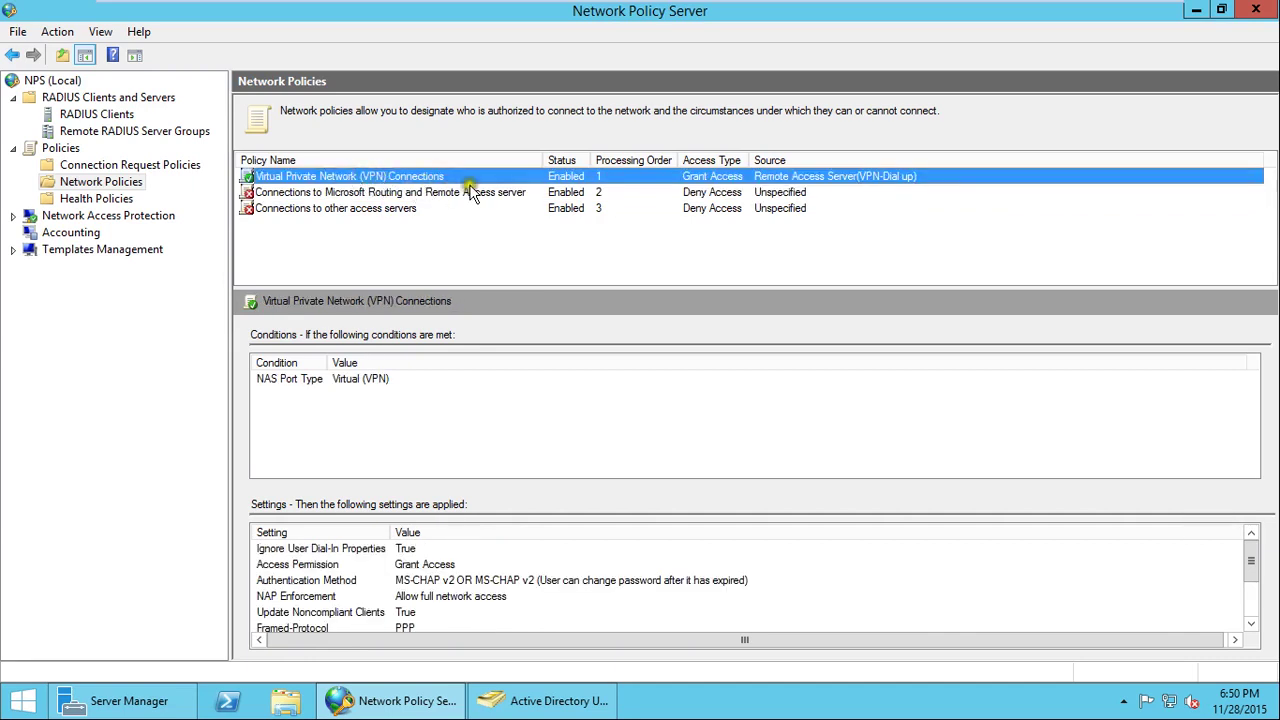
# Step: Open the Virtual Private Network (VPN) Connections policy's Properties dialog
pyautogui.doubleClick(367, 177)
pyautogui.click(705, 179)
pyautogui.click(566, 181)
pyautogui.click(494, 183)
pyautogui.click(601, 193)
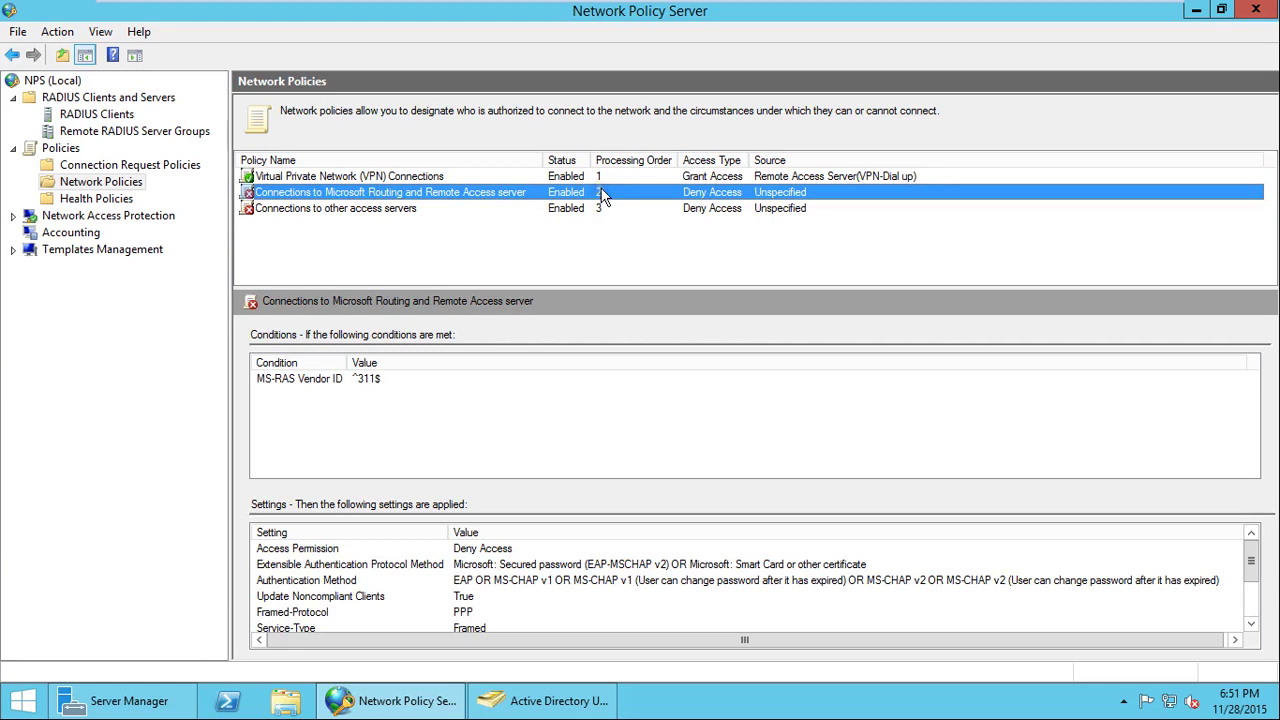
pyautogui.moveTo(610, 194)
pyautogui.mouseDown()
pyautogui.moveTo(623, 192)
pyautogui.moveTo(427, 196)
pyautogui.mouseUp()
pyautogui.click(404, 178)
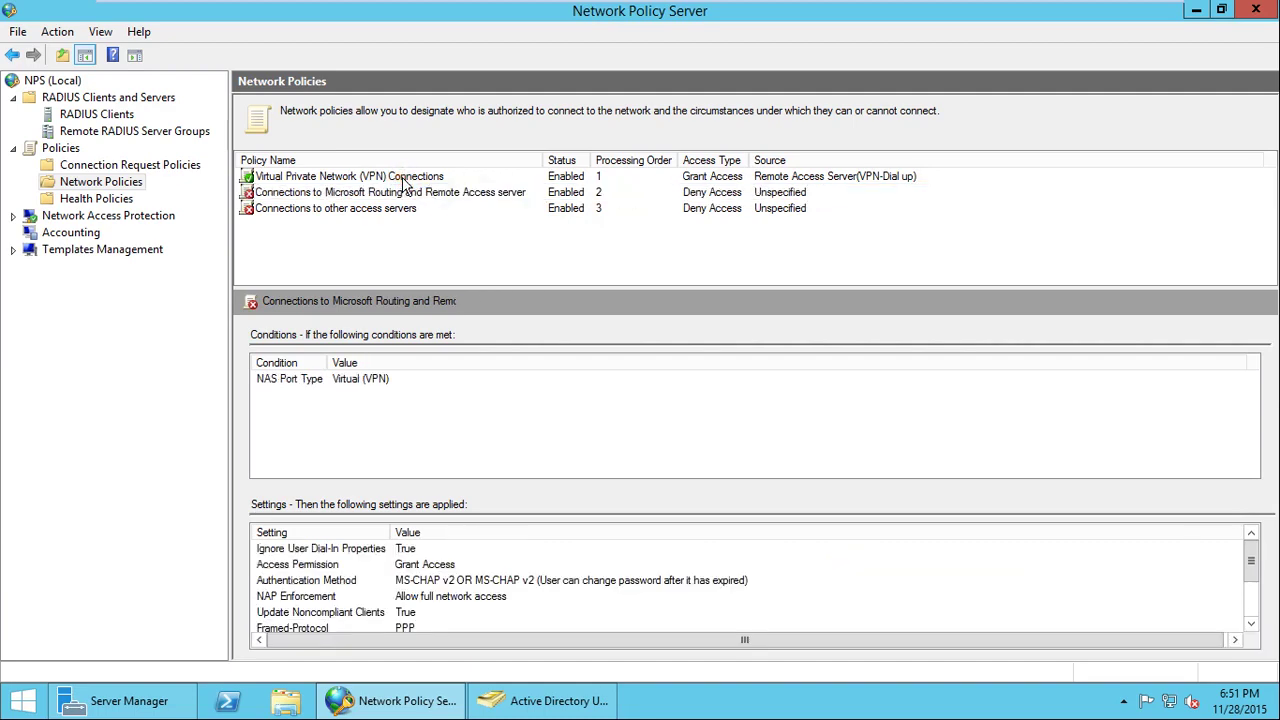
pyautogui.doubleClick(299, 177)
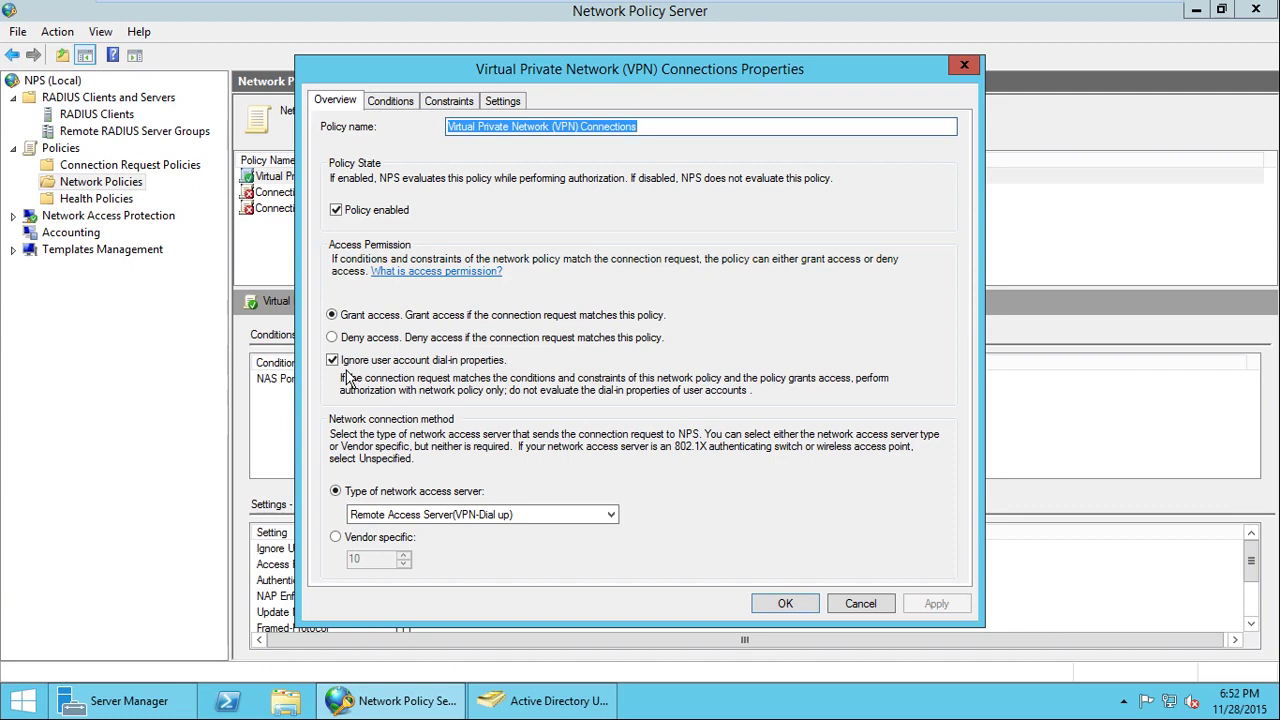
# Step: Bring up Active Directory Users and Computers showing the sales OU's users and groups
pyautogui.click(530, 695)
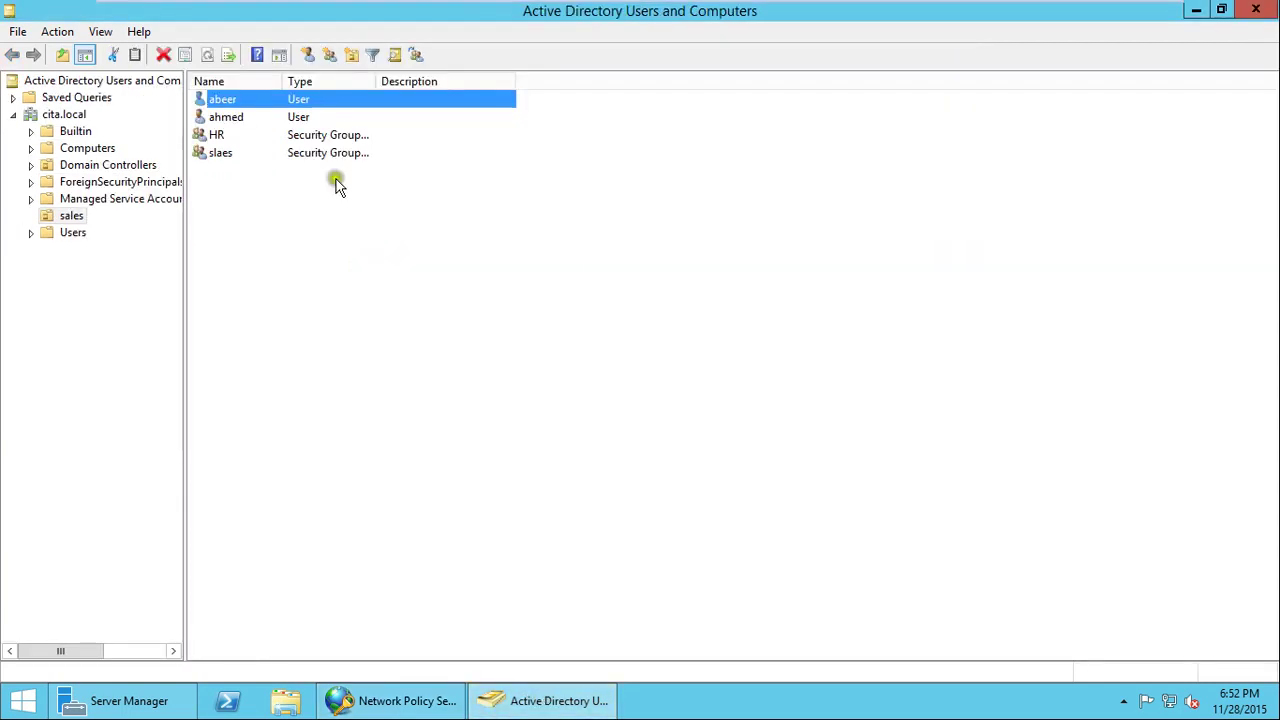
# Step: Verify the user's dial-in access is 'Control access through NPS Network Policy', then cancel
pyautogui.doubleClick(216, 100)
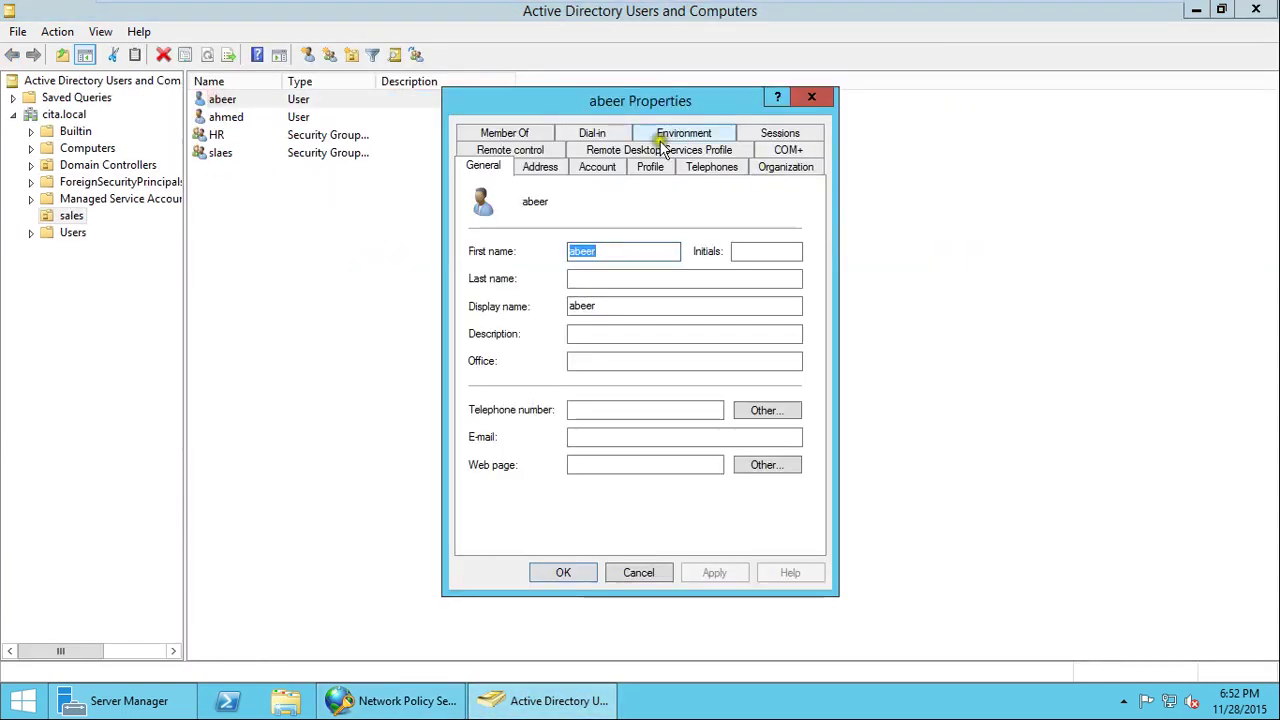
pyautogui.click(591, 133)
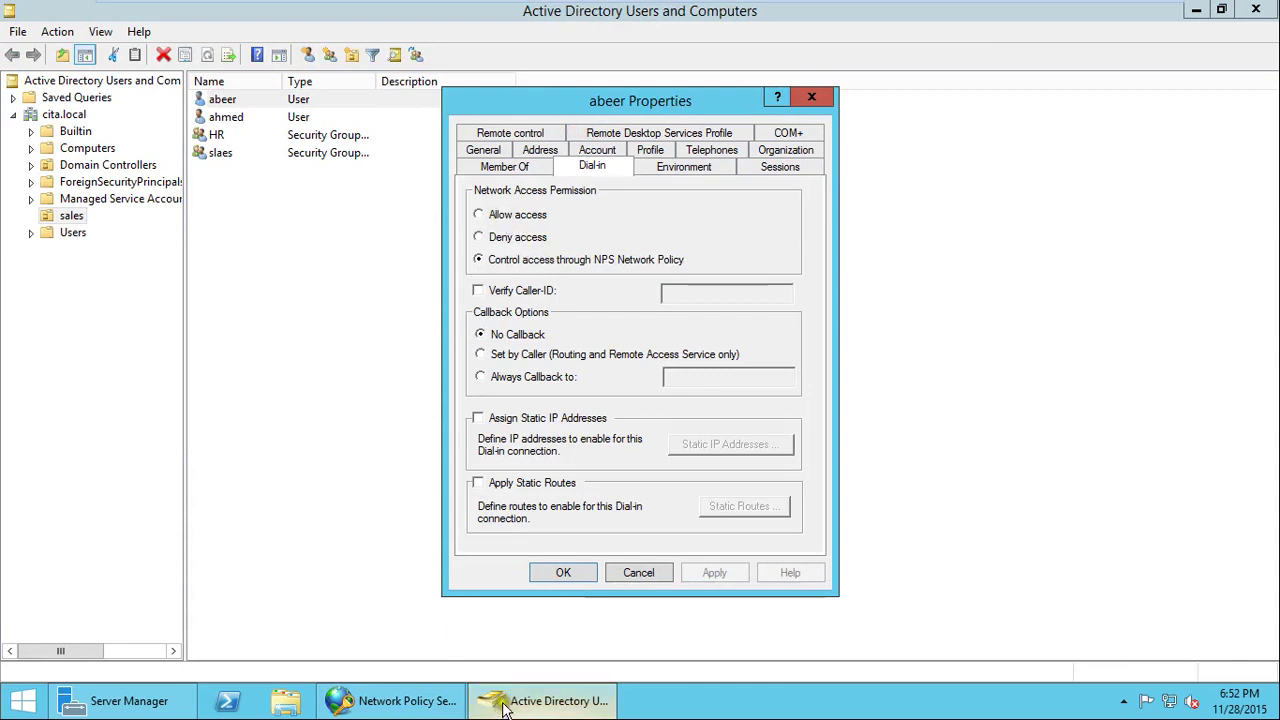
pyautogui.click(403, 706)
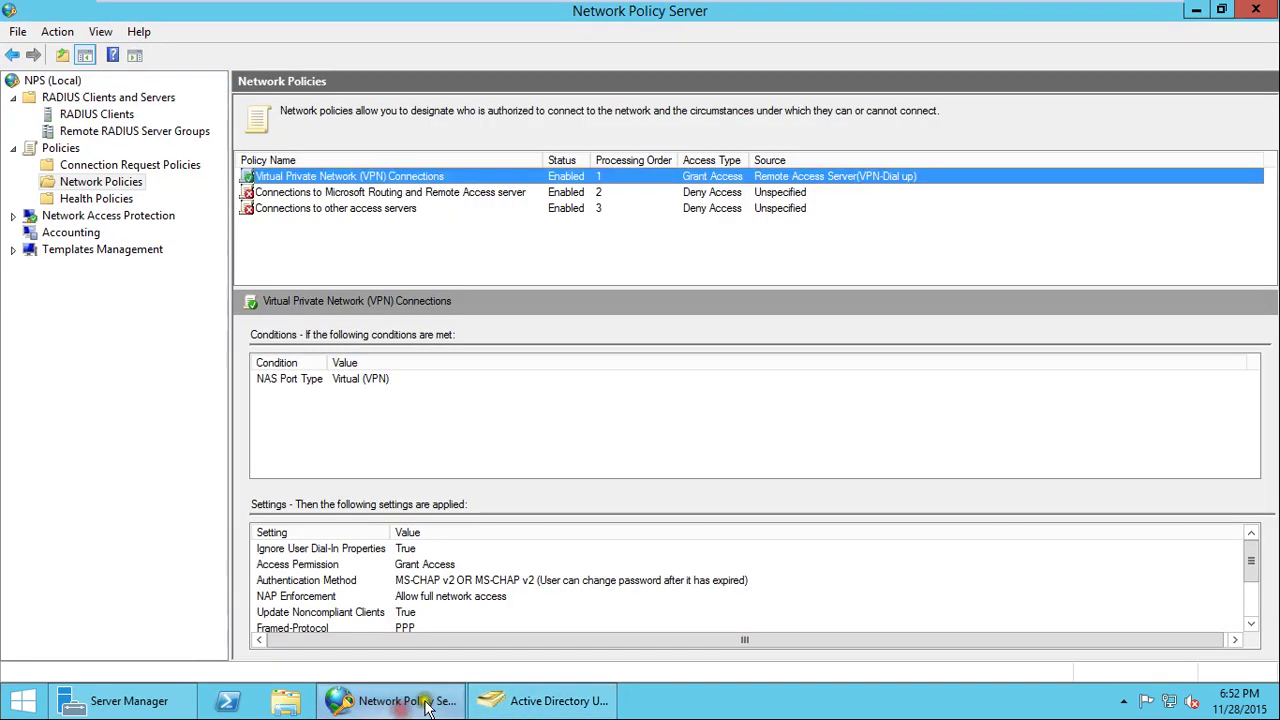
pyautogui.click(512, 712)
pyautogui.click(556, 710)
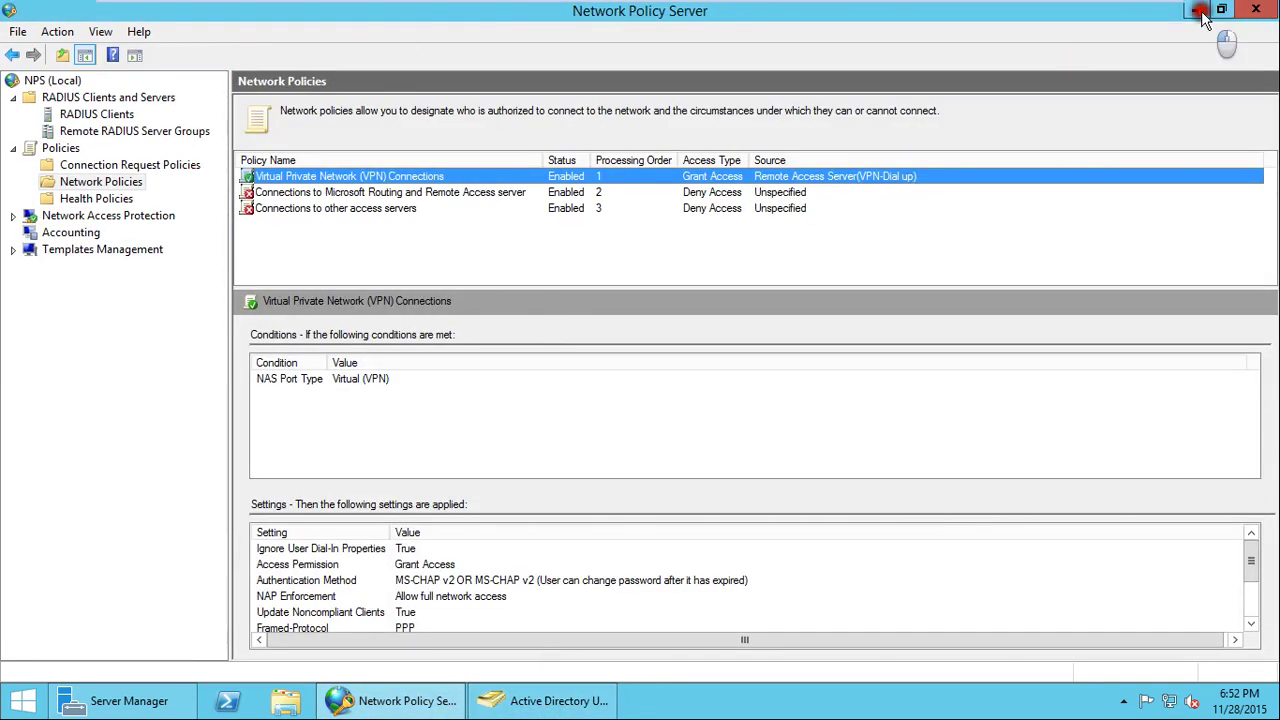
pyautogui.click(1201, 14)
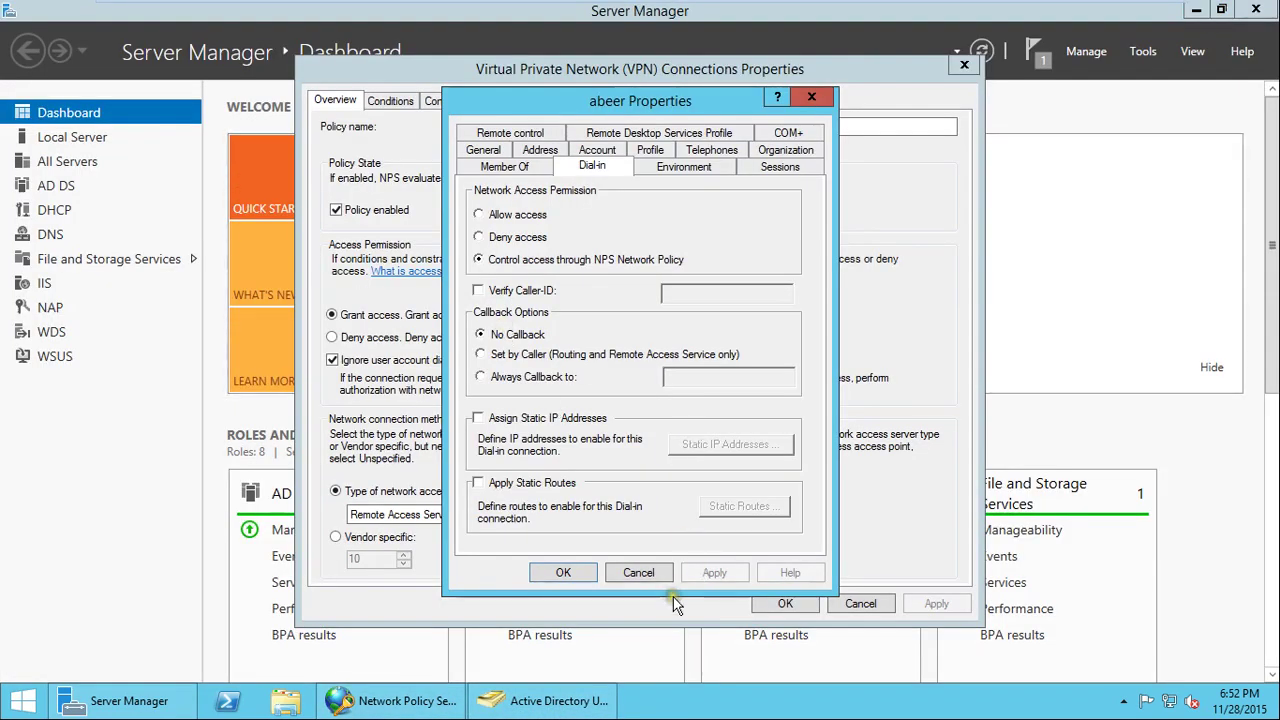
pyautogui.click(640, 573)
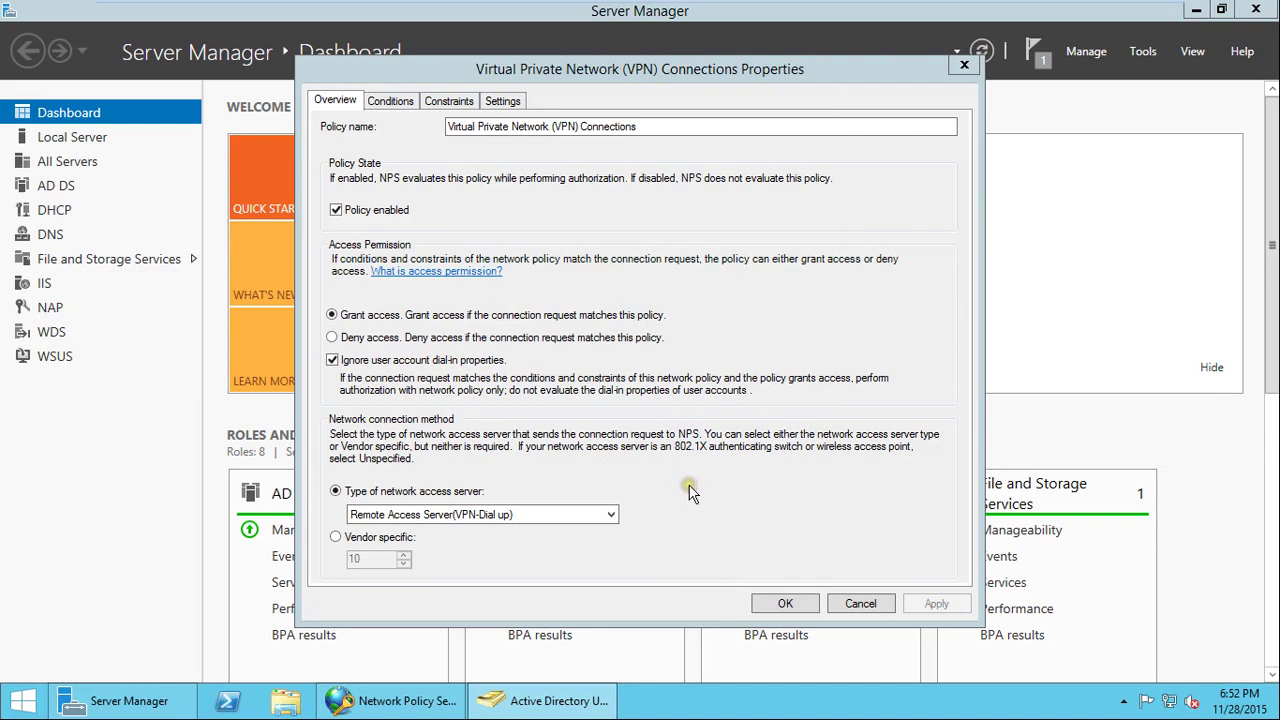
pyautogui.click(392, 102)
# Step: Set the policy's Idle Timeout constraint to disconnect after 5 minutes
pyautogui.click(445, 104)
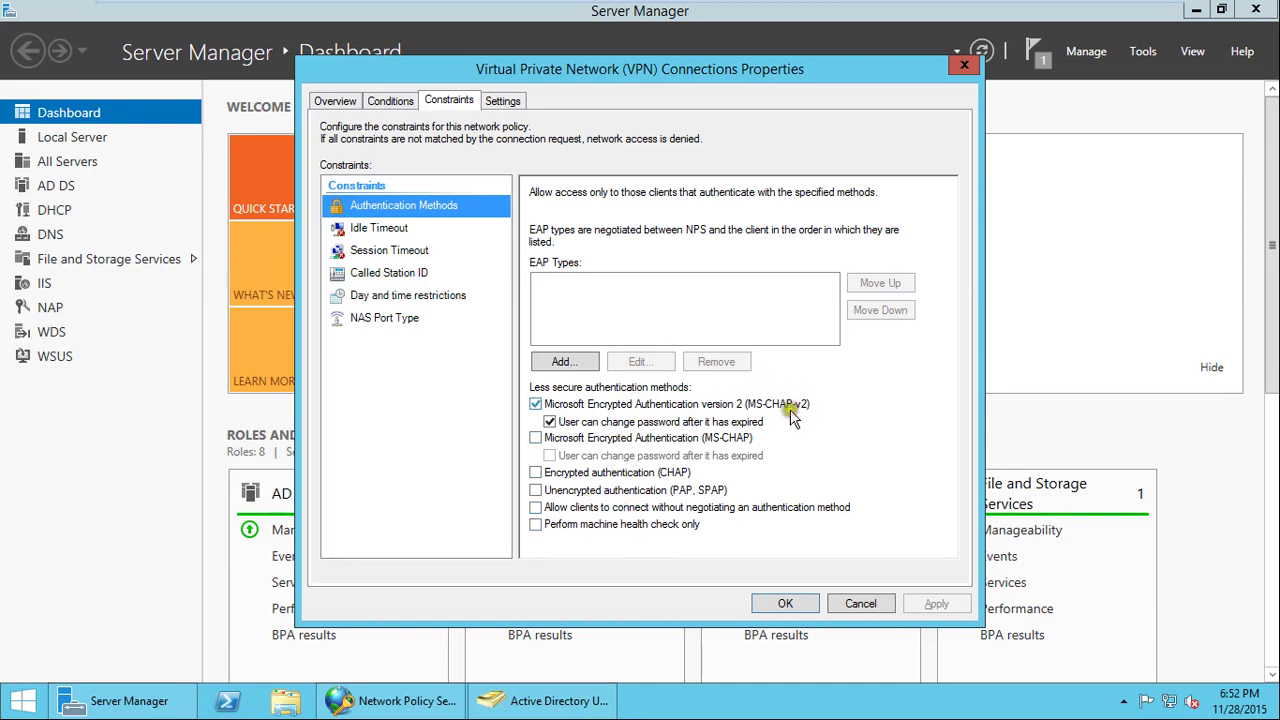
pyautogui.click(388, 231)
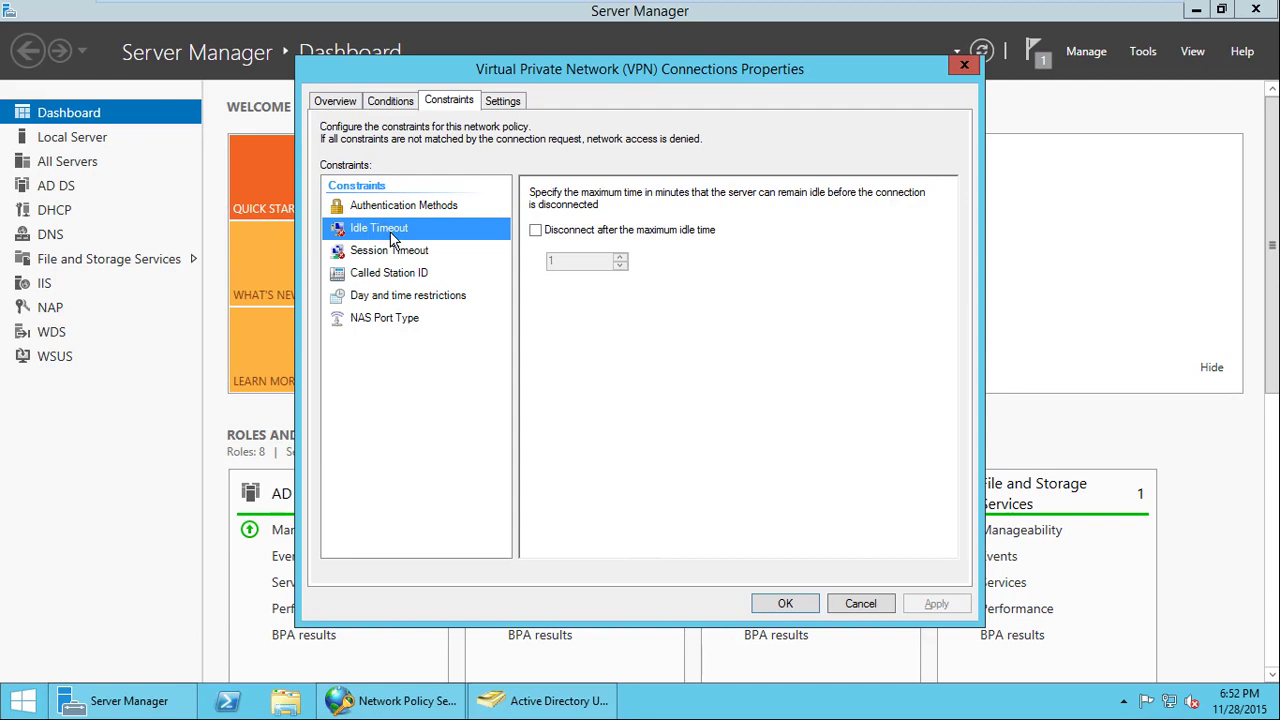
pyautogui.click(536, 232)
pyautogui.moveTo(582, 259); pyautogui.dragTo(505, 268)
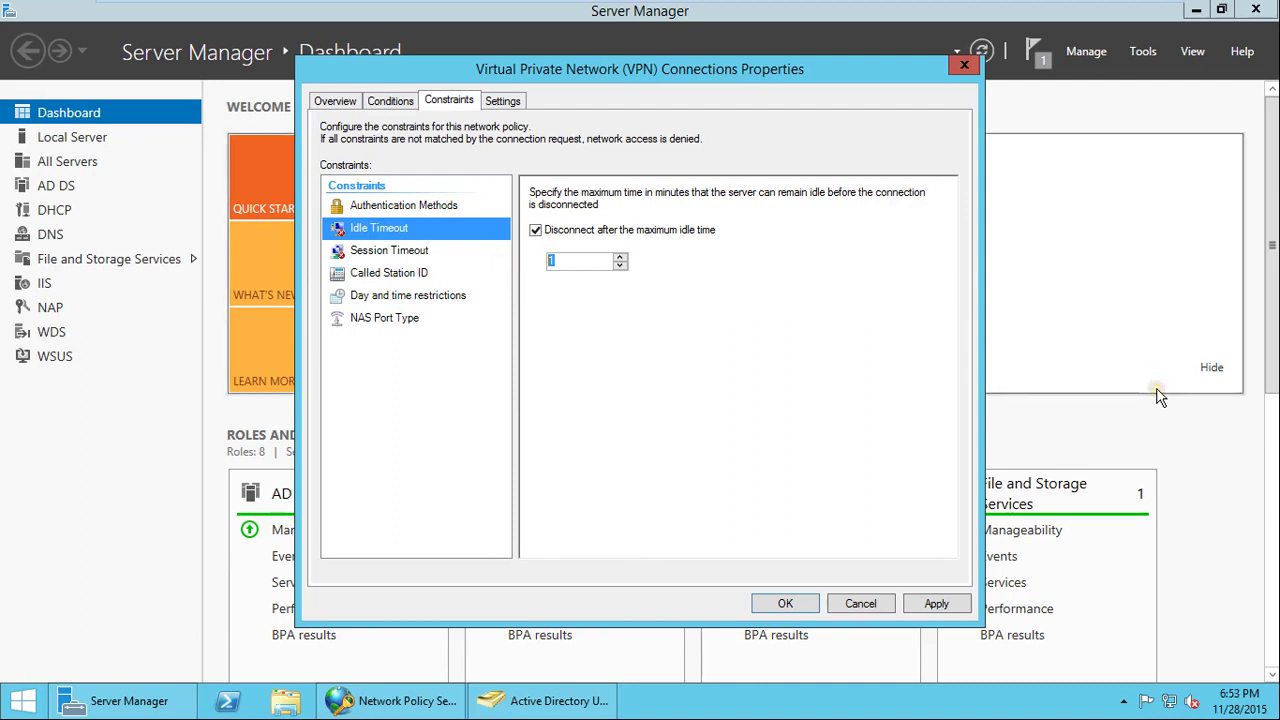
pyautogui.write('5')
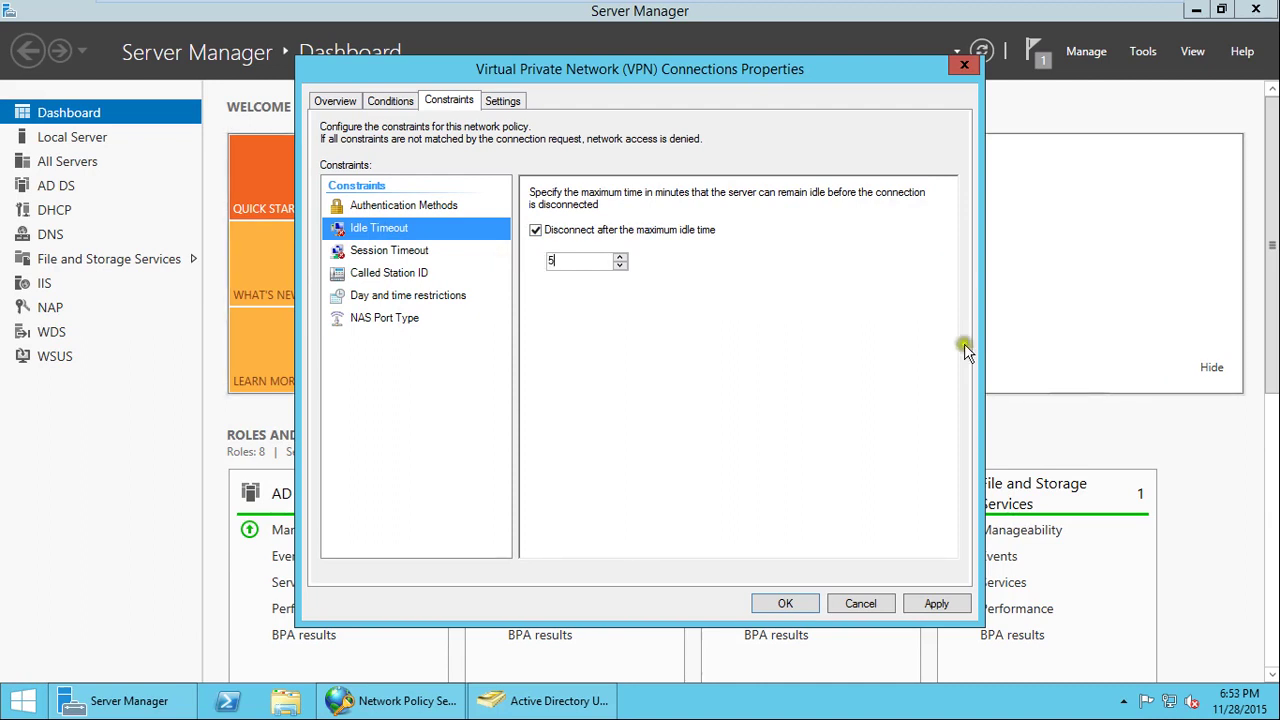
# Step: Set Session Timeout to 60 minutes and turn on Day and time restrictions
pyautogui.click(392, 256)
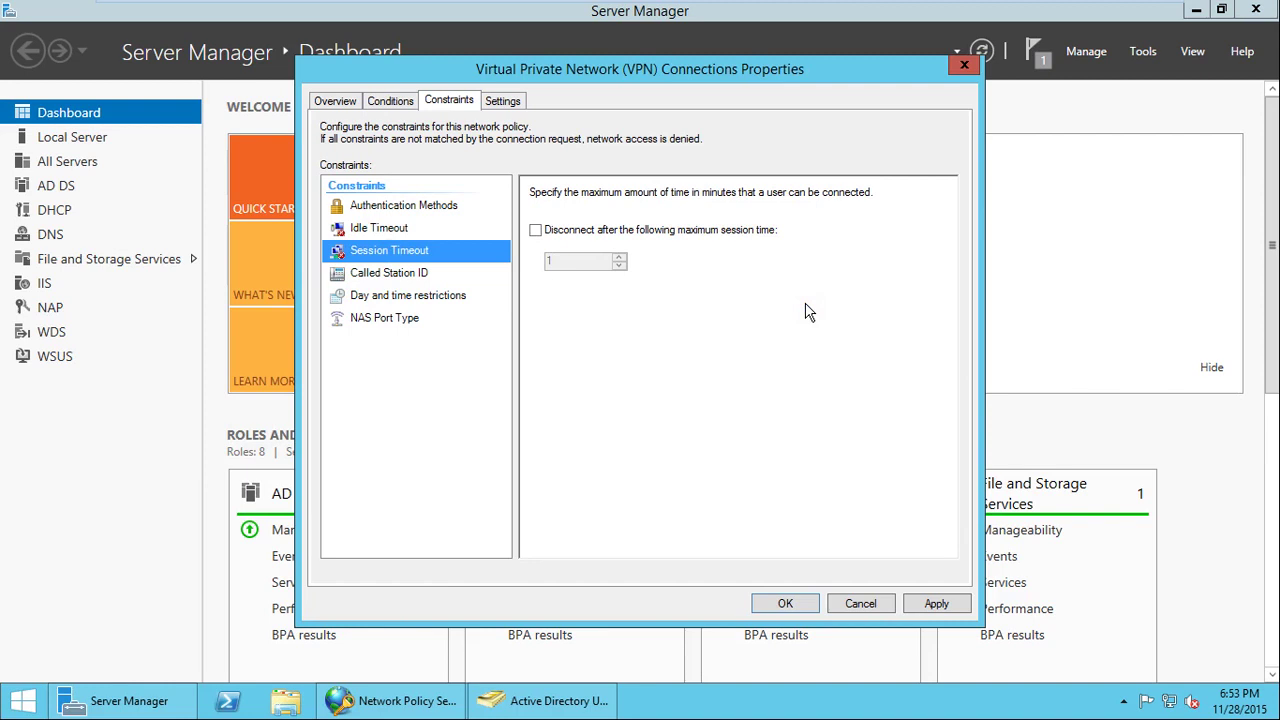
pyautogui.click(536, 231)
pyautogui.click(557, 259)
pyautogui.doubleClick(557, 259)
pyautogui.write('60')
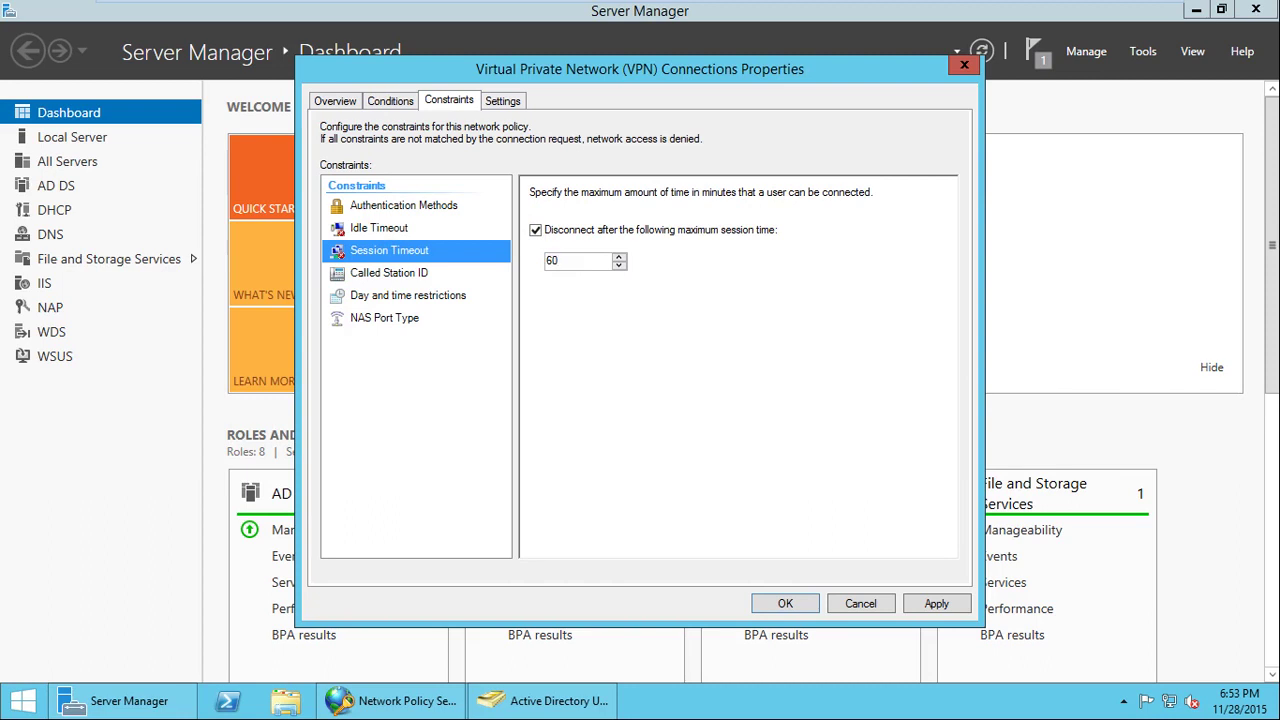
pyautogui.click(380, 277)
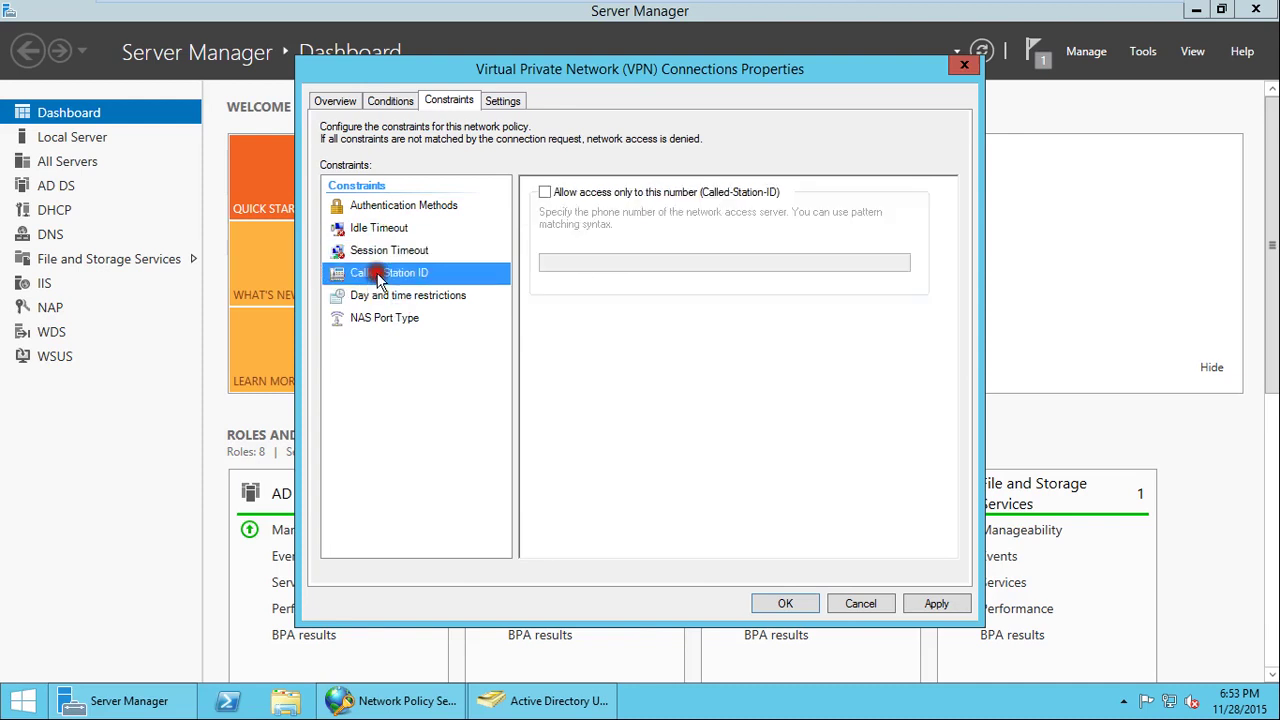
pyautogui.click(411, 298)
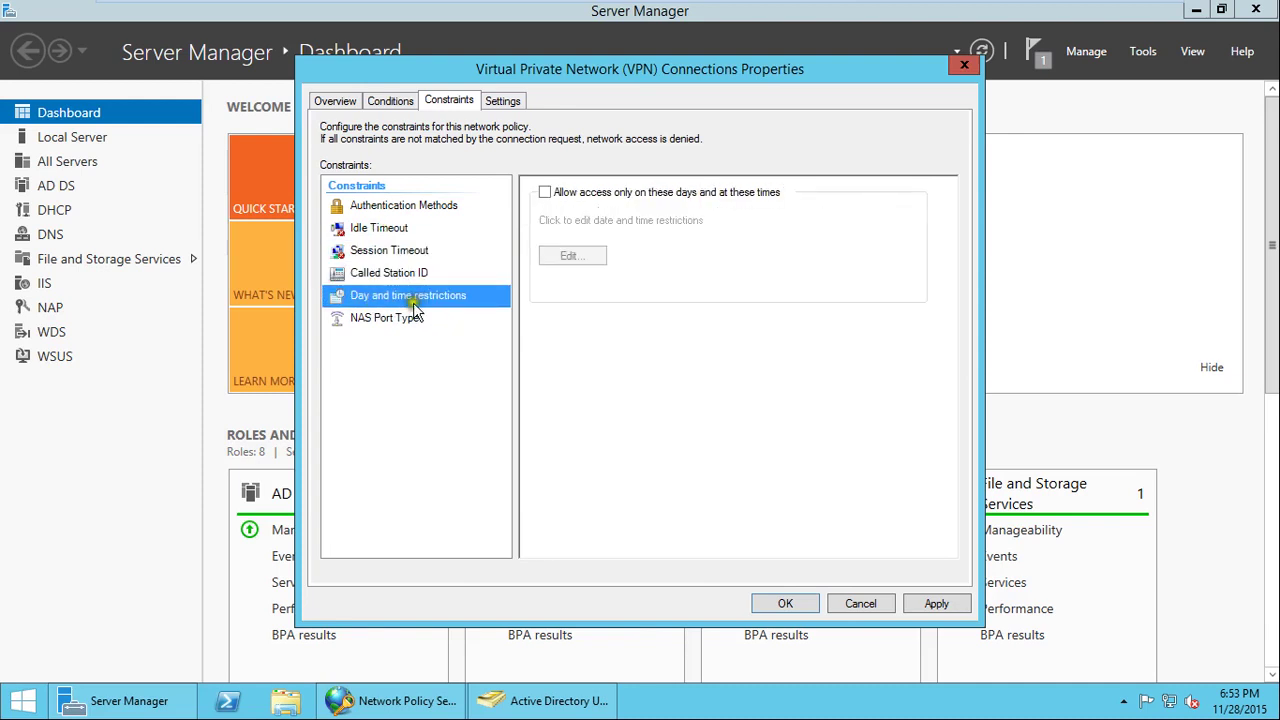
pyautogui.click(544, 192)
# Step: Deny the whole week, then permit Sunday–Thursday 9 AM–6 PM in the schedule grid
pyautogui.click(570, 258)
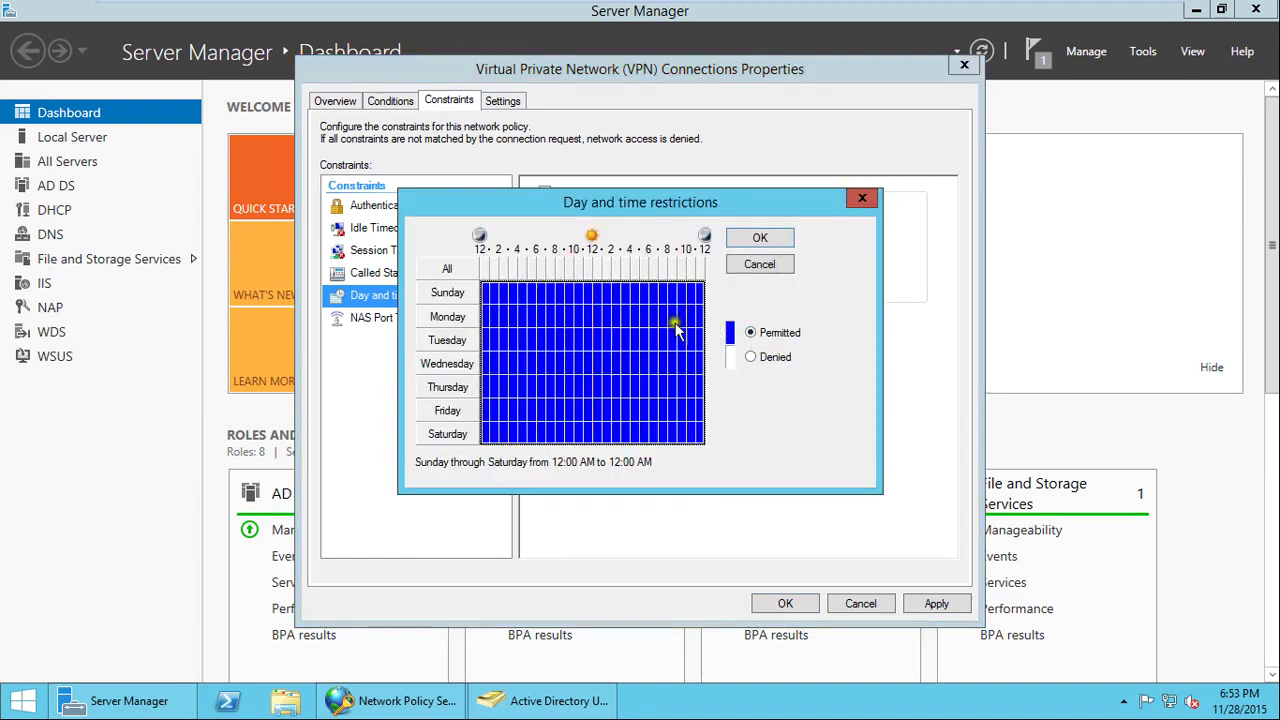
pyautogui.click(447, 268)
pyautogui.click(751, 358)
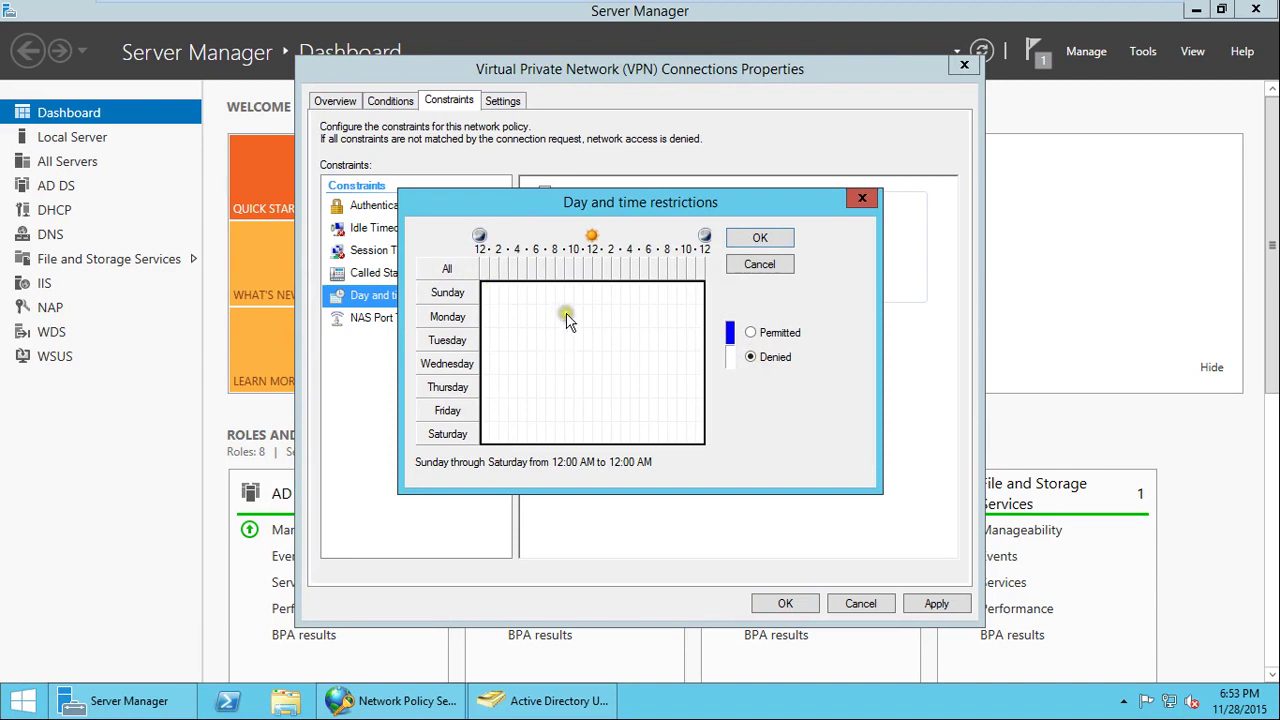
pyautogui.moveTo(547, 275)
pyautogui.mouseDown()
pyautogui.moveTo(536, 272)
pyautogui.moveTo(612, 330)
pyautogui.moveTo(640, 310)
pyautogui.moveTo(646, 398)
pyautogui.mouseUp()
pyautogui.click(750, 333)
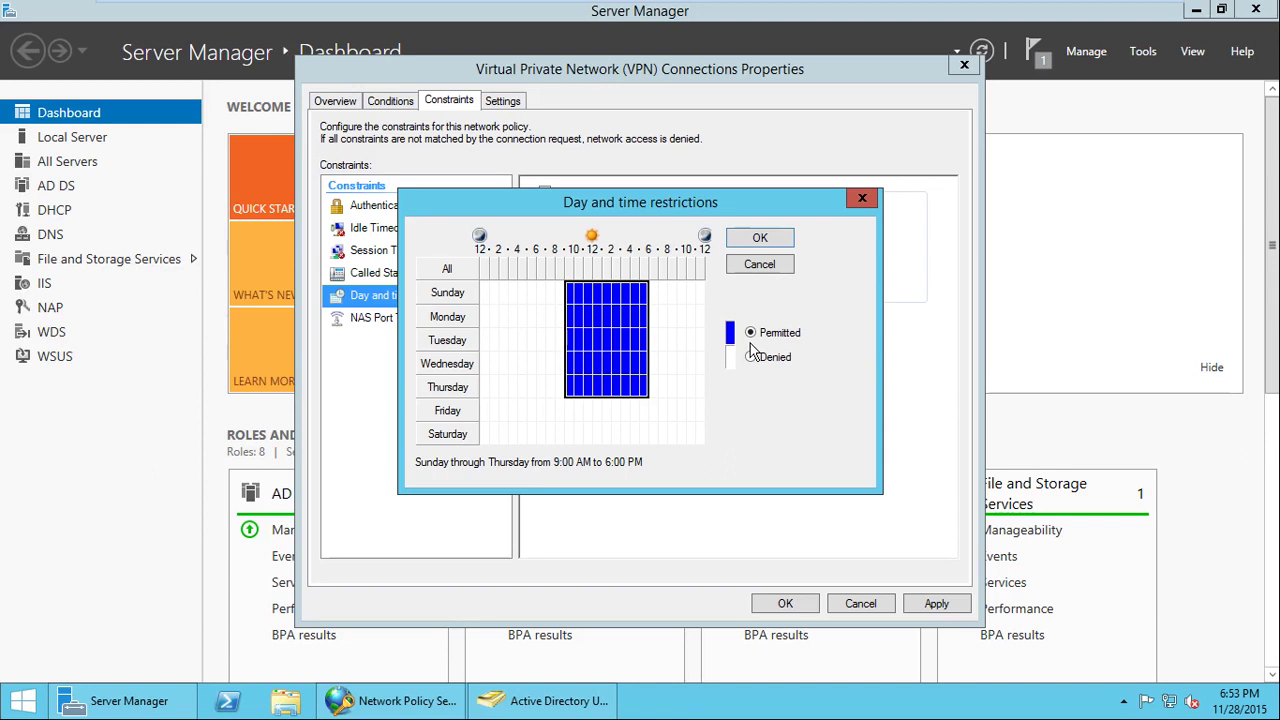
# Step: Discard the sketched schedule, closing the grid with Cancel
pyautogui.click(412, 700)
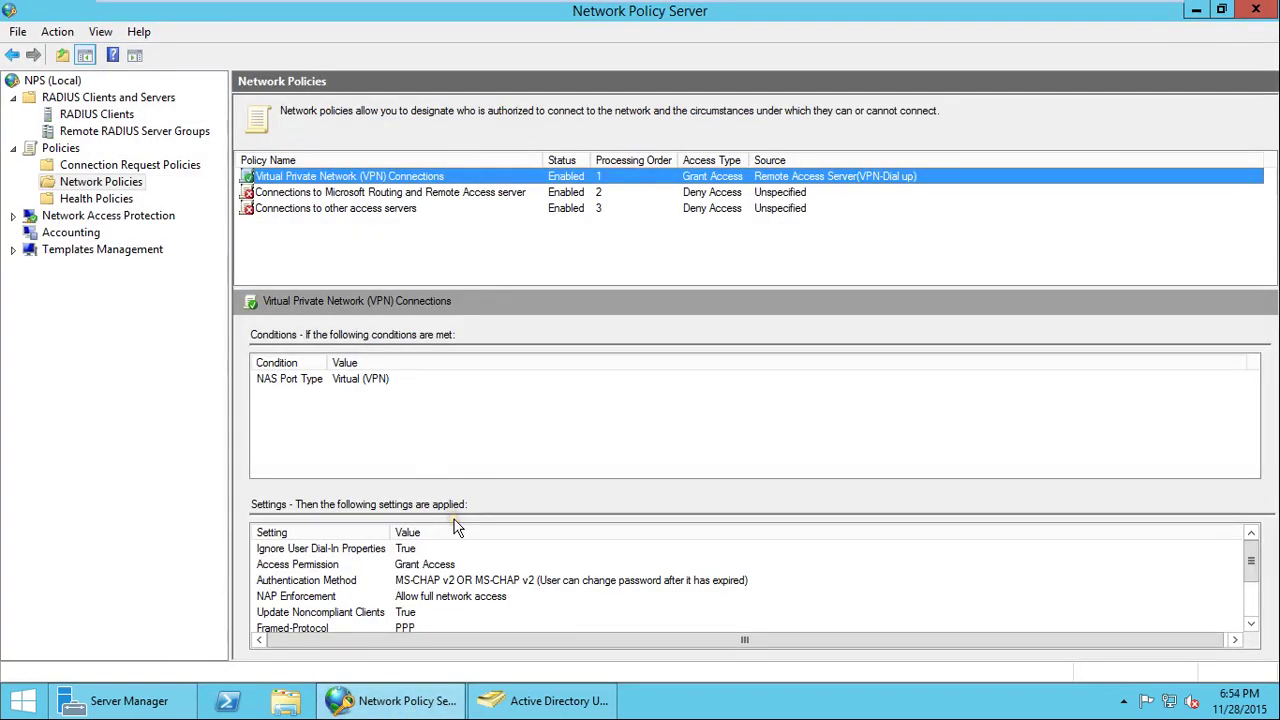
pyautogui.click(560, 702)
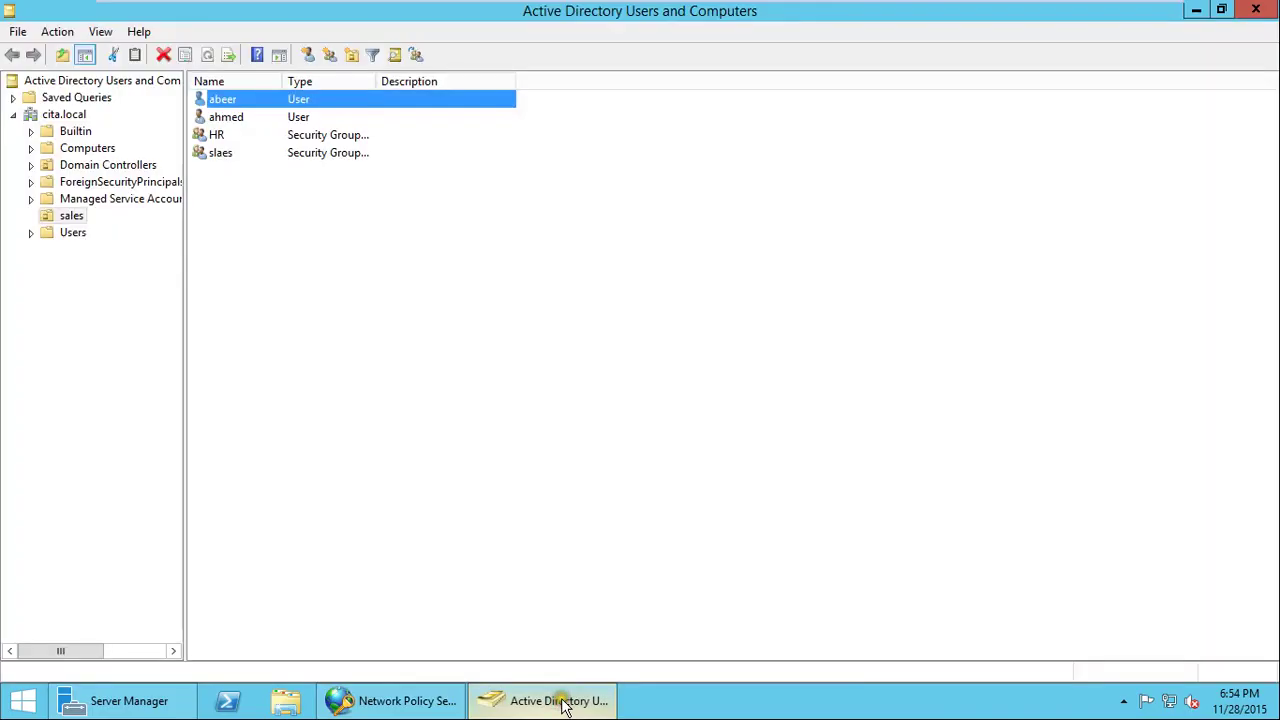
pyautogui.click(562, 702)
pyautogui.click(412, 702)
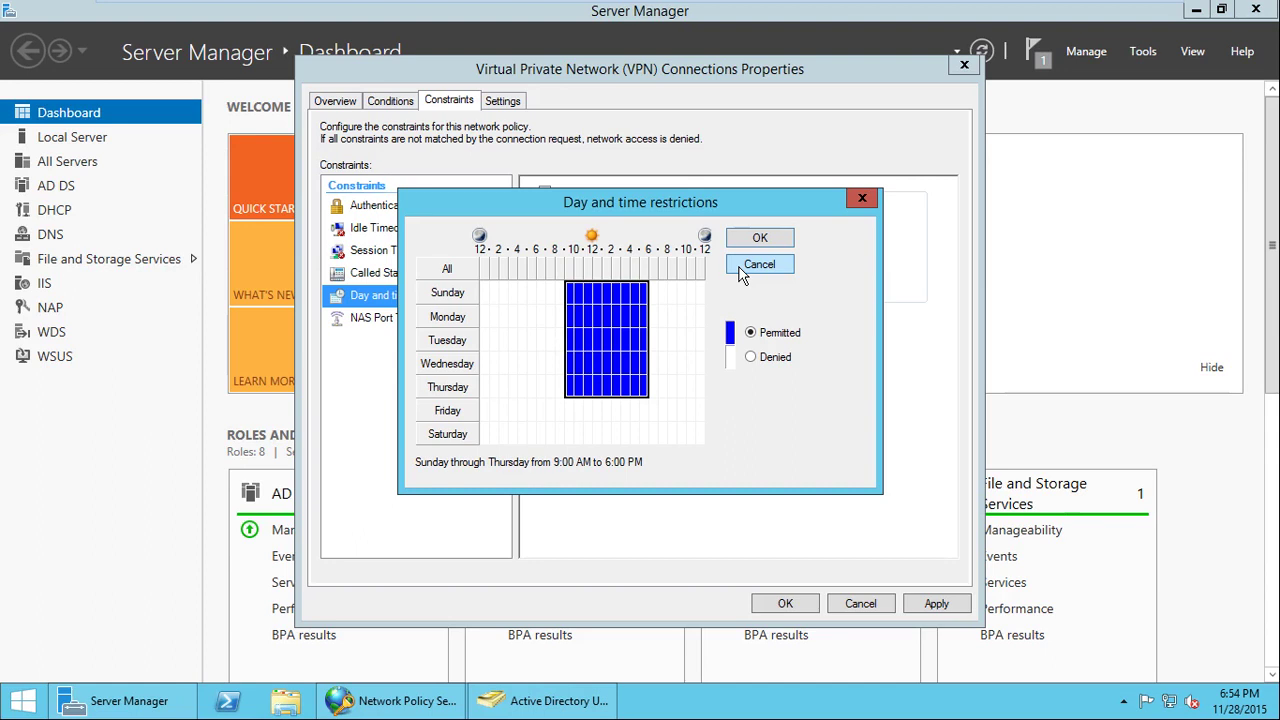
pyautogui.click(766, 265)
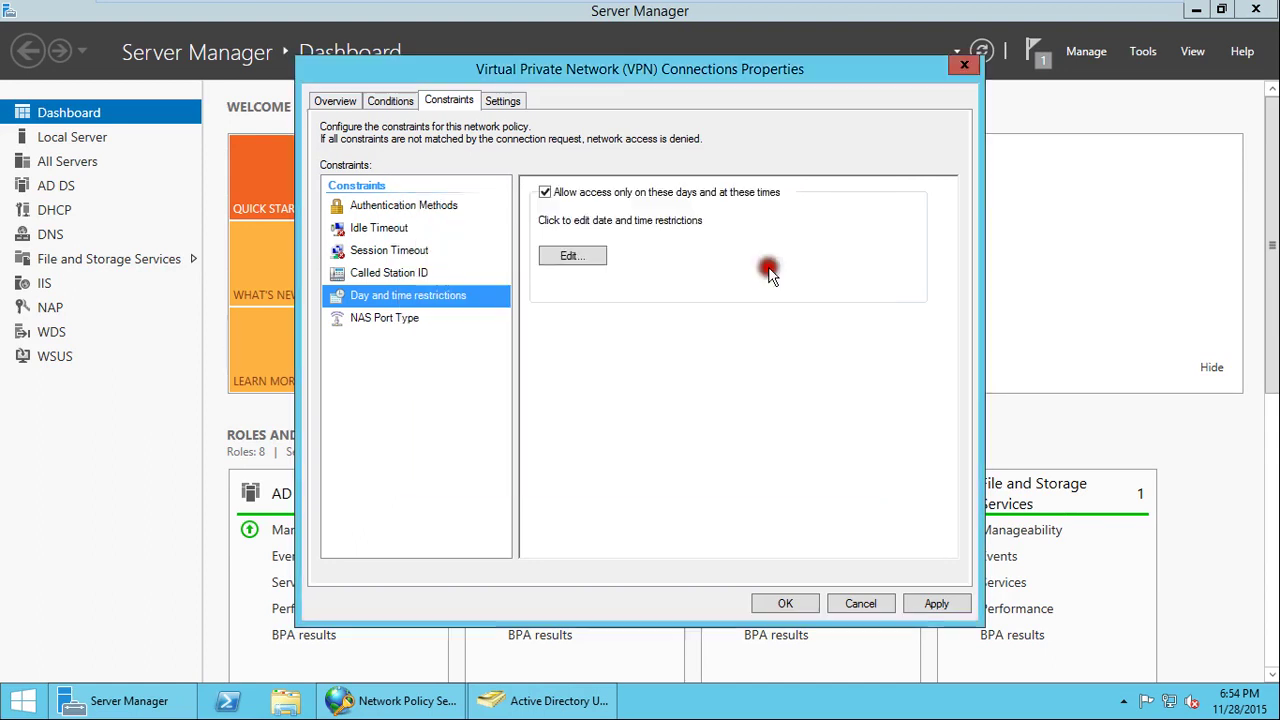
pyautogui.click(398, 323)
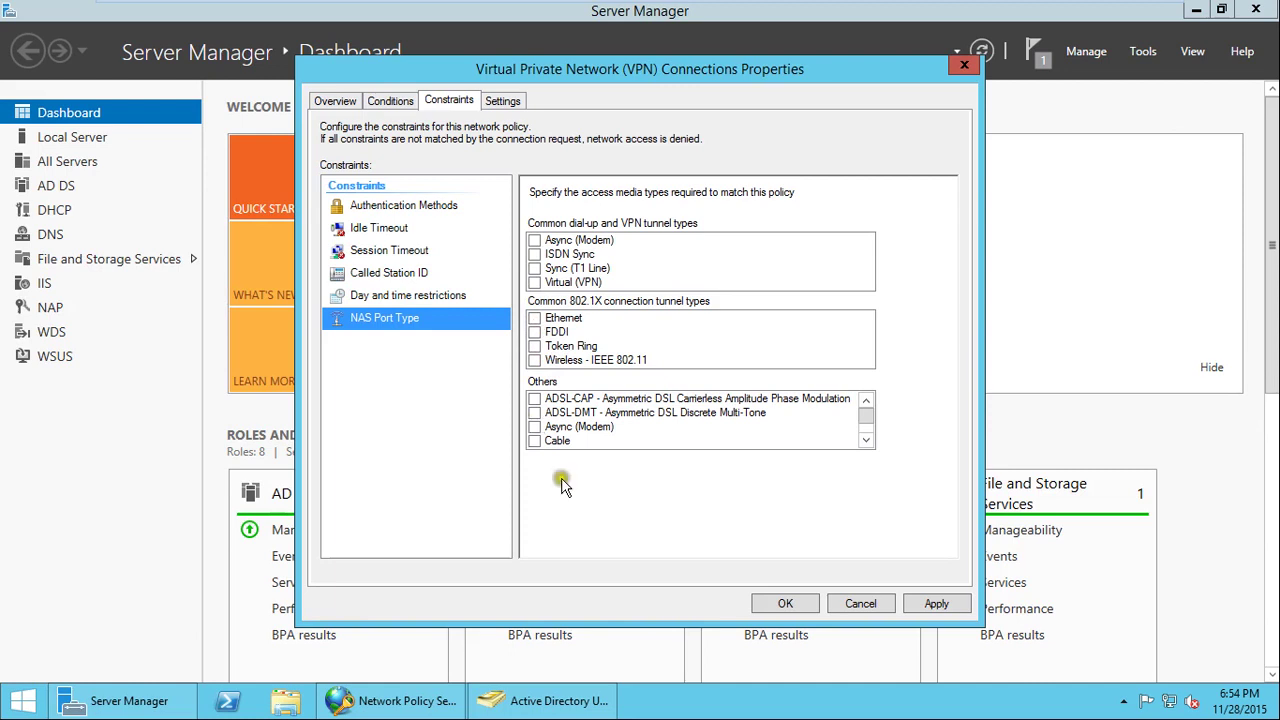
# Step: Review the NAS Port Type constraint, then close the policy properties without saving
pyautogui.click(865, 440)
pyautogui.click(865, 440)
pyautogui.click(865, 440)
pyautogui.click(865, 440)
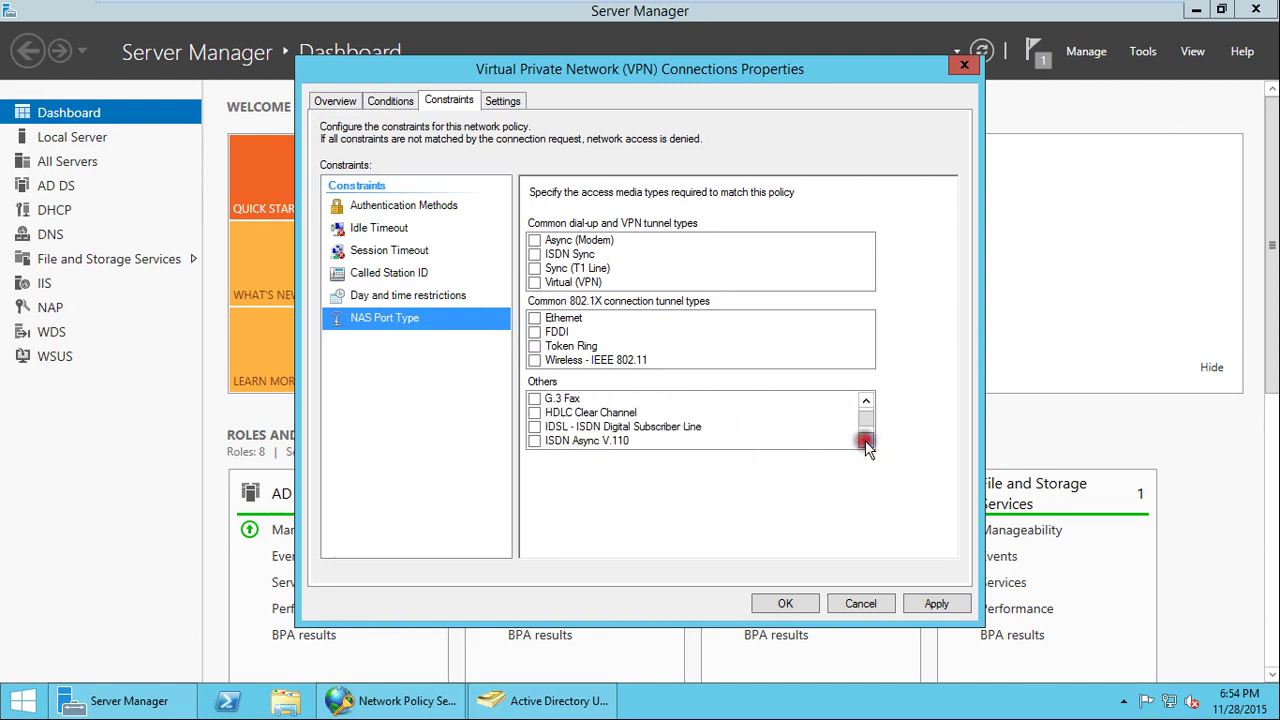
pyautogui.click(865, 440)
pyautogui.click(865, 440)
pyautogui.click(865, 440)
pyautogui.click(865, 440)
pyautogui.click(865, 440)
pyautogui.click(865, 440)
pyautogui.click(865, 440)
pyautogui.click(865, 440)
pyautogui.click(865, 440)
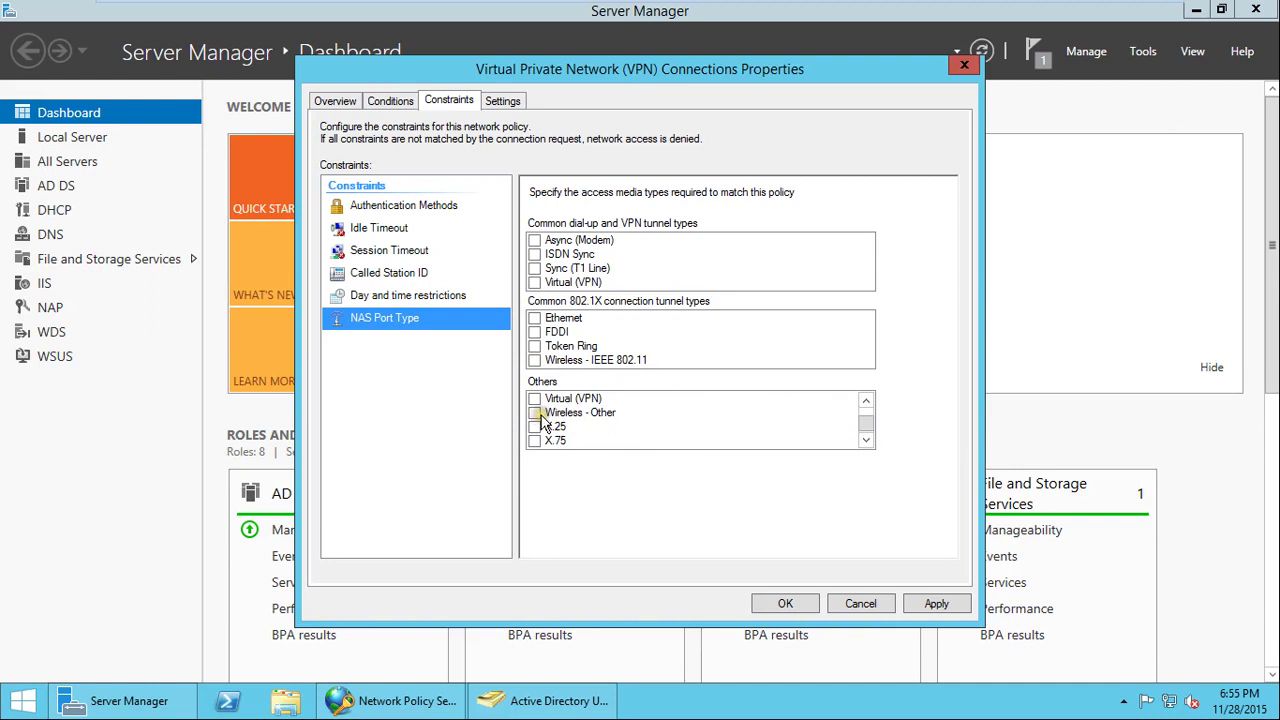
pyautogui.click(866, 440)
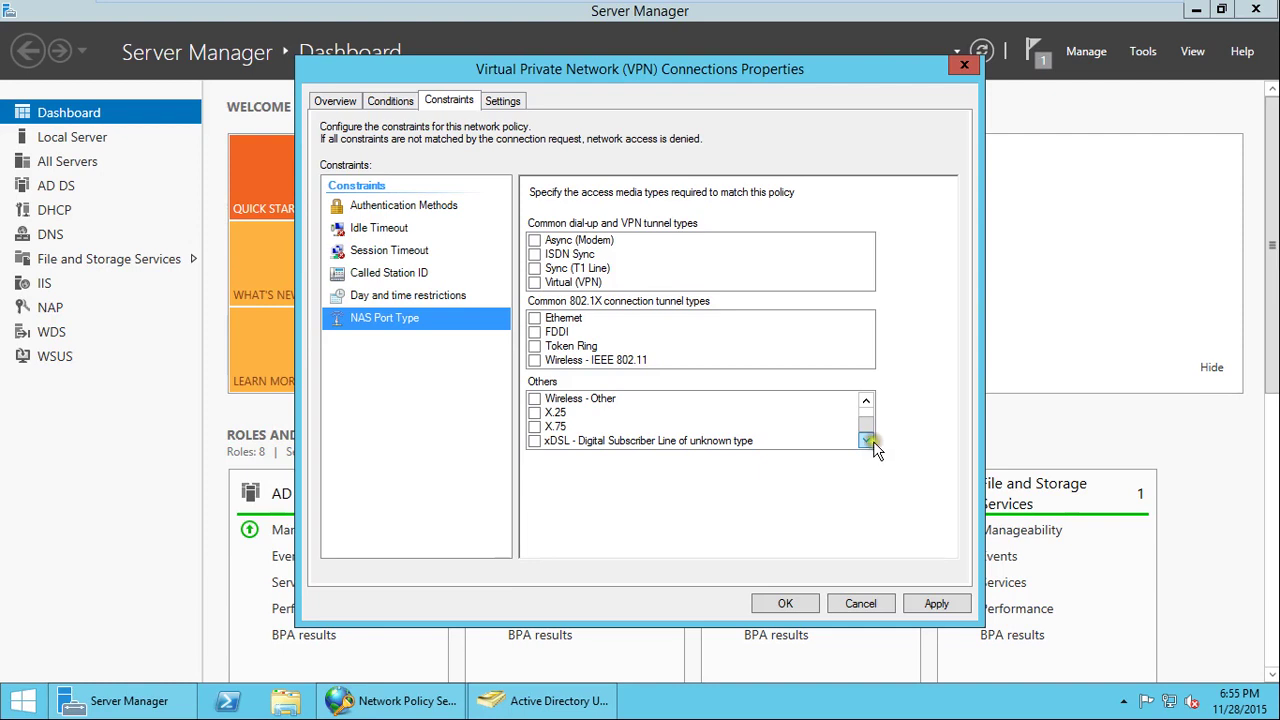
pyautogui.click(862, 604)
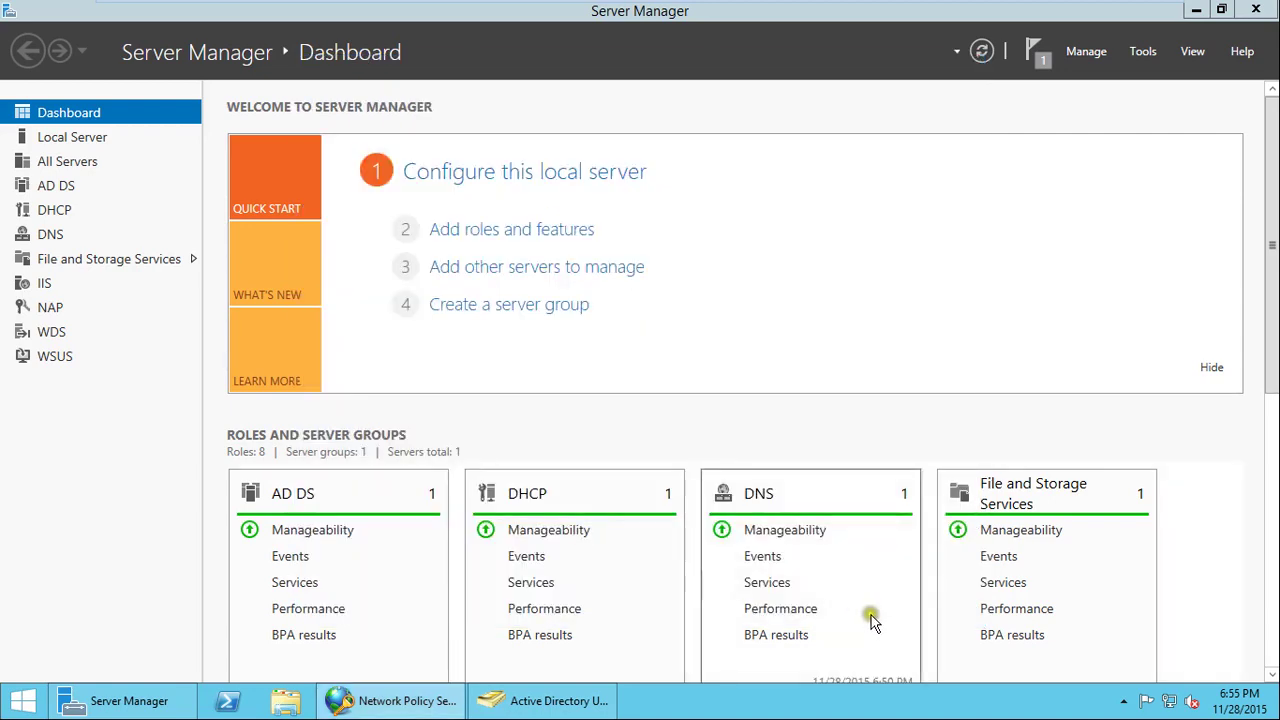
# Step: Return to the Network Policy Server console to review the VPN Connections policy
pyautogui.click(388, 705)
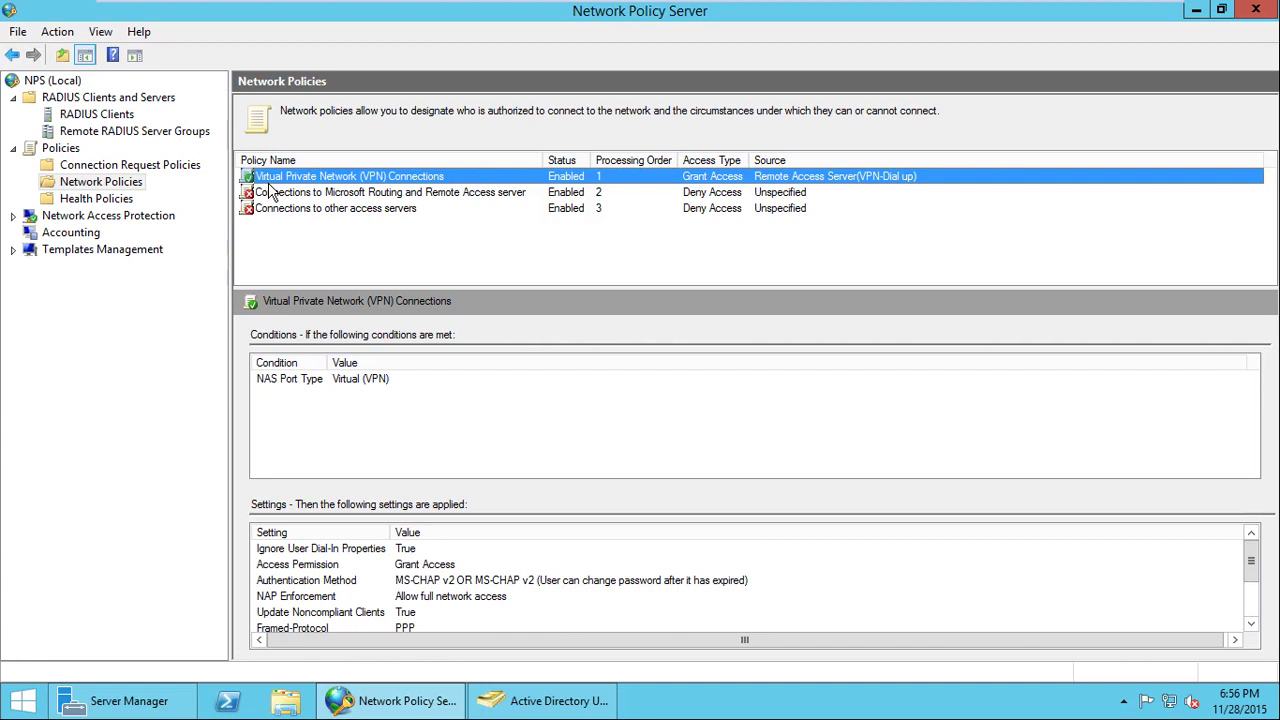
# Step: Confirm the sales user's Dial-in access is set to control access through NPS Network Policy
pyautogui.click(527, 700)
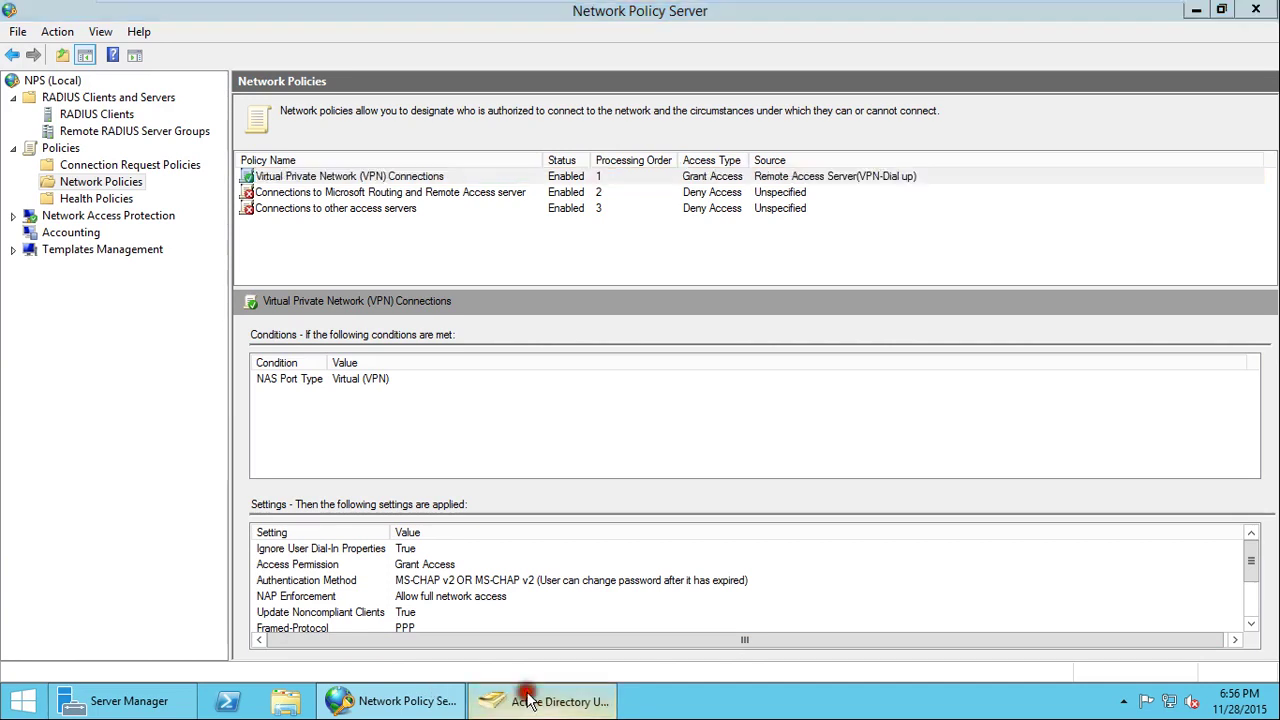
pyautogui.doubleClick(222, 100)
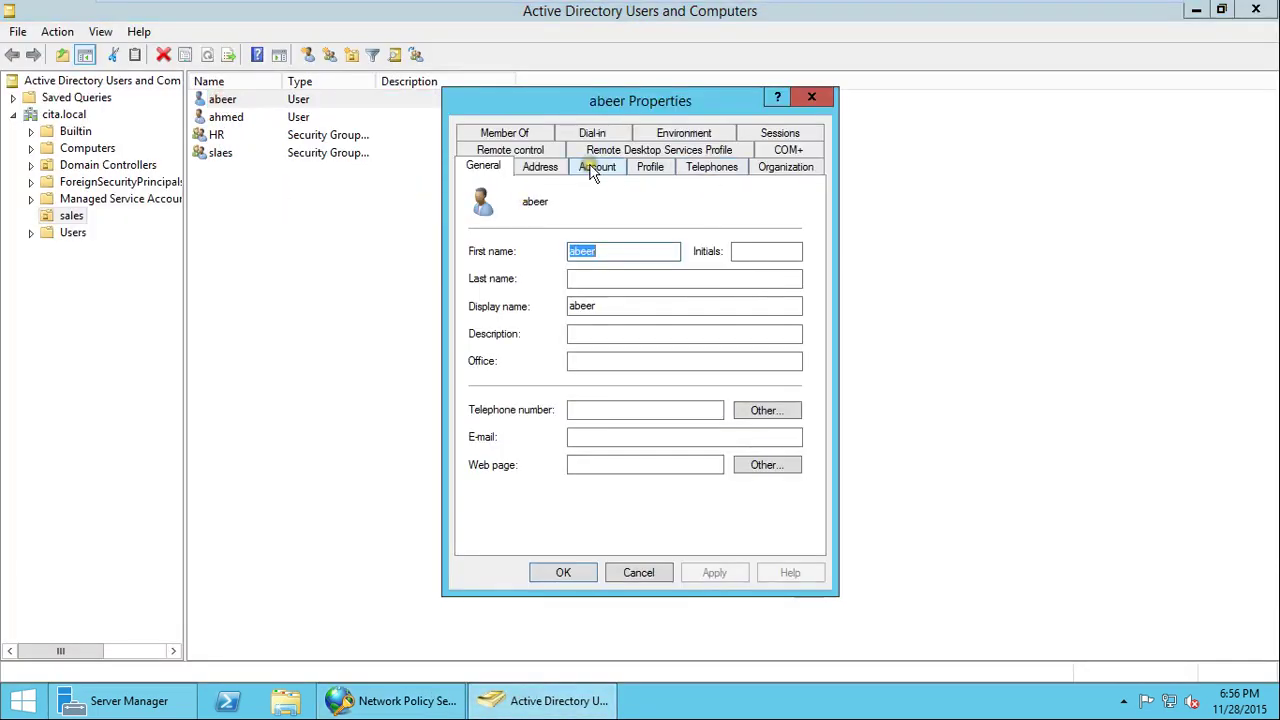
pyautogui.click(586, 131)
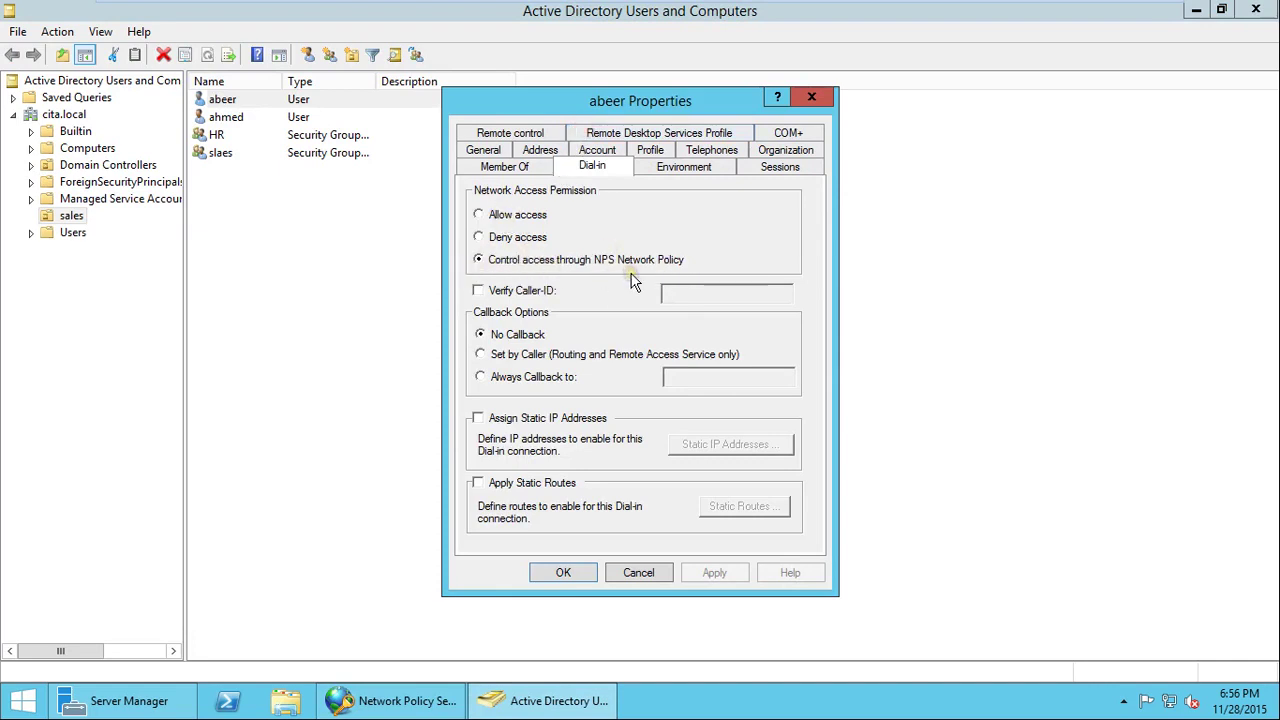
pyautogui.click(561, 572)
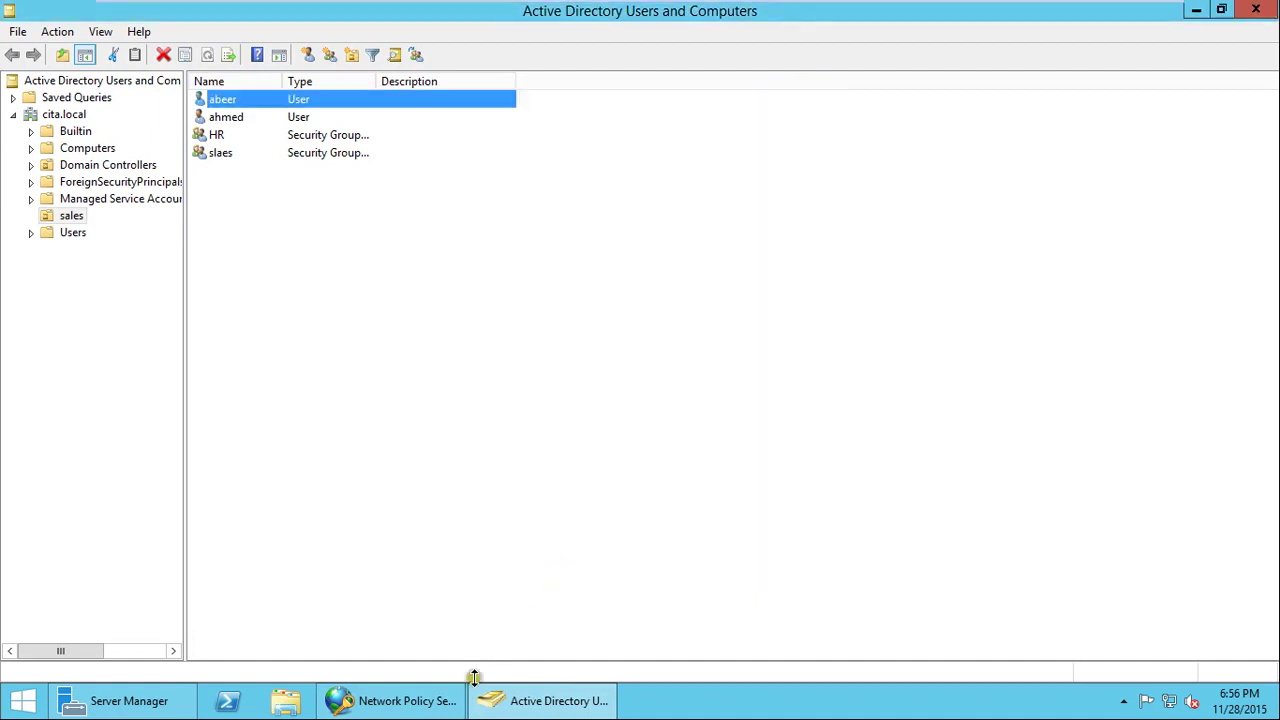
# Step: Return to the network policies and leave the server VM's full-screen view
pyautogui.click(450, 697)
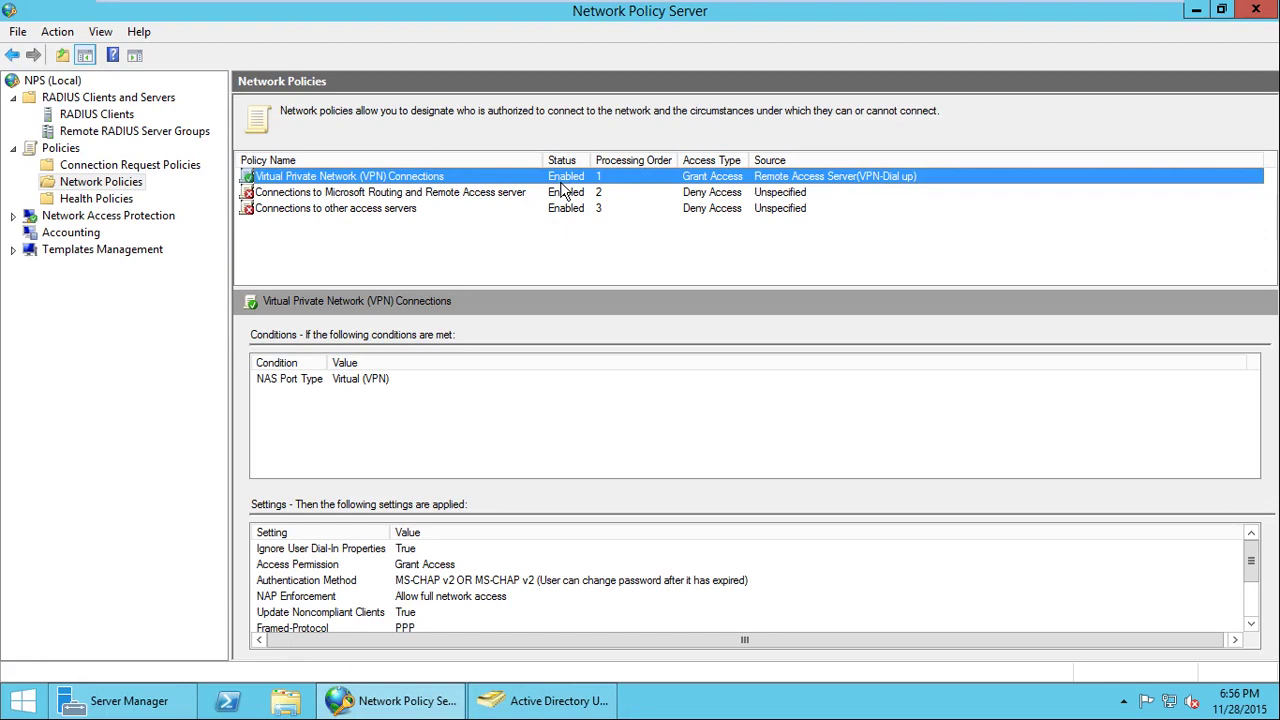
pyautogui.moveTo(942, 8)
pyautogui.click(1140, 14)
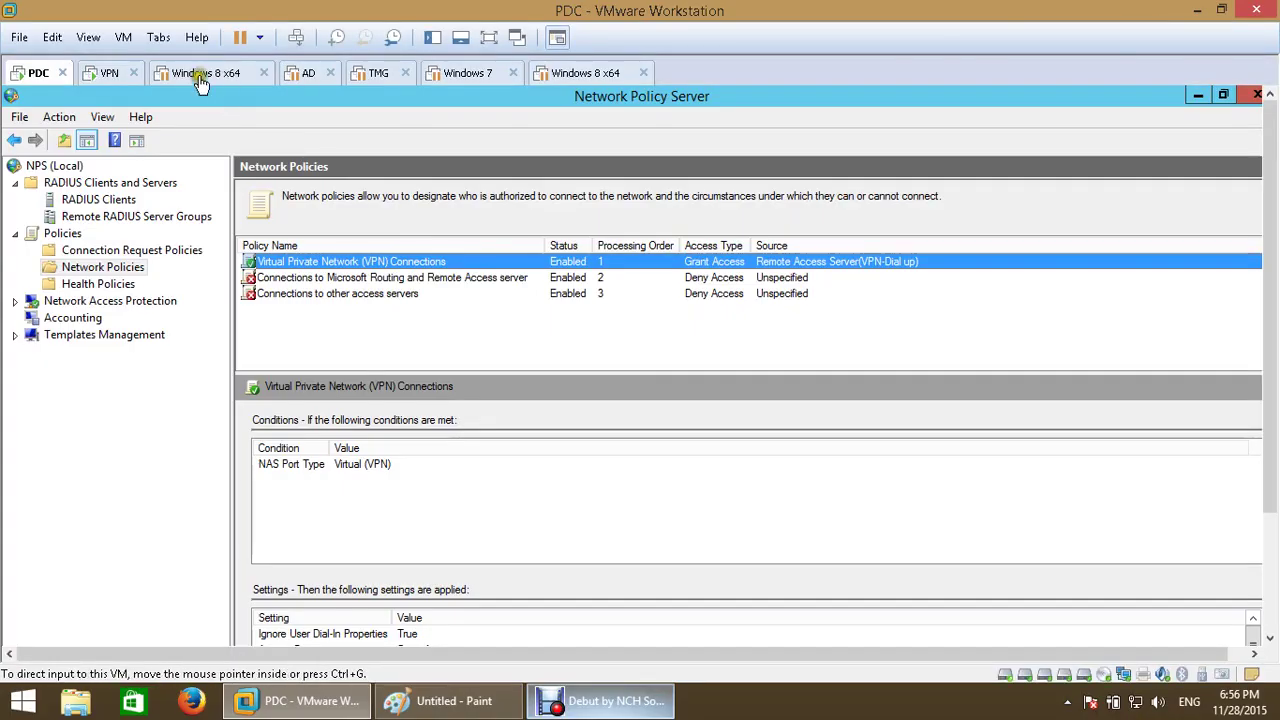
# Step: Resume the suspended Windows 8 x64 client VM and bring the Paint network diagram forward
pyautogui.click(200, 76)
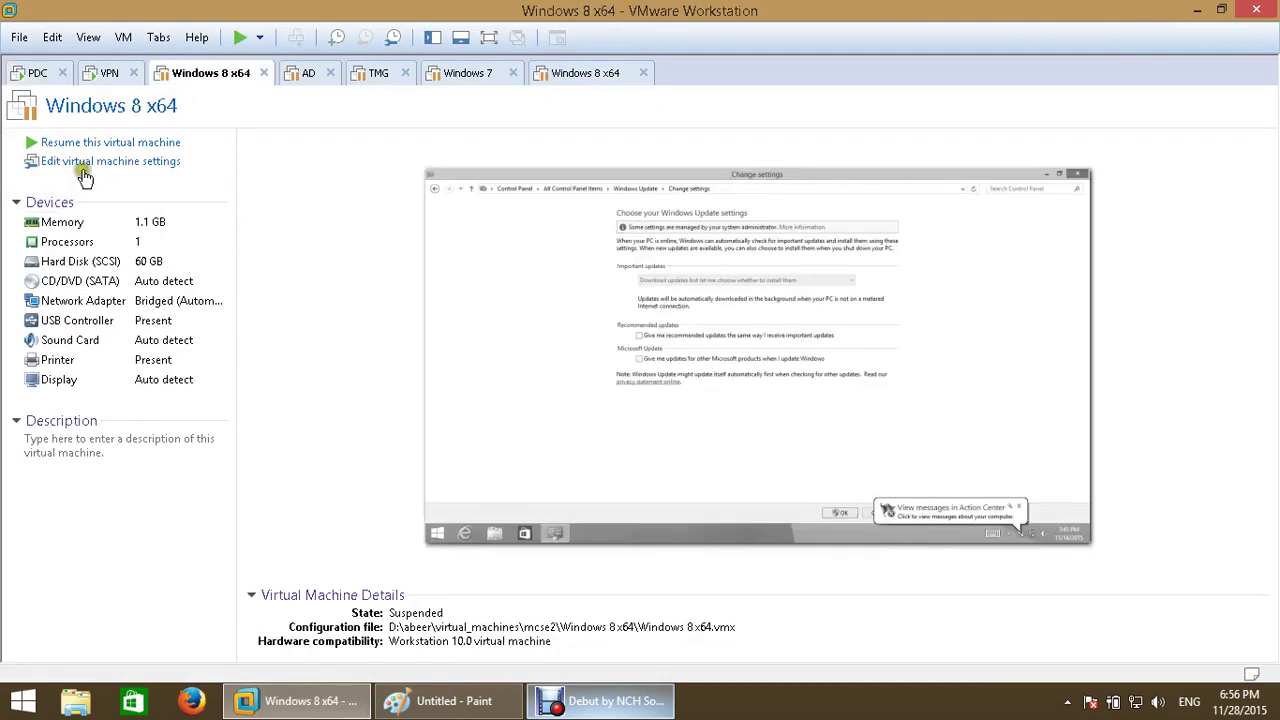
pyautogui.click(86, 141)
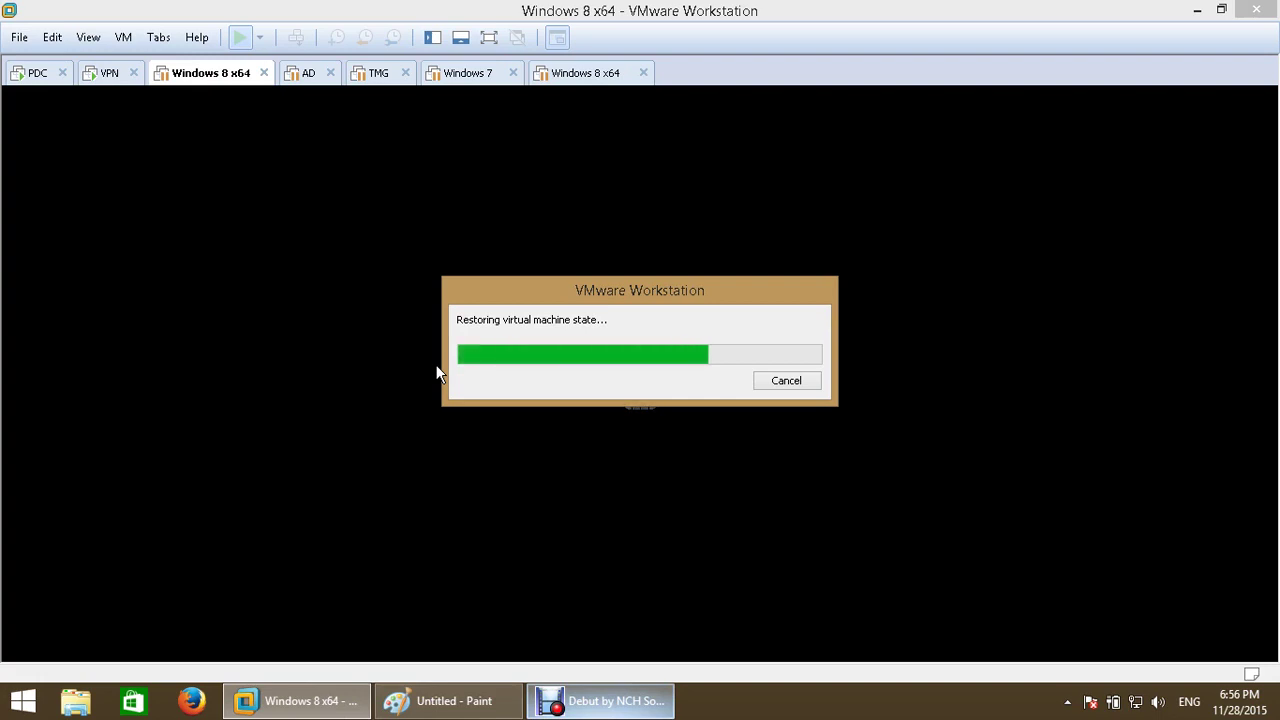
pyautogui.click(285, 705)
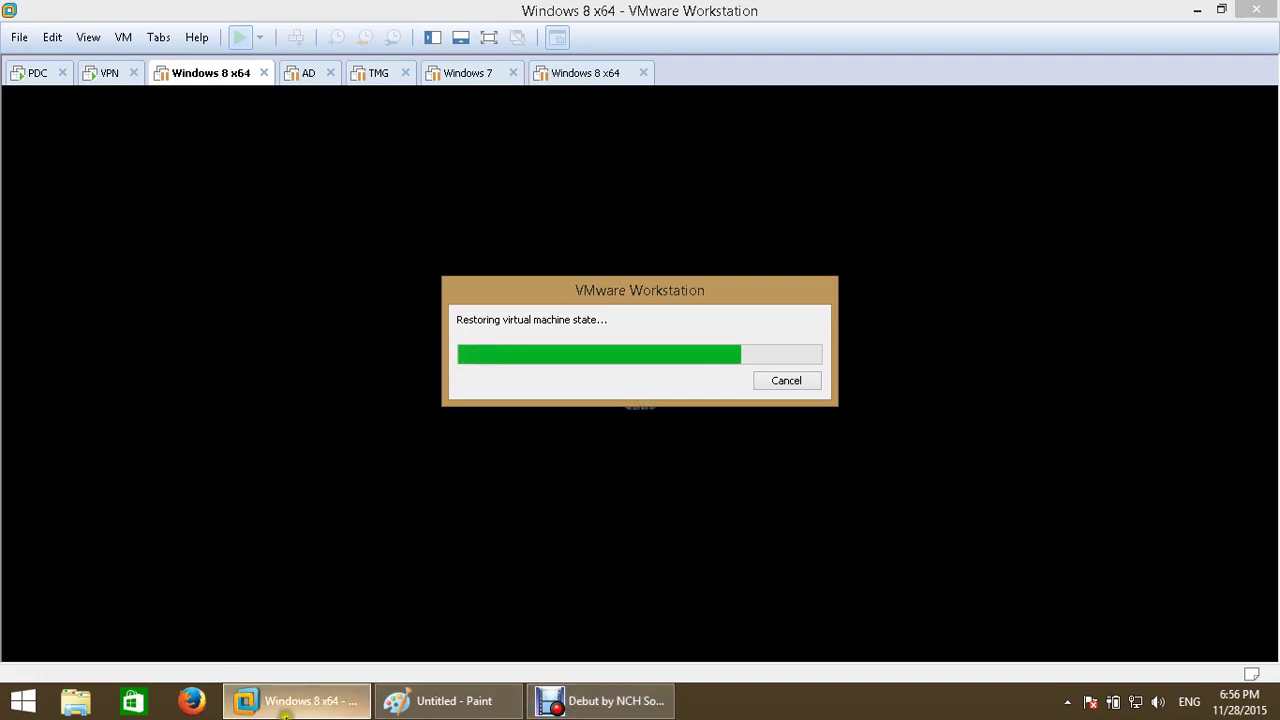
pyautogui.click(455, 703)
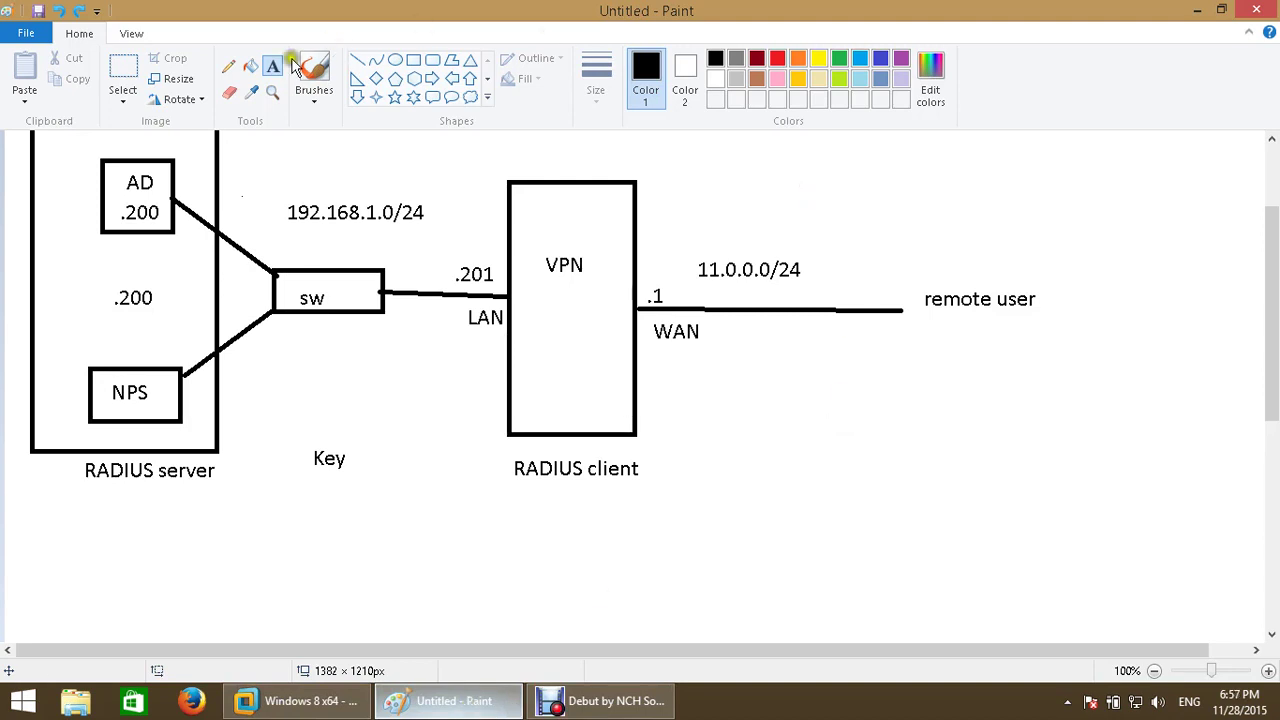
# Step: Draw a rectangle around the 'remote user' label, then return to the Windows 8 VM
pyautogui.click(414, 59)
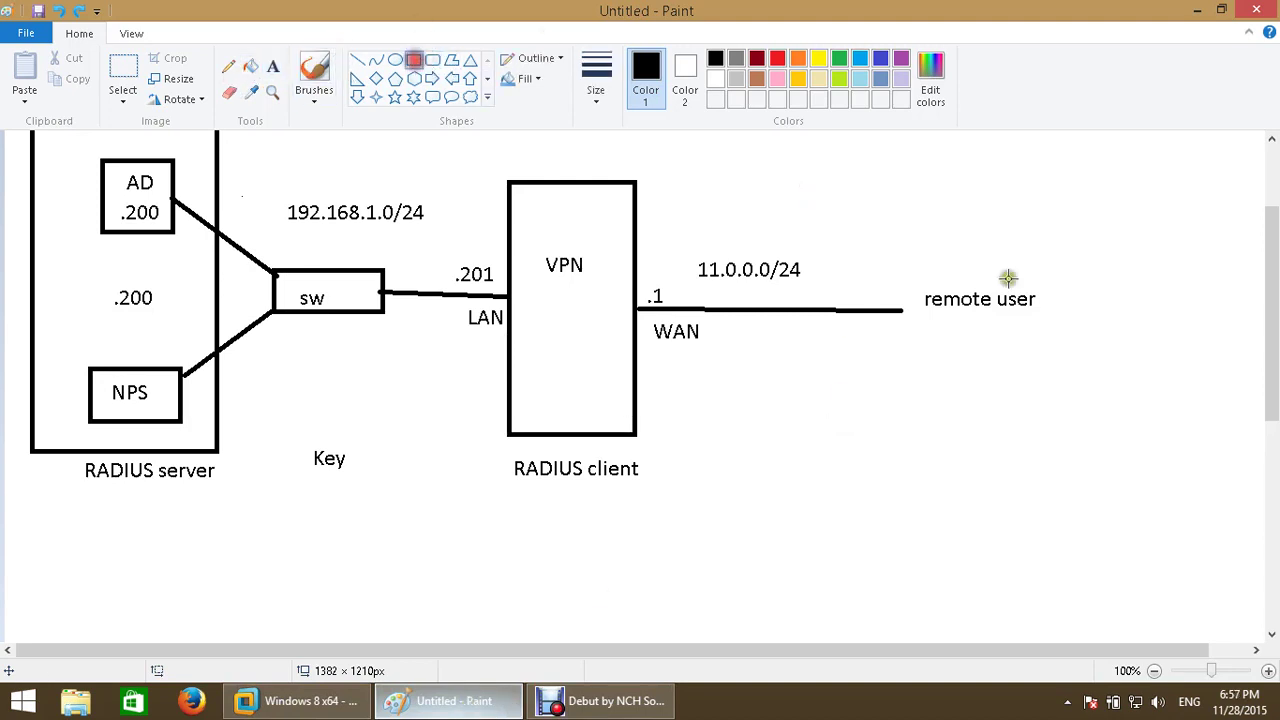
pyautogui.moveTo(918, 264); pyautogui.dragTo(1061, 334)
pyautogui.click(1003, 391)
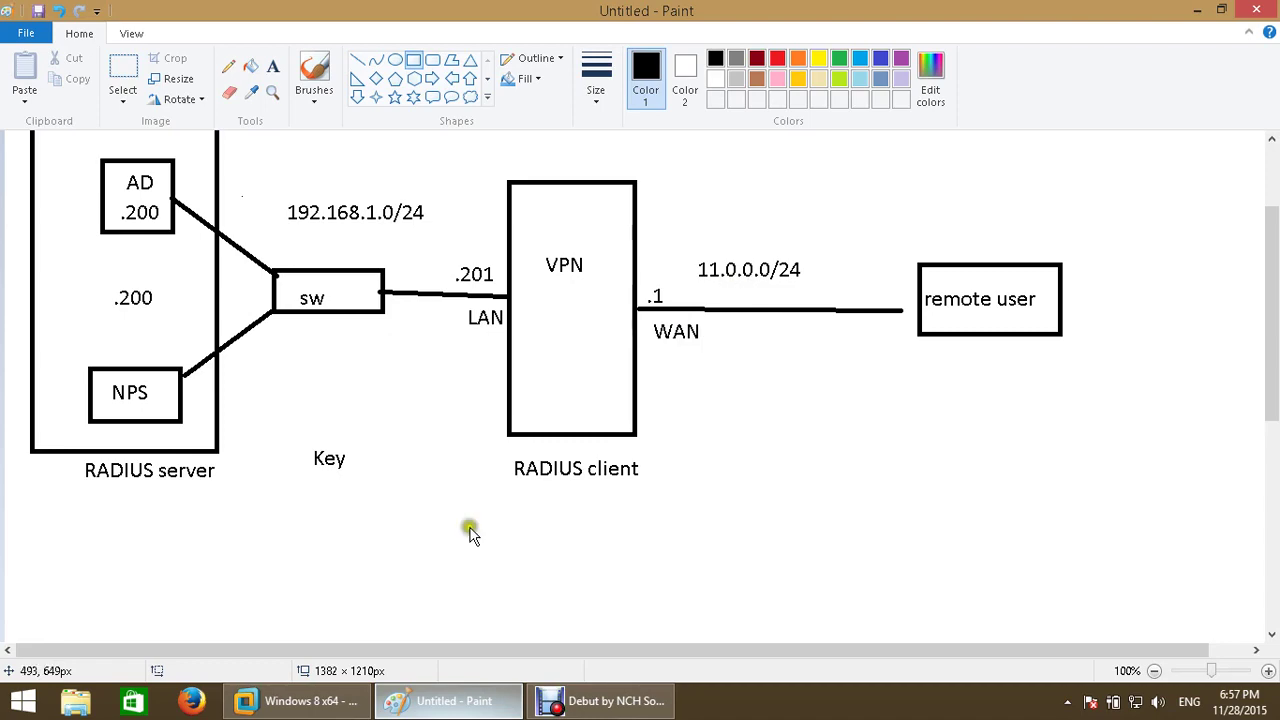
pyautogui.click(316, 706)
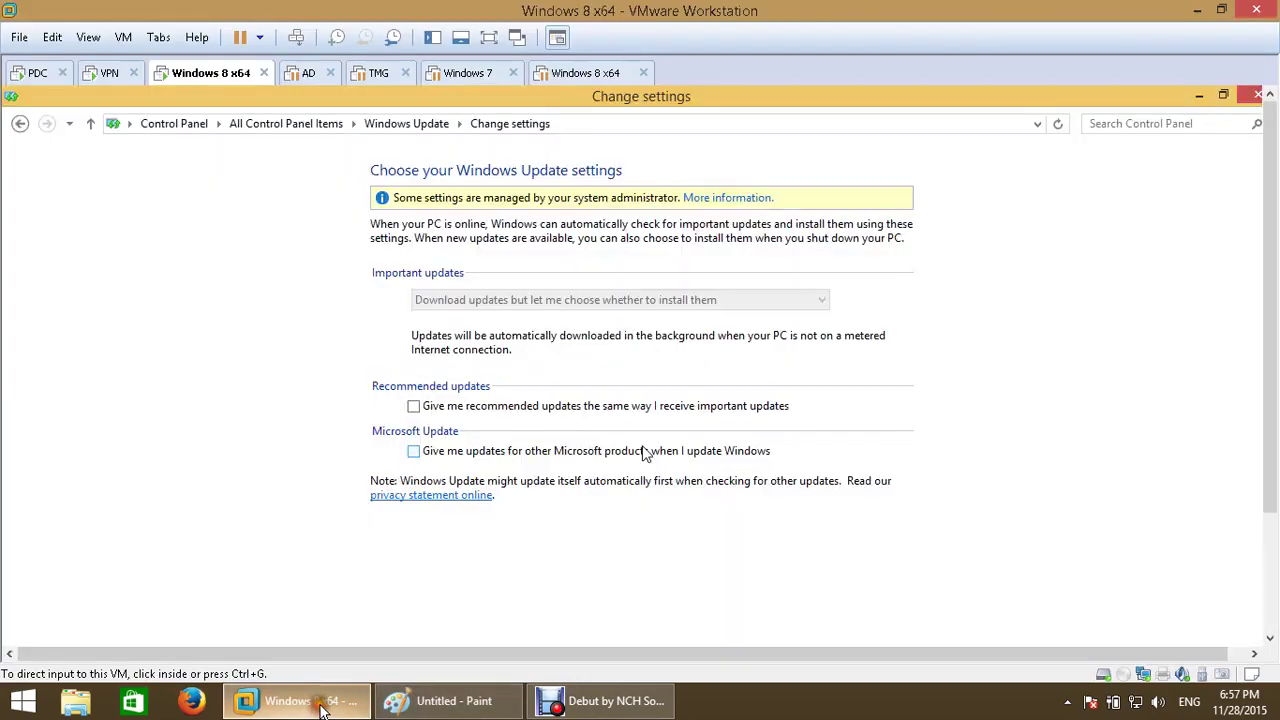
# Step: Check the Ethernet0 connection details from the Network and Sharing Center in full screen
pyautogui.hotkey('ctrl', 'alt', 'Return')
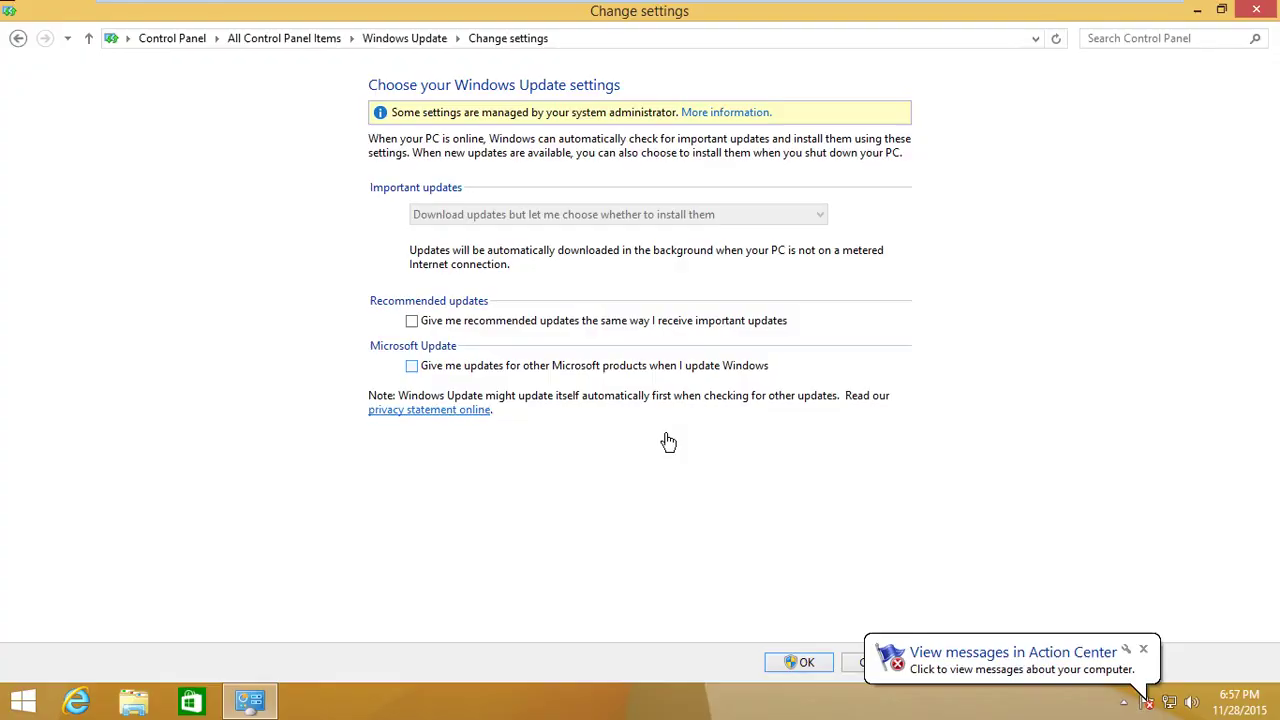
pyautogui.hotkey('alt', 'F4')
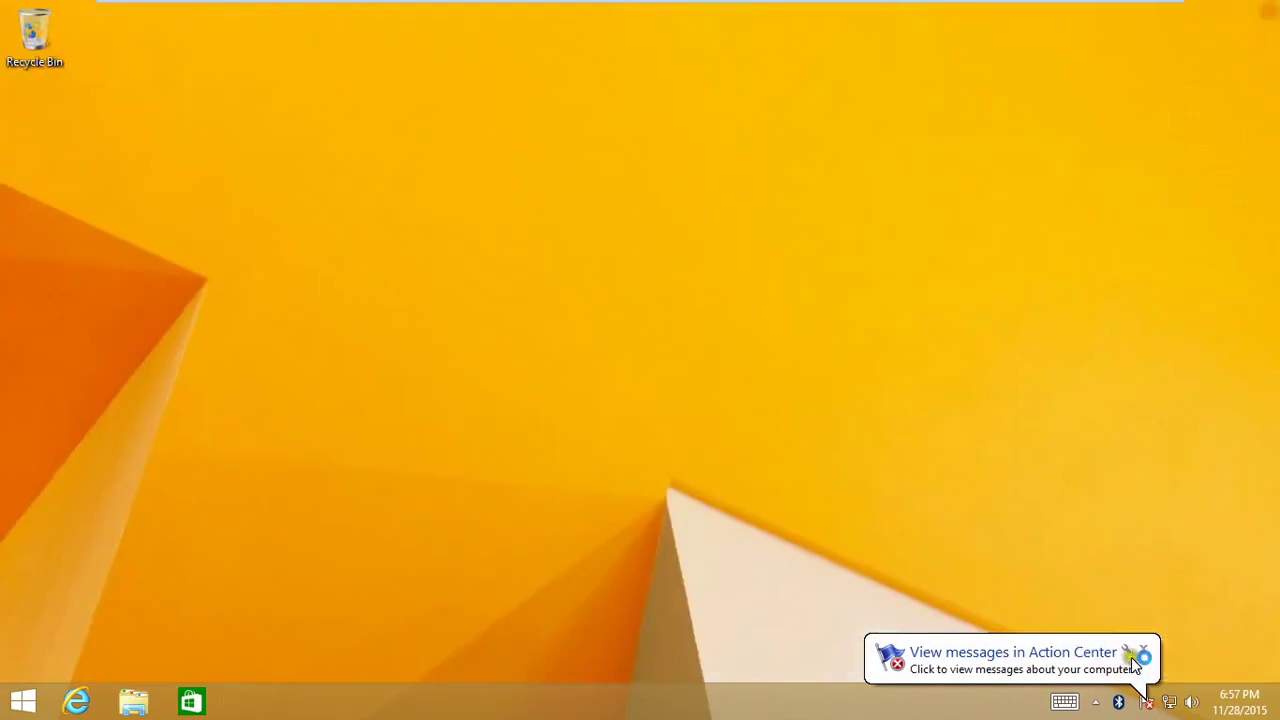
pyautogui.rightClick(1173, 703)
pyautogui.click(1140, 667)
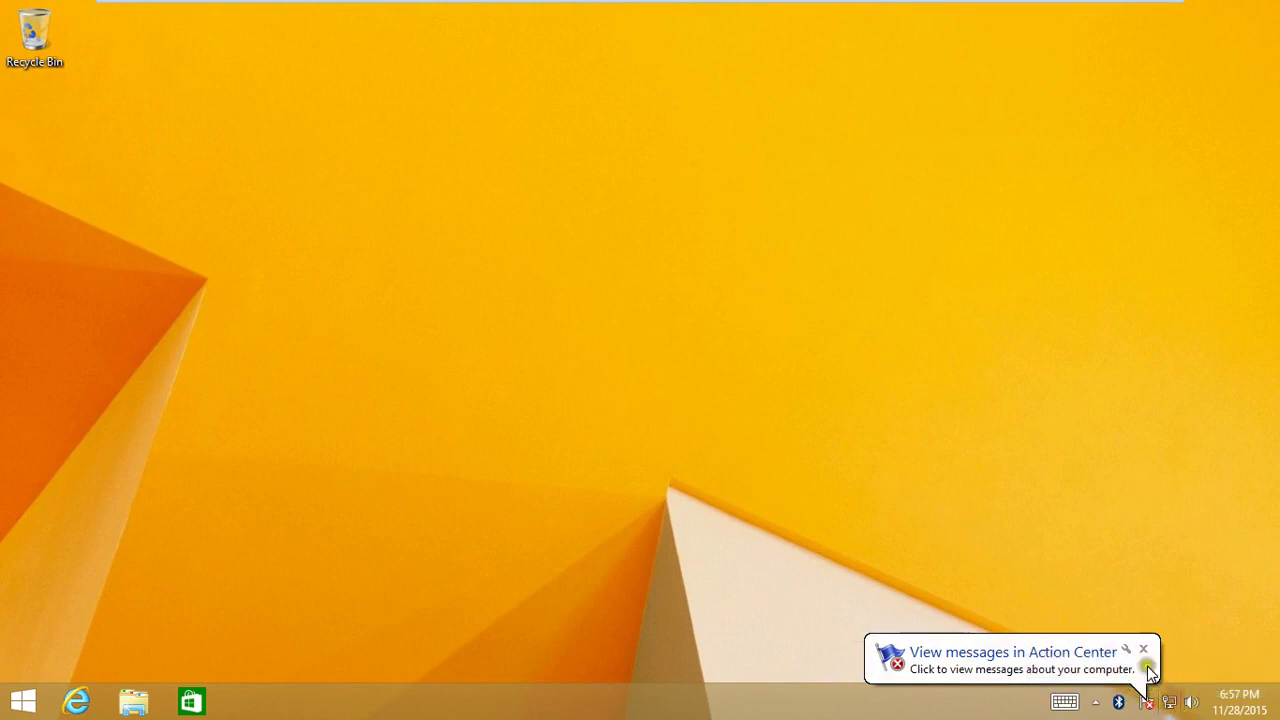
pyautogui.click(636, 320)
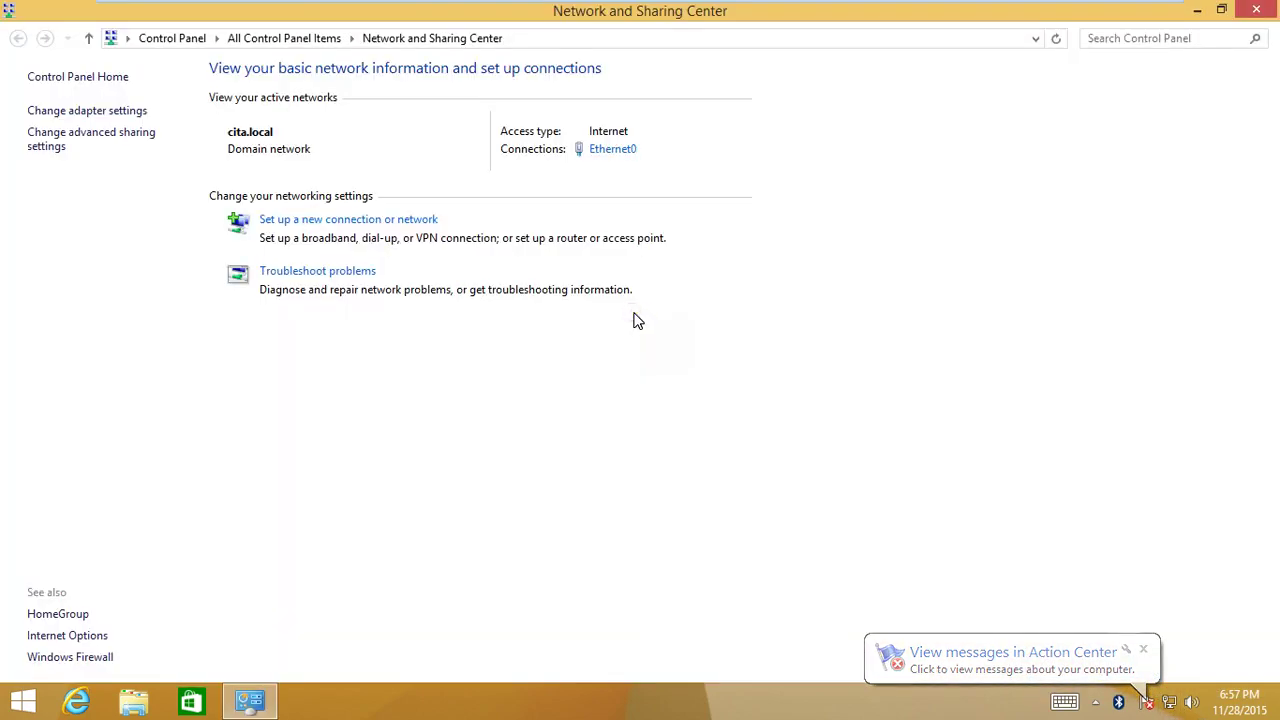
pyautogui.click(606, 154)
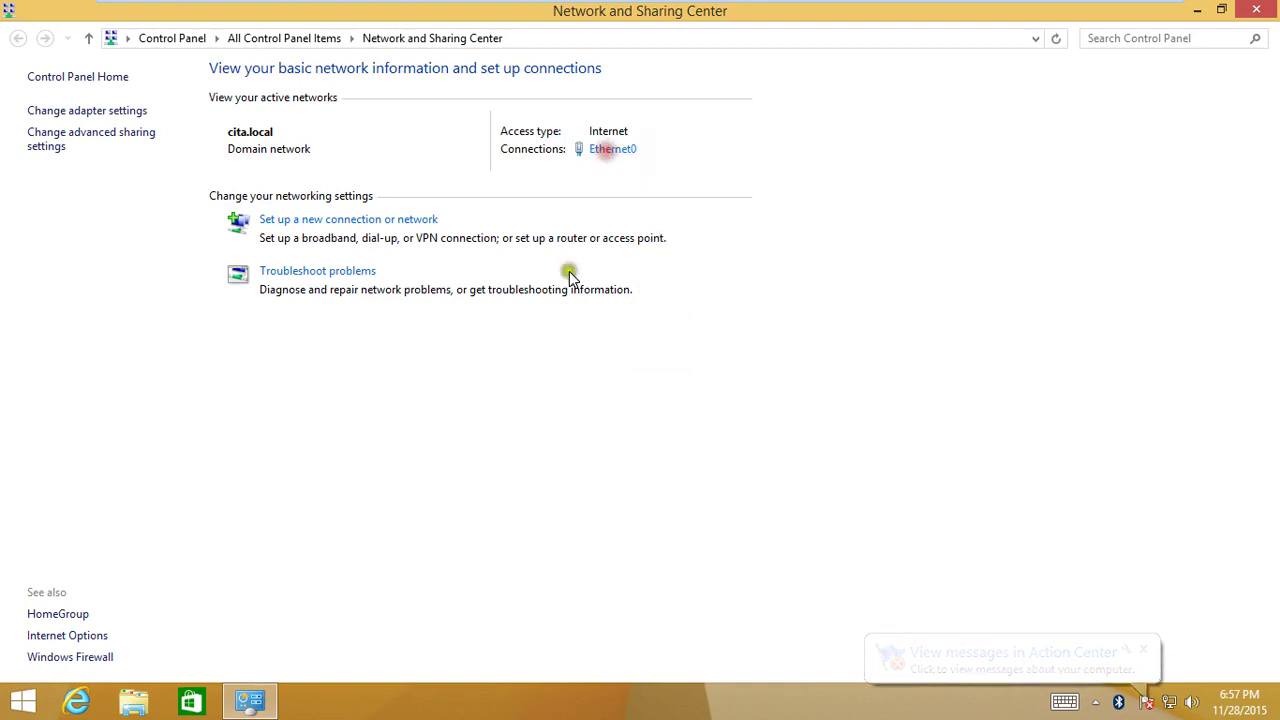
pyautogui.click(534, 340)
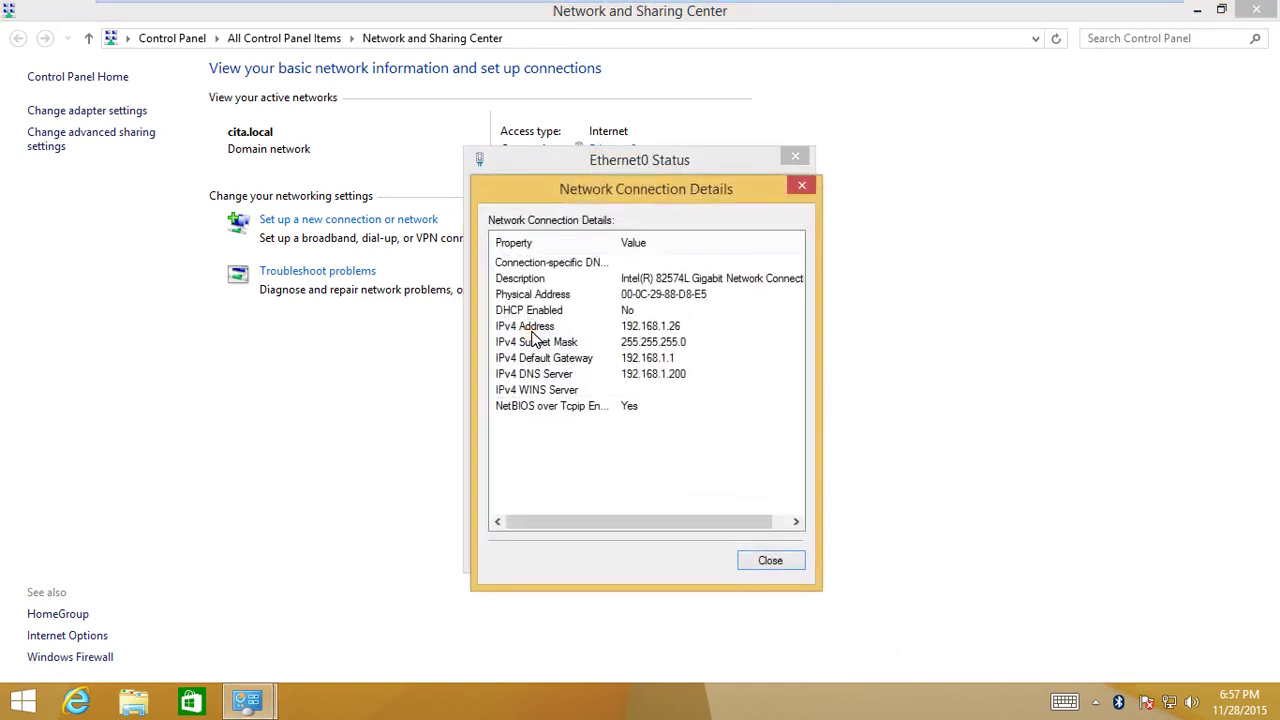
pyautogui.click(776, 562)
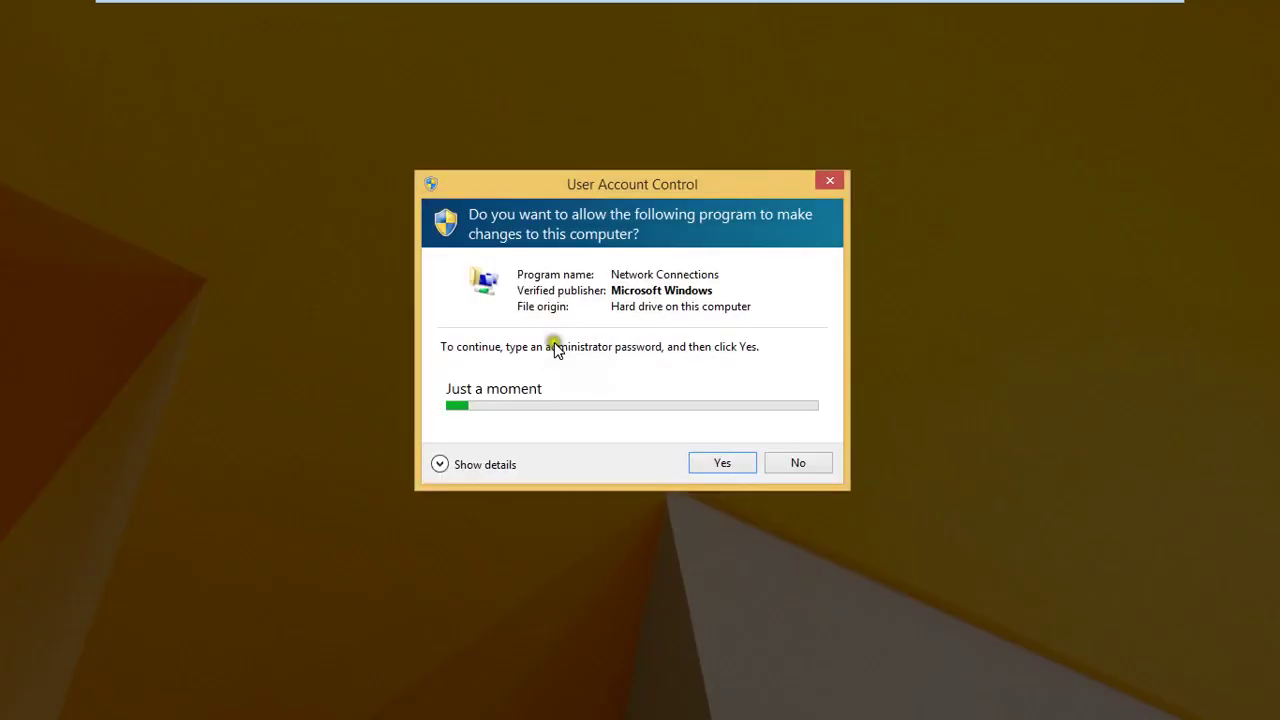
# Step: Cancel the administrator prompt, exit full screen and switch to the second Windows 8 x64 VM
pyautogui.click(640, 391)
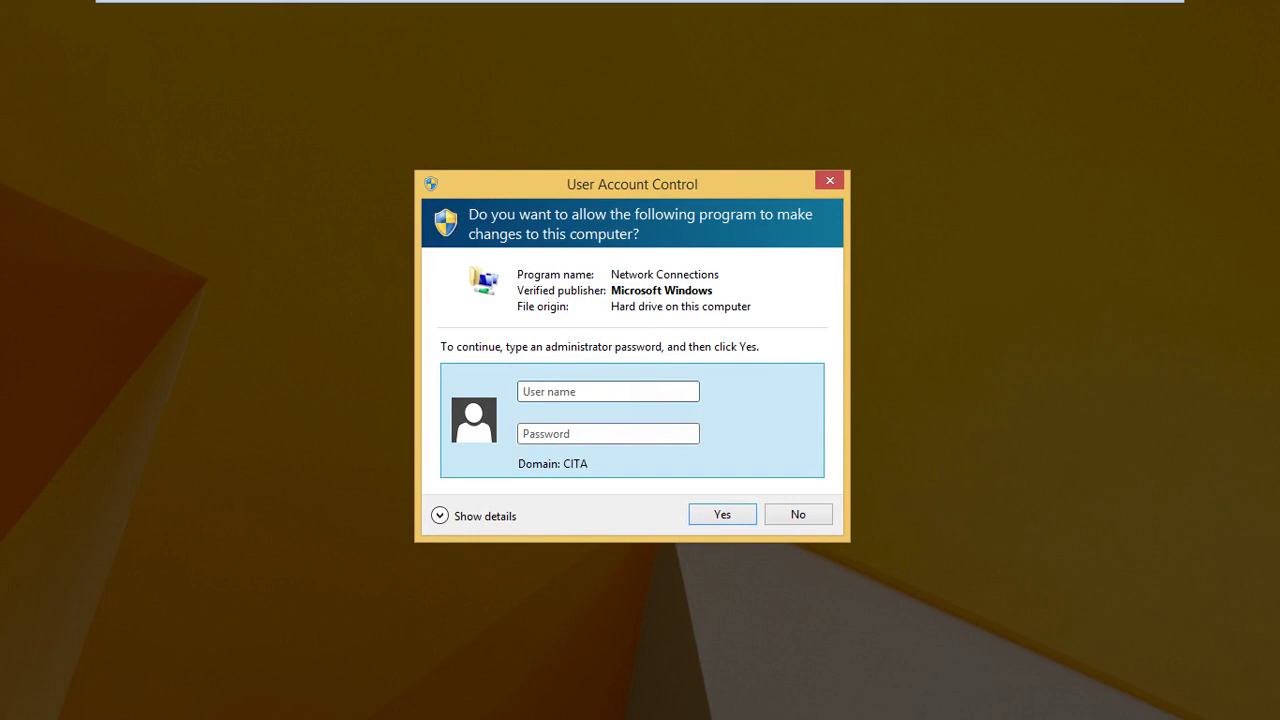
pyautogui.click(796, 515)
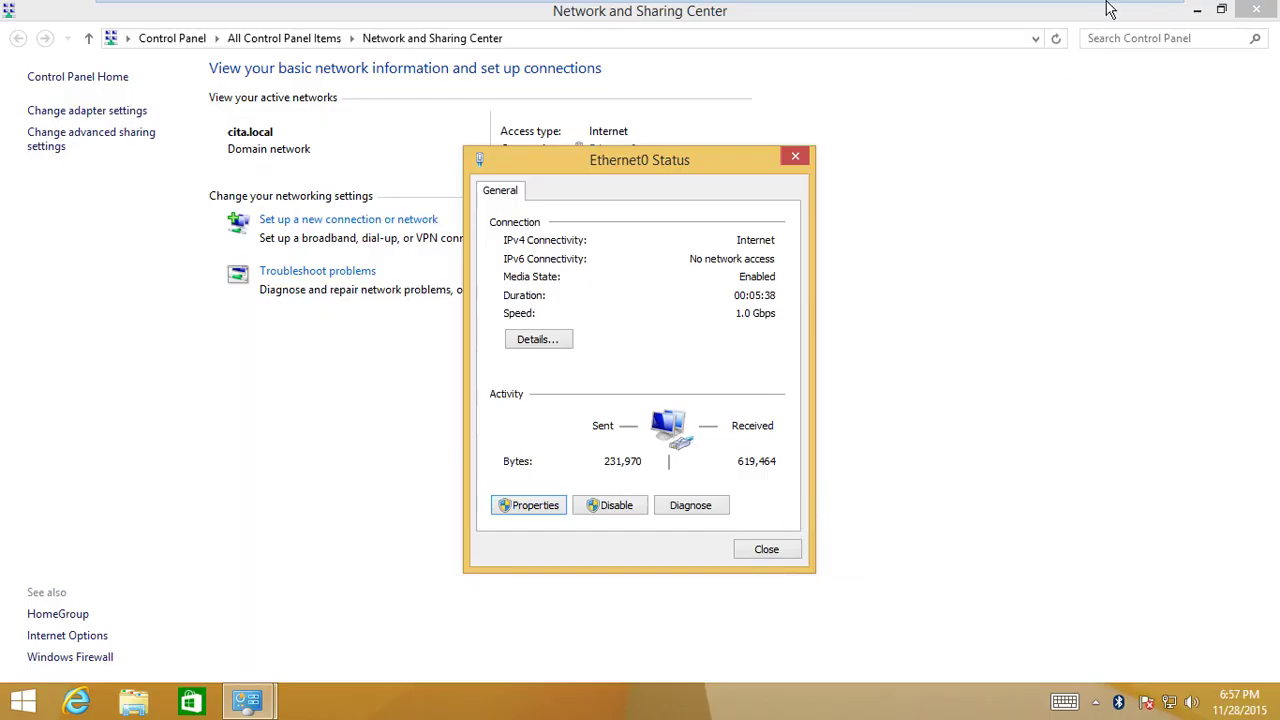
pyautogui.click(1140, 21)
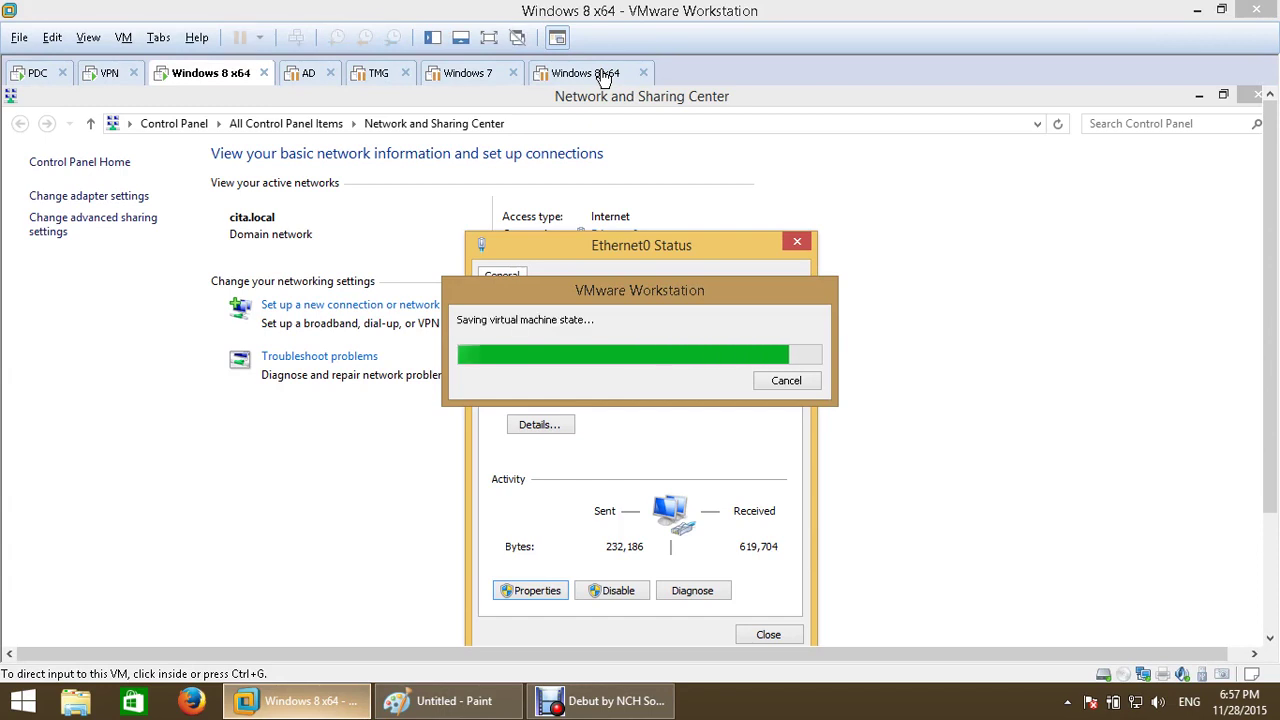
pyautogui.click(592, 74)
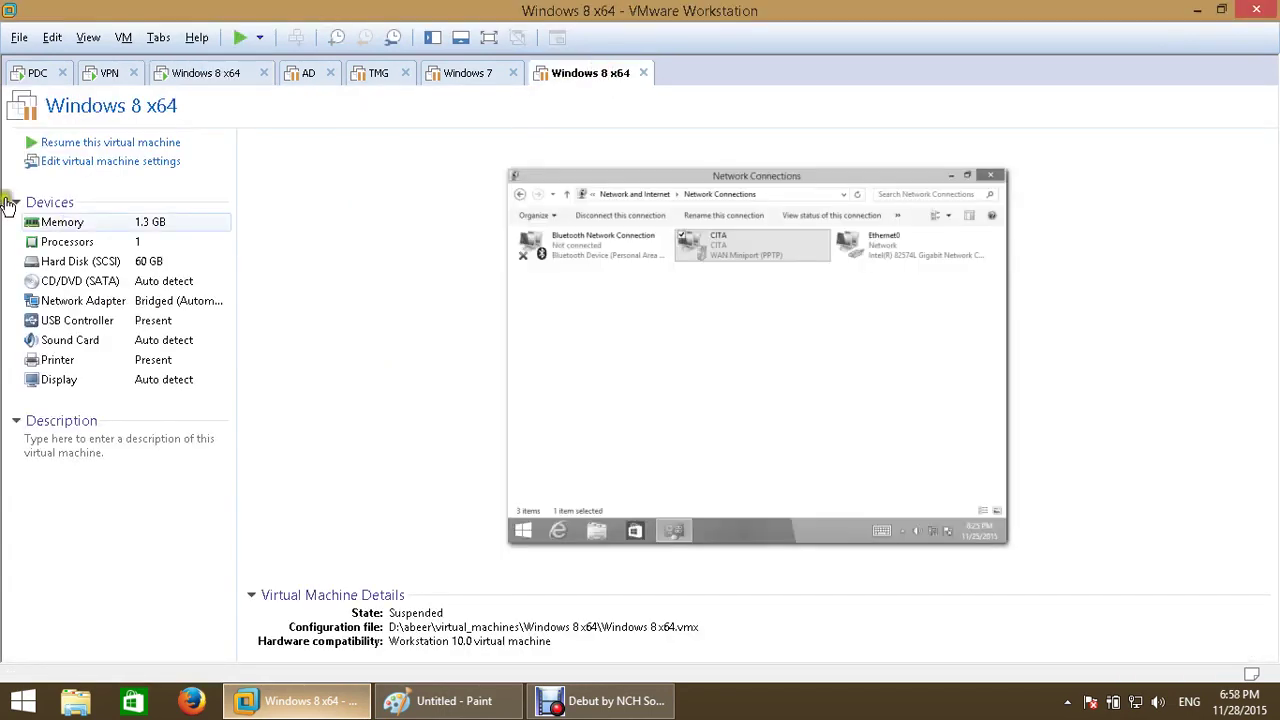
# Step: Resume the second Windows 8 x64 VM and view its Network Connections full screen
pyautogui.click(66, 144)
pyautogui.click(502, 361)
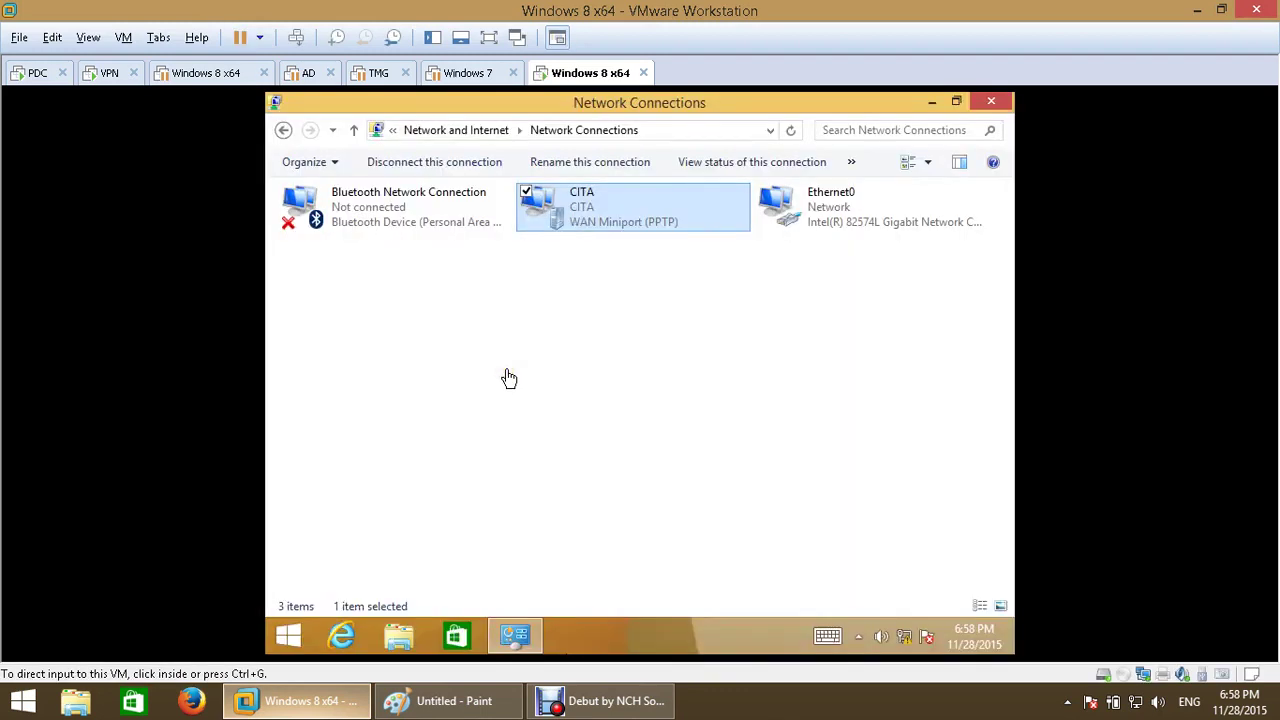
pyautogui.click(678, 451)
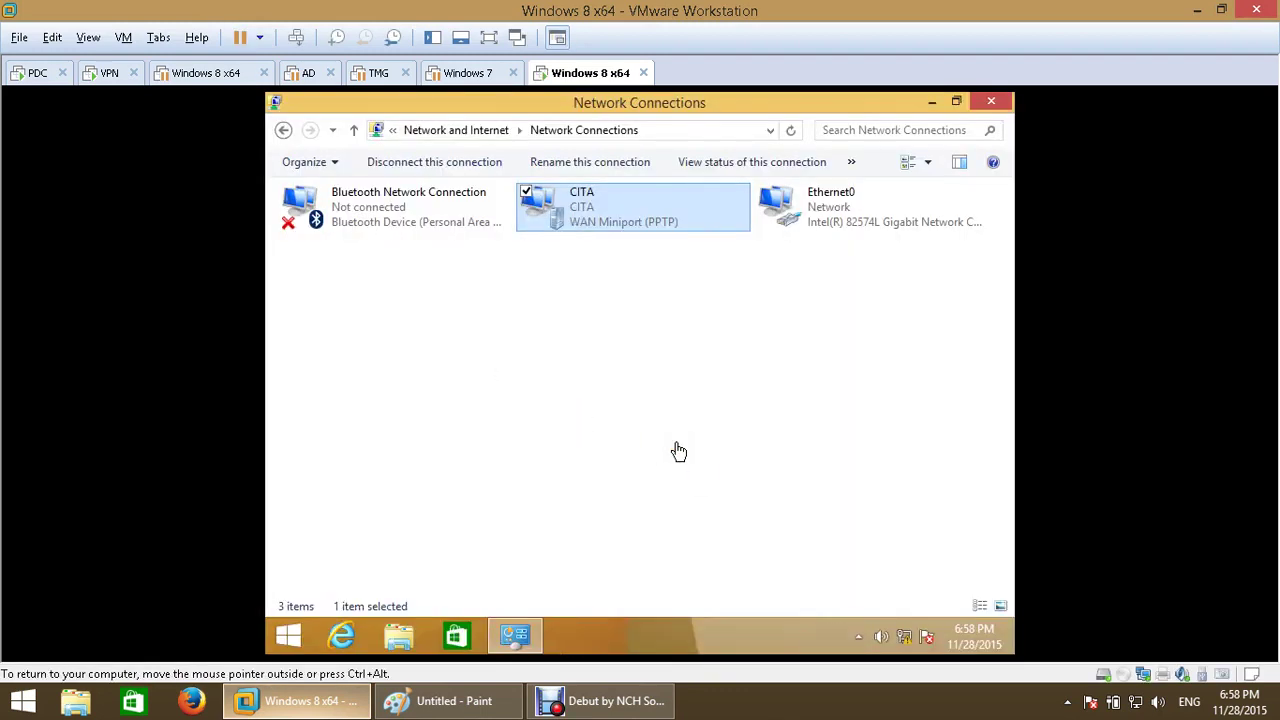
pyautogui.hotkey('ctrl', 'alt', 'Return')
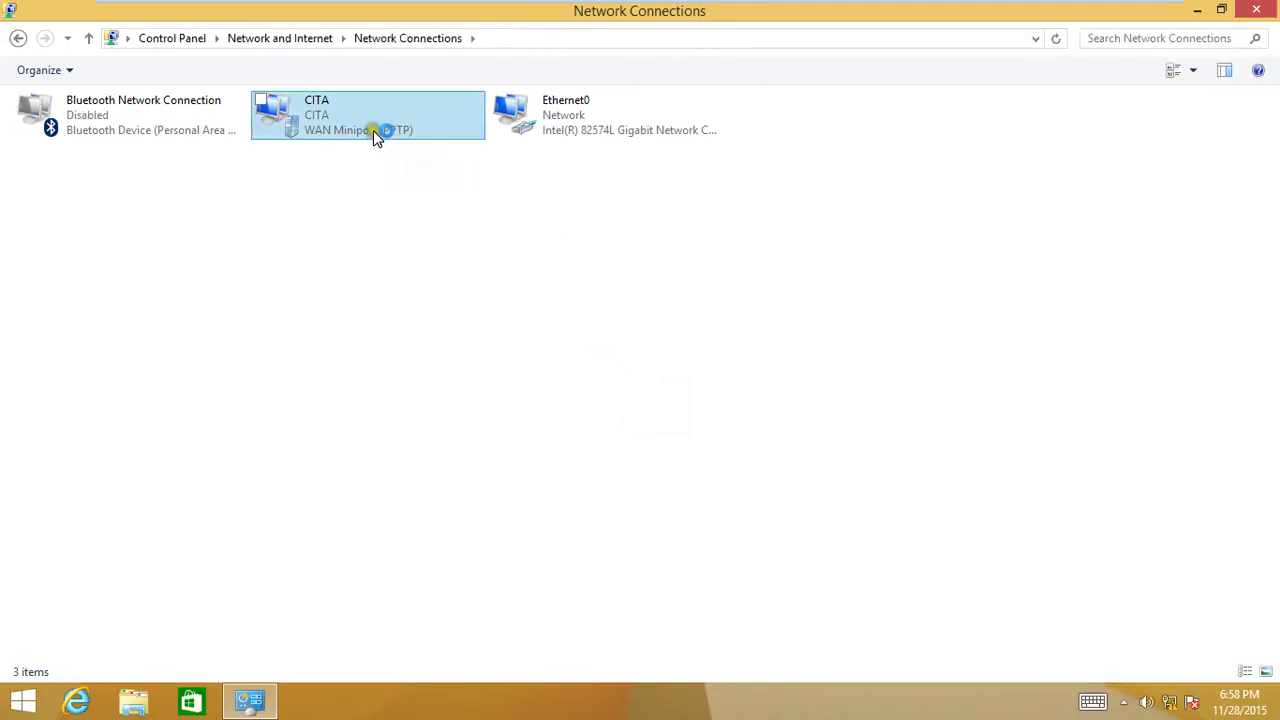
# Step: Close the open CITA Status and Device Setup dialogs
pyautogui.doubleClick(373, 130)
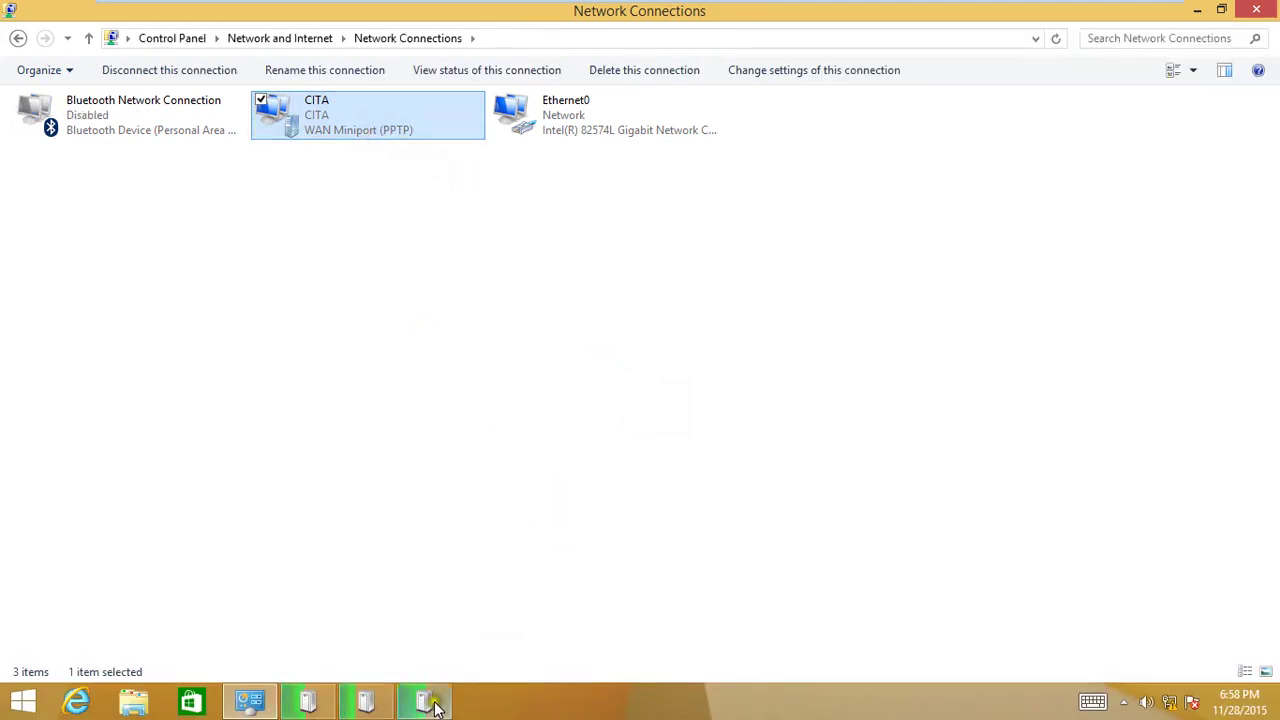
pyautogui.click(428, 702)
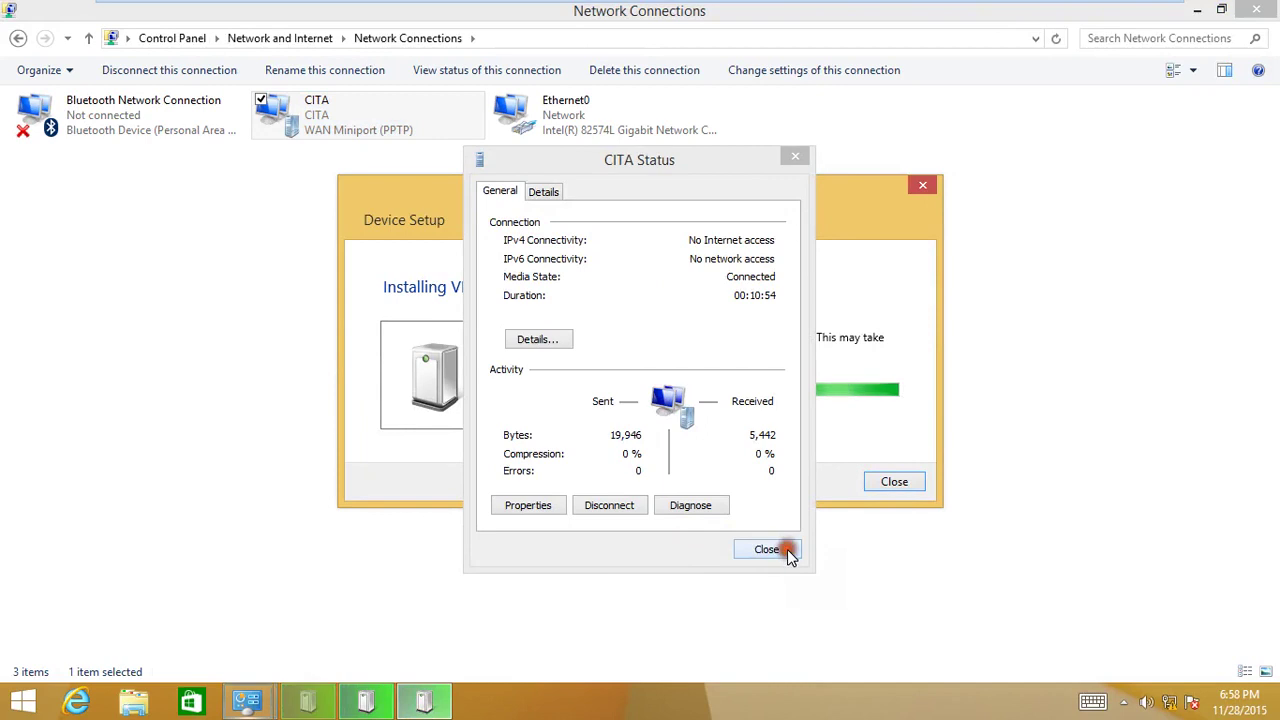
pyautogui.click(785, 549)
pyautogui.click(903, 485)
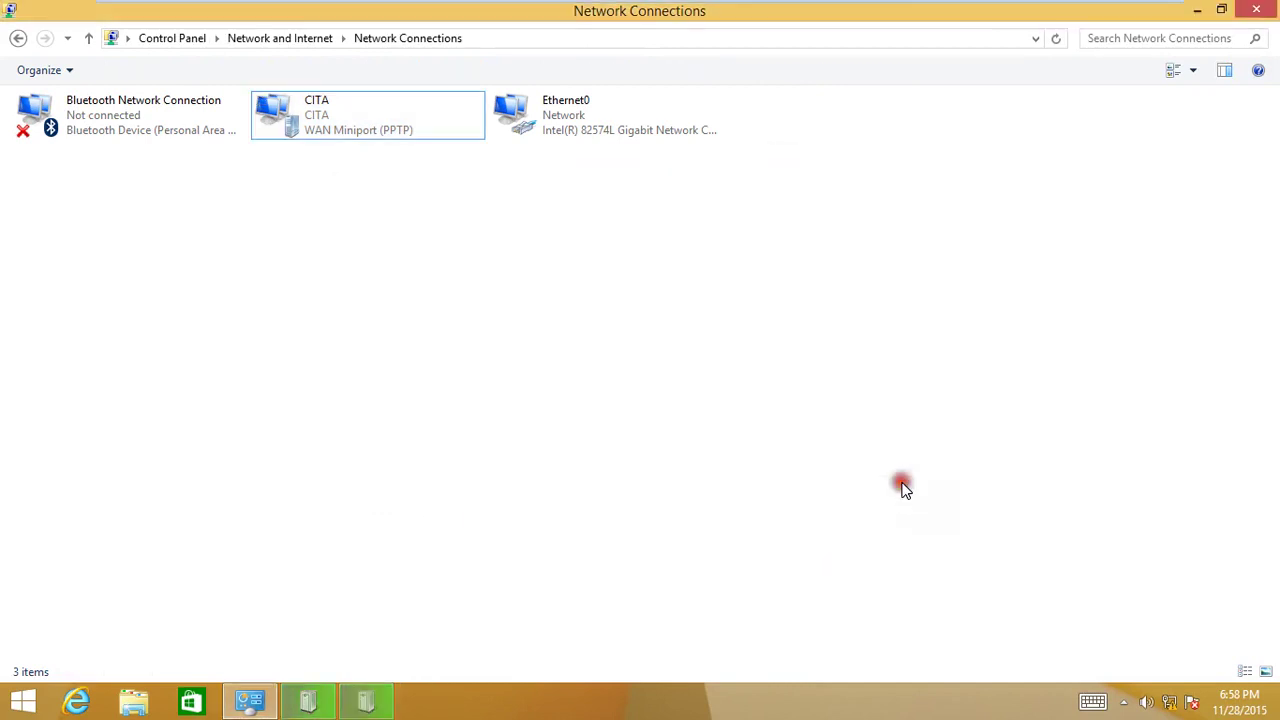
# Step: Disconnect the CITA VPN connection
pyautogui.click(354, 120)
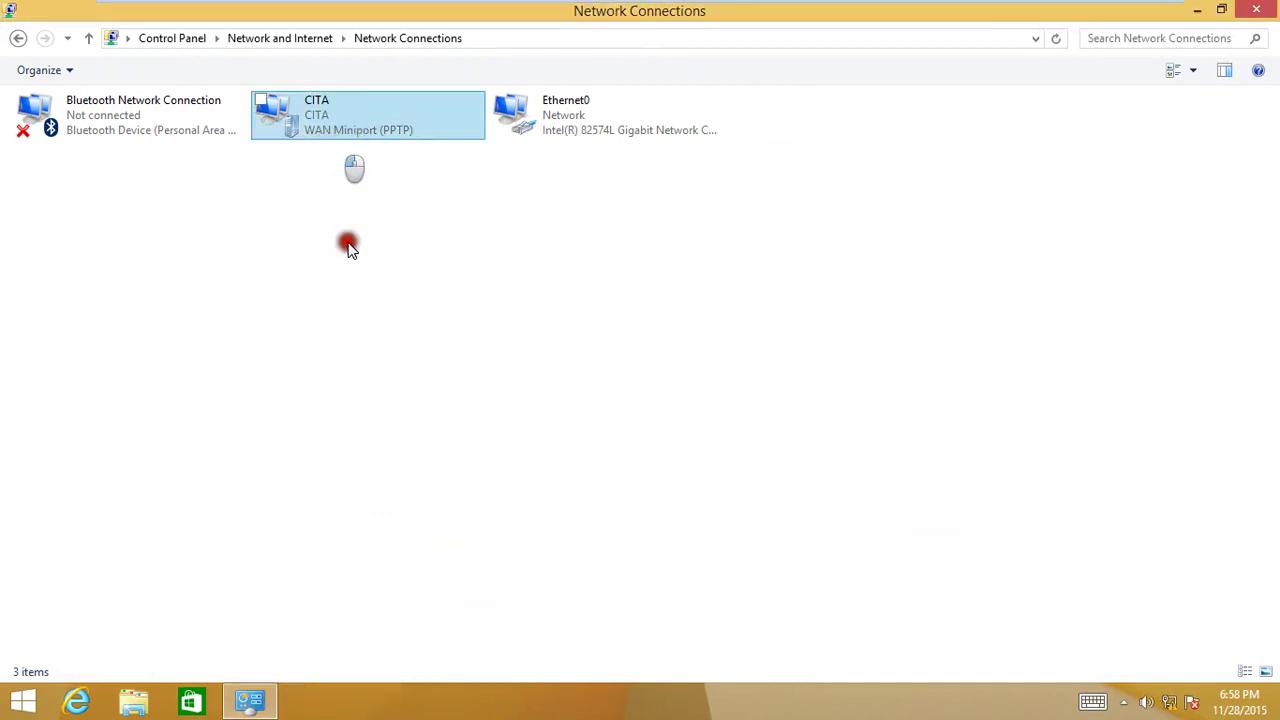
pyautogui.doubleClick(323, 123)
pyautogui.rightClick(338, 161)
pyautogui.press('Return')
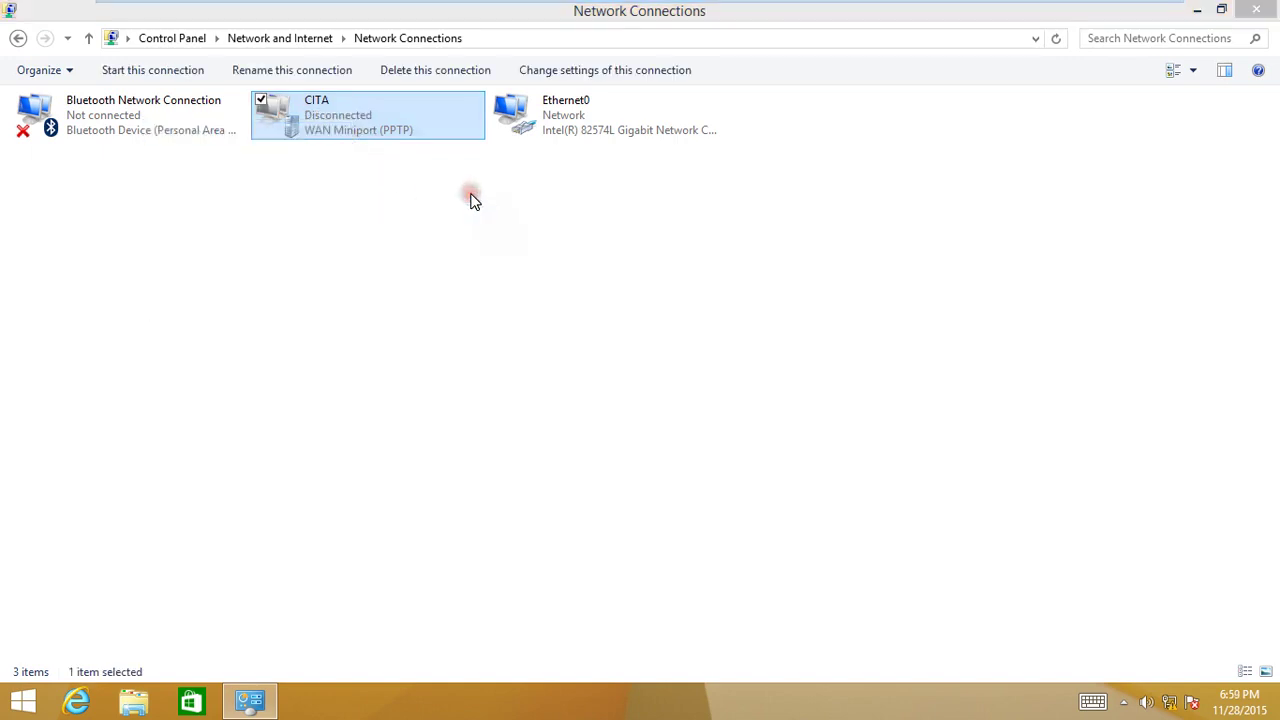
# Step: Delete the CITA connection and confirm with Yes
pyautogui.rightClick(352, 133)
pyautogui.click(268, 262)
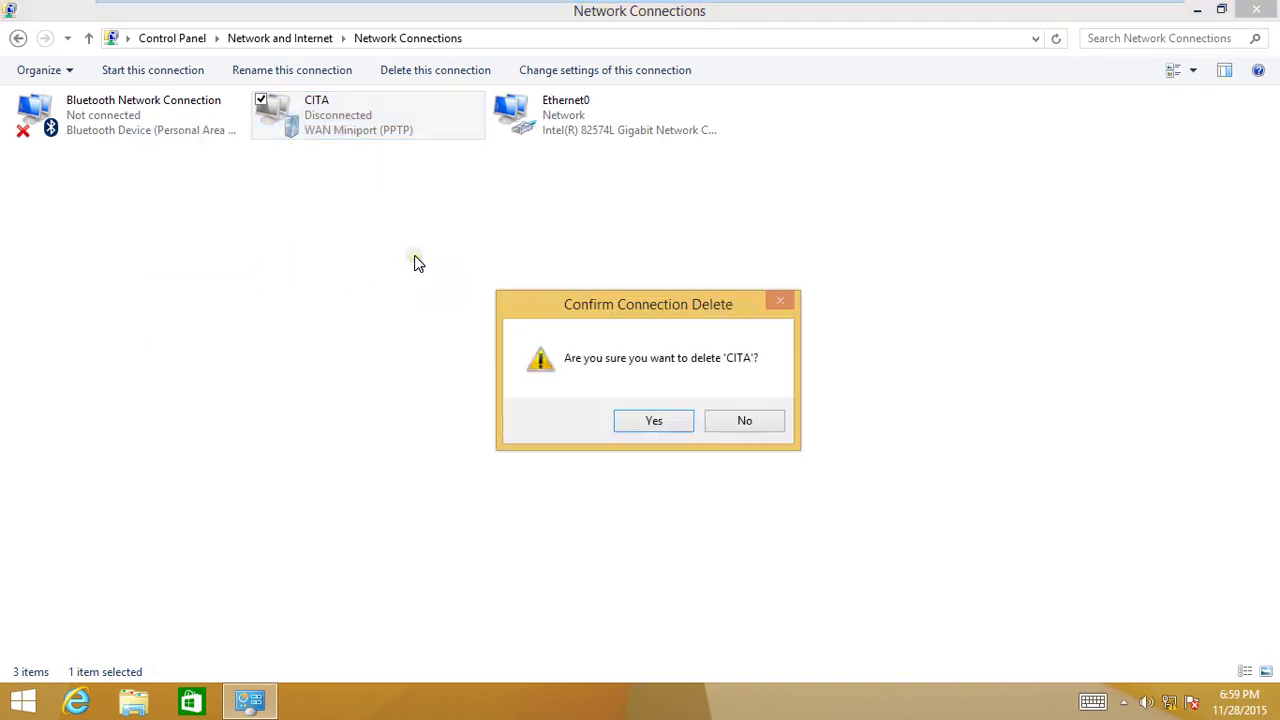
pyautogui.click(656, 421)
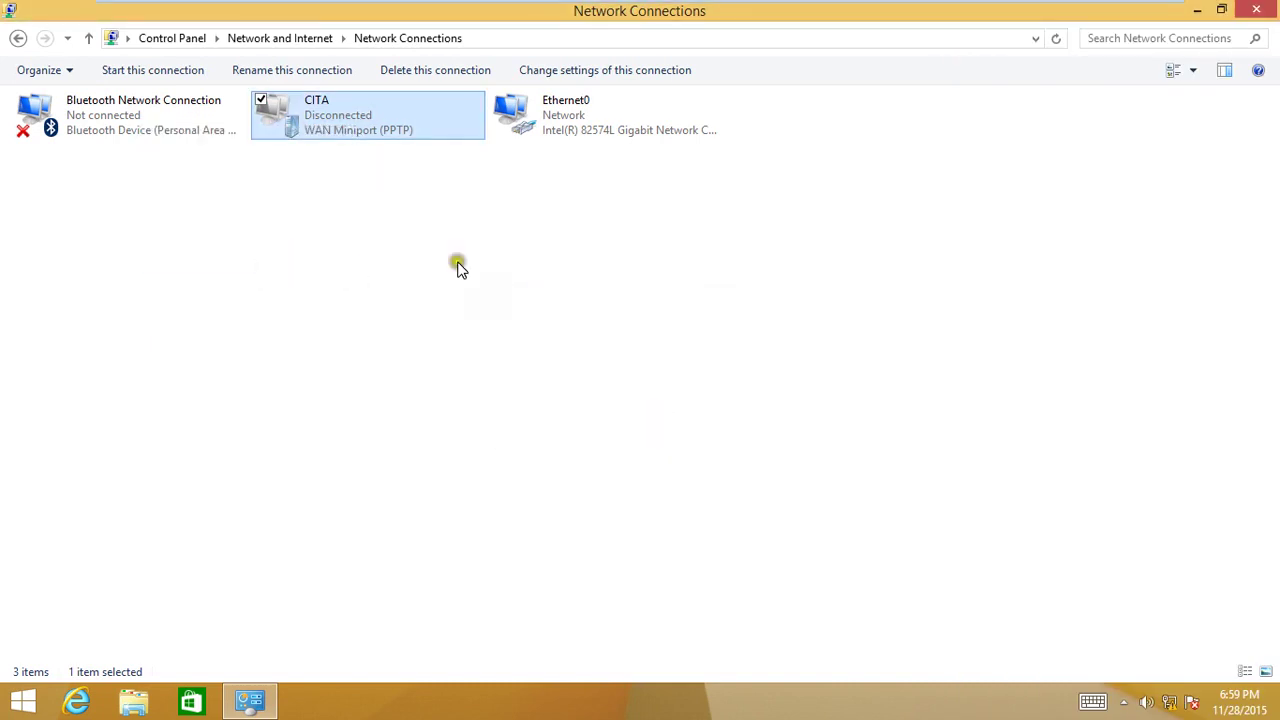
# Step: Check Ethernet0's IPv4 address in its connection details
pyautogui.click(386, 123)
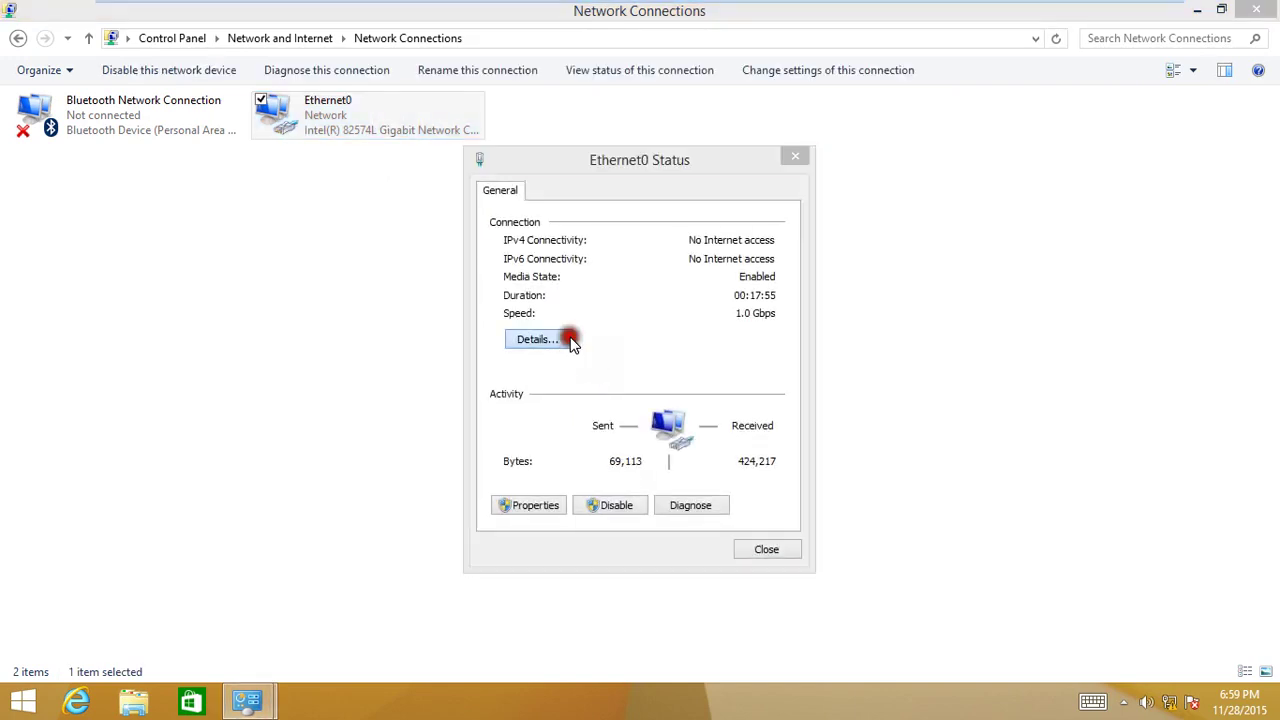
pyautogui.click(573, 342)
pyautogui.click(690, 330)
pyautogui.click(759, 560)
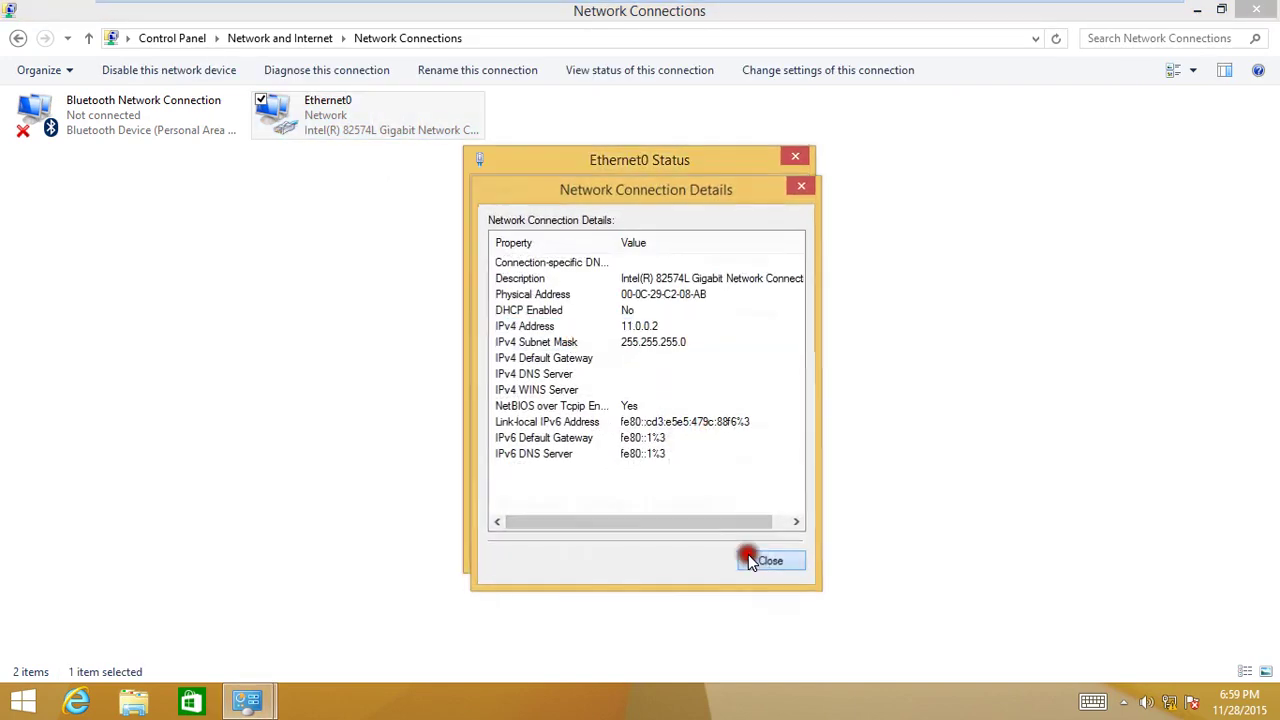
# Step: Ping 11.0.0.1 from a Command Prompt, then close it and the Ethernet0 status window
pyautogui.rightClick(22, 700)
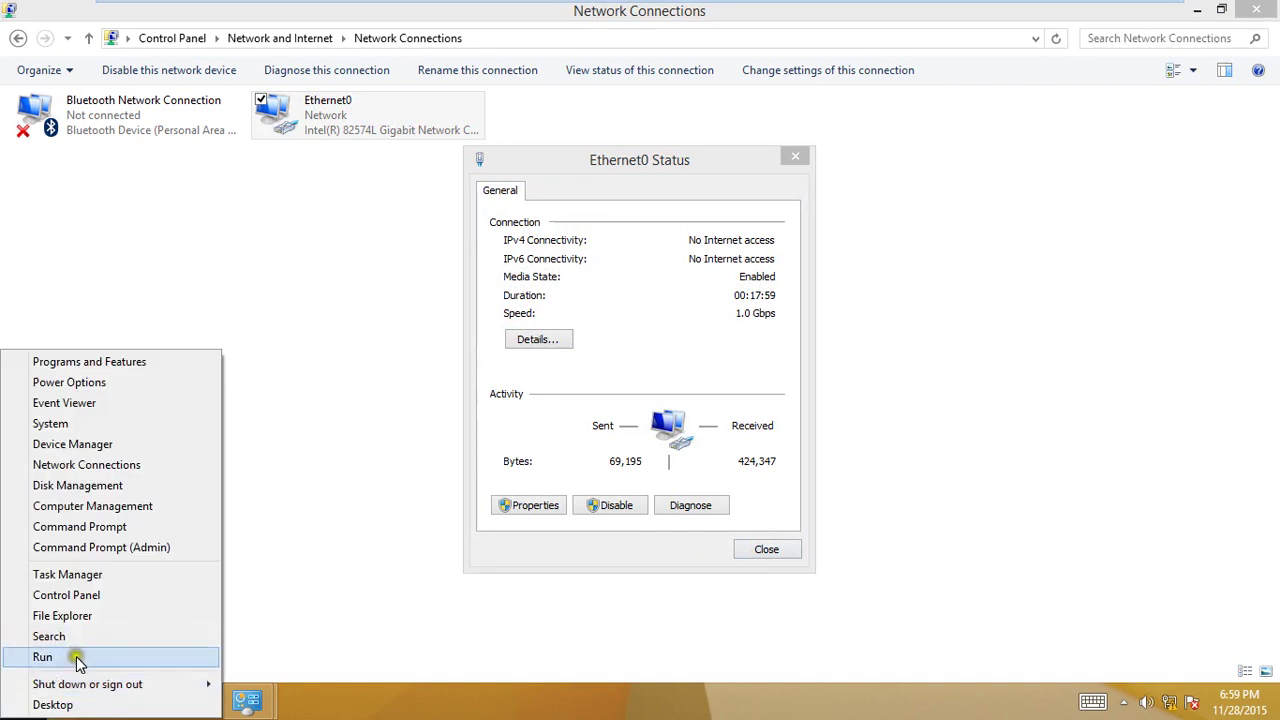
pyautogui.click(78, 660)
pyautogui.click(151, 640)
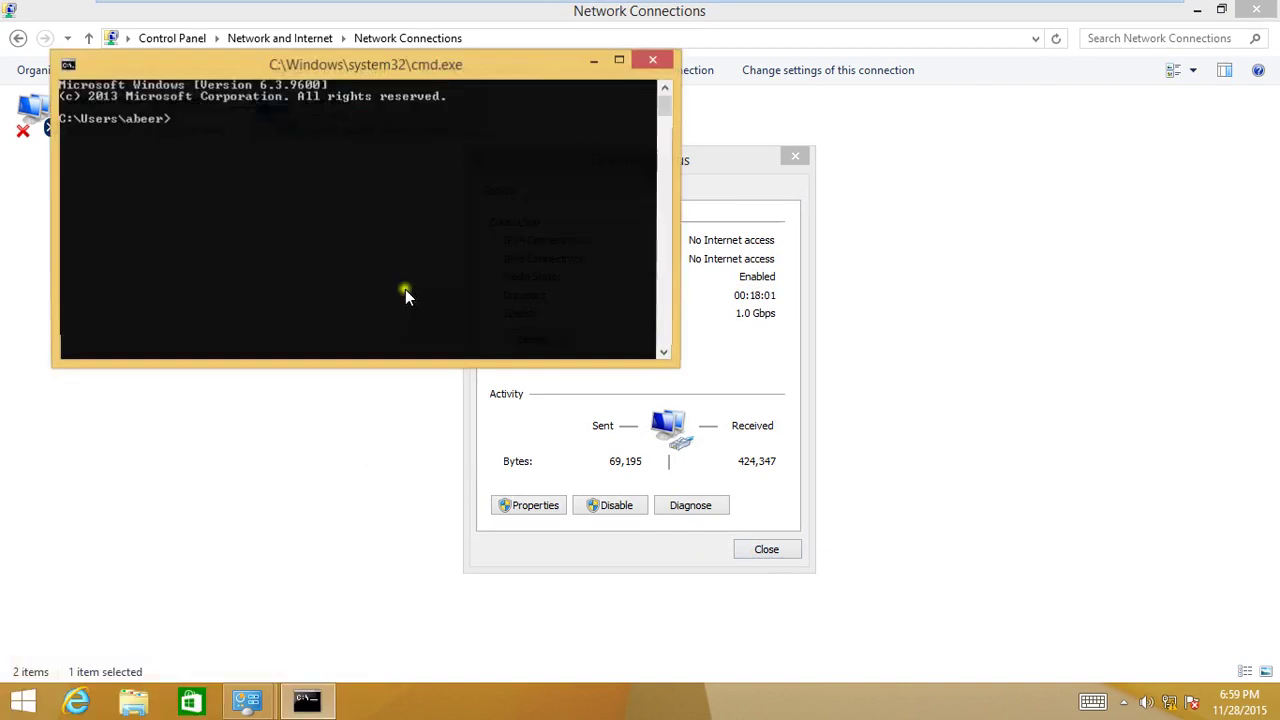
pyautogui.write('ping')
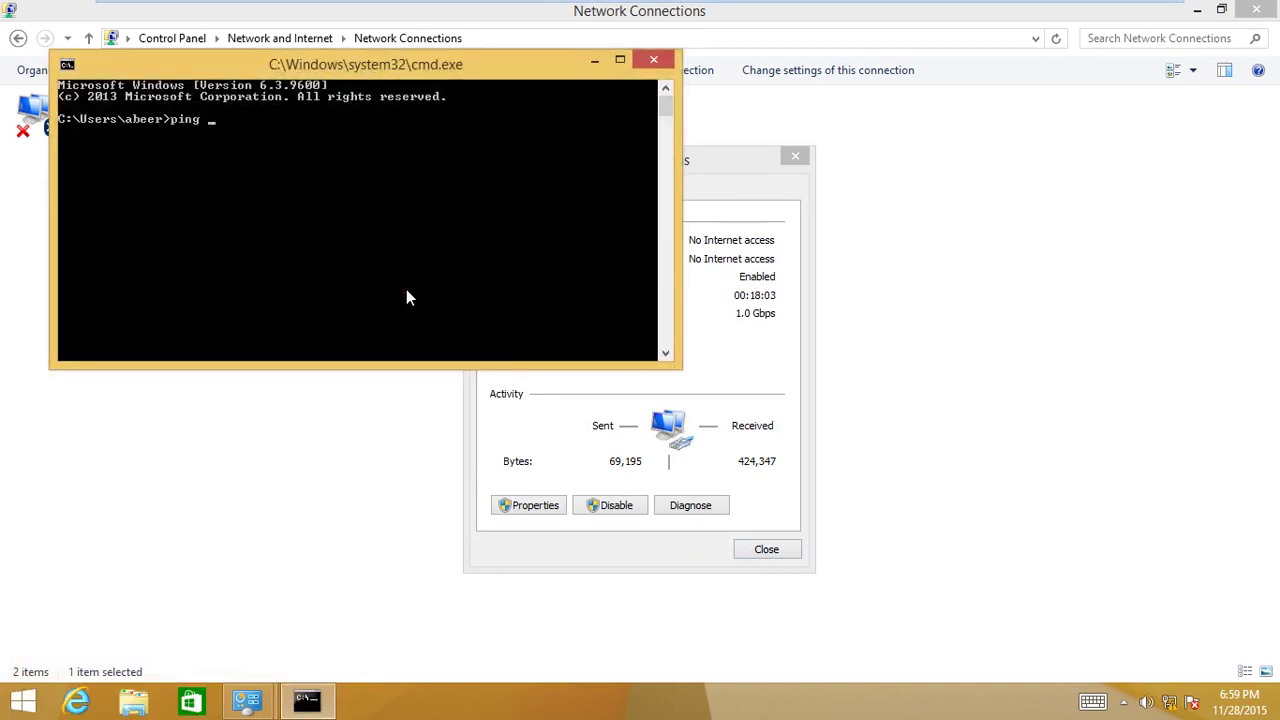
pyautogui.write(' 11.0.0.1')
pyautogui.press('Return')
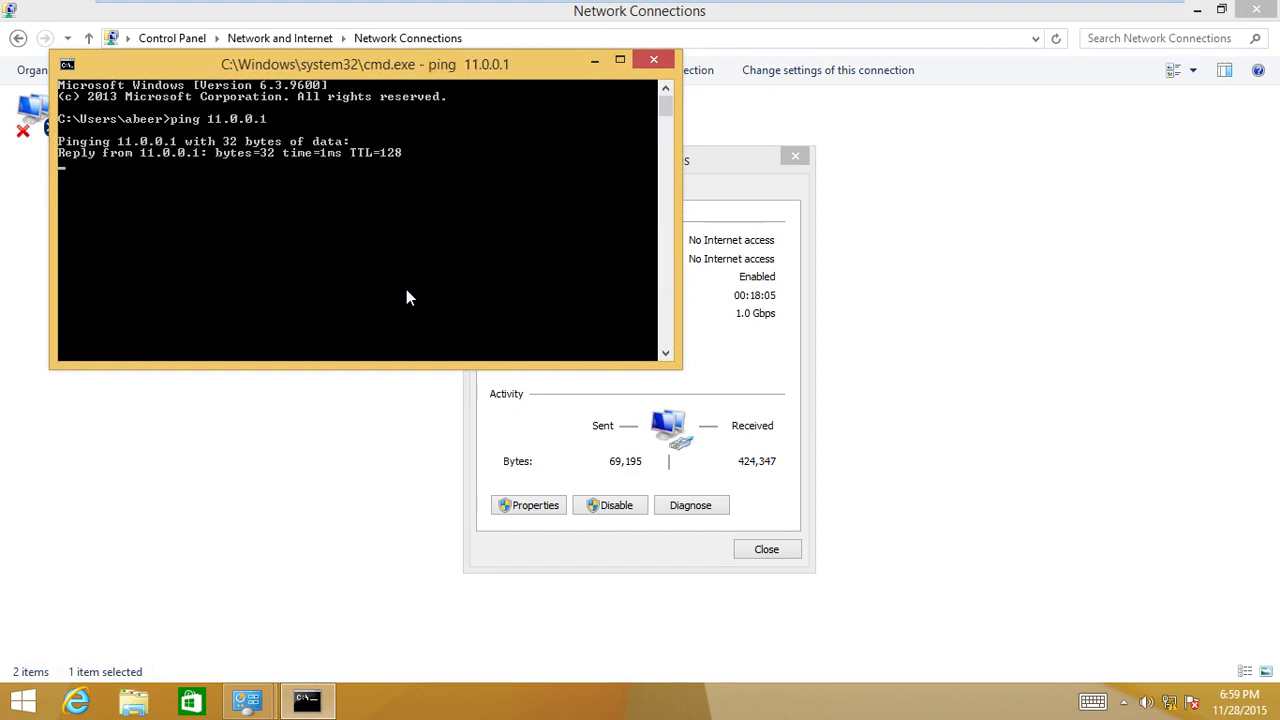
pyautogui.click(655, 60)
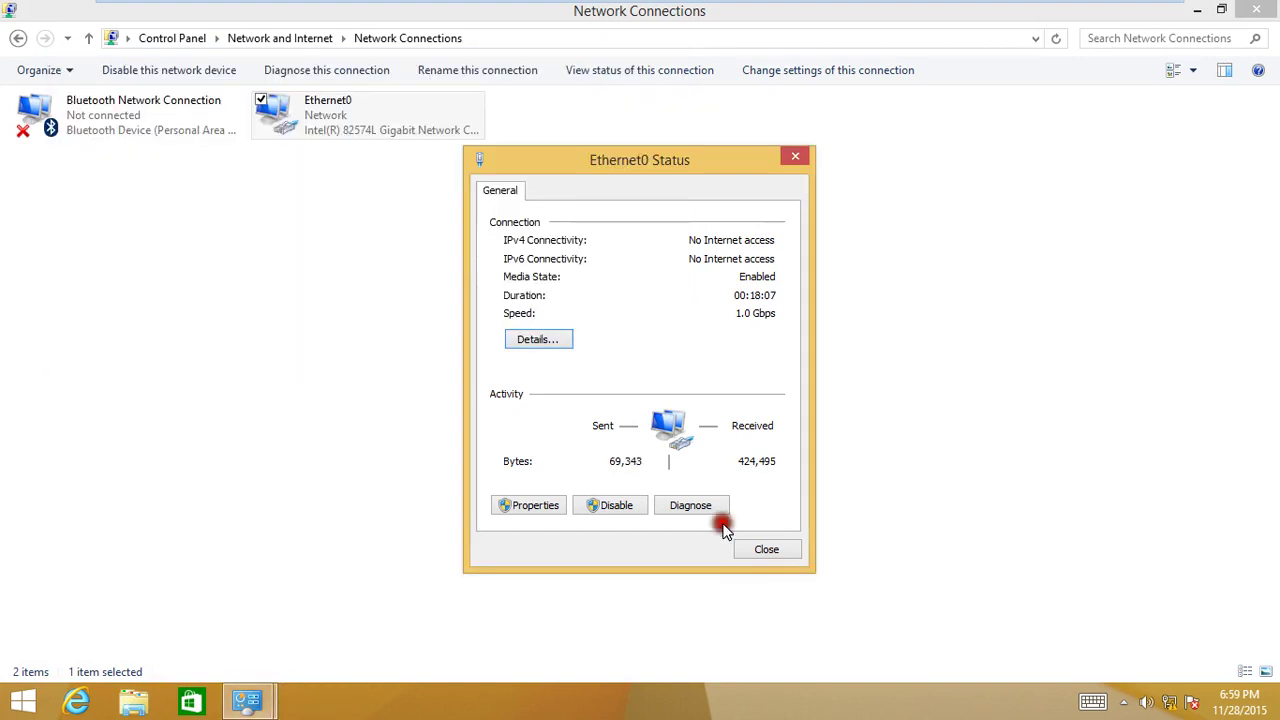
pyautogui.click(762, 556)
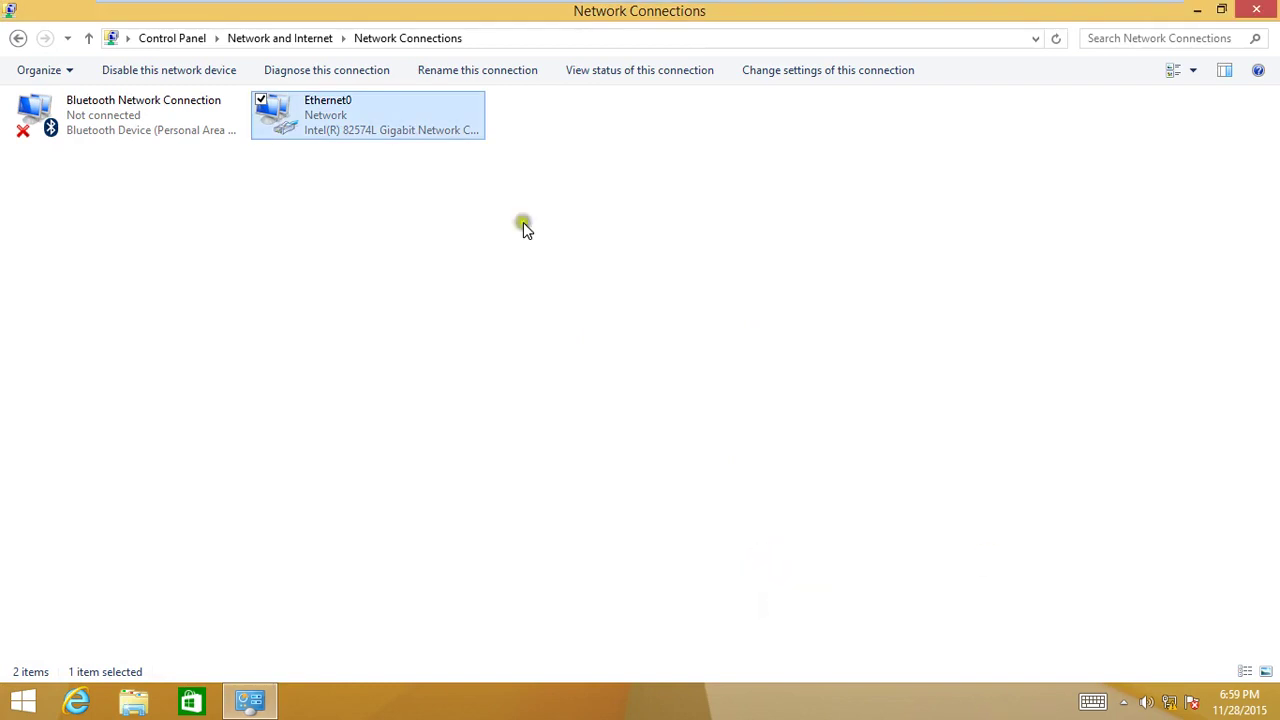
# Step: Start a new workplace VPN connection, postponing the internet connection setup
pyautogui.click(313, 36)
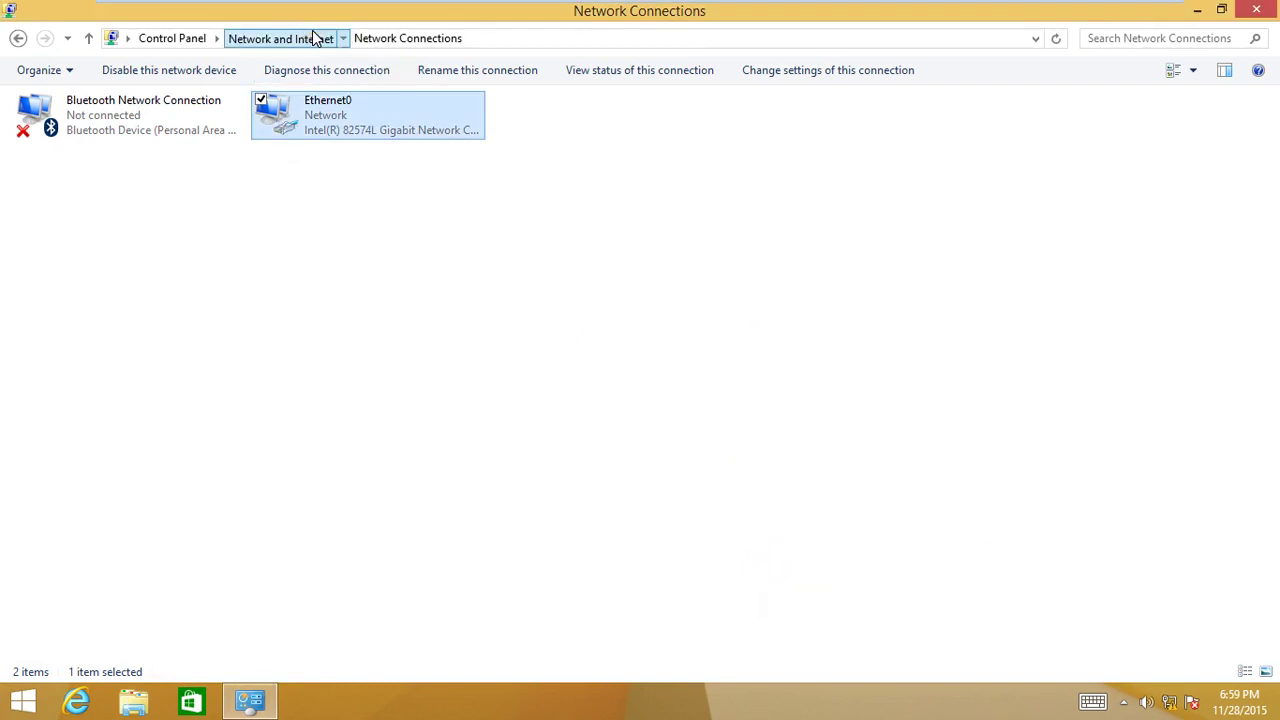
pyautogui.click(312, 36)
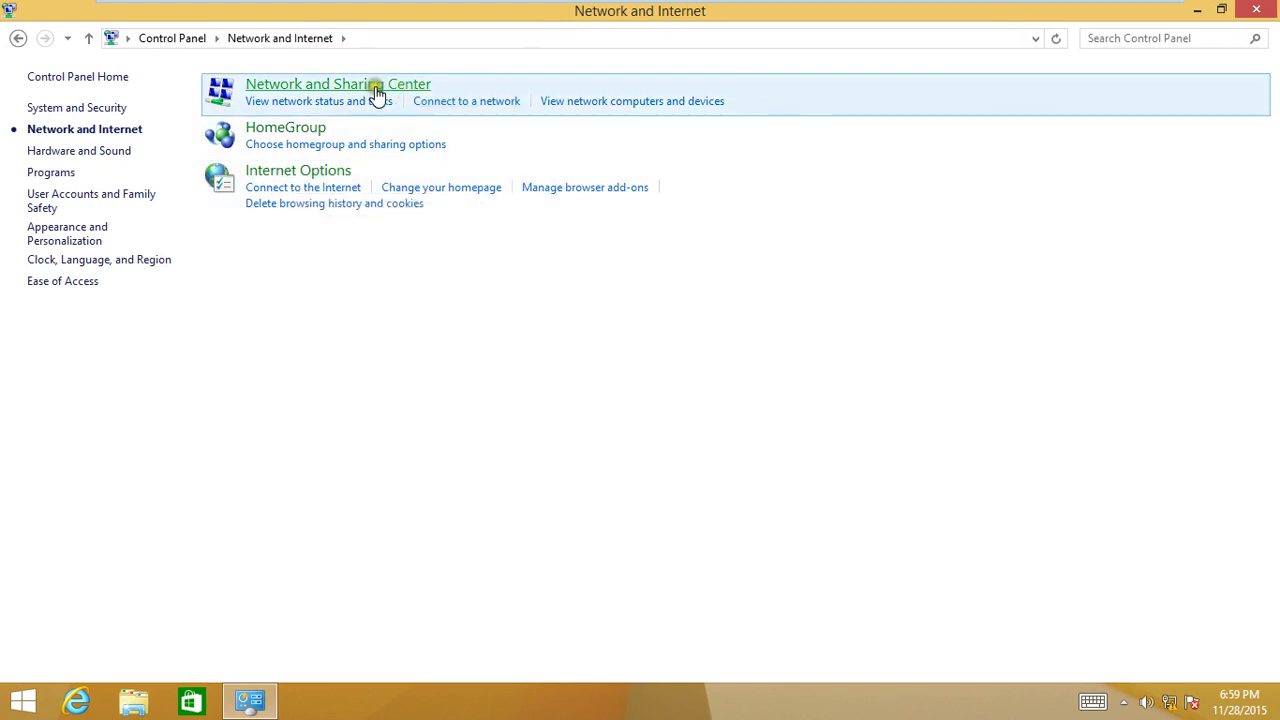
pyautogui.click(375, 87)
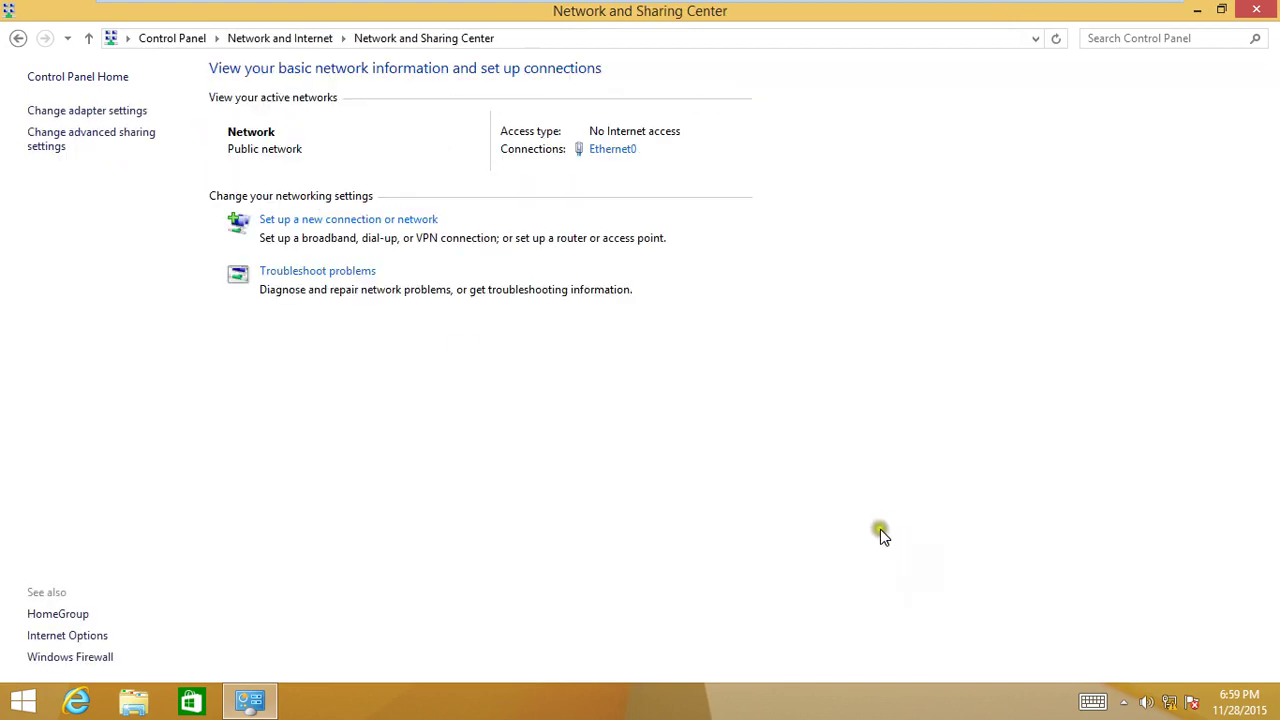
pyautogui.click(331, 222)
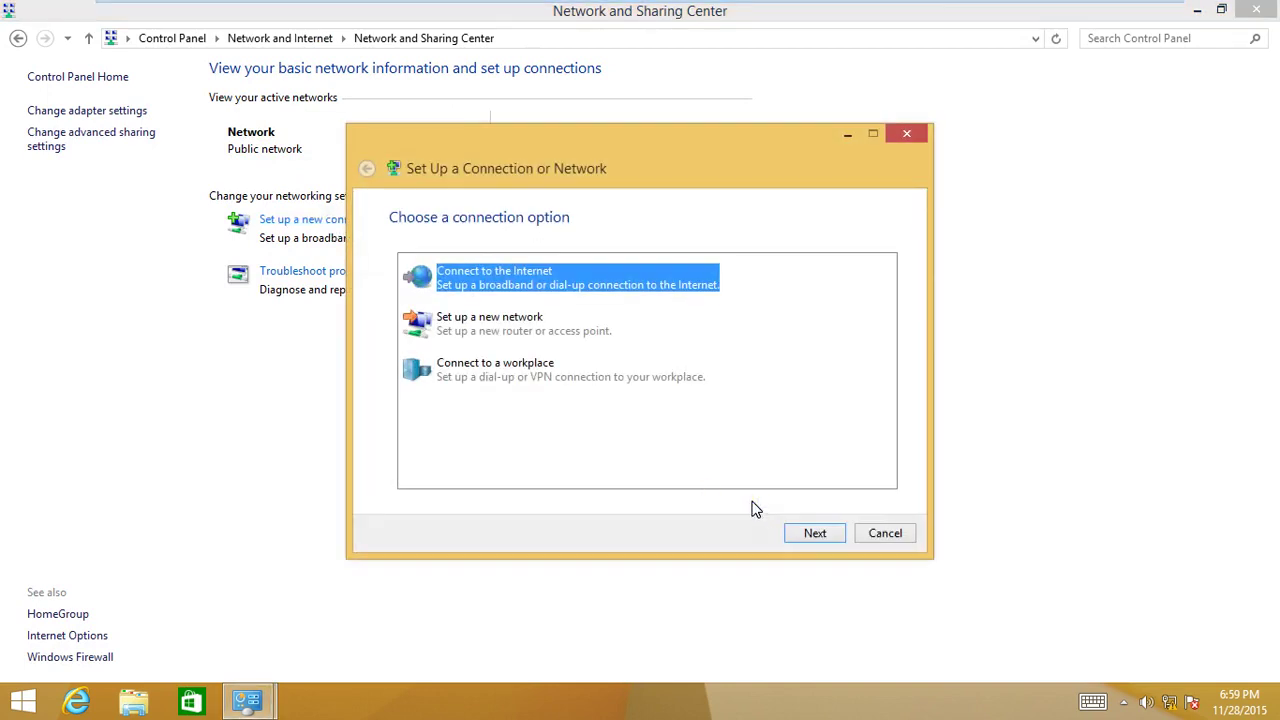
pyautogui.click(512, 372)
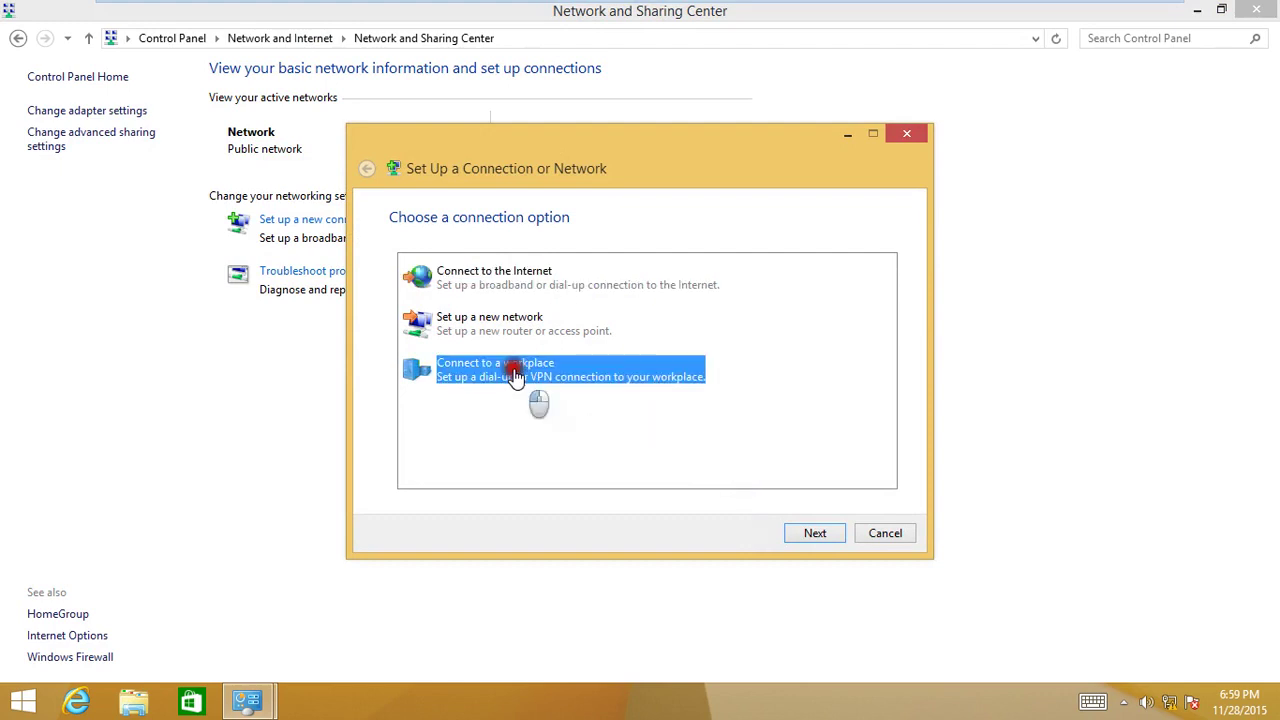
pyautogui.click(818, 533)
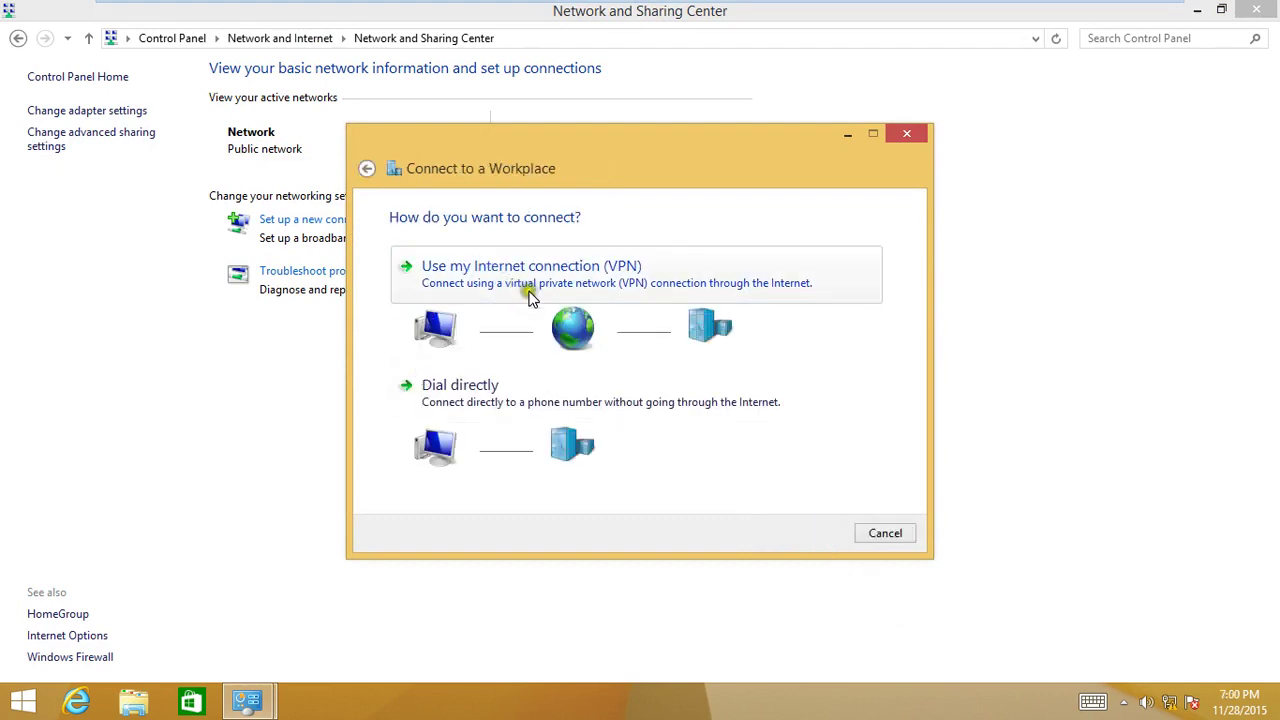
pyautogui.click(535, 285)
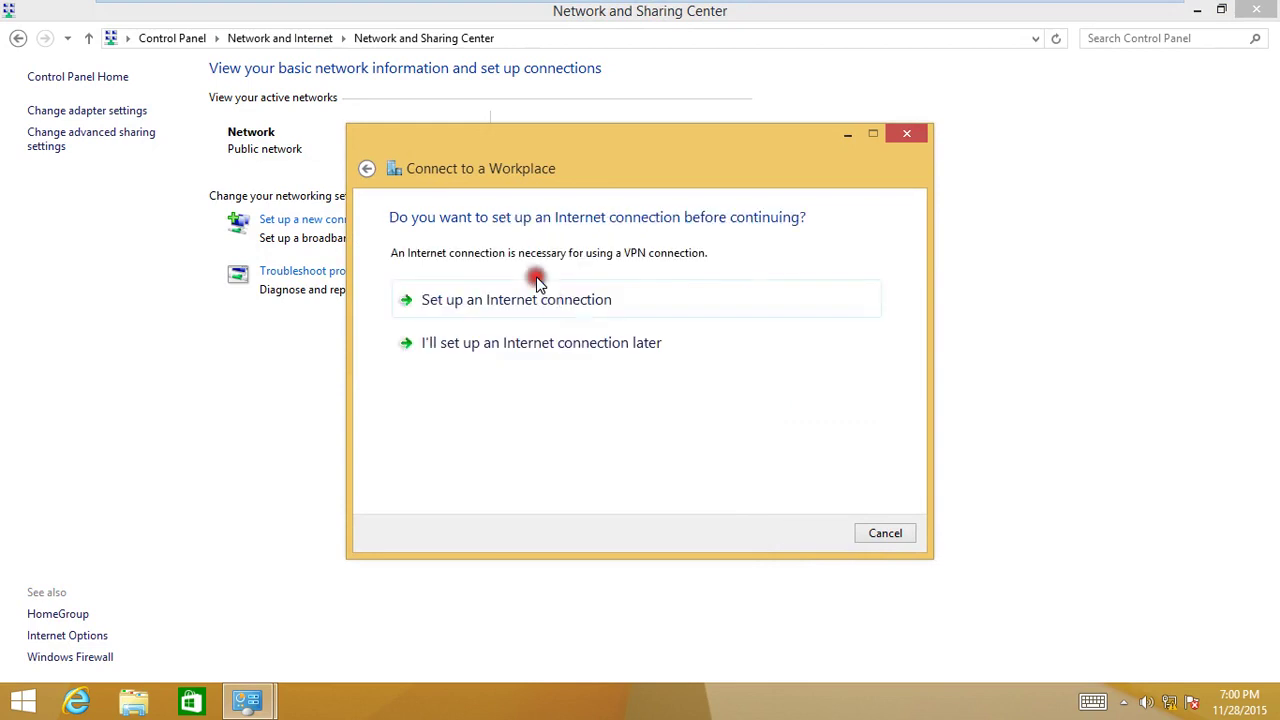
pyautogui.click(505, 350)
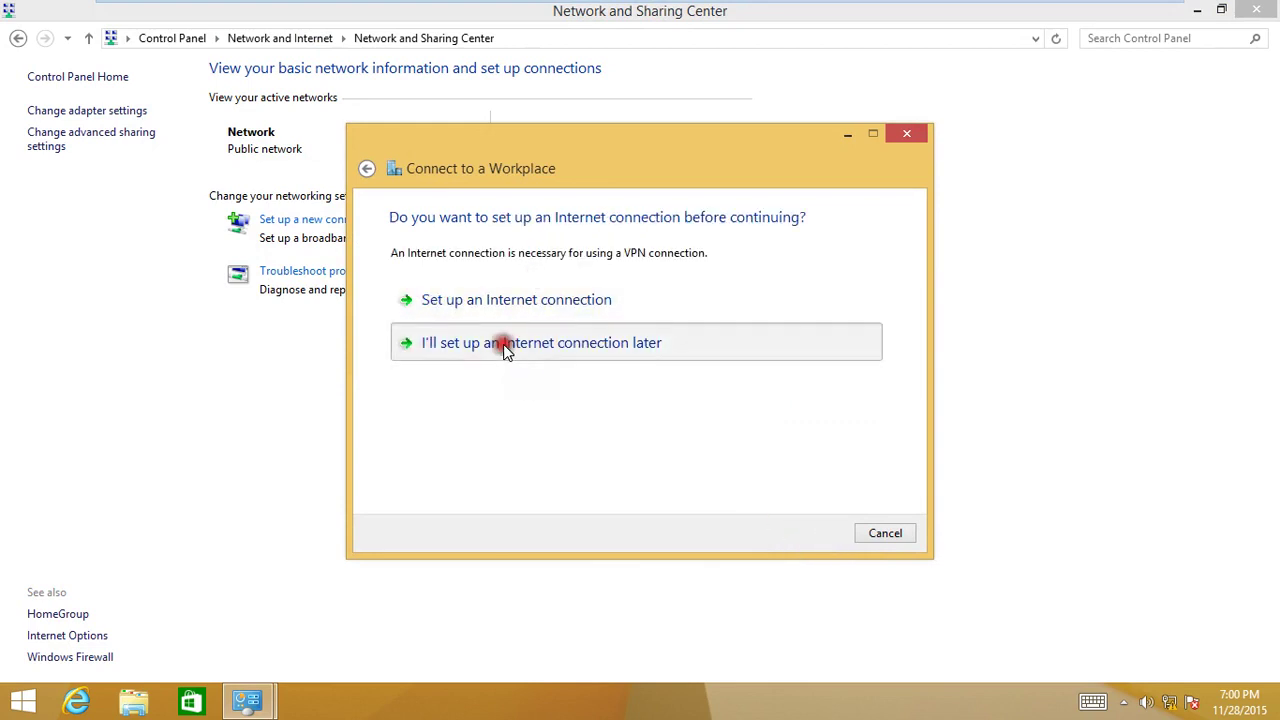
# Step: Enter address 11.0.0.1, name it CITA, disable remembering credentials, and create it
pyautogui.click(580, 289)
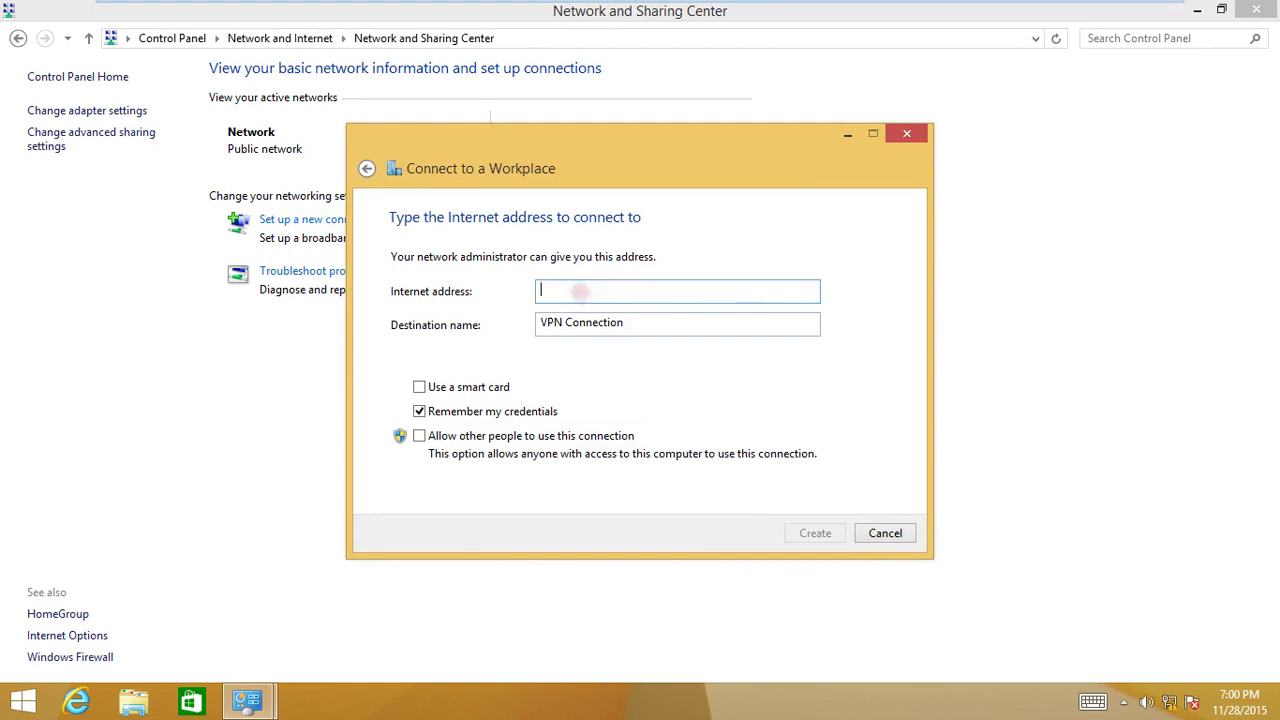
pyautogui.write('11.0.0.1')
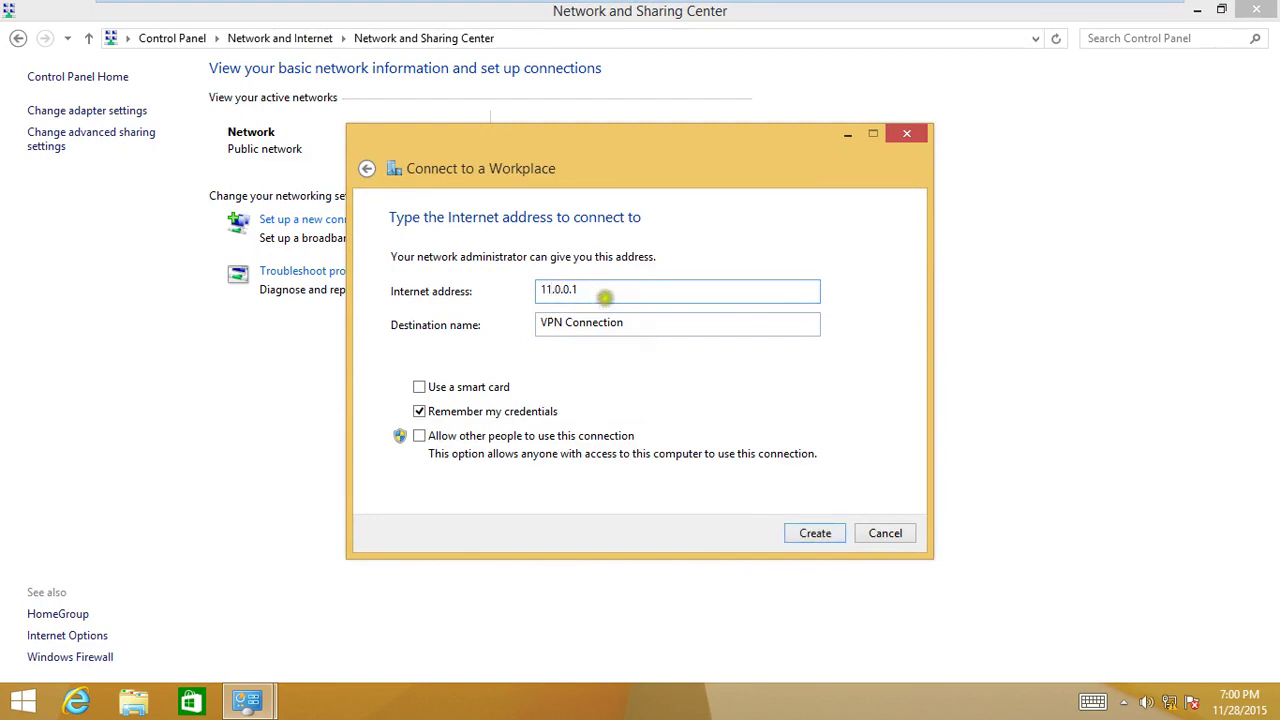
pyautogui.moveTo(603, 295); pyautogui.dragTo(521, 296)
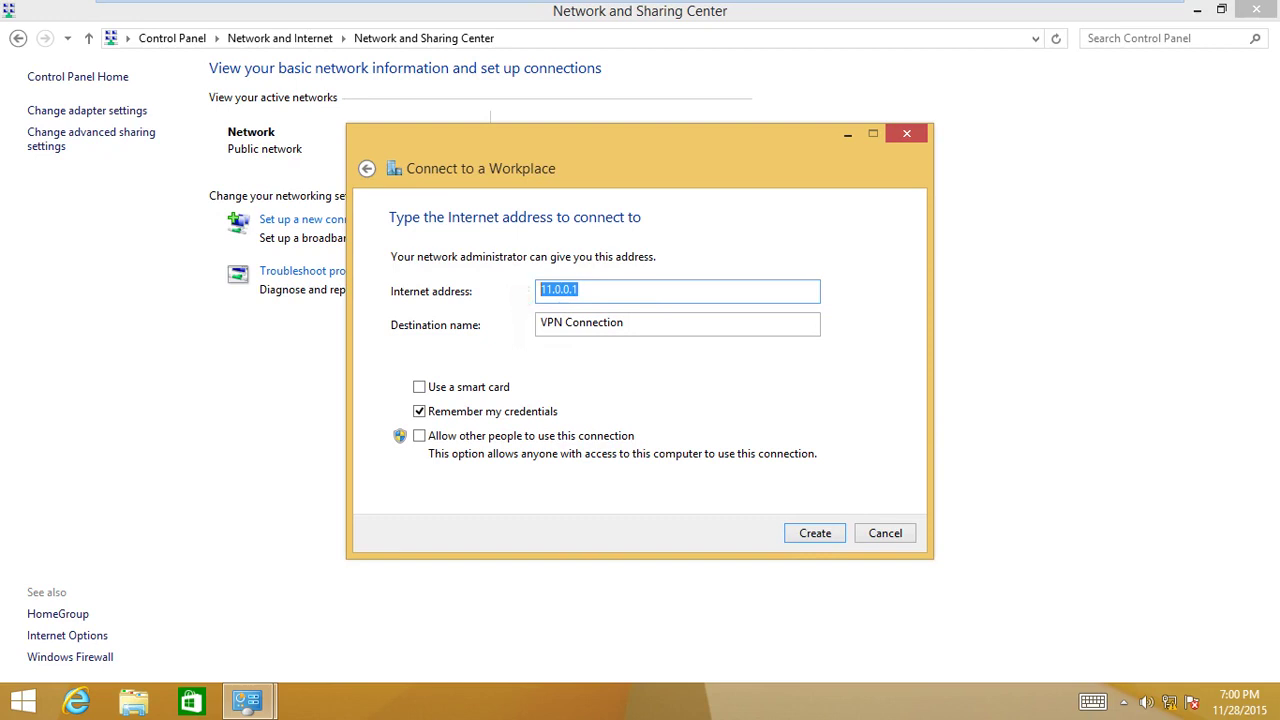
pyautogui.moveTo(690, 331); pyautogui.dragTo(528, 327)
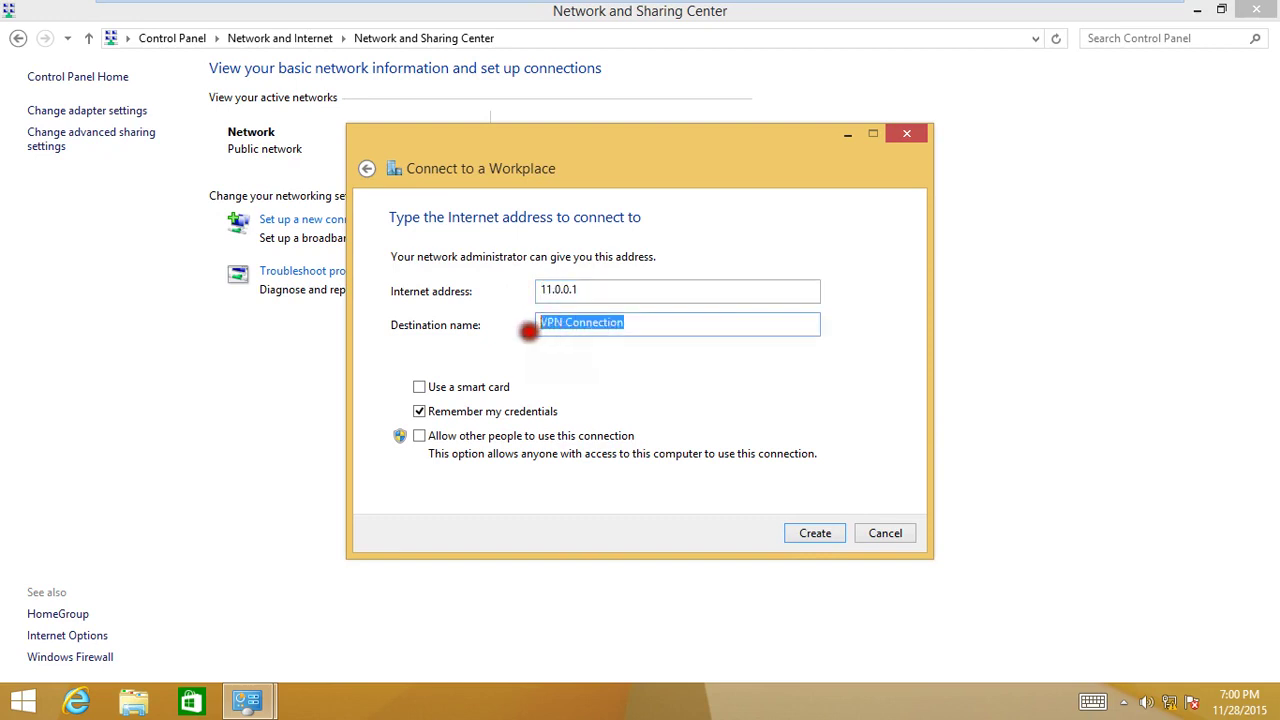
pyautogui.write('Cl')
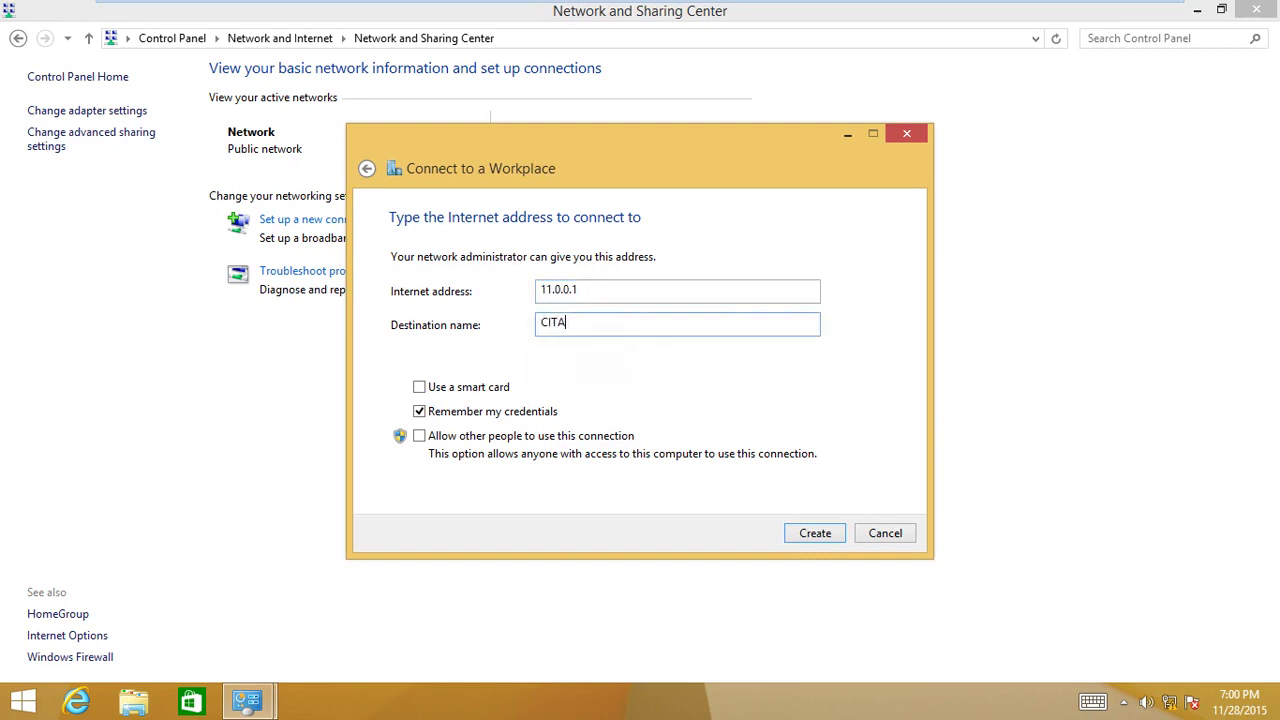
pyautogui.click(419, 411)
pyautogui.click(811, 536)
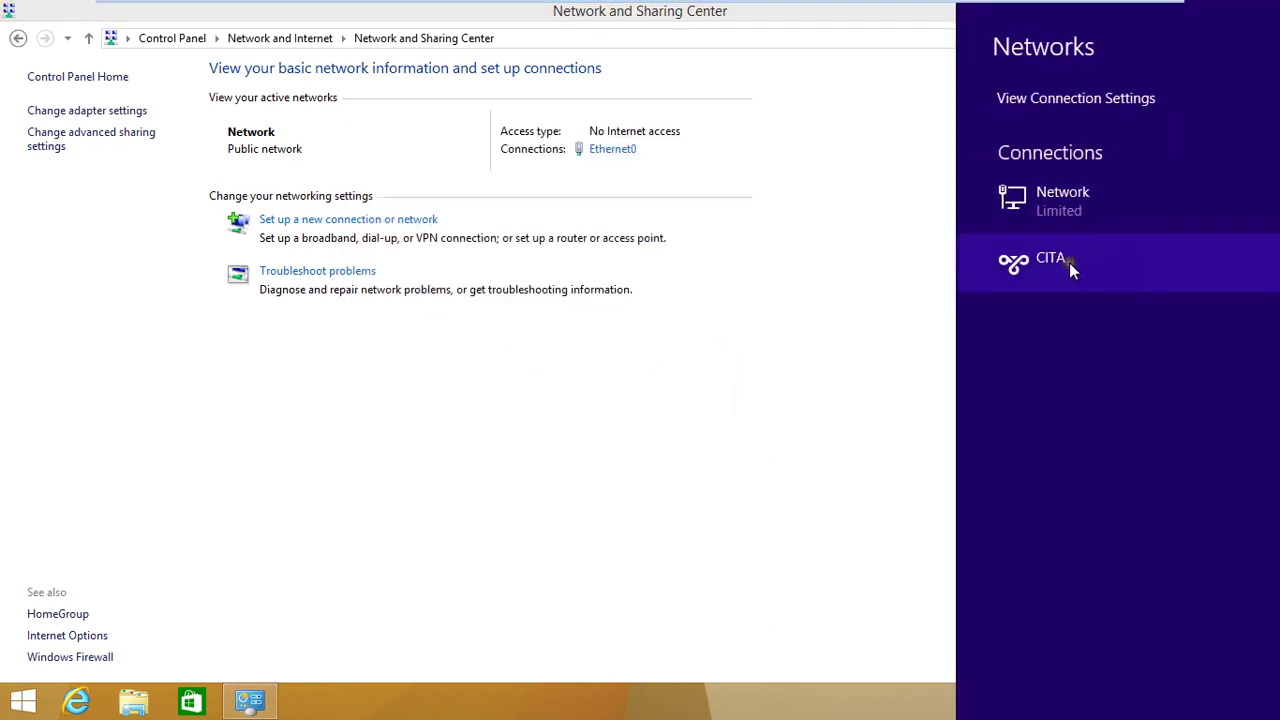
# Step: Connect to CITA from the Networks charm using the domain user name and password
pyautogui.click(1069, 262)
pyautogui.click(1188, 311)
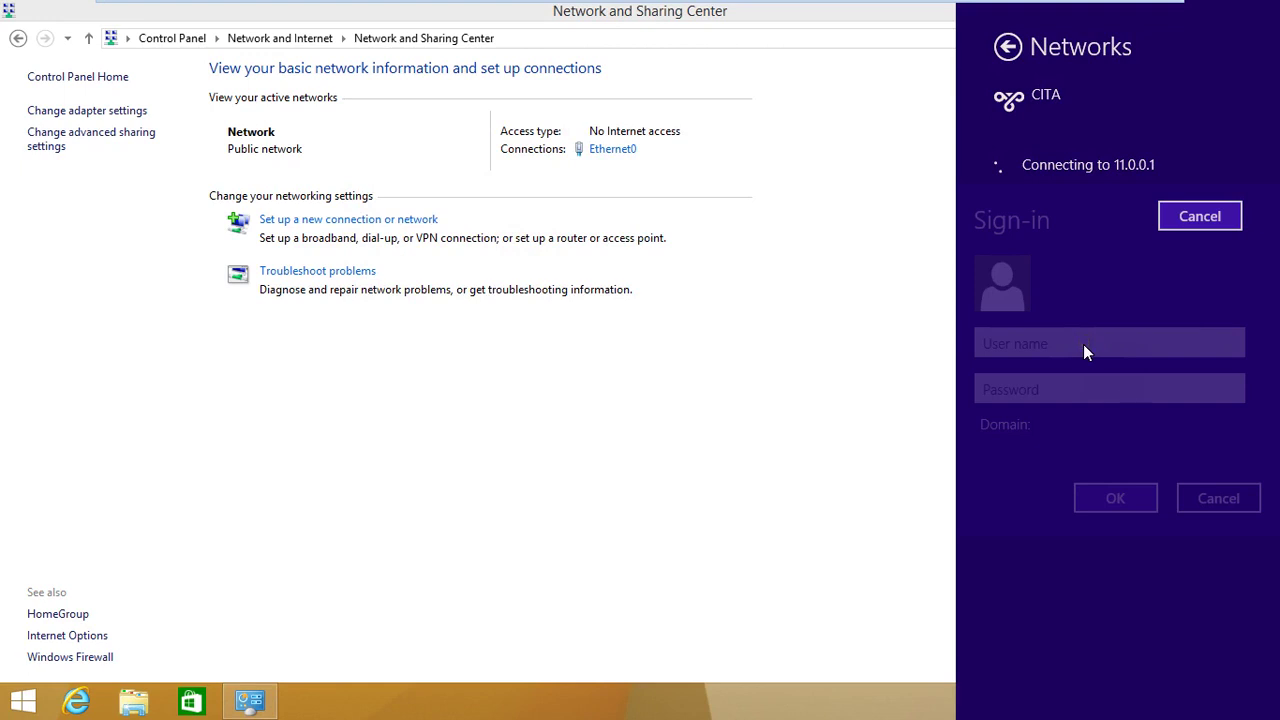
pyautogui.click(1083, 344)
pyautogui.write('ci')
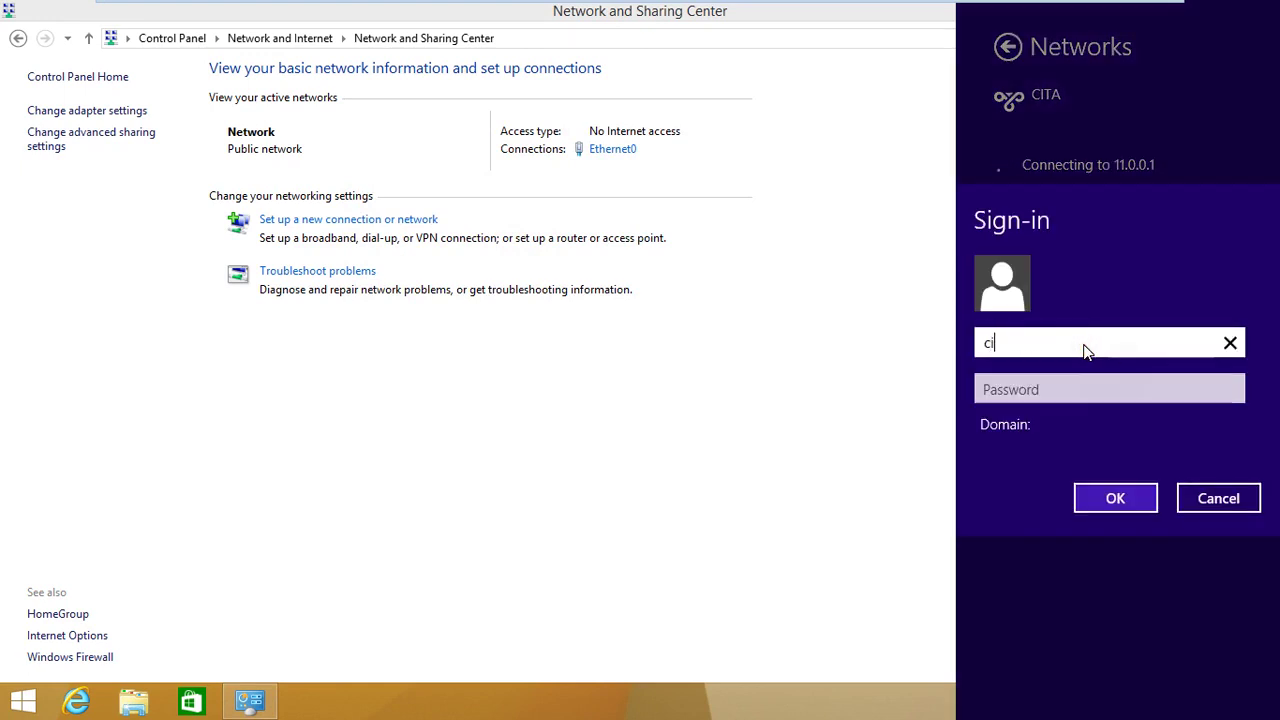
pyautogui.write('ta\\abeer')
pyautogui.press('Tab')
pyautogui.write('•••••••••')
pyautogui.press('Return')
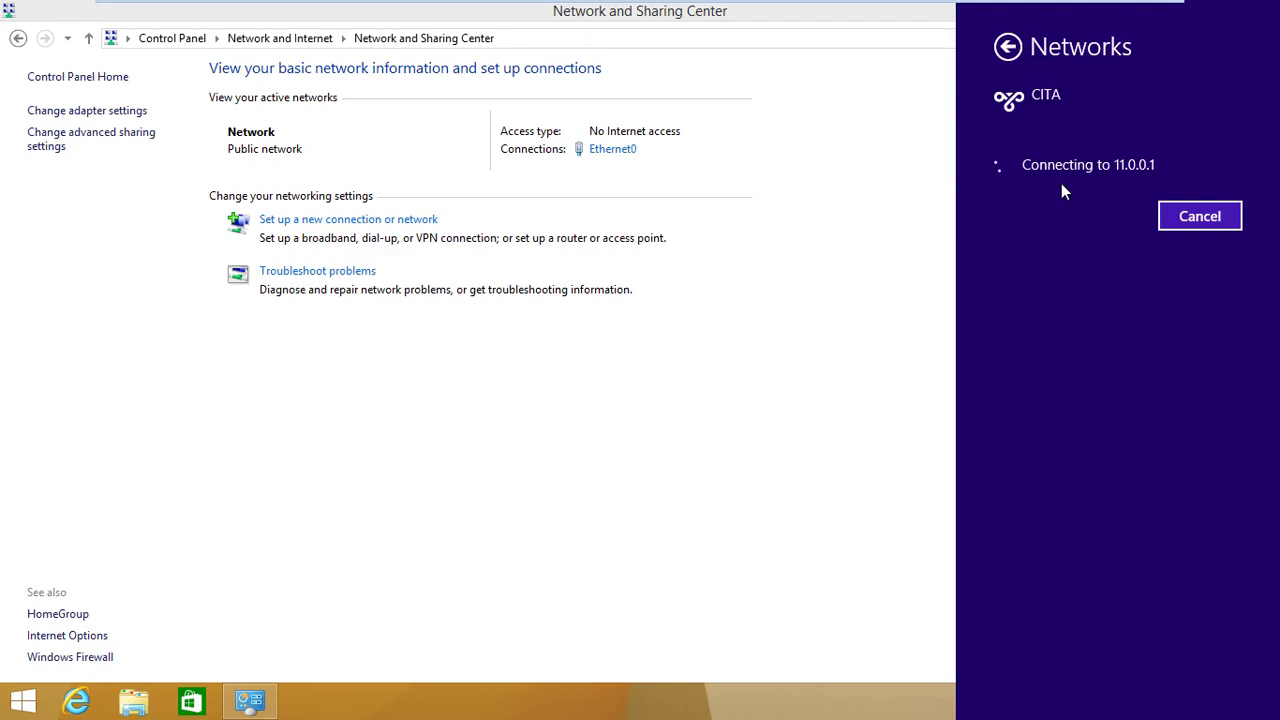
pyautogui.click(1066, 145)
pyautogui.click(986, 298)
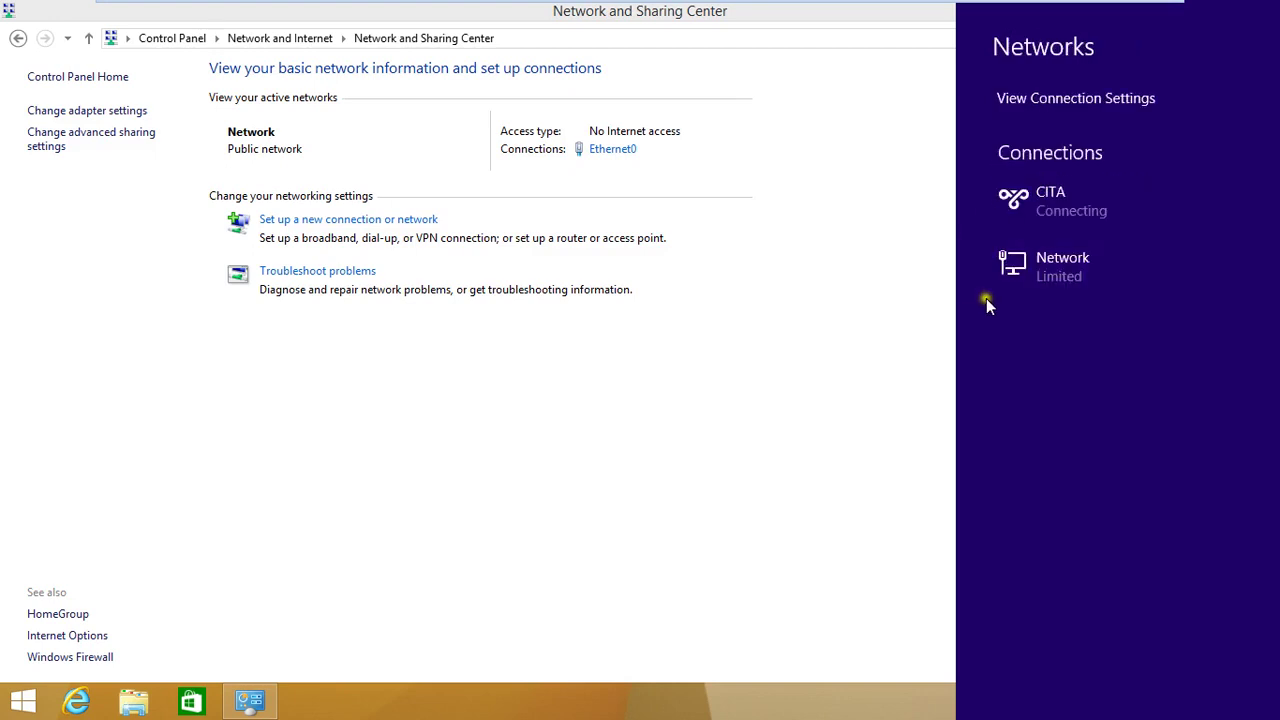
# Step: Open CITA's status from Network Connections and confirm client IPv4 address 192.168.1.21
pyautogui.click(713, 450)
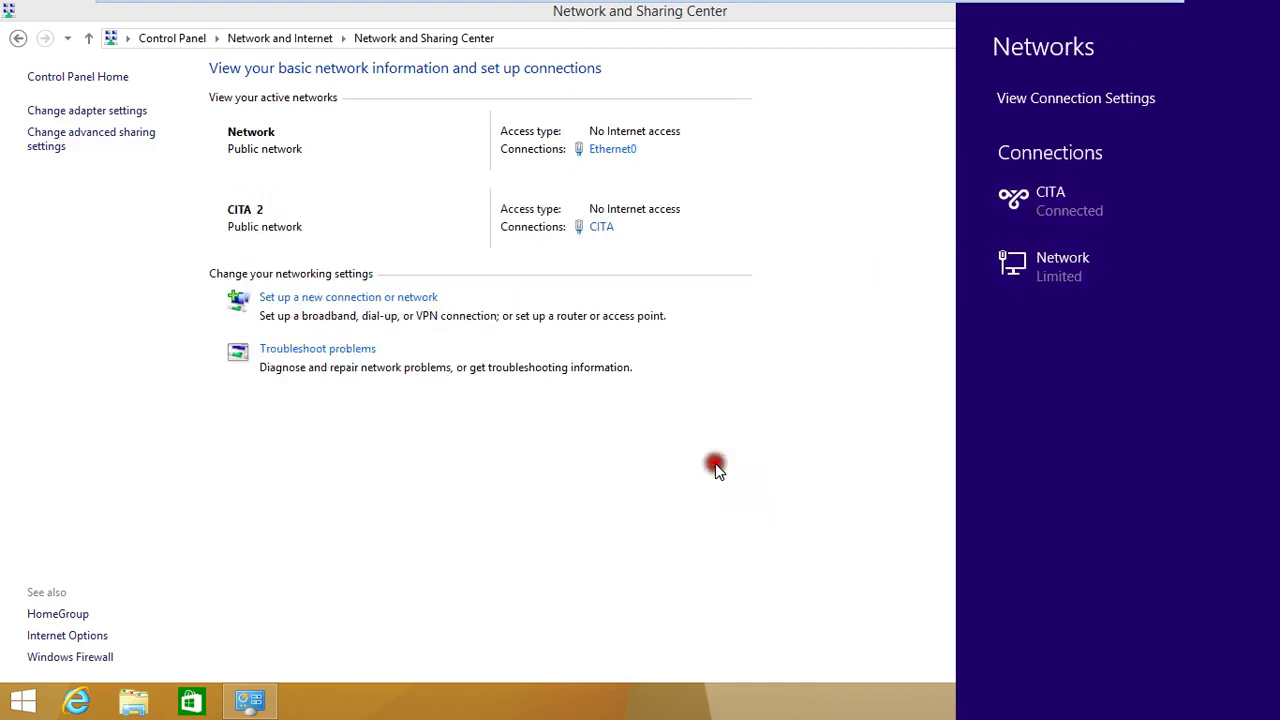
pyautogui.click(80, 118)
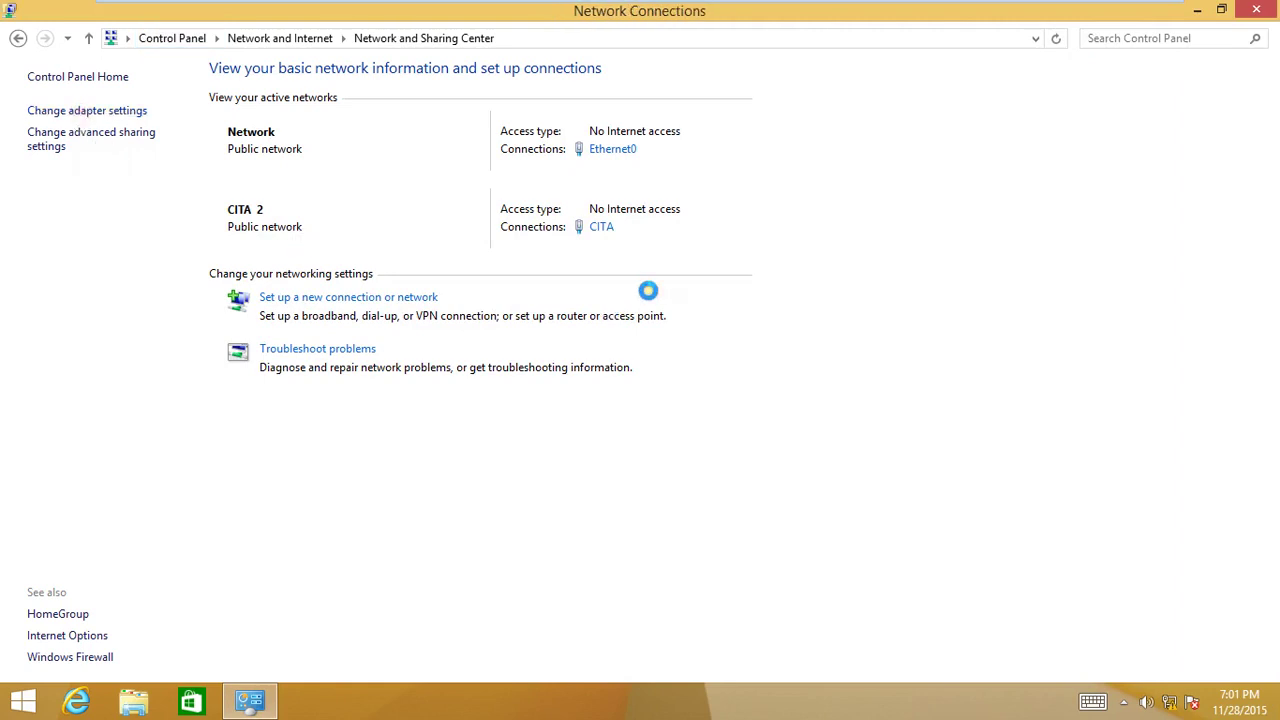
pyautogui.click(300, 112)
pyautogui.click(318, 110)
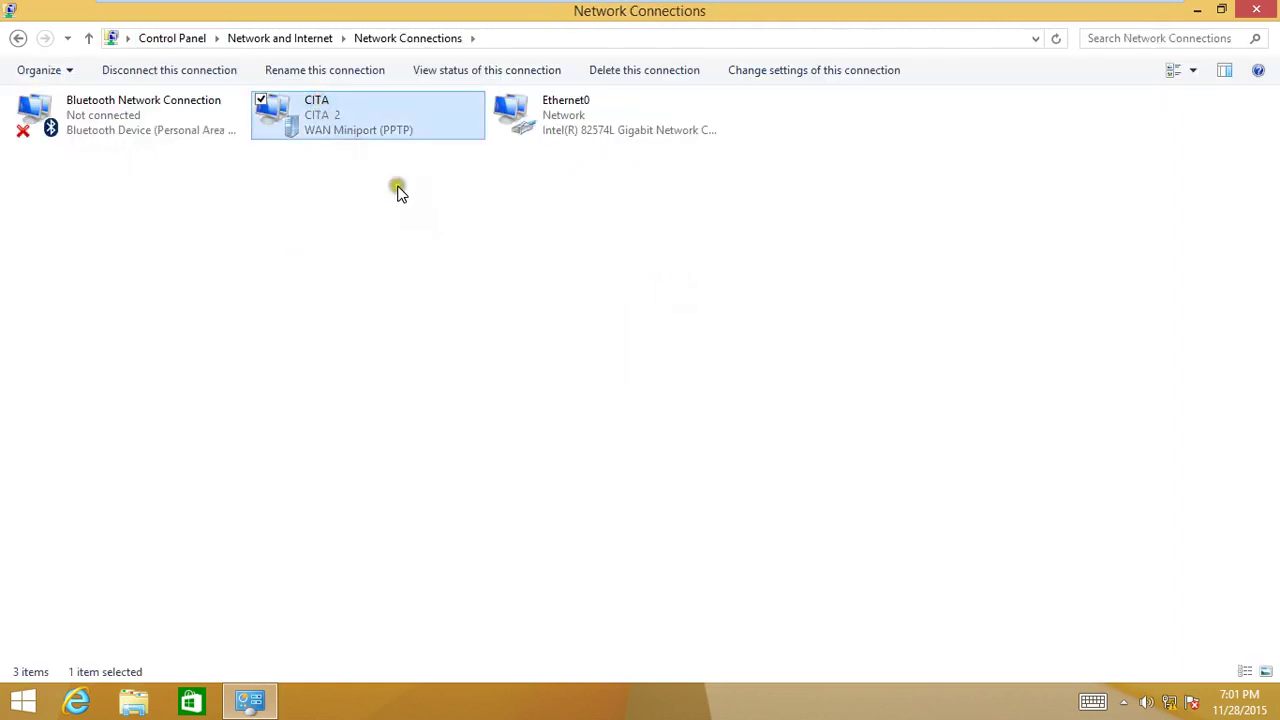
pyautogui.click(330, 115)
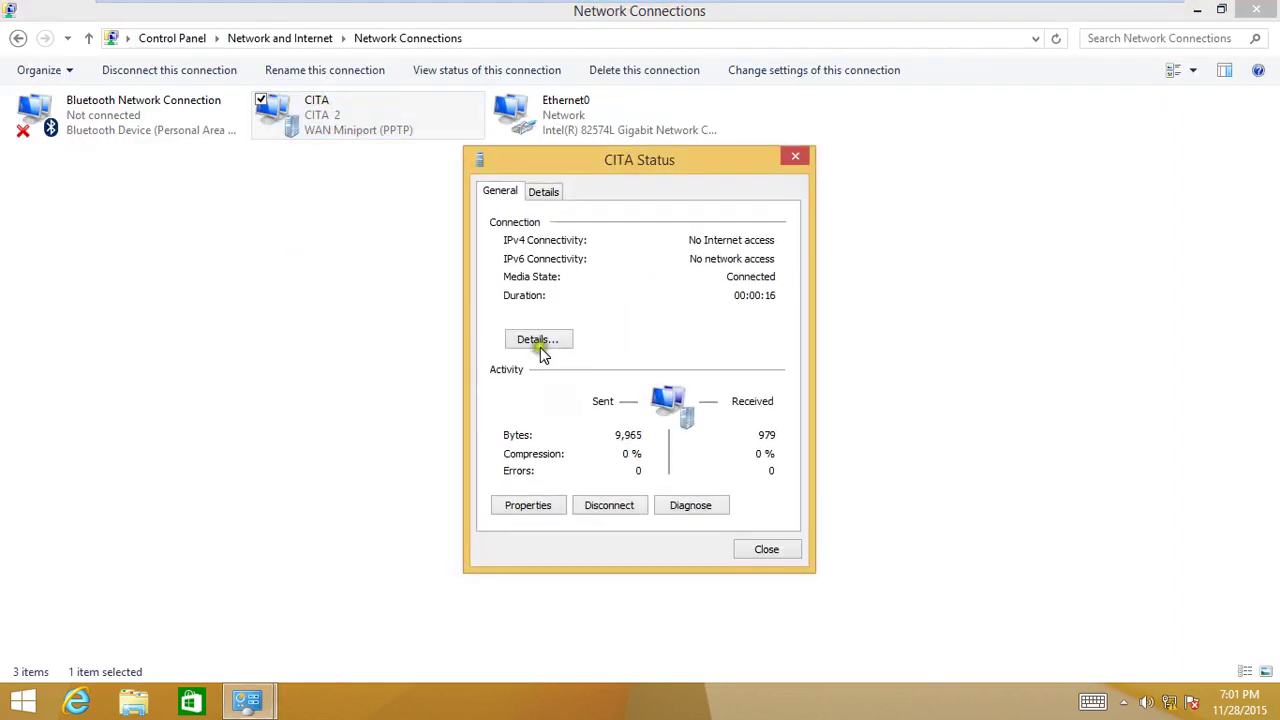
pyautogui.click(540, 333)
pyautogui.click(652, 328)
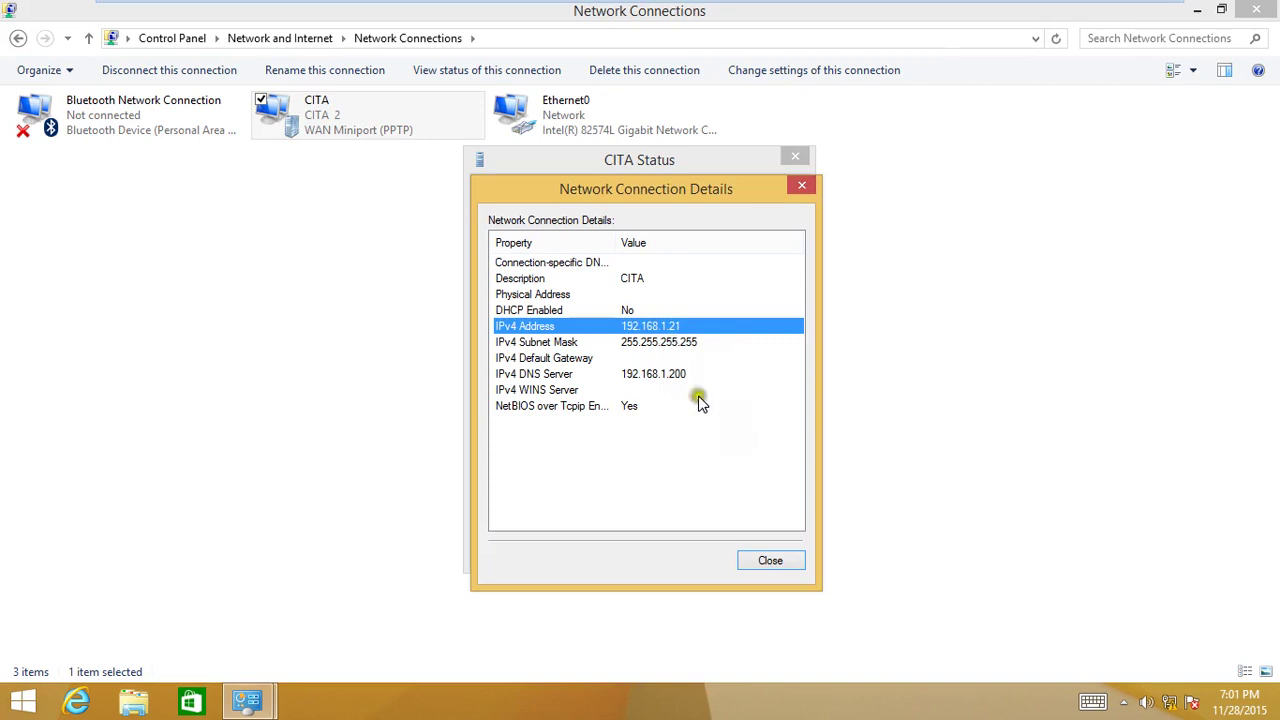
pyautogui.click(794, 566)
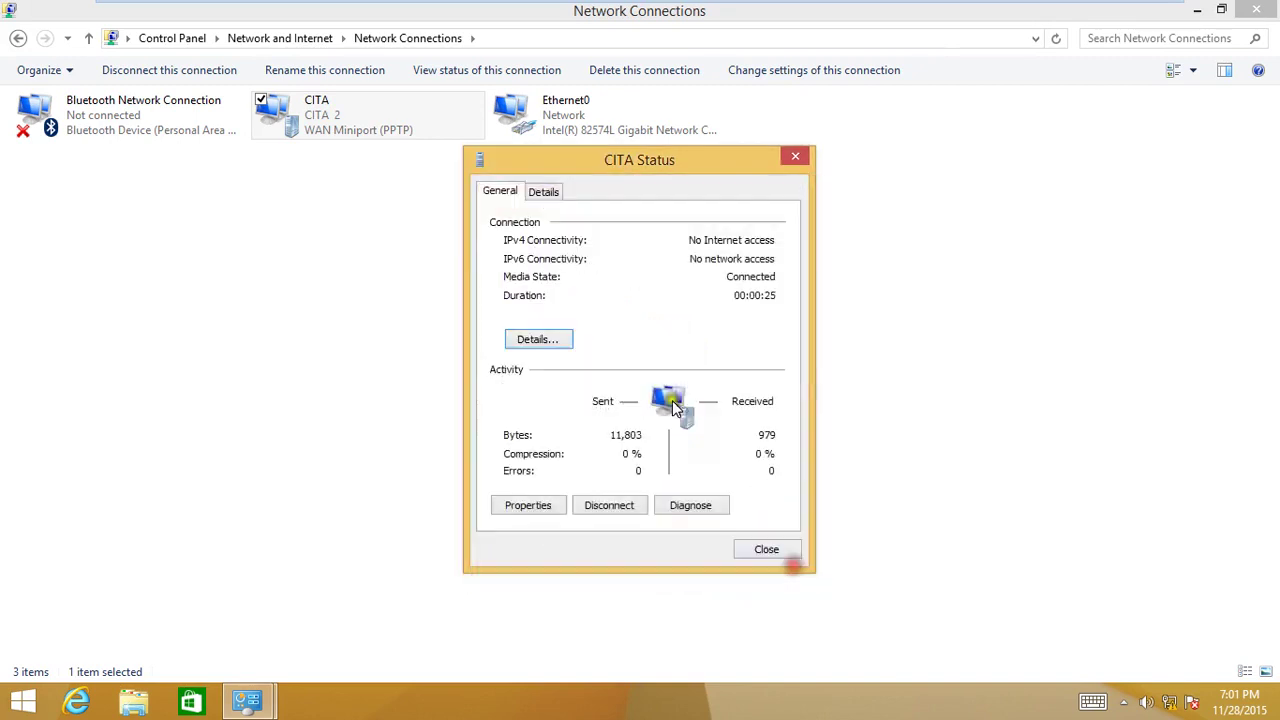
# Step: Check the PPTP and MS CHAP V2 details on the Details tab, then close the status
pyautogui.click(545, 192)
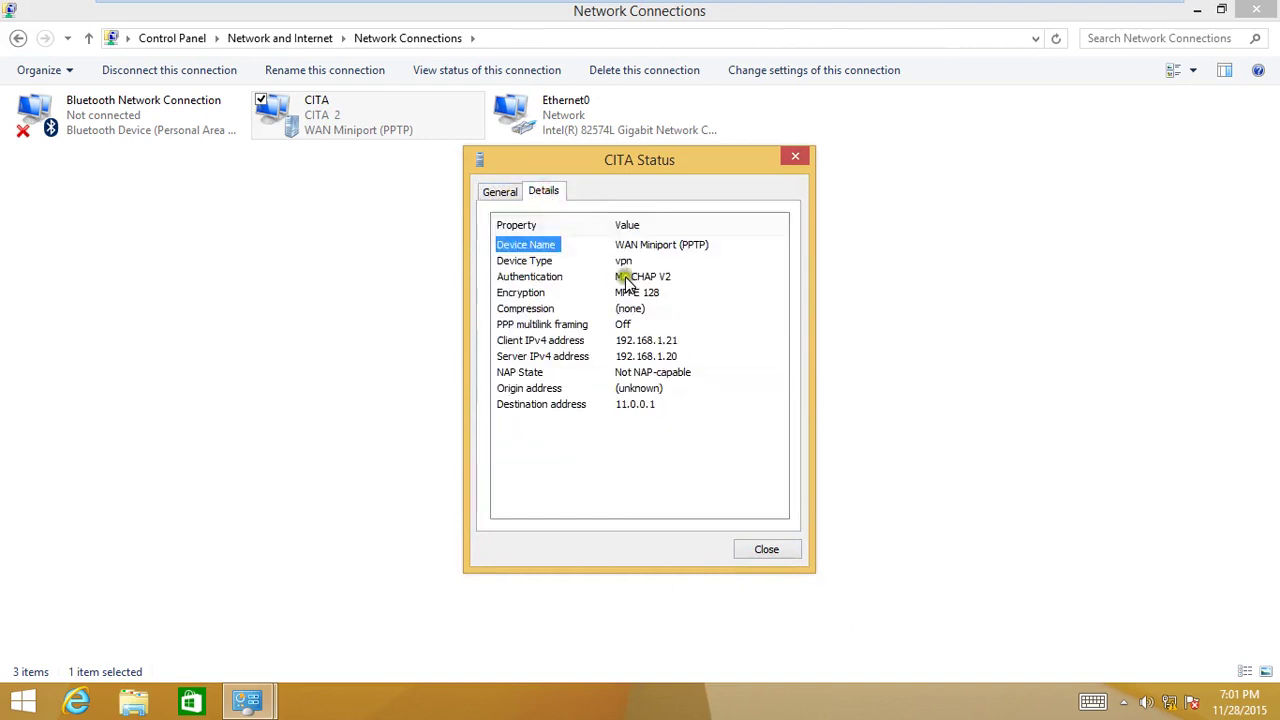
pyautogui.click(694, 245)
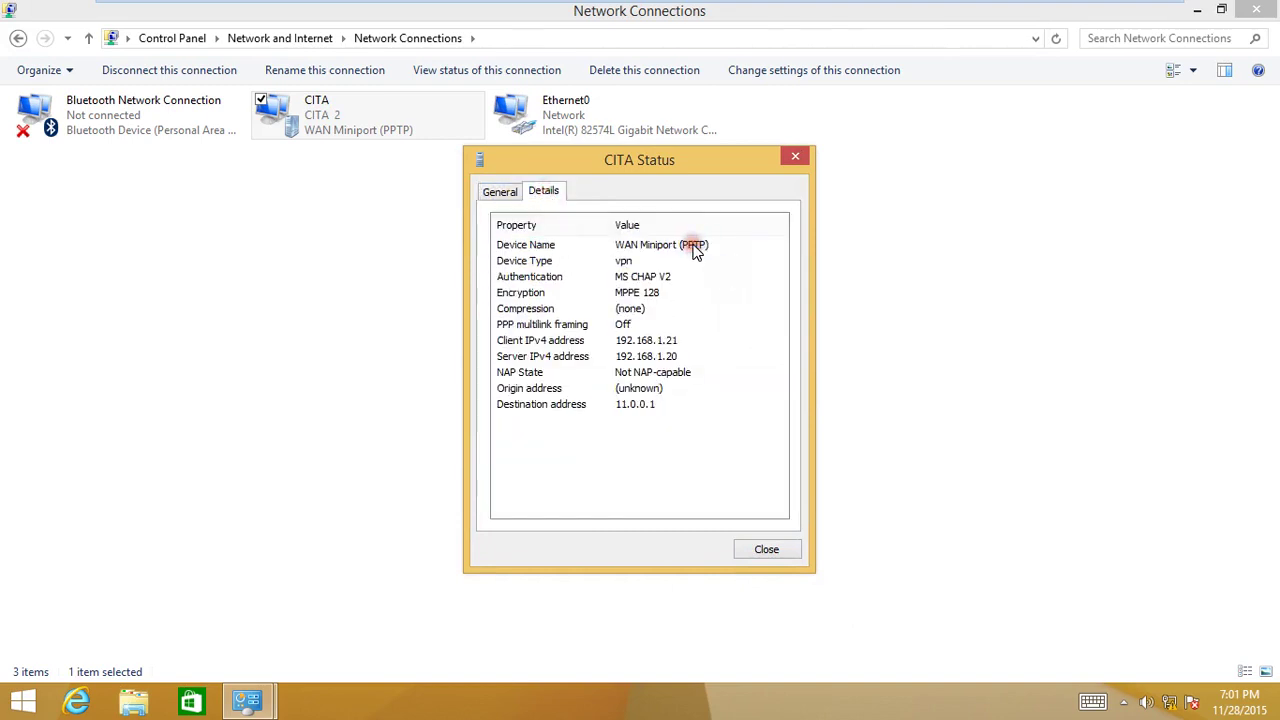
pyautogui.click(790, 555)
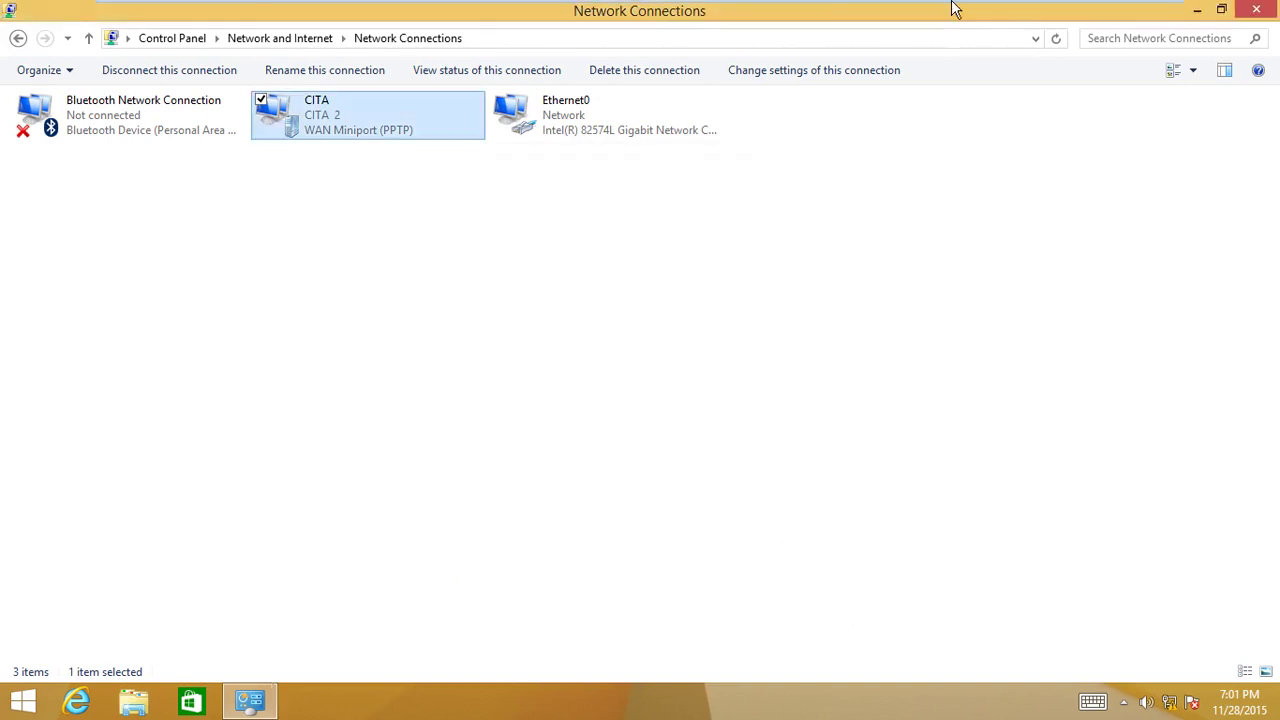
# Step: On the VPN server virtual machine, cancel the VPN server Properties dialog
pyautogui.moveTo(953, 6)
pyautogui.click(606, 18)
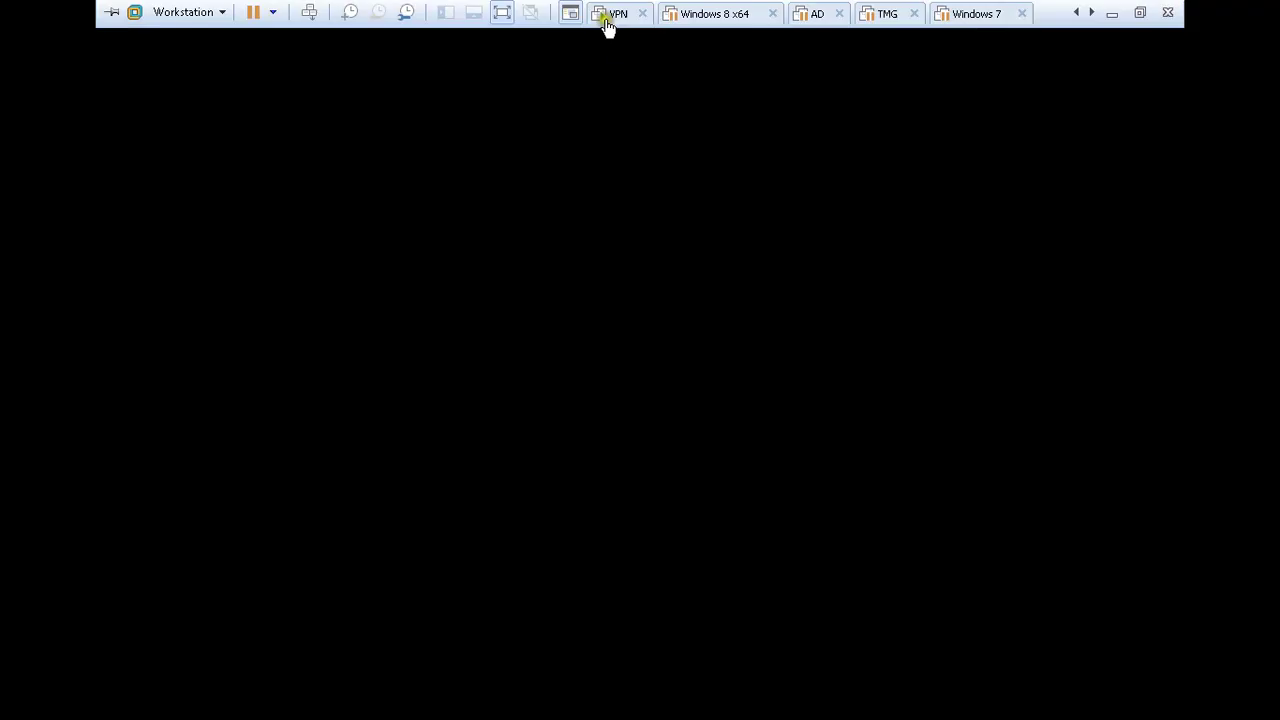
pyautogui.click(714, 590)
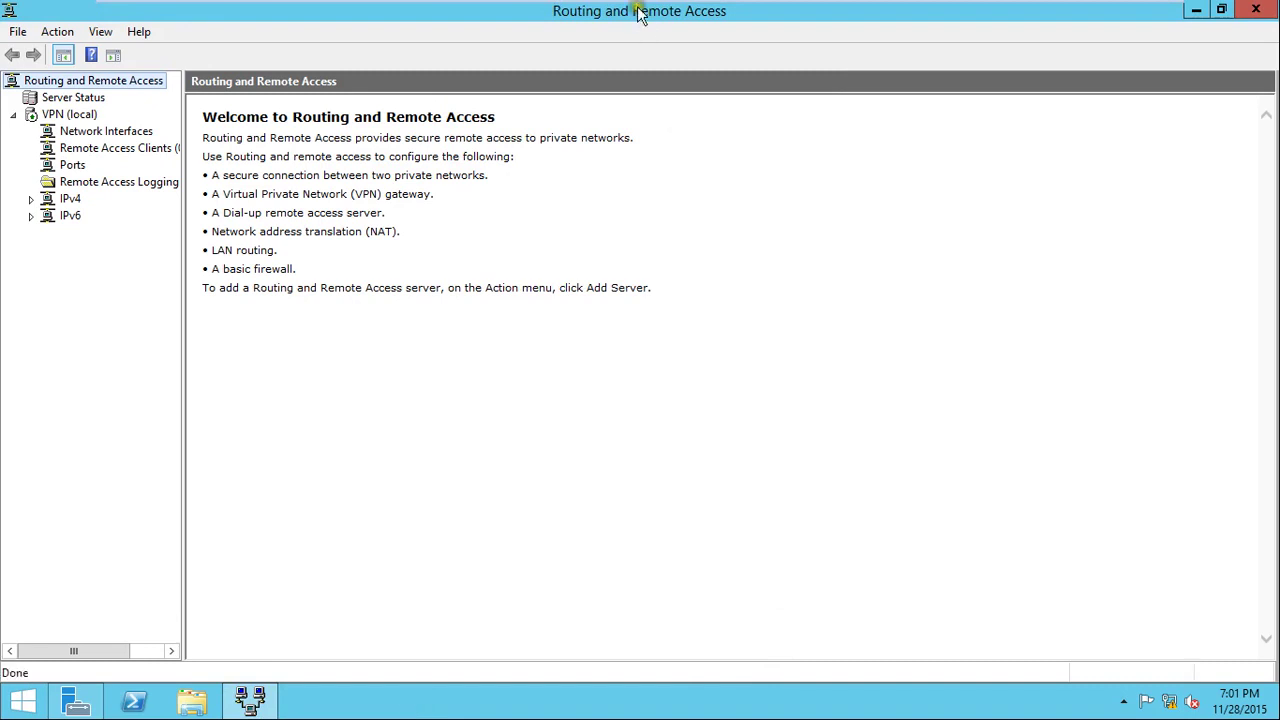
# Step: Widen the console tree, select Remote Access Logging & Policies, and launch NPS from it
pyautogui.moveTo(848, 6)
pyautogui.moveTo(184, 270); pyautogui.dragTo(316, 300)
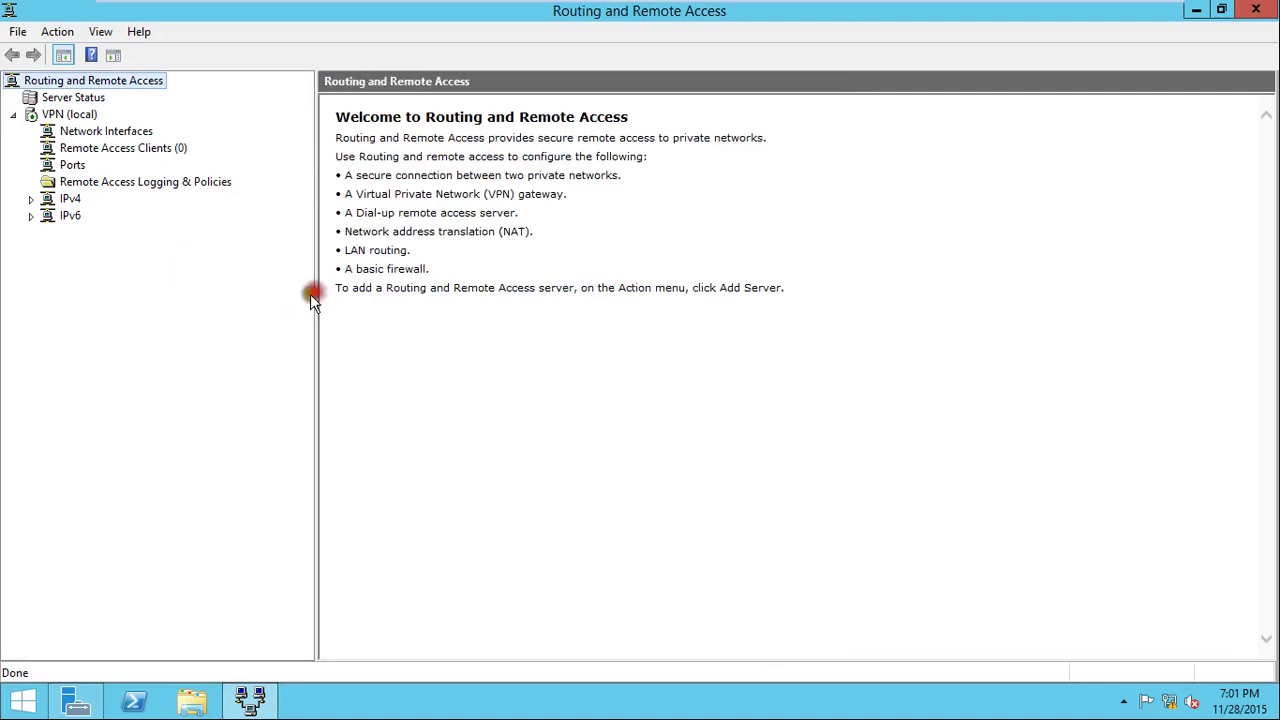
pyautogui.click(70, 186)
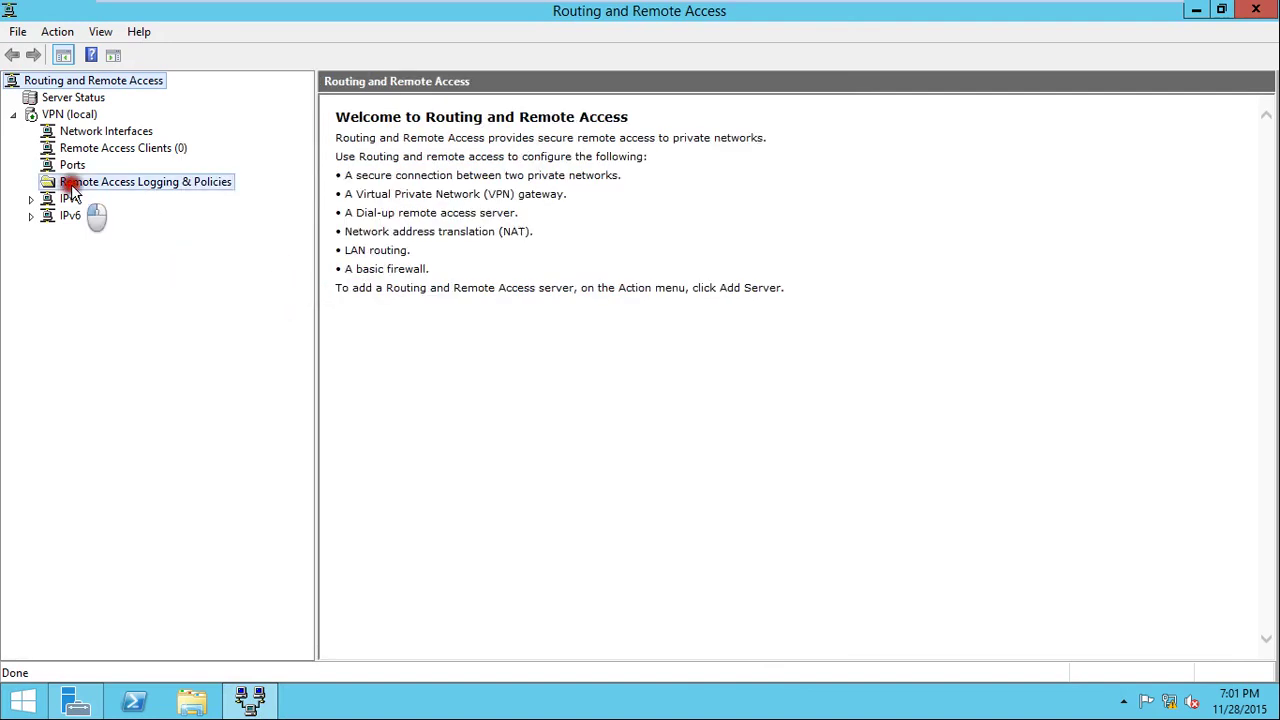
pyautogui.rightClick(162, 194)
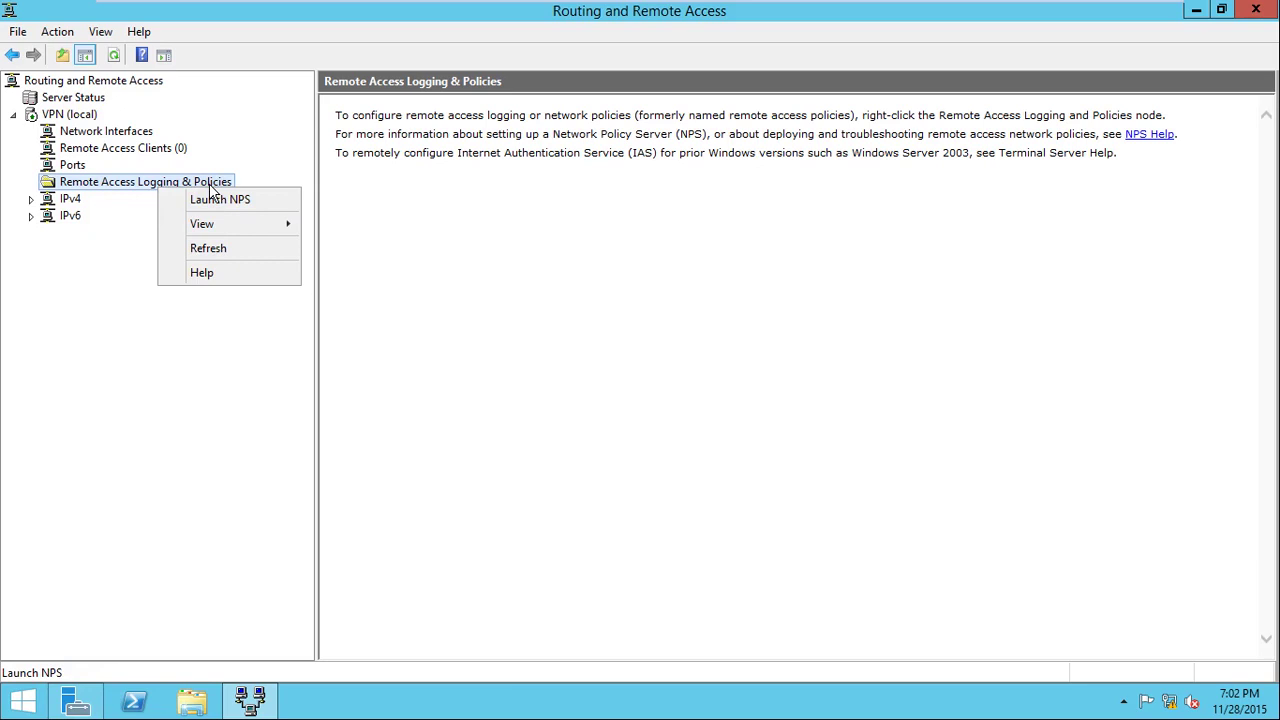
pyautogui.click(220, 200)
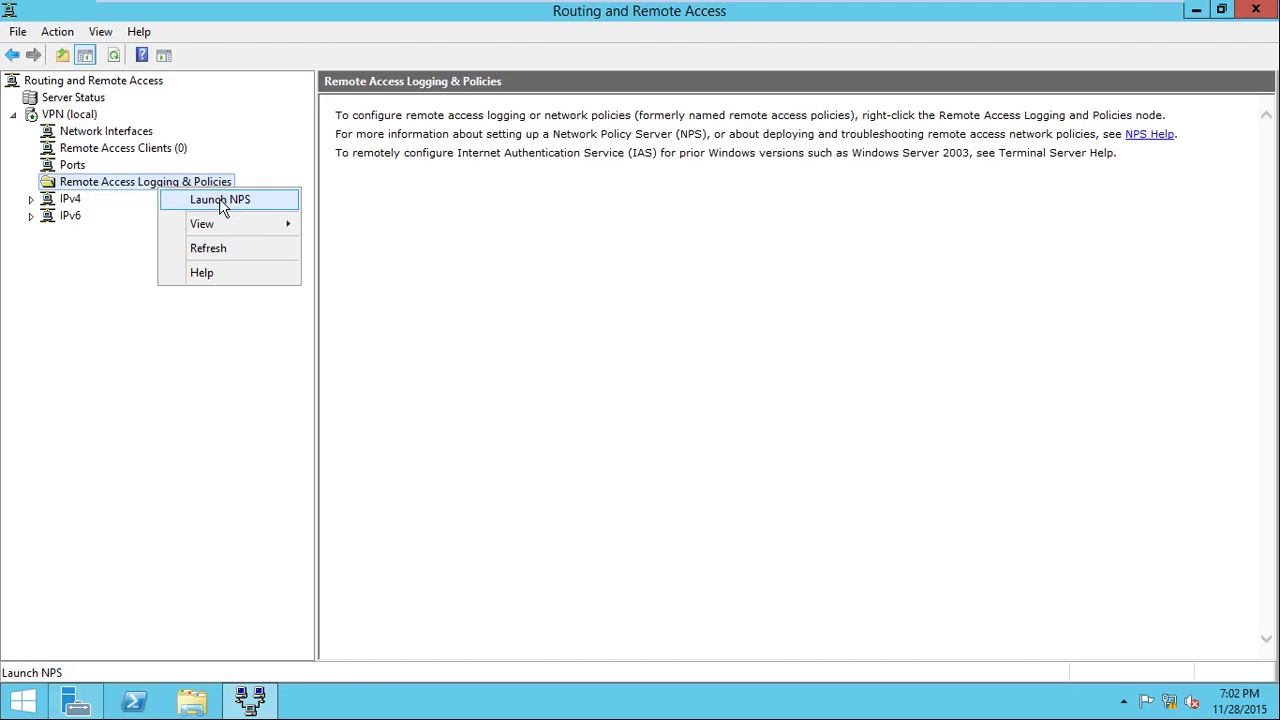
pyautogui.click(220, 201)
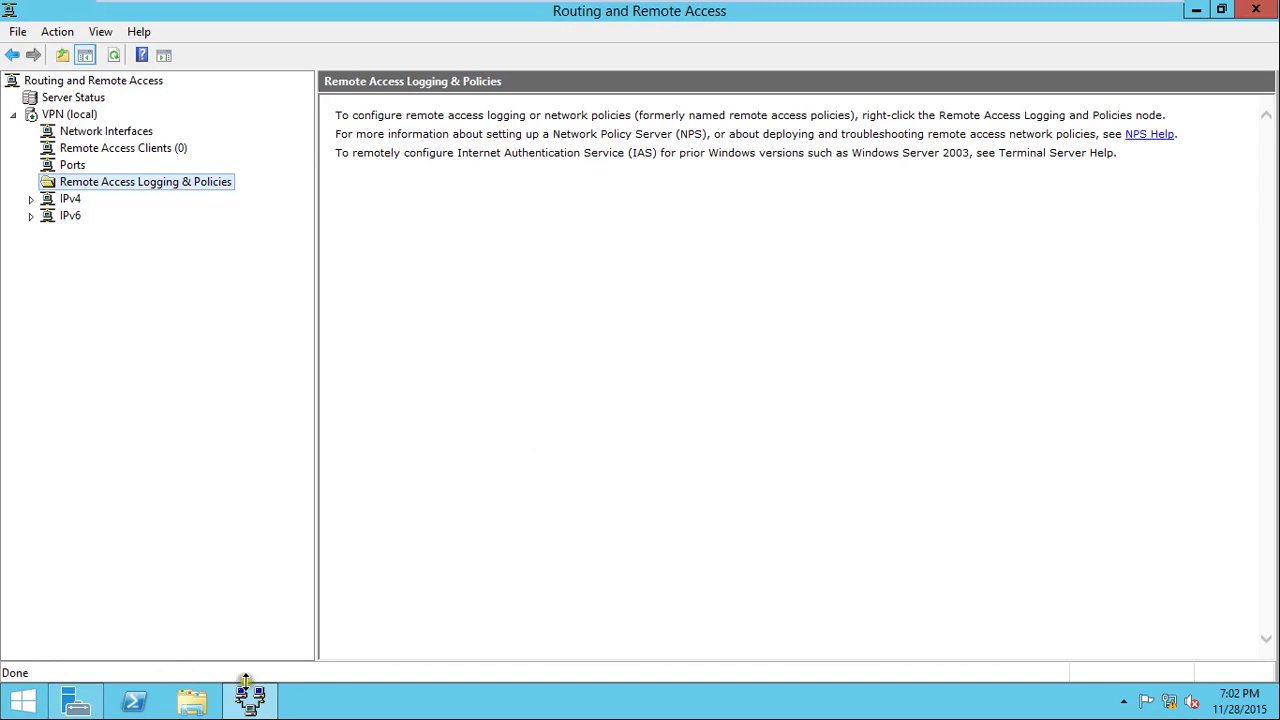
# Step: Maximize NPS, list Network Policies, and inspect both Deny Access policies, including Connections to other access servers
pyautogui.moveTo(255, 700)
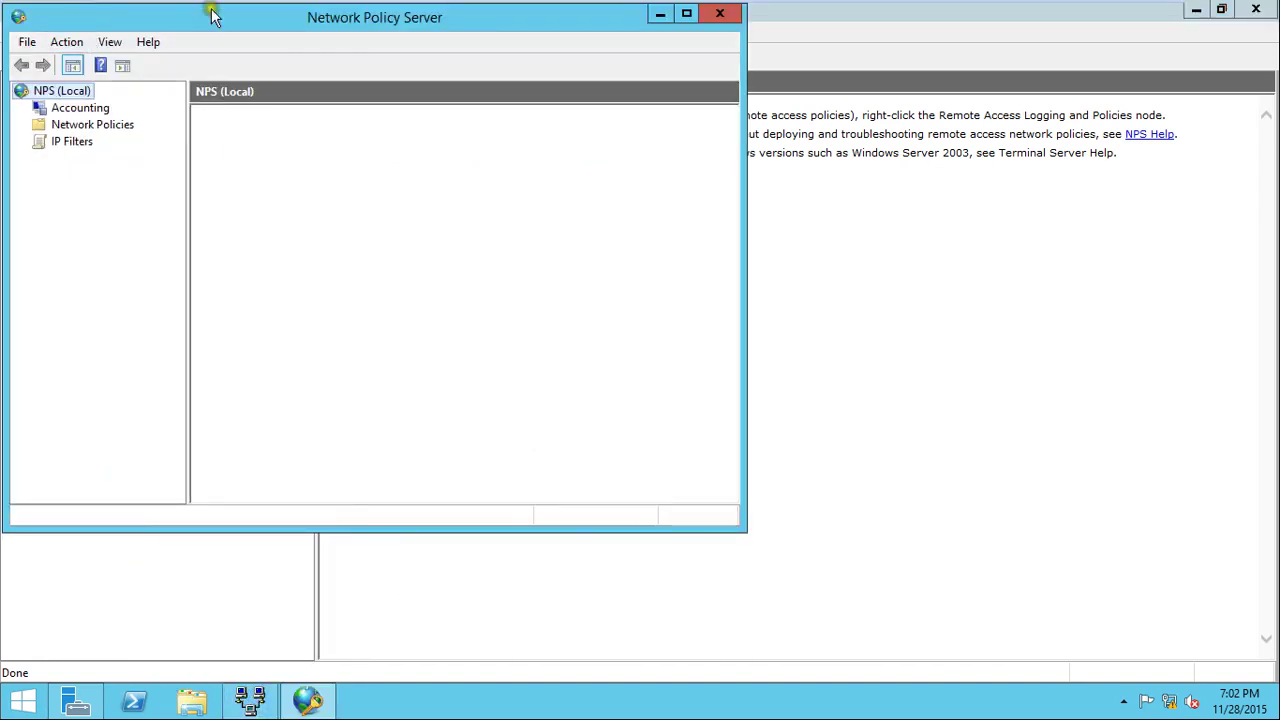
pyautogui.doubleClick(247, 24)
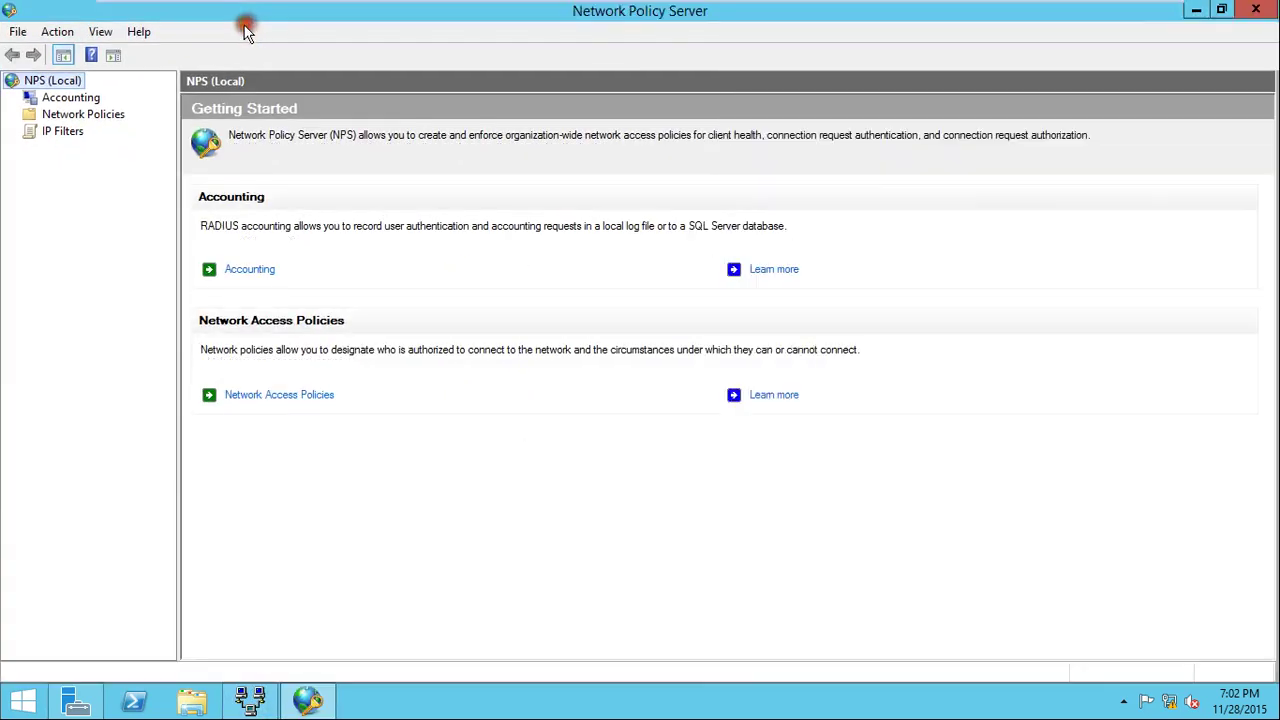
pyautogui.click(33, 116)
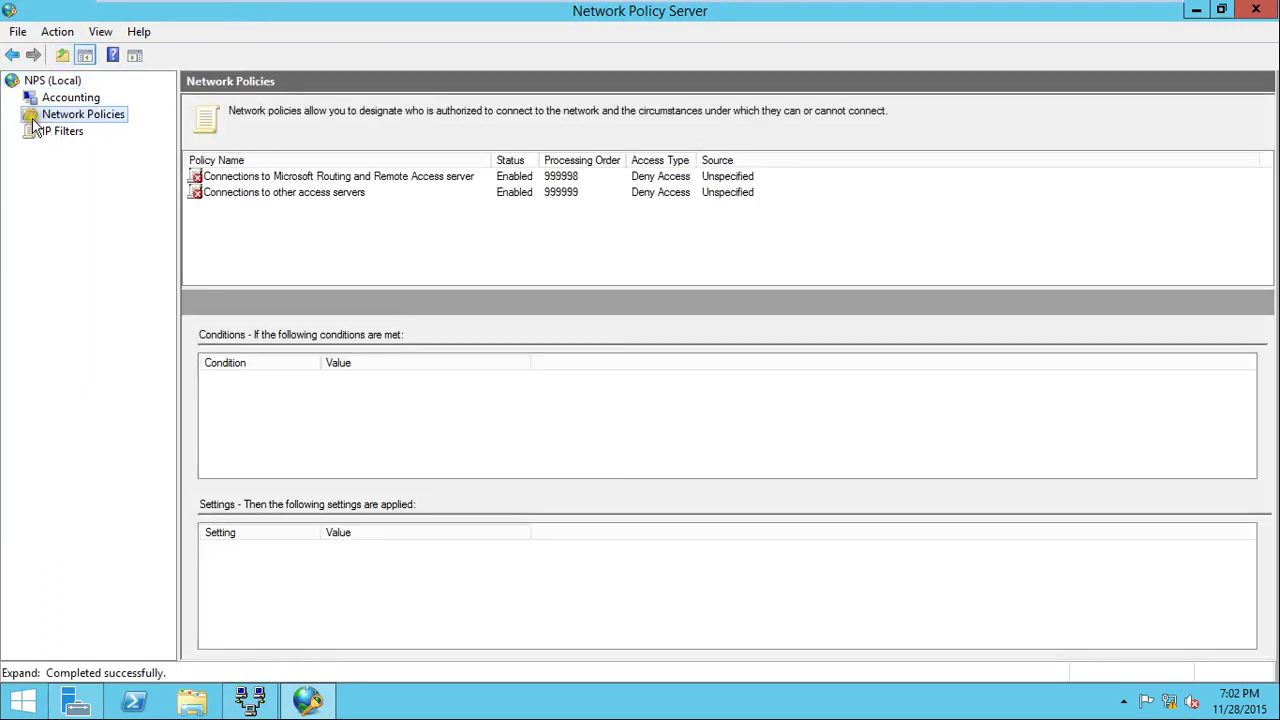
pyautogui.click(497, 176)
pyautogui.click(503, 192)
pyautogui.click(497, 176)
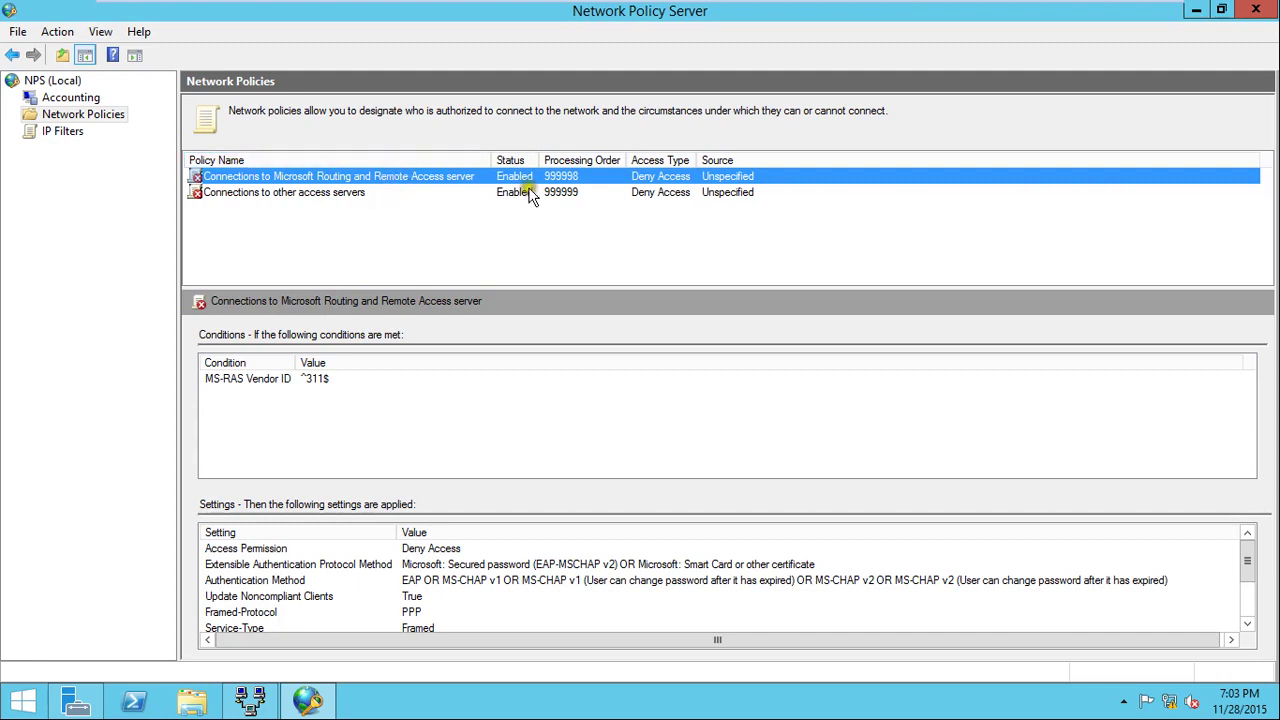
pyautogui.click(573, 194)
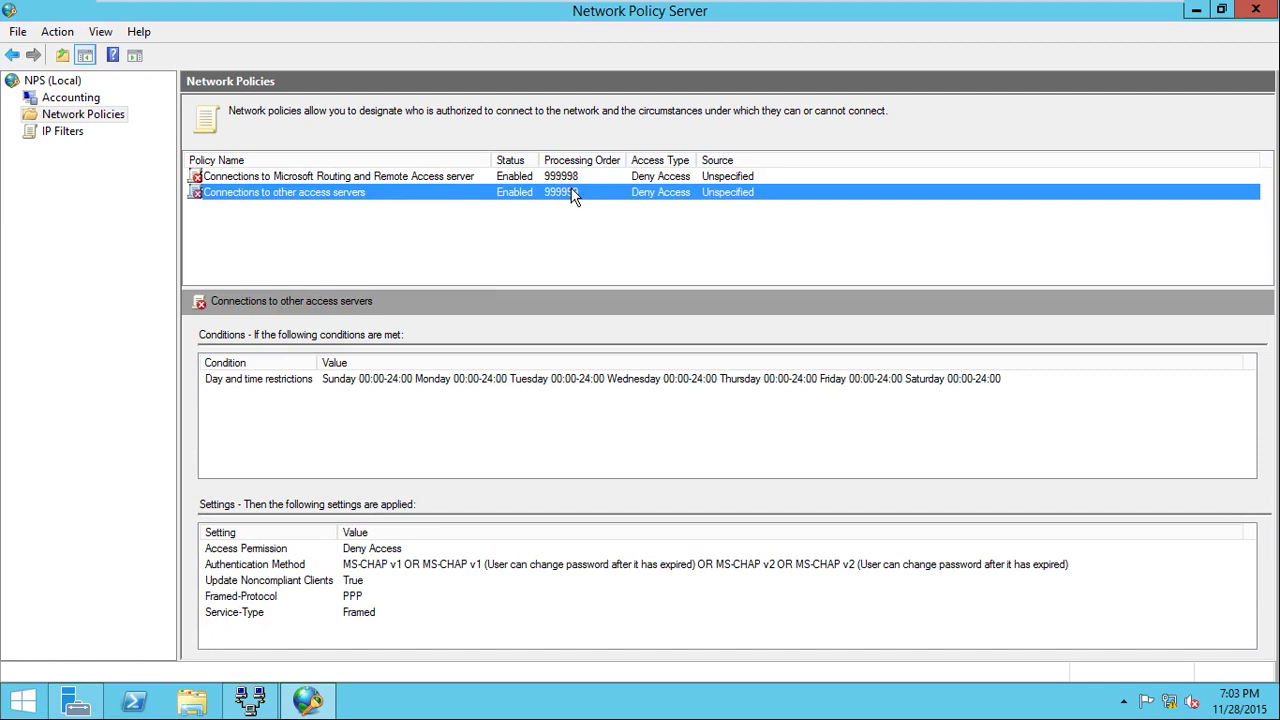
pyautogui.moveTo(610, 8)
# Step: Switch to the PDC virtual machine and exit full screen to view its network policies
pyautogui.click(1076, 12)
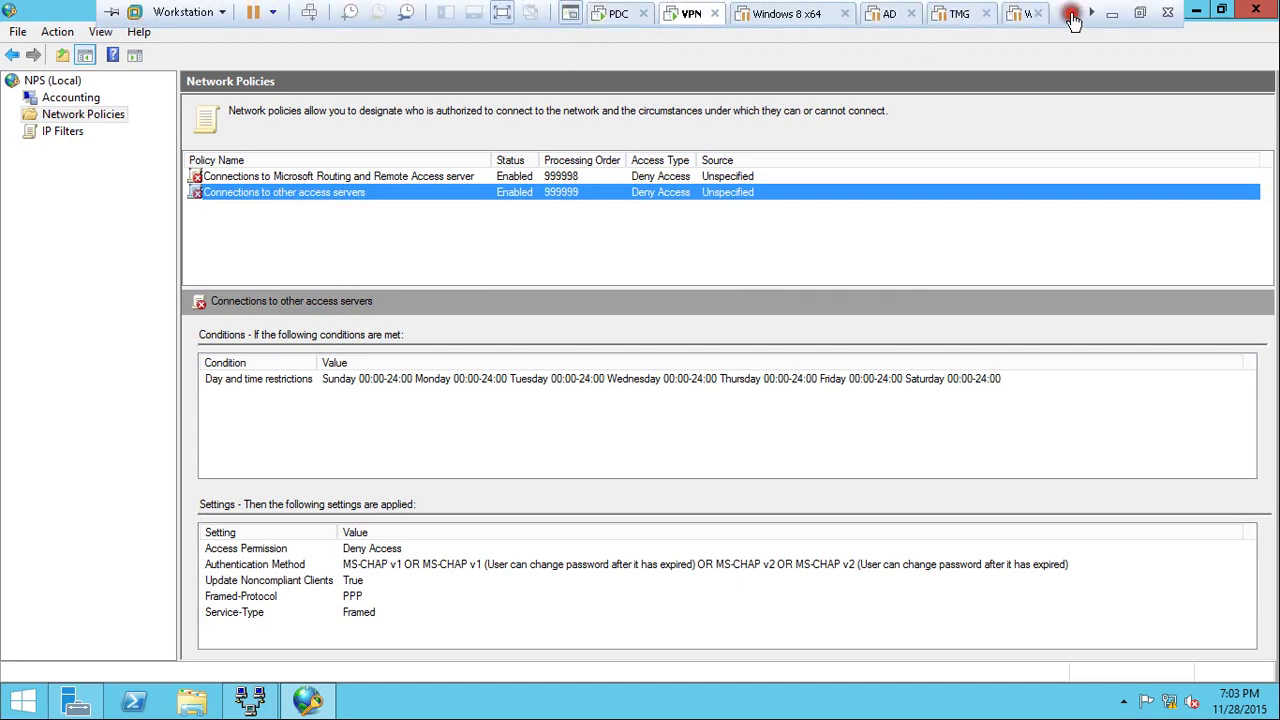
pyautogui.click(620, 20)
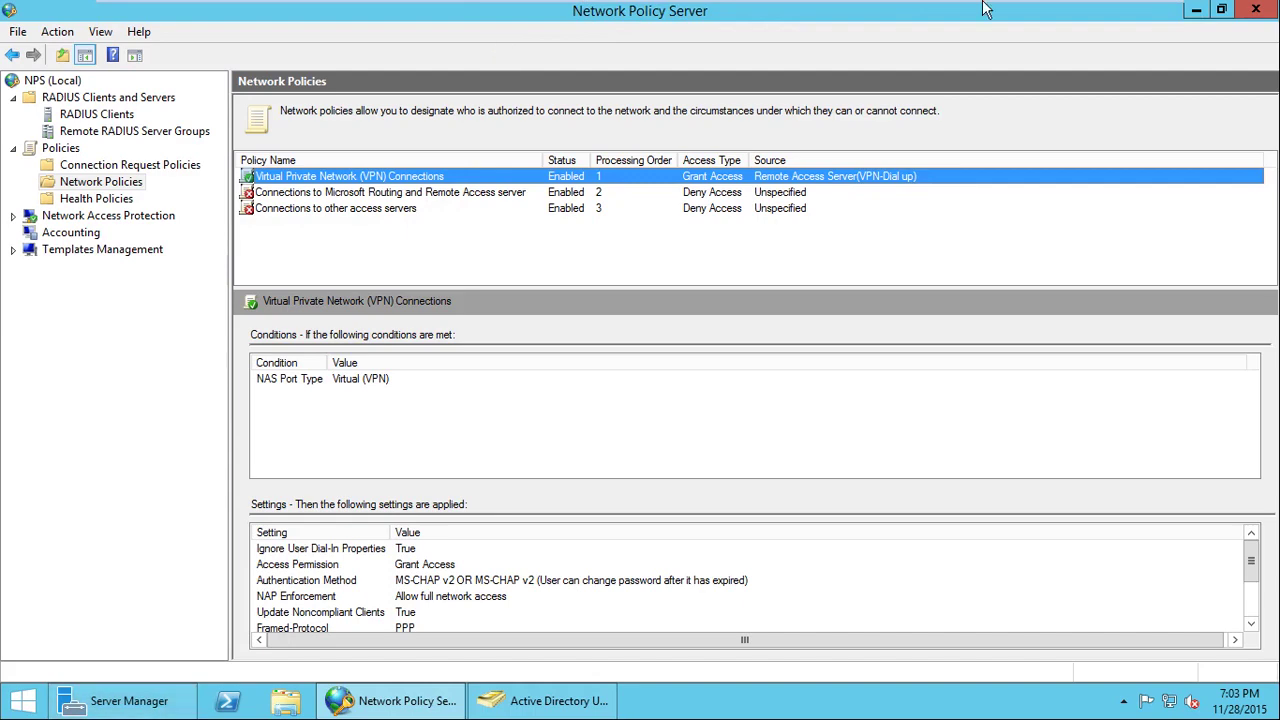
pyautogui.click(1147, 12)
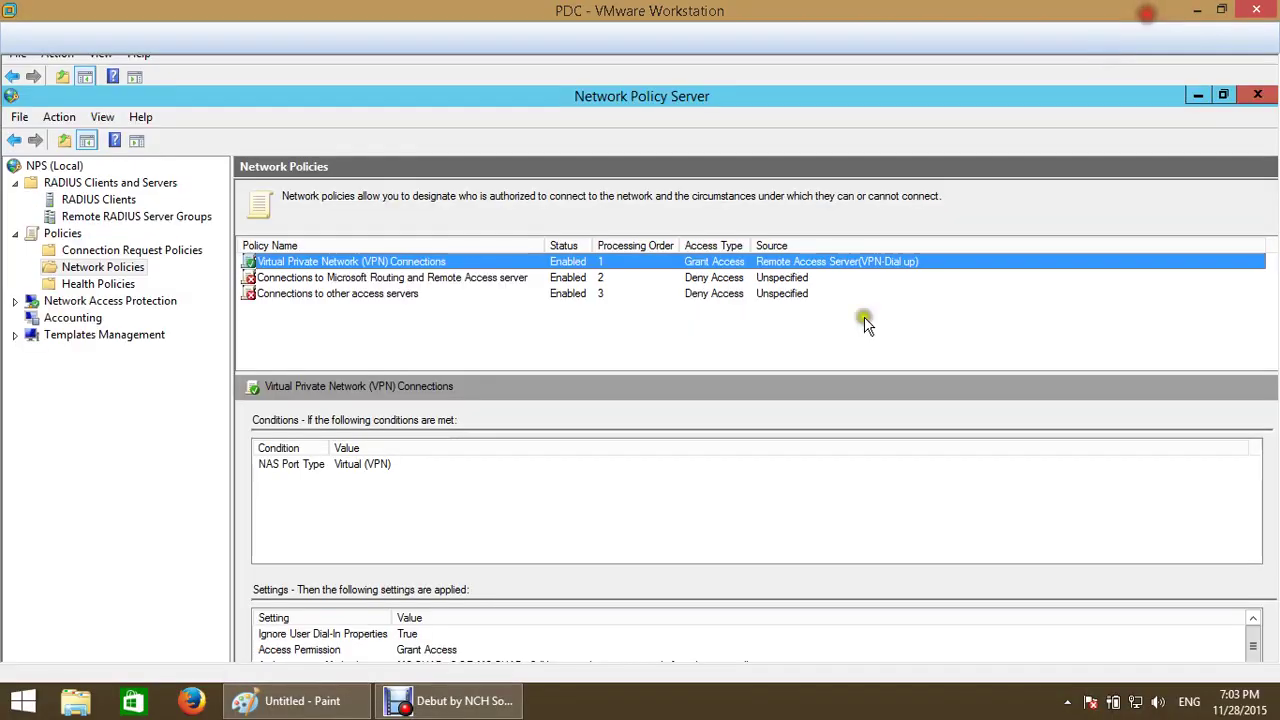